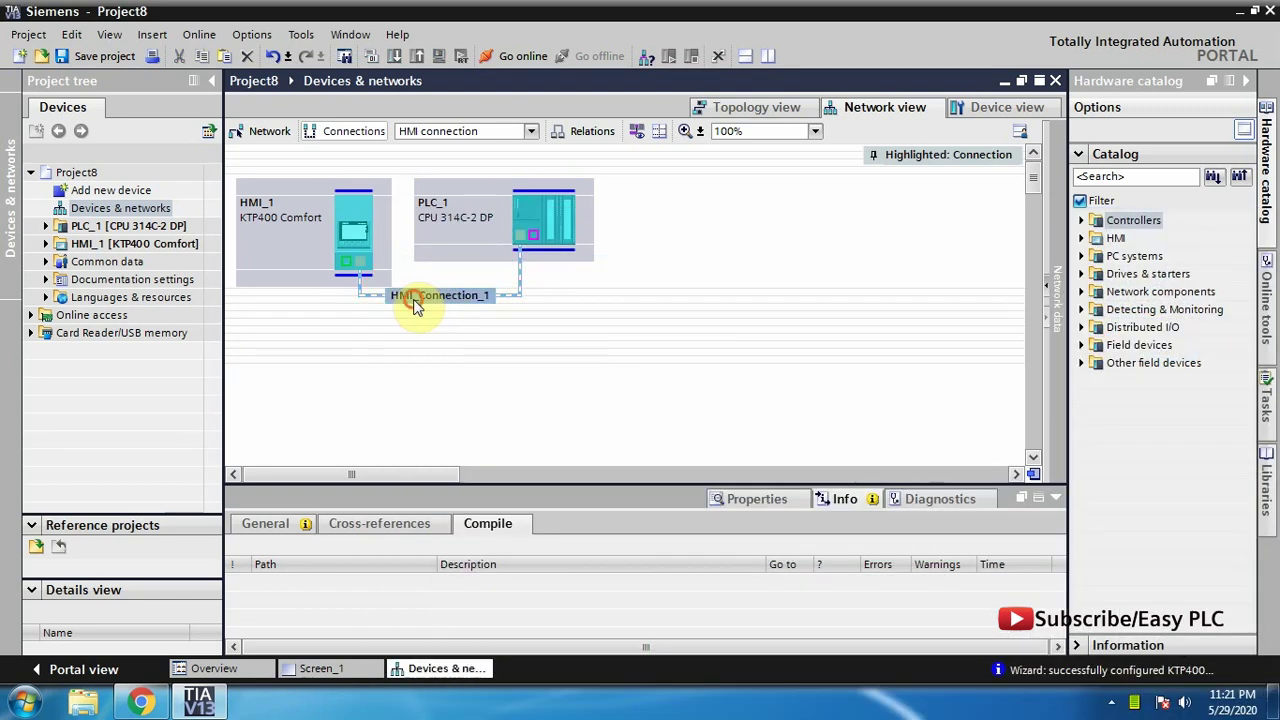
Highlight the HMI connection between HMI_1 and PLC_1 in the network view
left_click(415, 305)
left_click(440, 329)
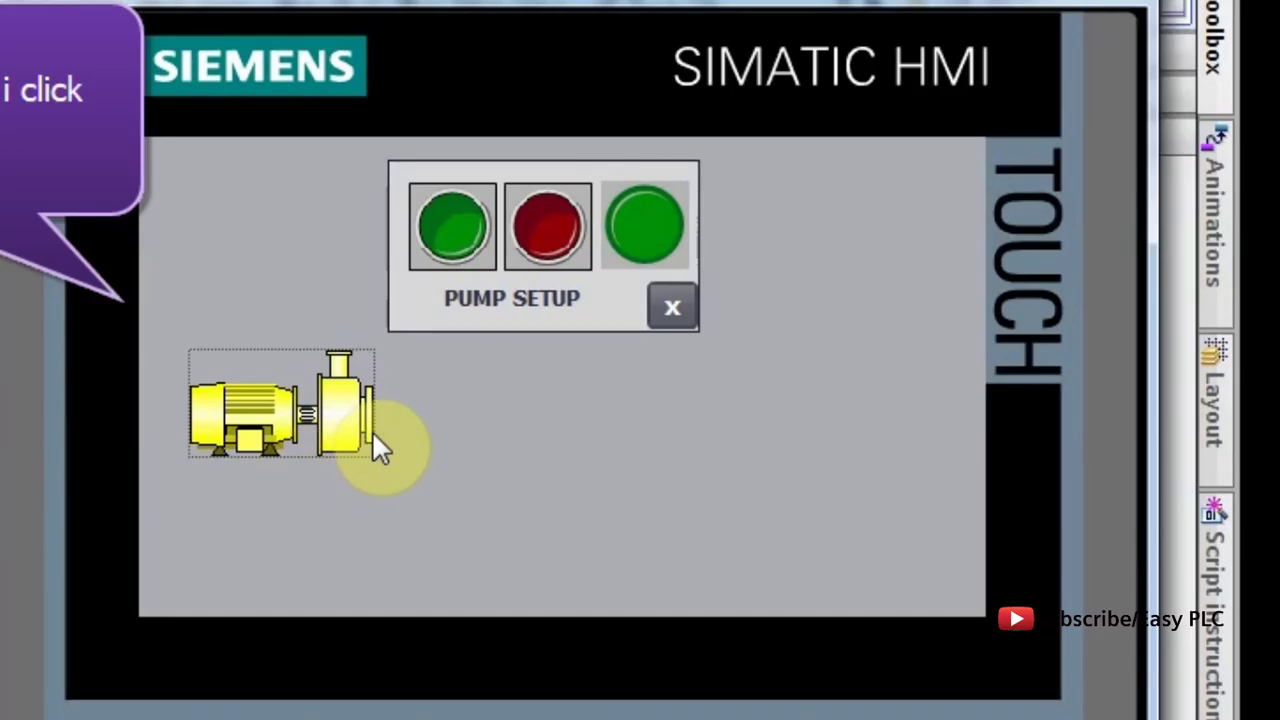
Test the pump faceplate in the running HMI by starting and stopping the pump
left_click(452, 258)
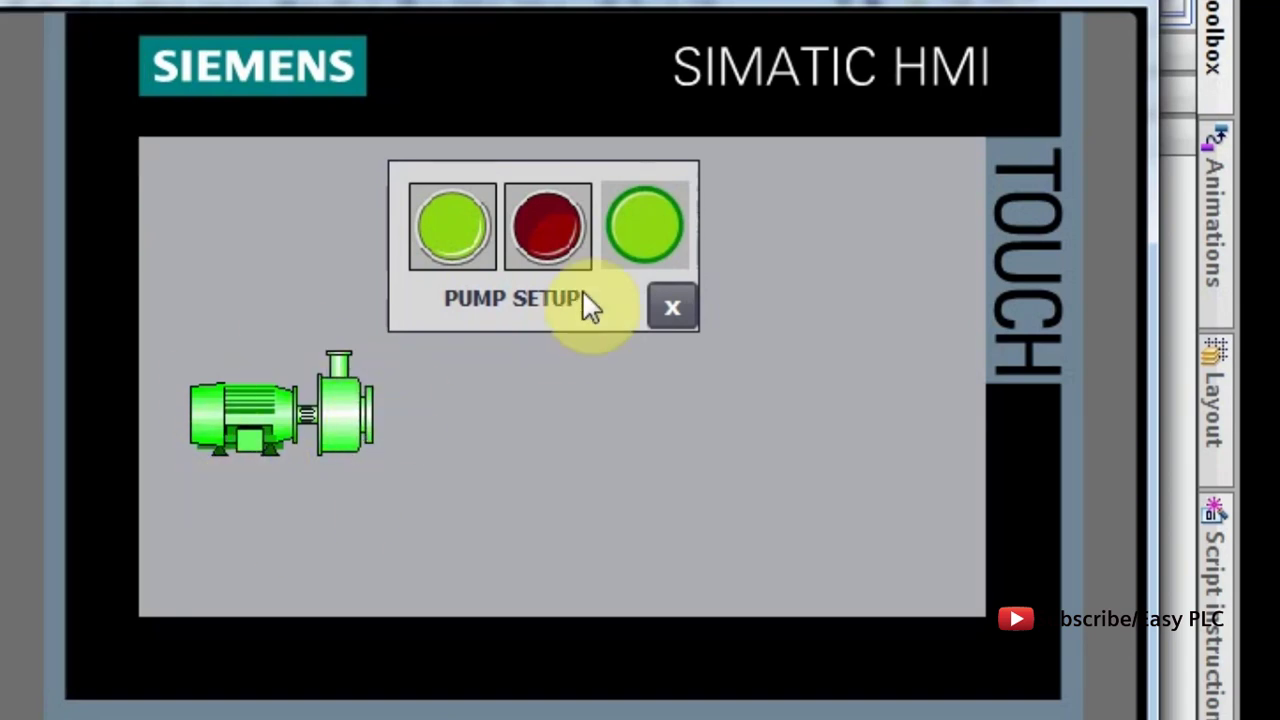
left_click(535, 255)
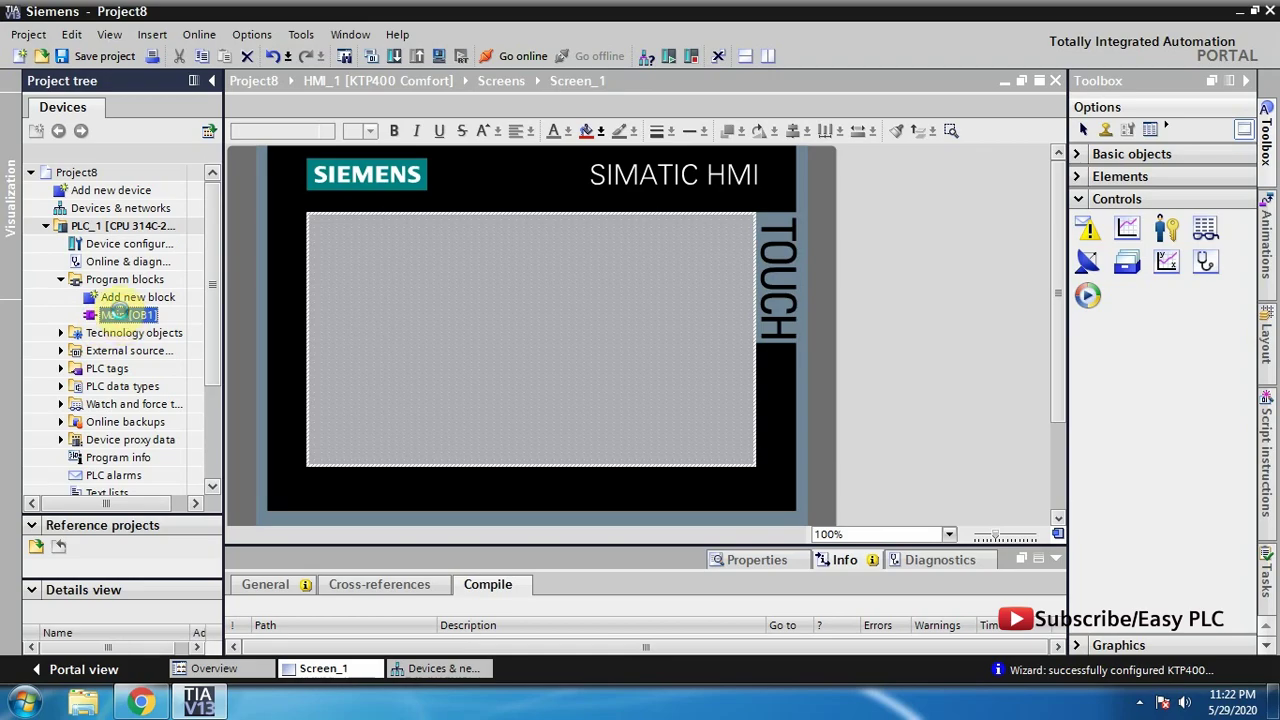
Open the Main [OB1] block and insert a normally open contact, a normally closed contact and a coil in Network 1
double_click(112, 314)
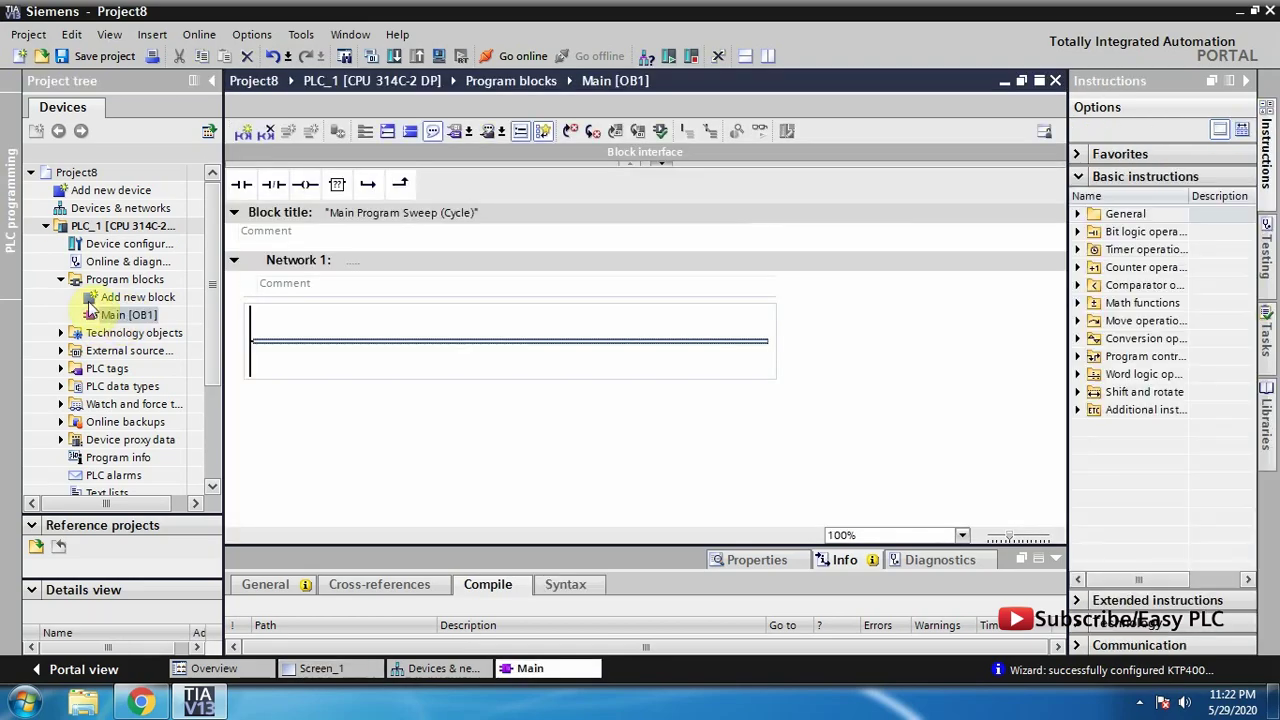
left_click(45, 227)
left_click(251, 343)
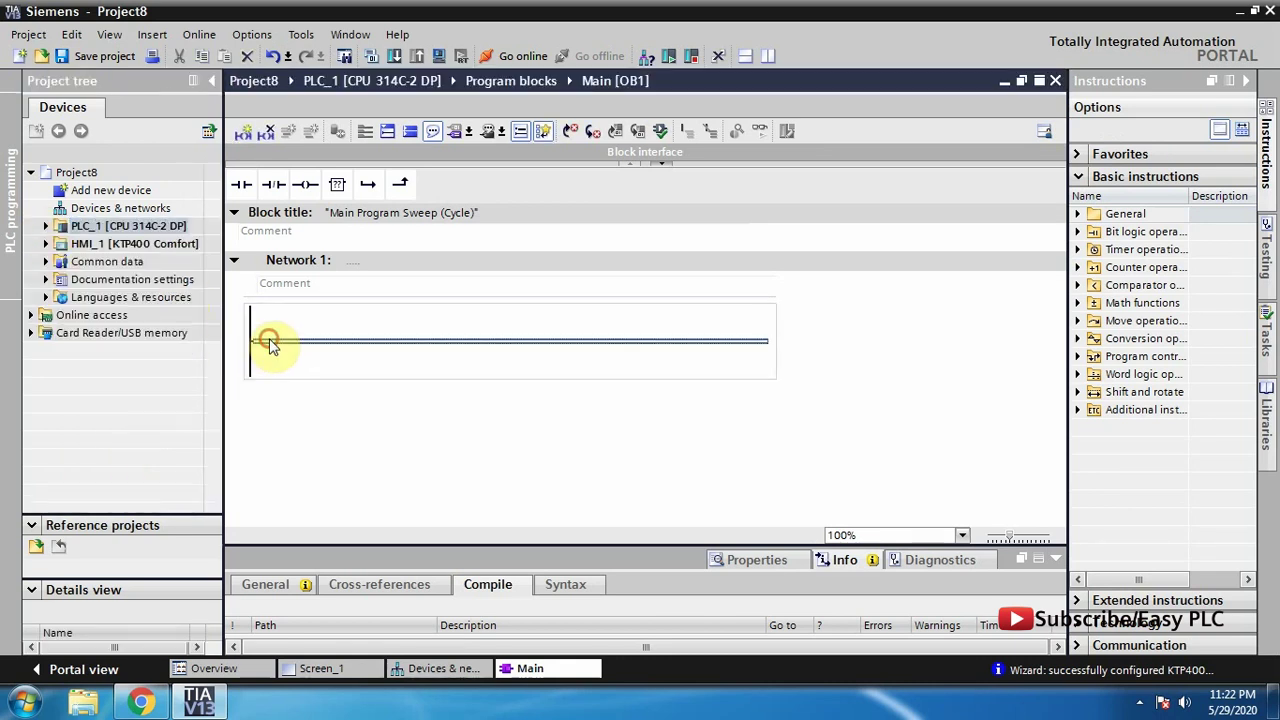
left_click(241, 185)
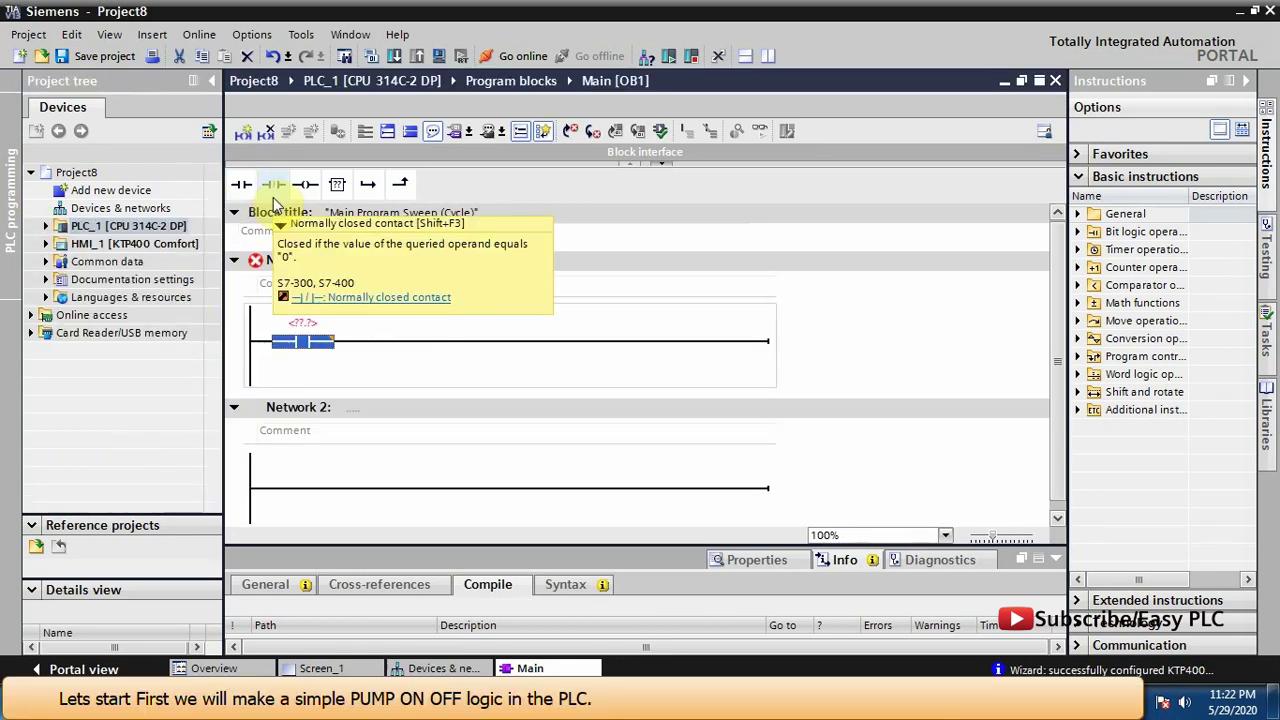
left_click(272, 190)
left_click(305, 184)
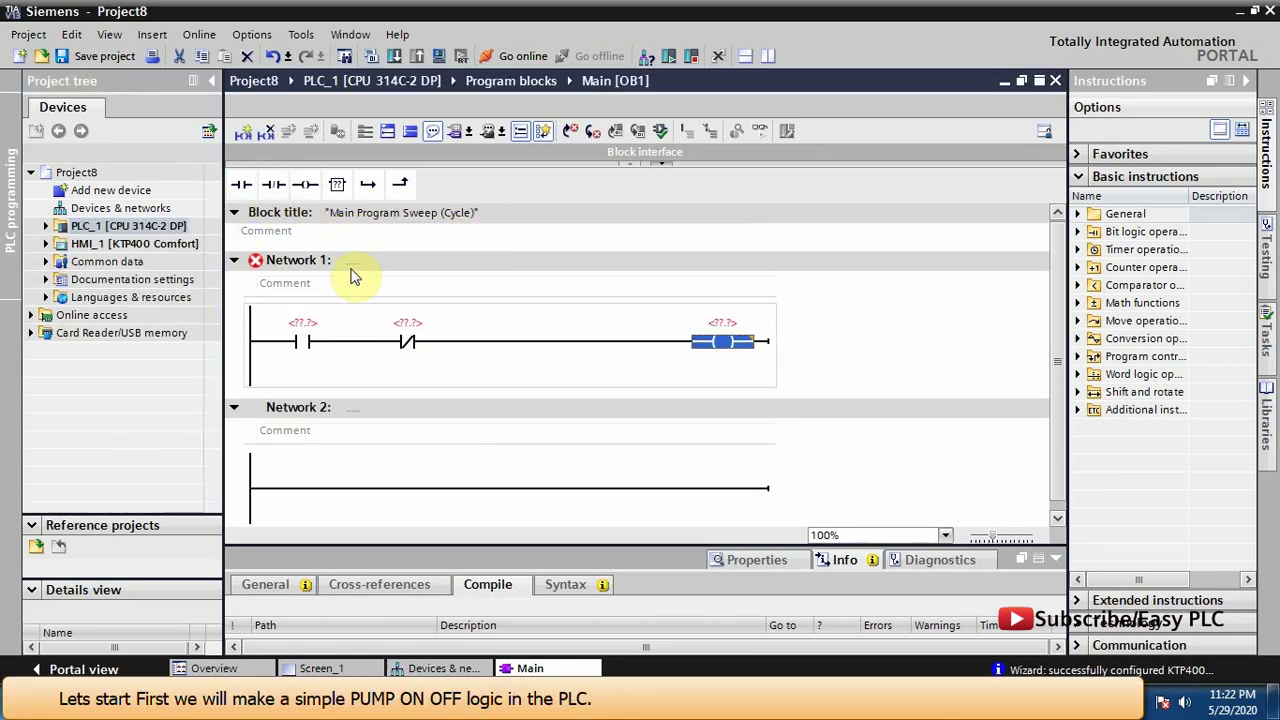
Assign M0.0 to the normally open contact, M0.1 to the normally closed contact and M0.3 to the coil in Network 1
left_click(307, 342)
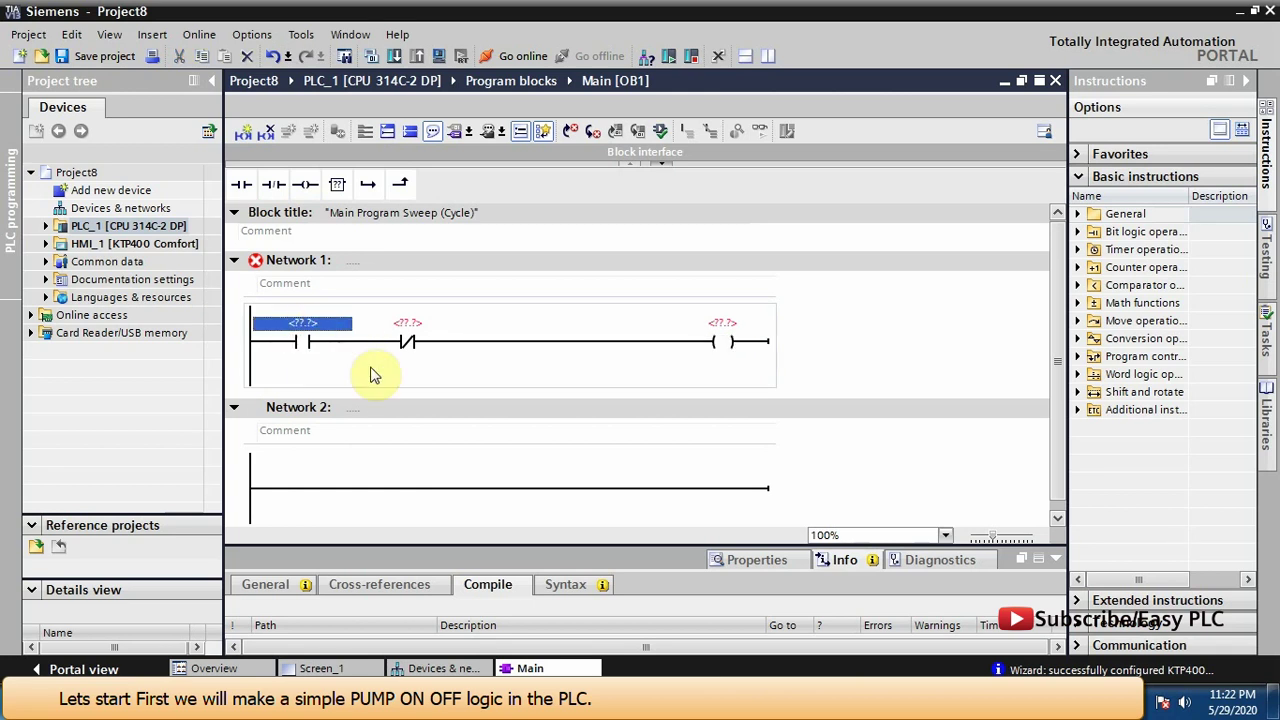
type("m0.0")
key("Return")
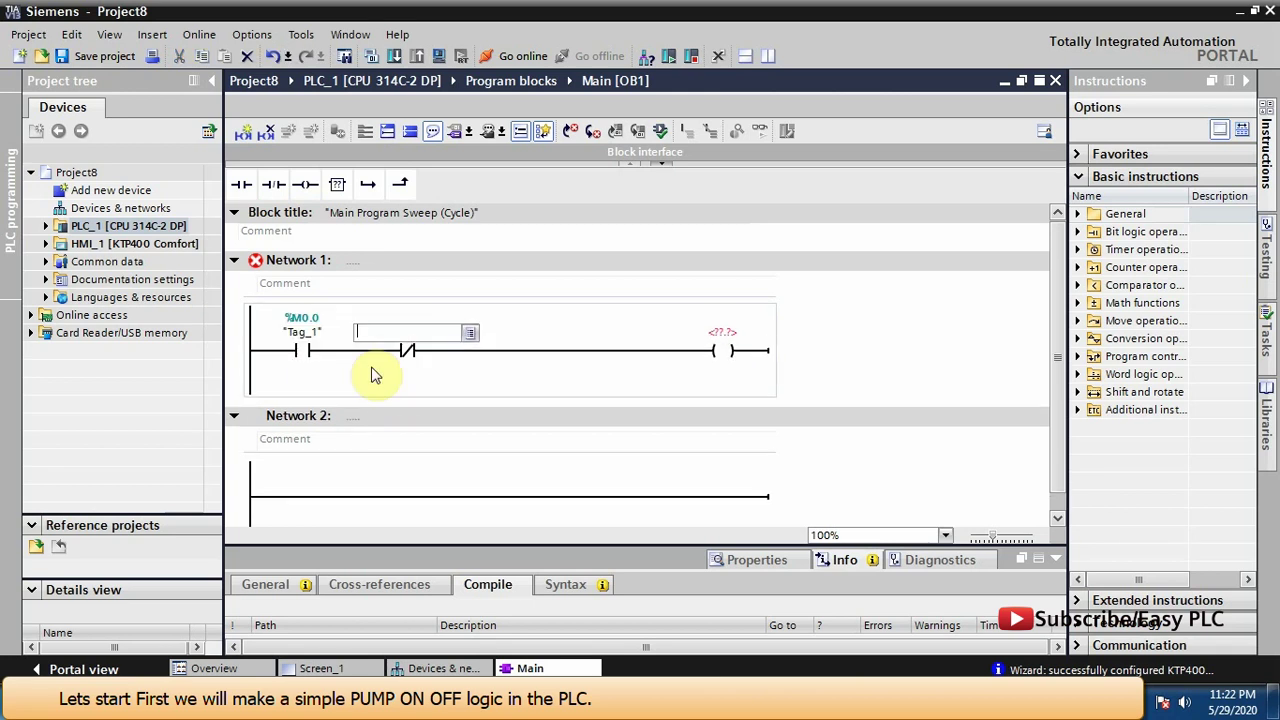
type("m0.1")
key("Return")
type("m0")
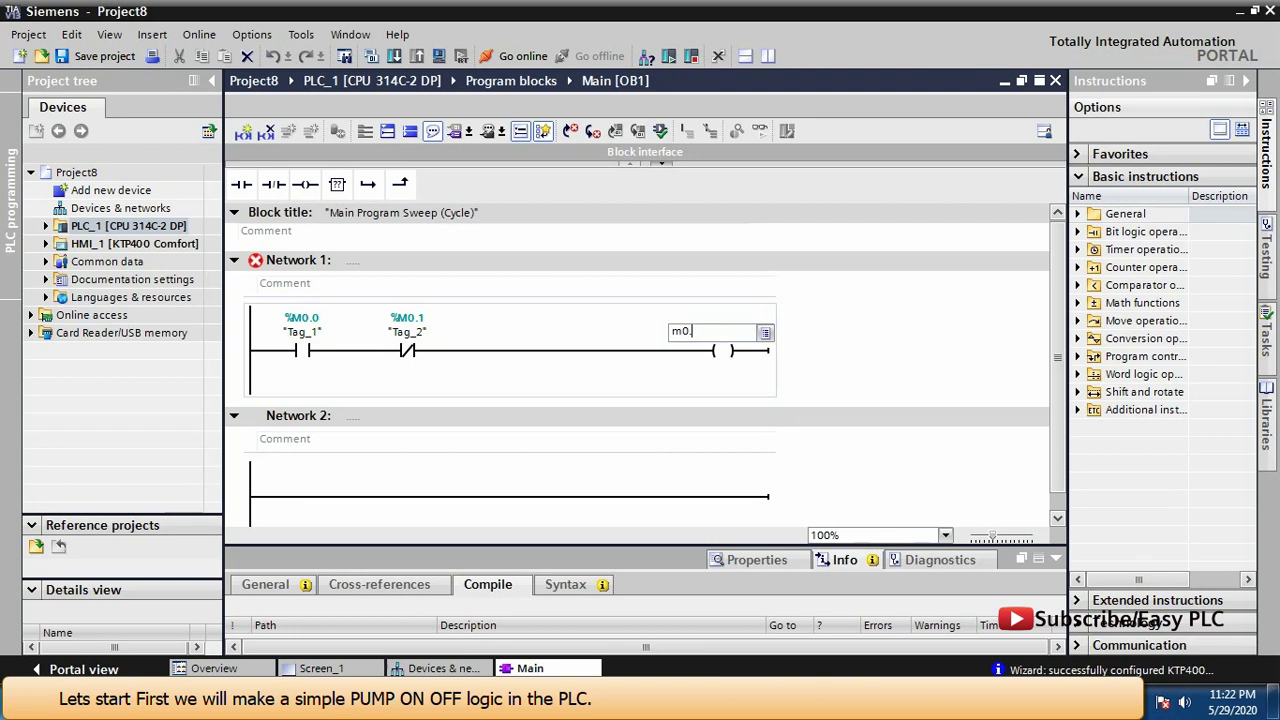
key("Return")
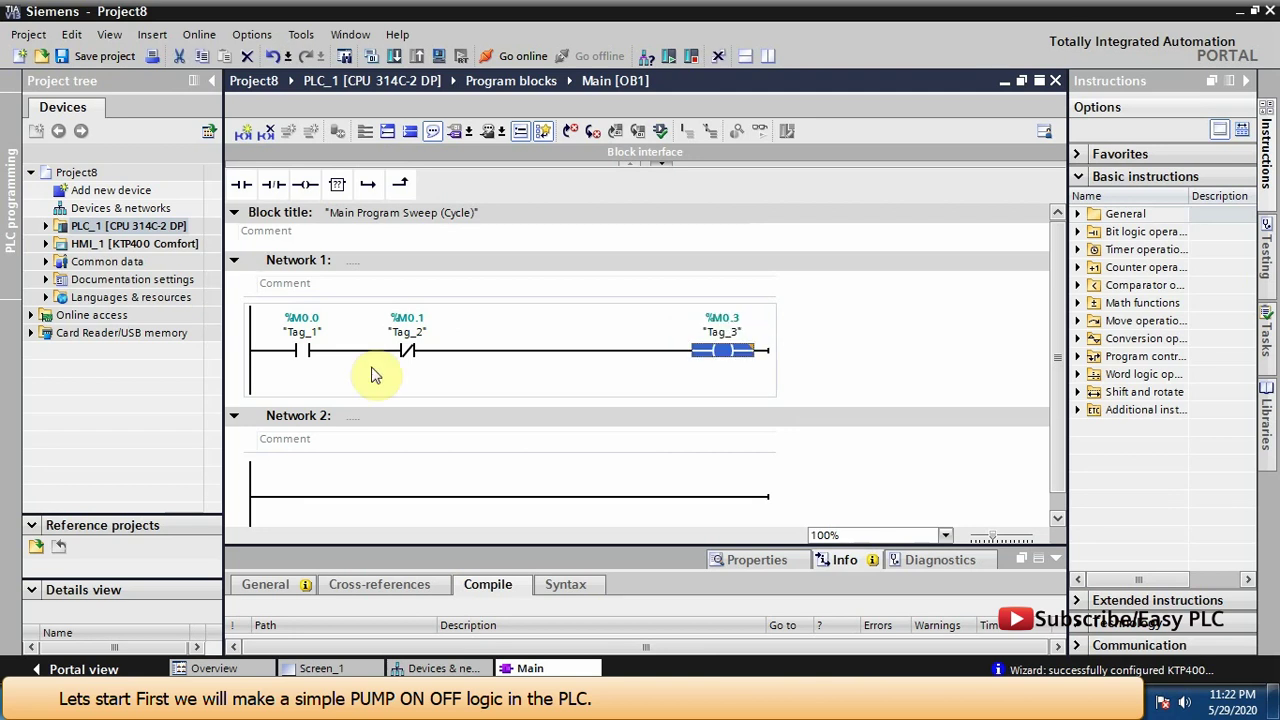
Rename the tag at M0.0 to start and the tag at M0.1 to stop
right_click(296, 335)
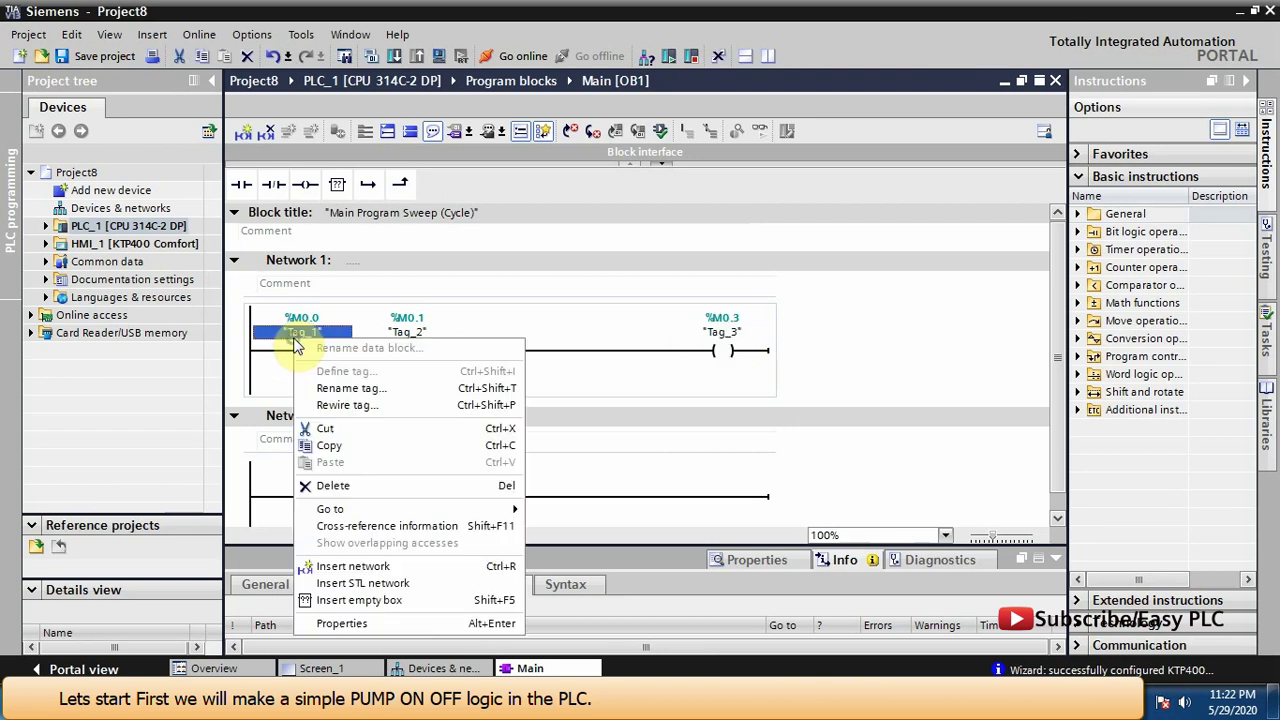
left_click(332, 389)
type("start")
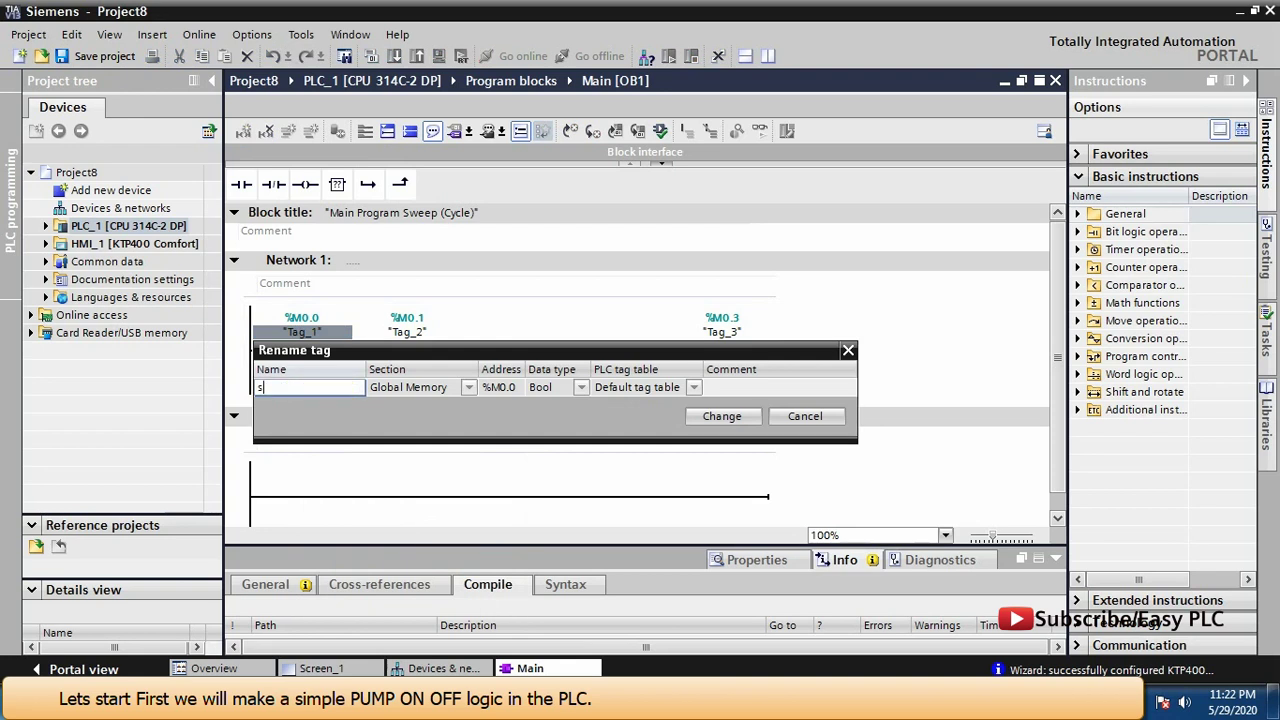
left_click(722, 416)
right_click(415, 355)
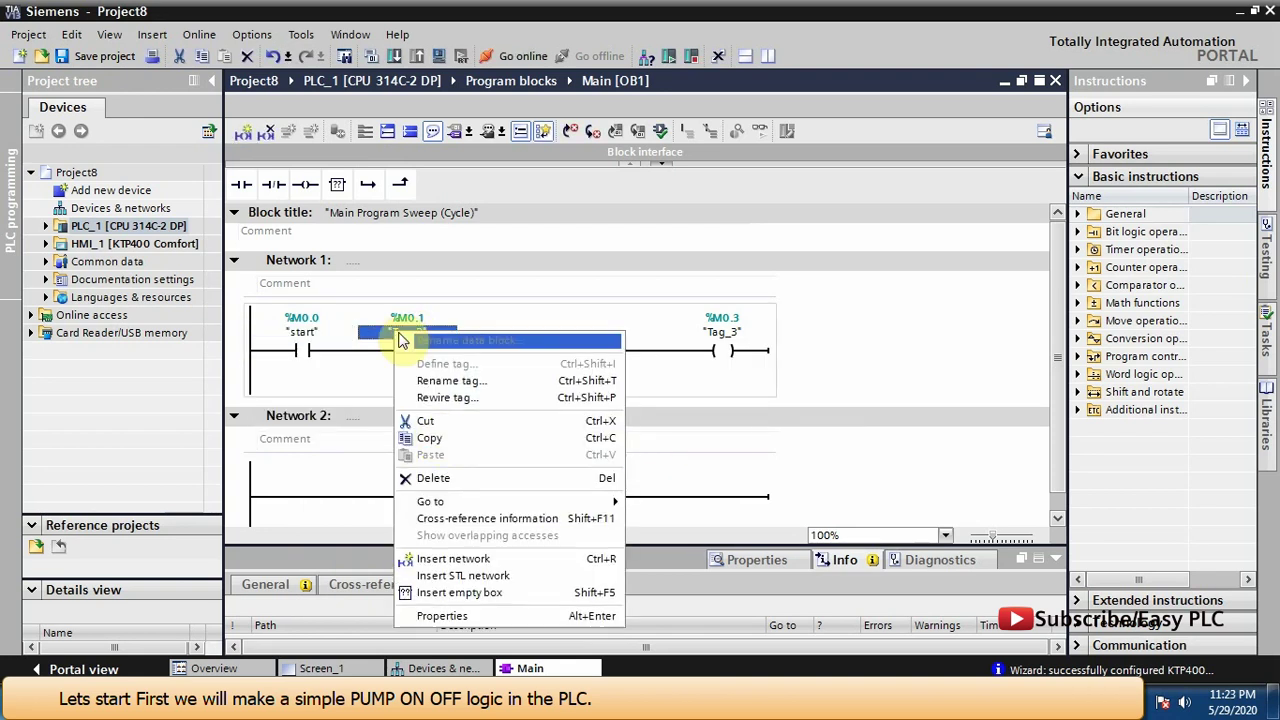
left_click(437, 383)
type("stop")
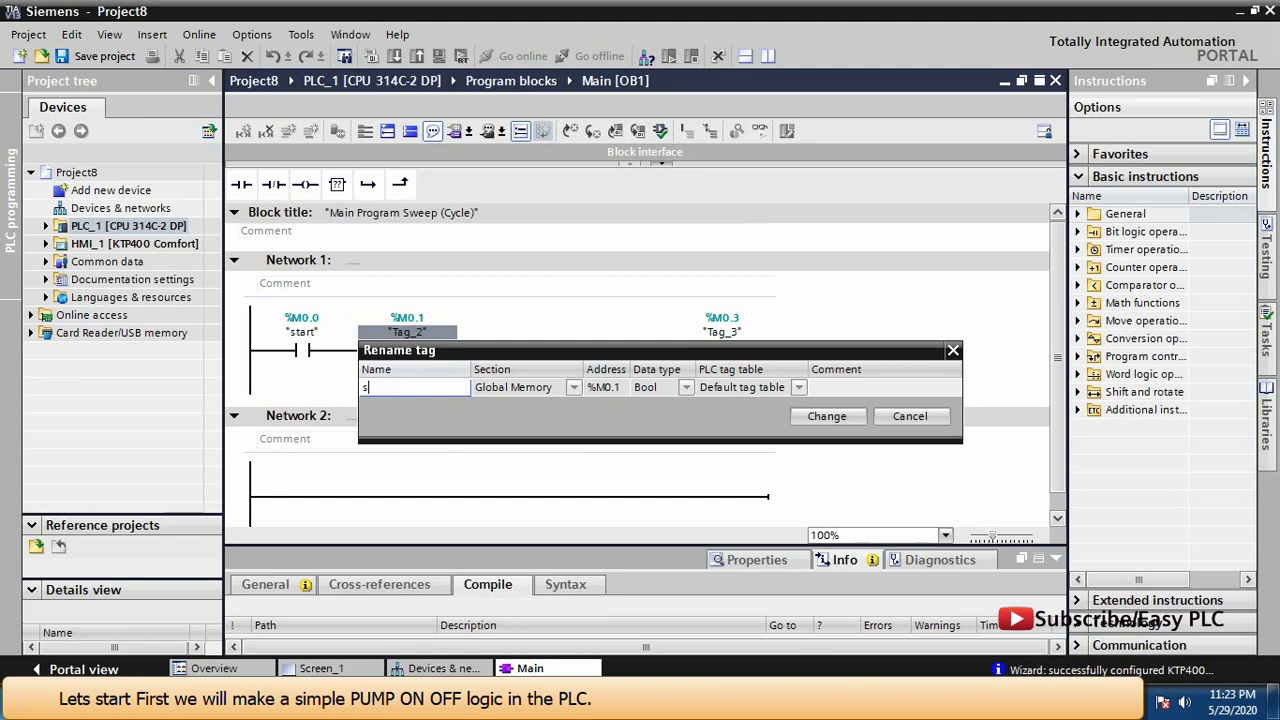
left_click(812, 418)
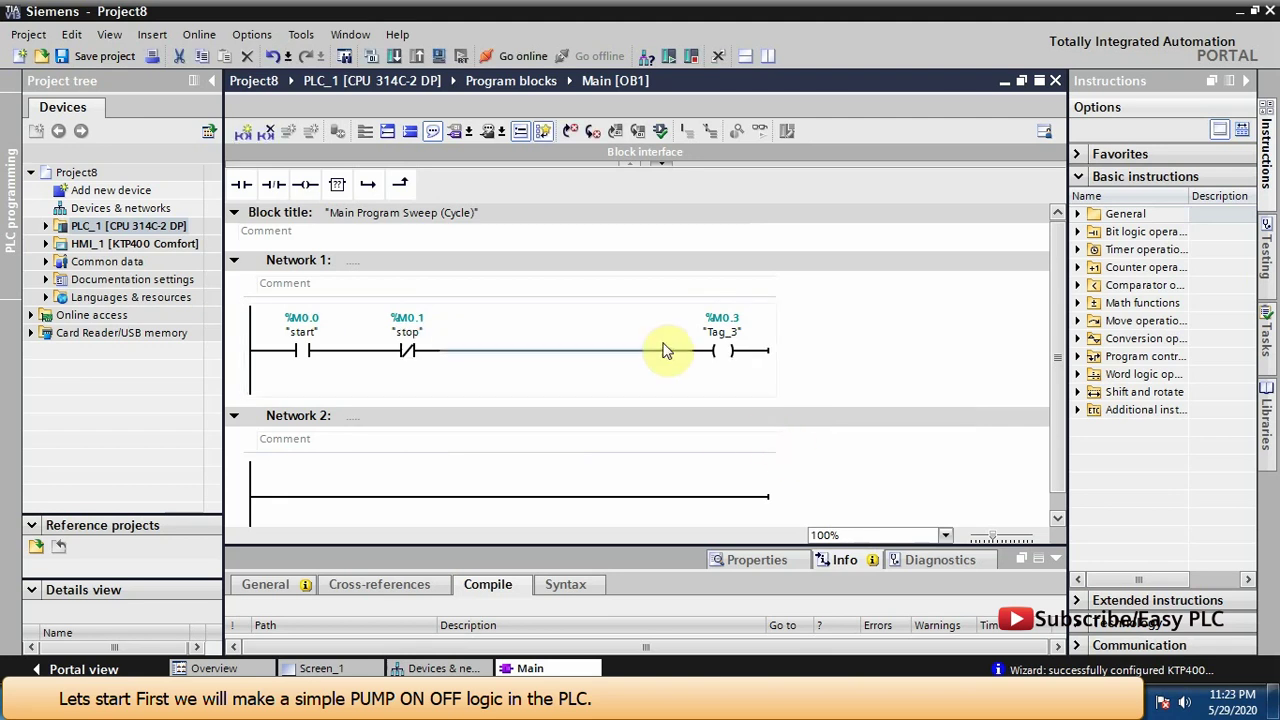
Rename the coil's tag at M0.3 to pump
right_click(712, 336)
left_click(760, 389)
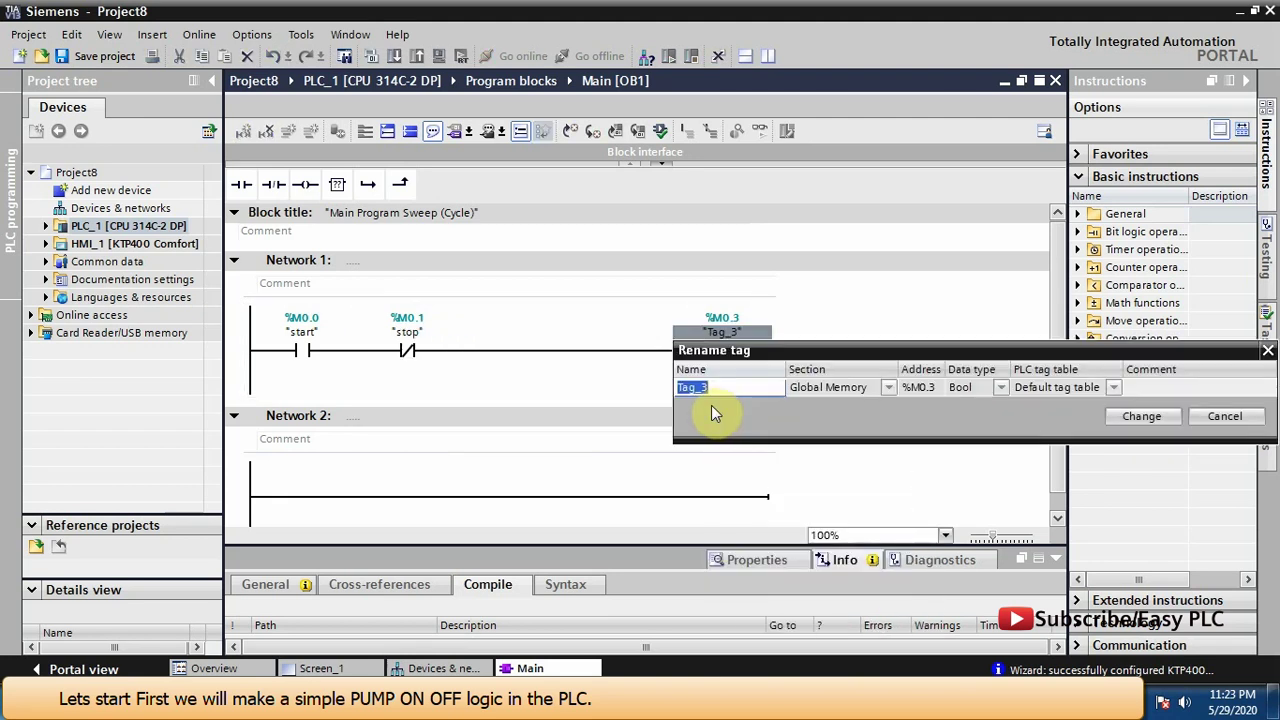
type("pump")
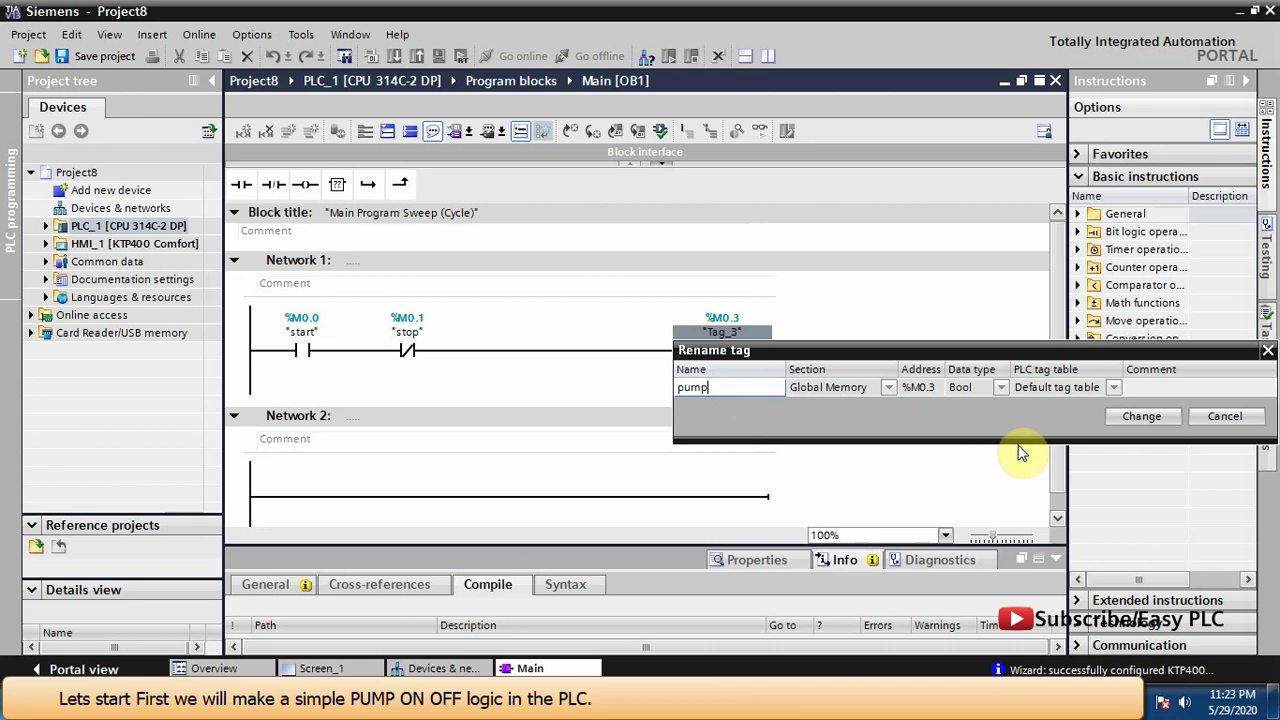
left_click(1141, 416)
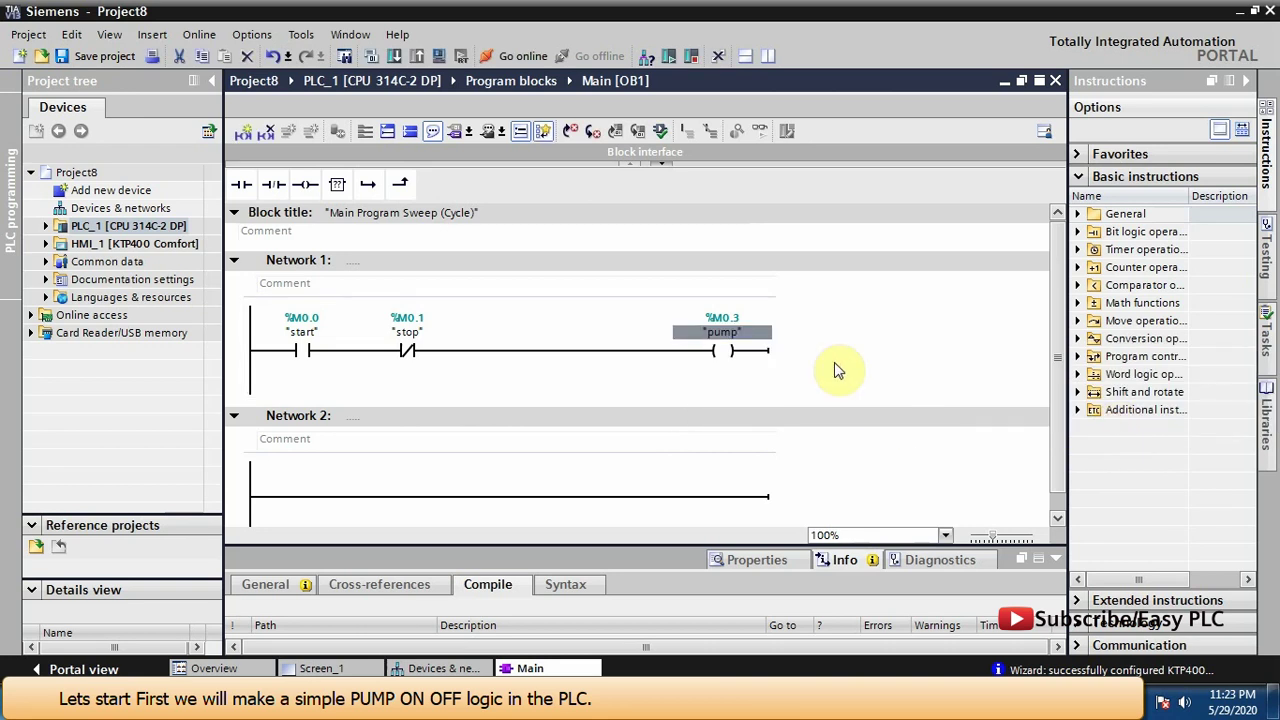
Title Network 1 "simple dol logic"
left_click(439, 259)
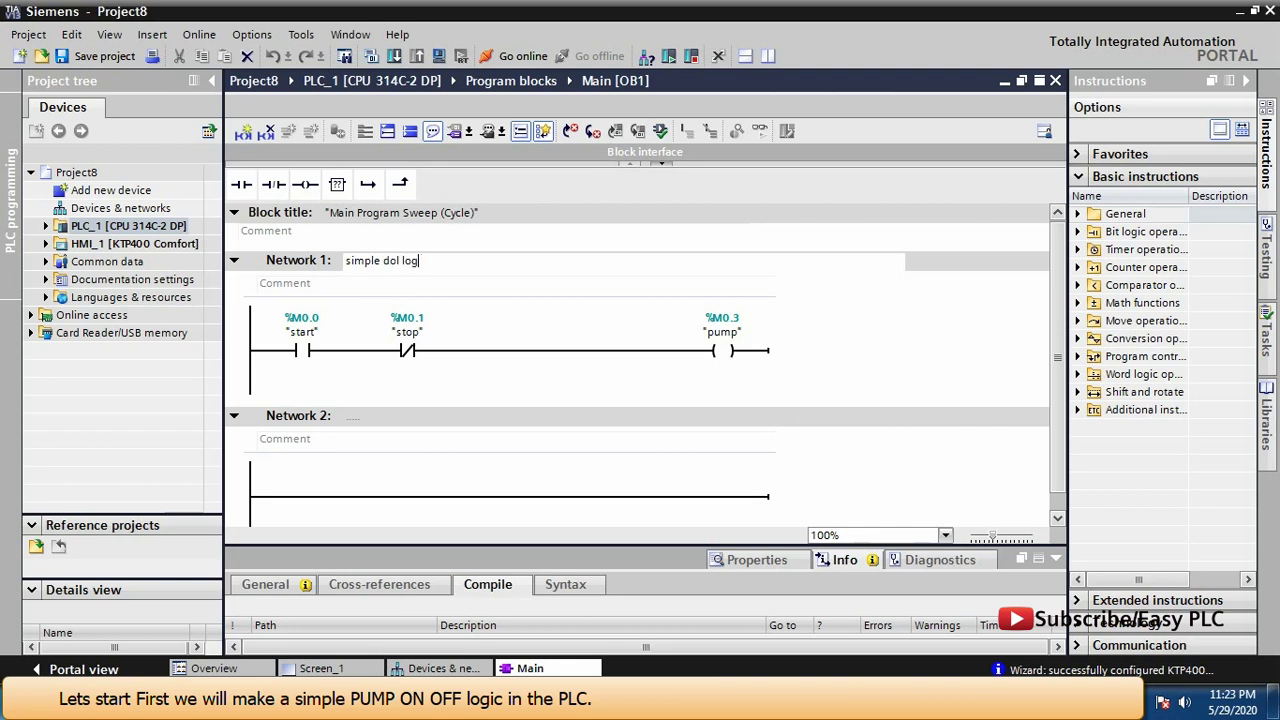
left_click(888, 398)
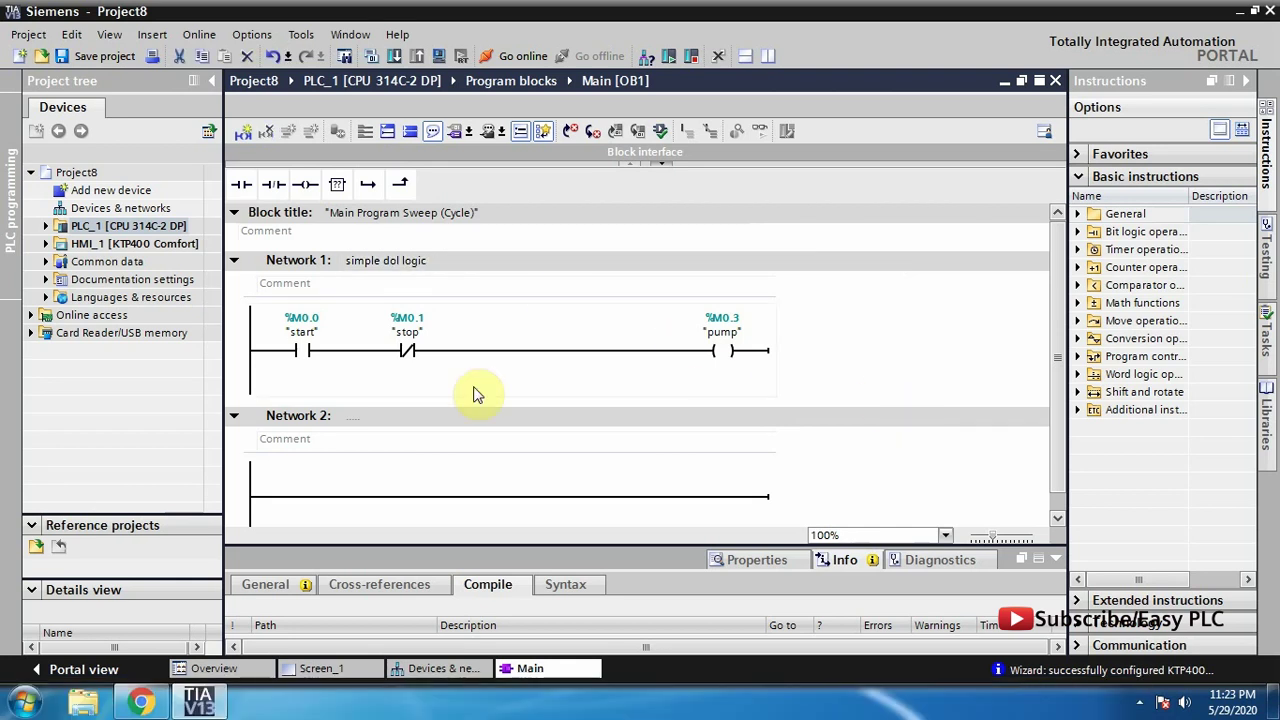
left_click(281, 496)
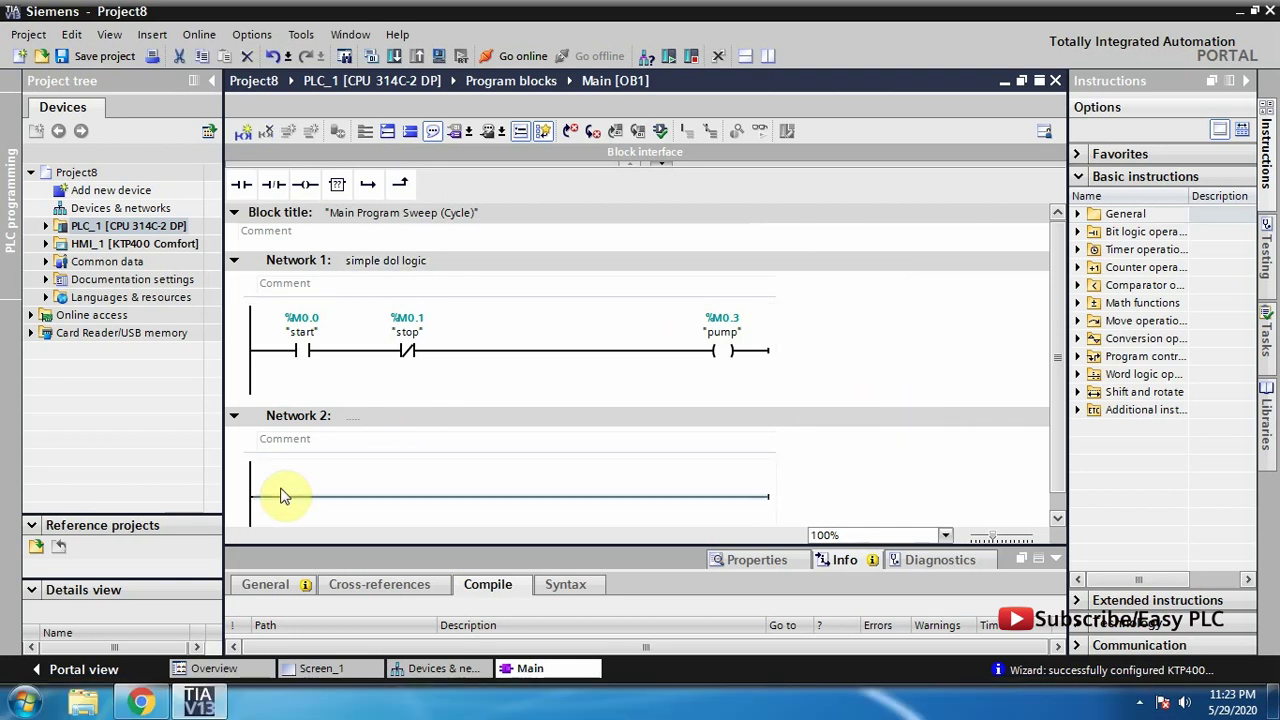
Open Screen_1 of the HMI and place a rectangle on it as the faceplate background
left_click(349, 667)
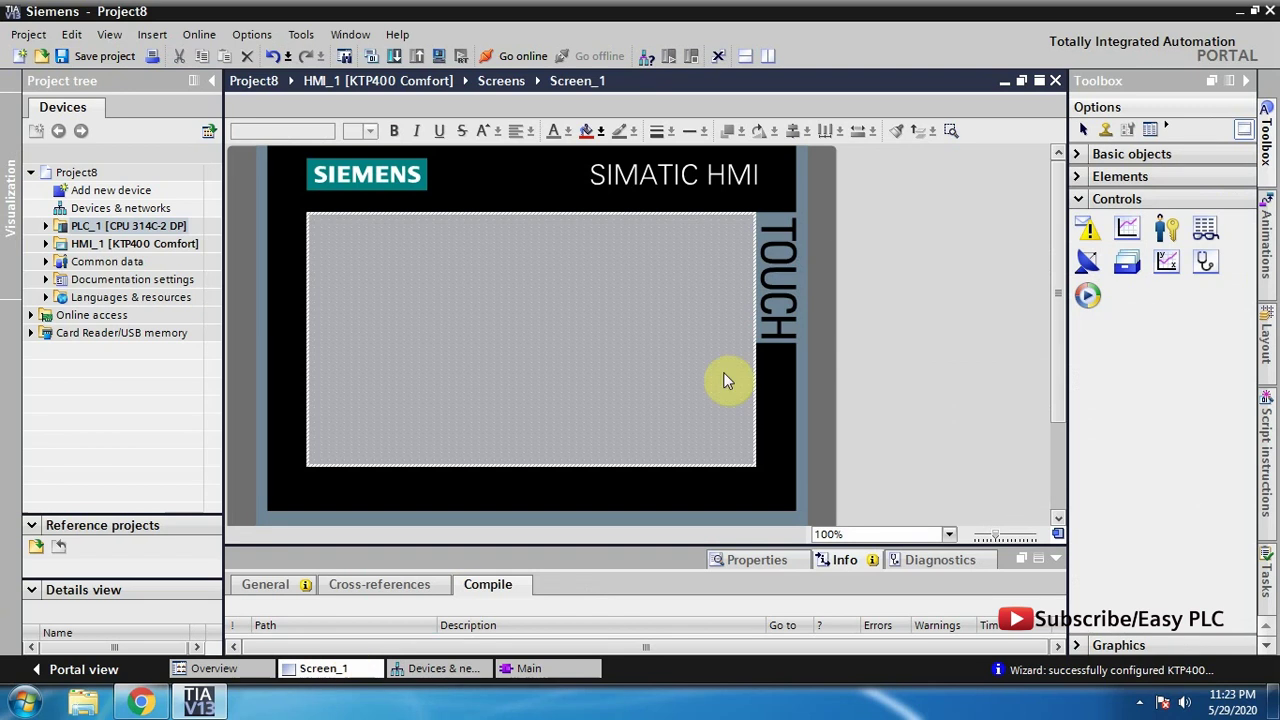
left_click(1080, 153)
left_click_drag(1133, 218, 634, 350)
left_click(1078, 154)
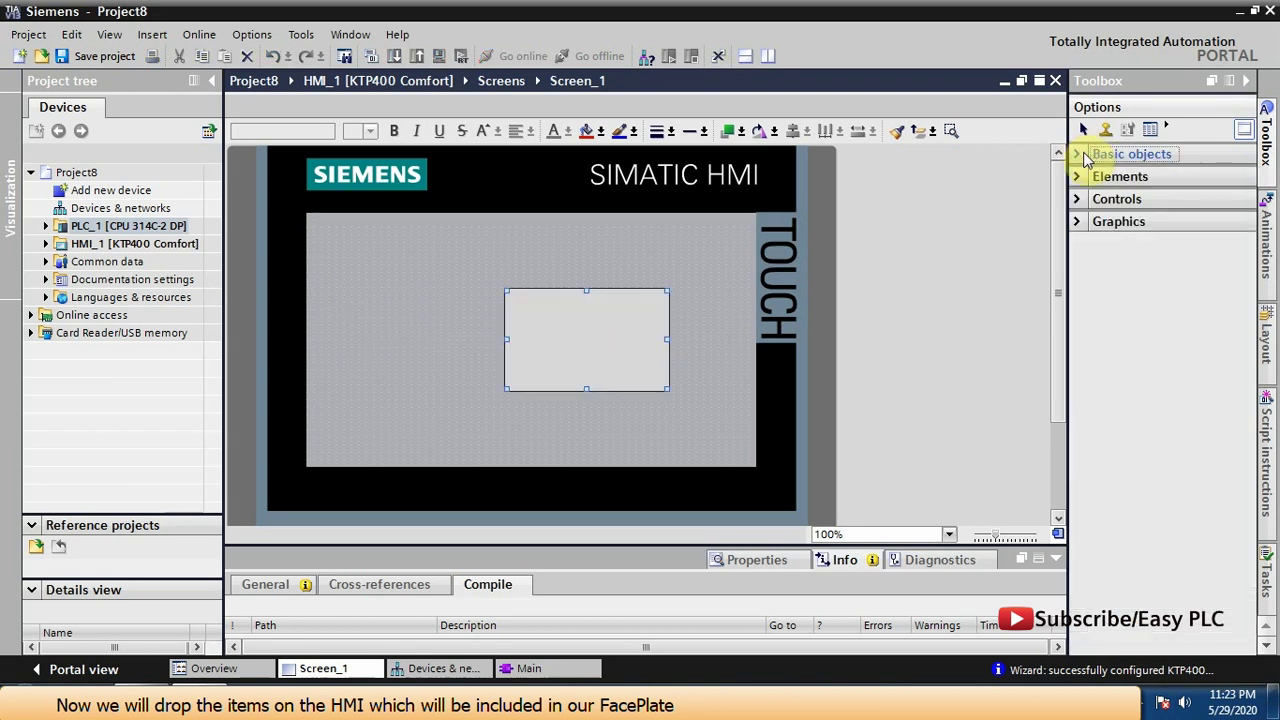
Place a round green pilot light from the Buttons-and-Switches global library's PilotLights folder on the rectangle
left_click(1265, 645)
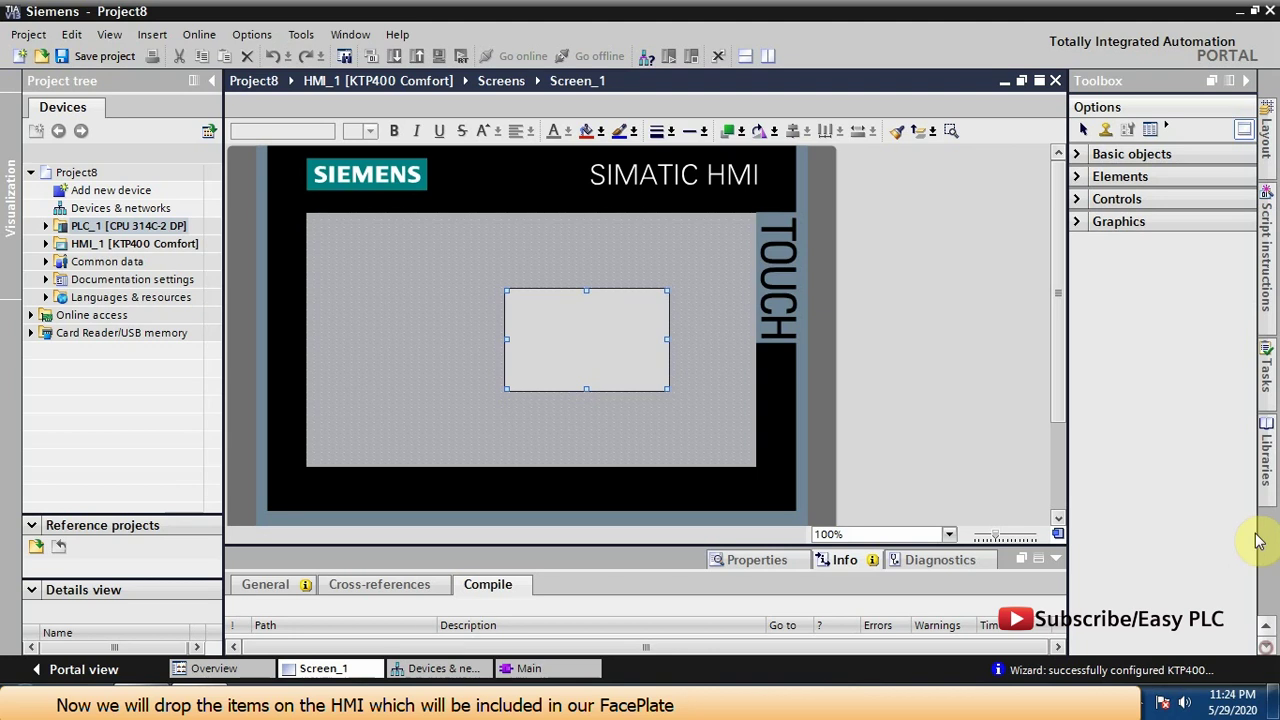
left_click(1274, 486)
left_click(1079, 199)
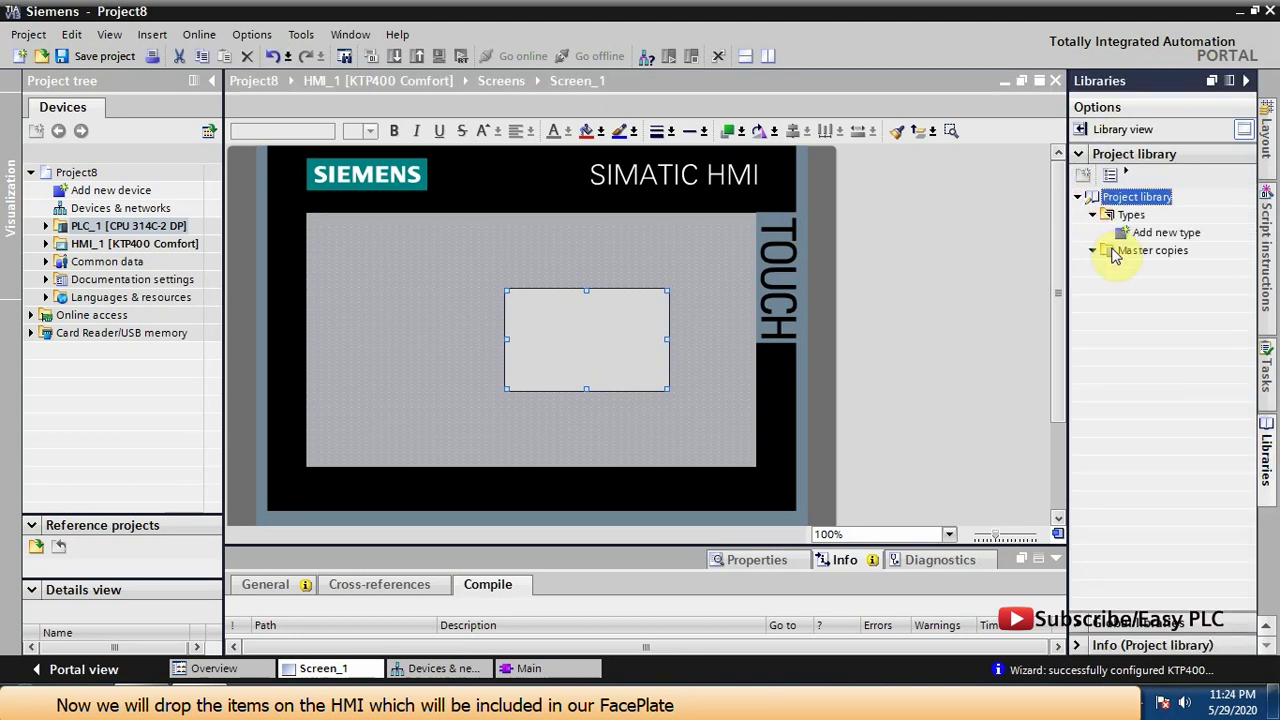
left_click(1080, 622)
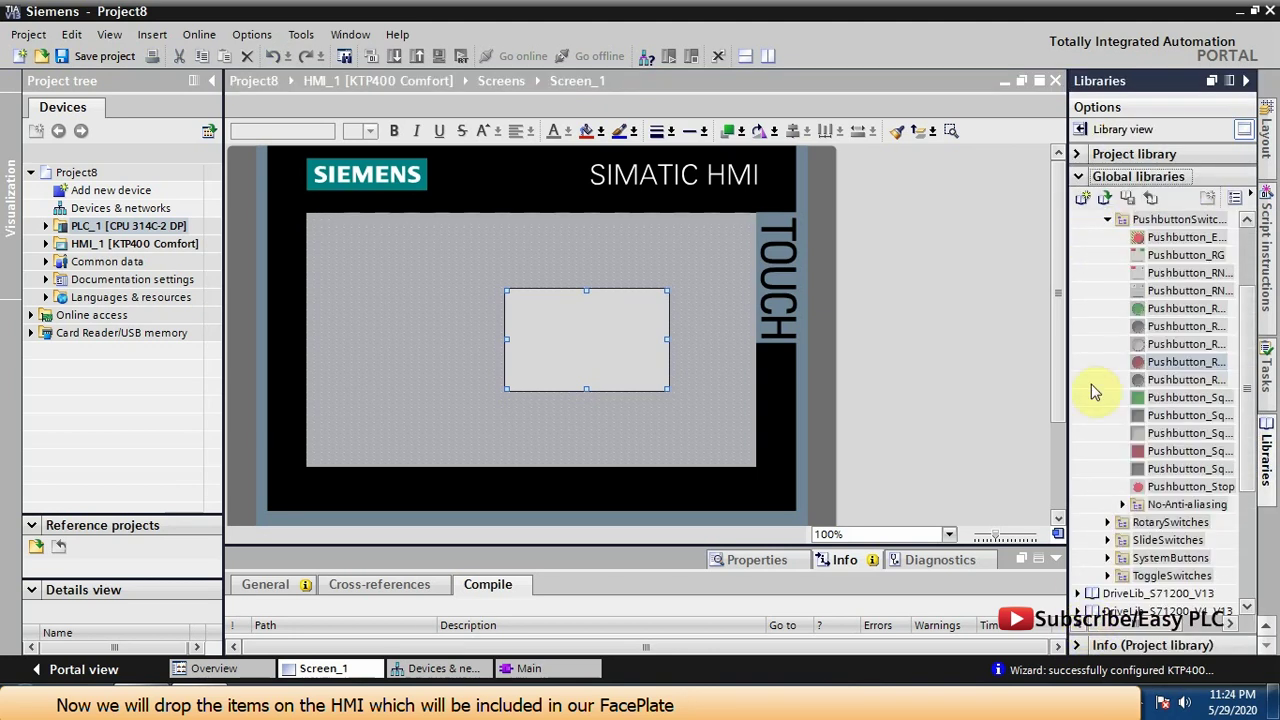
double_click(1121, 220)
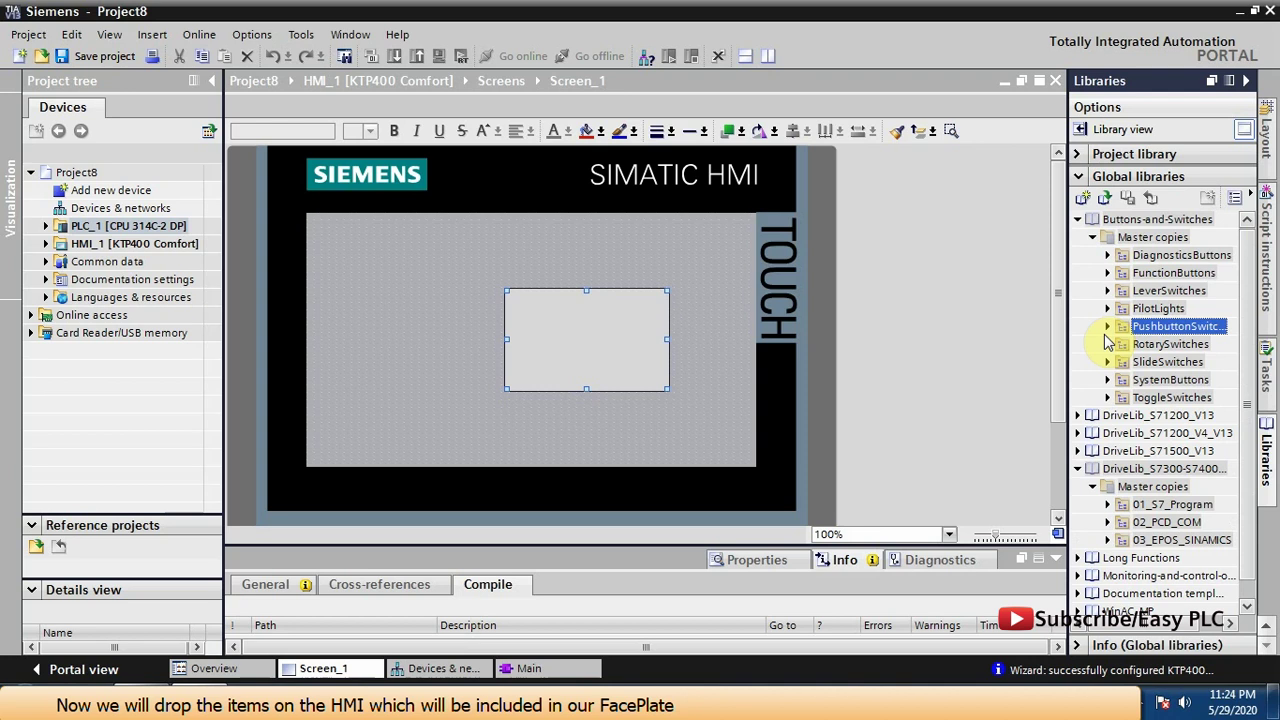
left_click(1128, 311)
left_click(1108, 311)
left_click_drag(1145, 328, 620, 343)
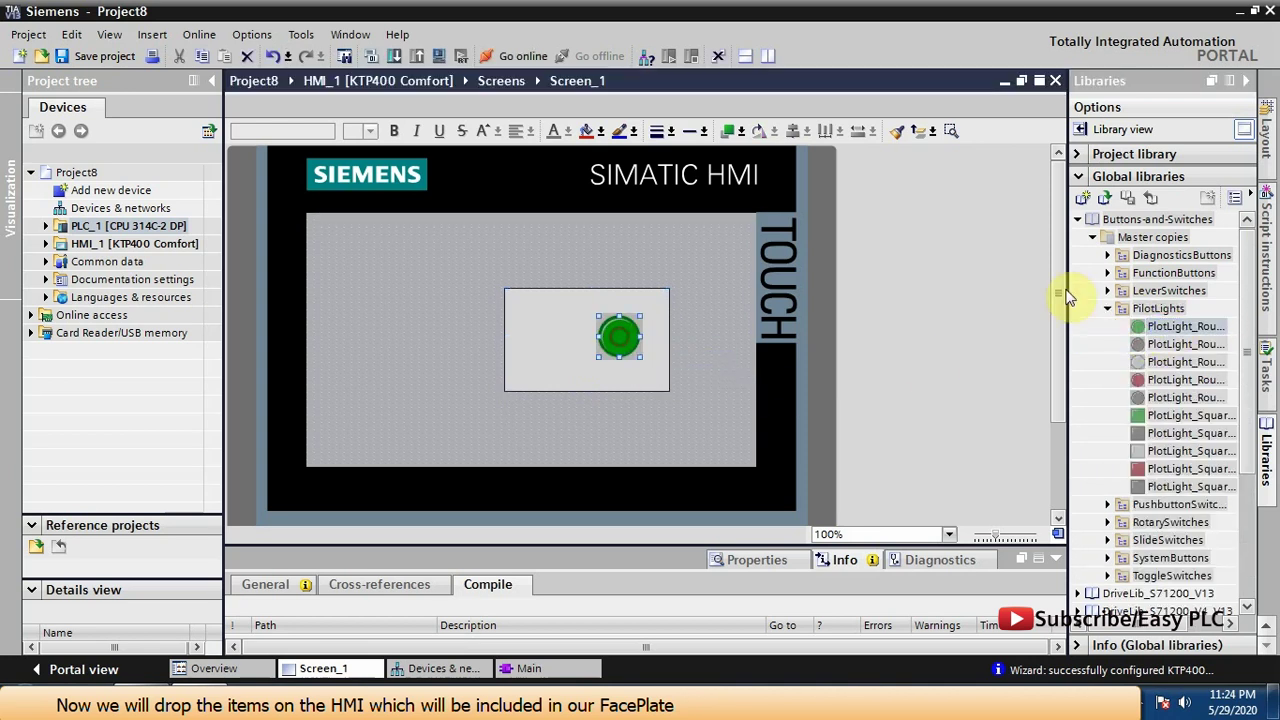
Place a round green and a round red pushbutton from the PushbuttonSwitches folder in a row beside the pilot light
left_click(1108, 311)
left_click(1108, 326)
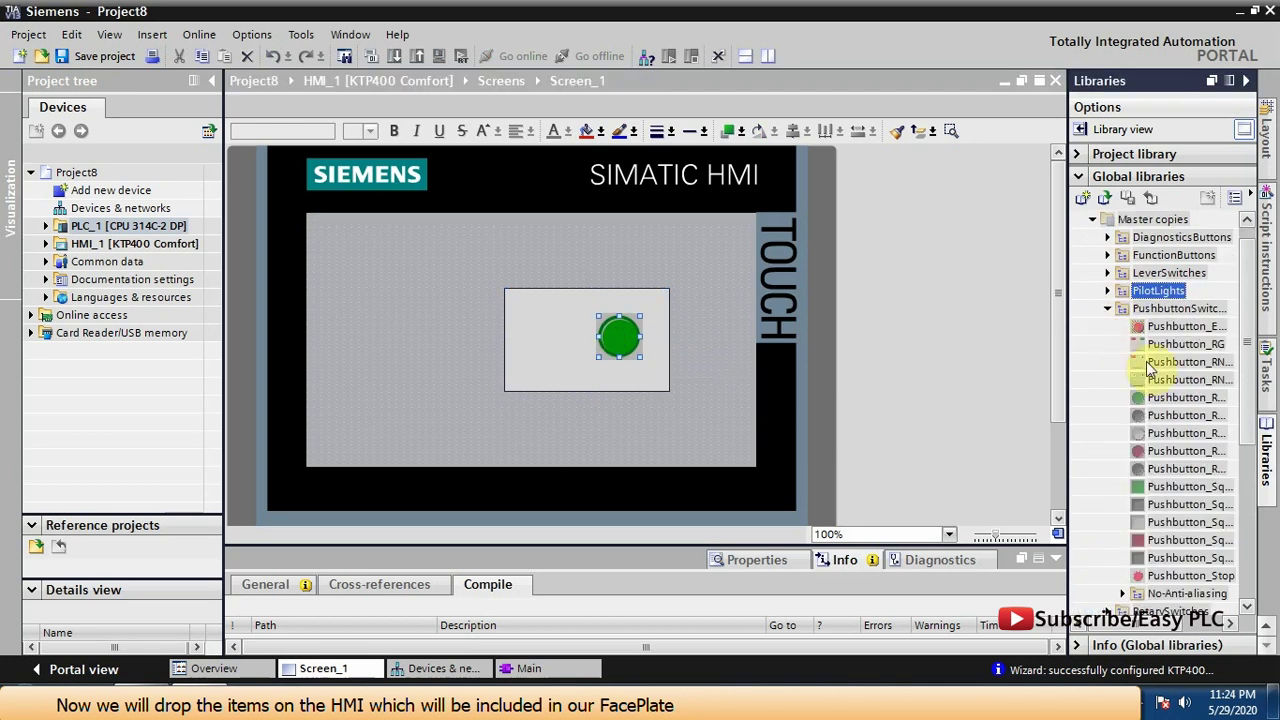
left_click_drag(1140, 398, 625, 336)
left_click_drag(1192, 451, 630, 338)
left_click(698, 376)
Reduce the background rectangle's height by moving its upper edge down closer to the buttons
left_click(581, 383)
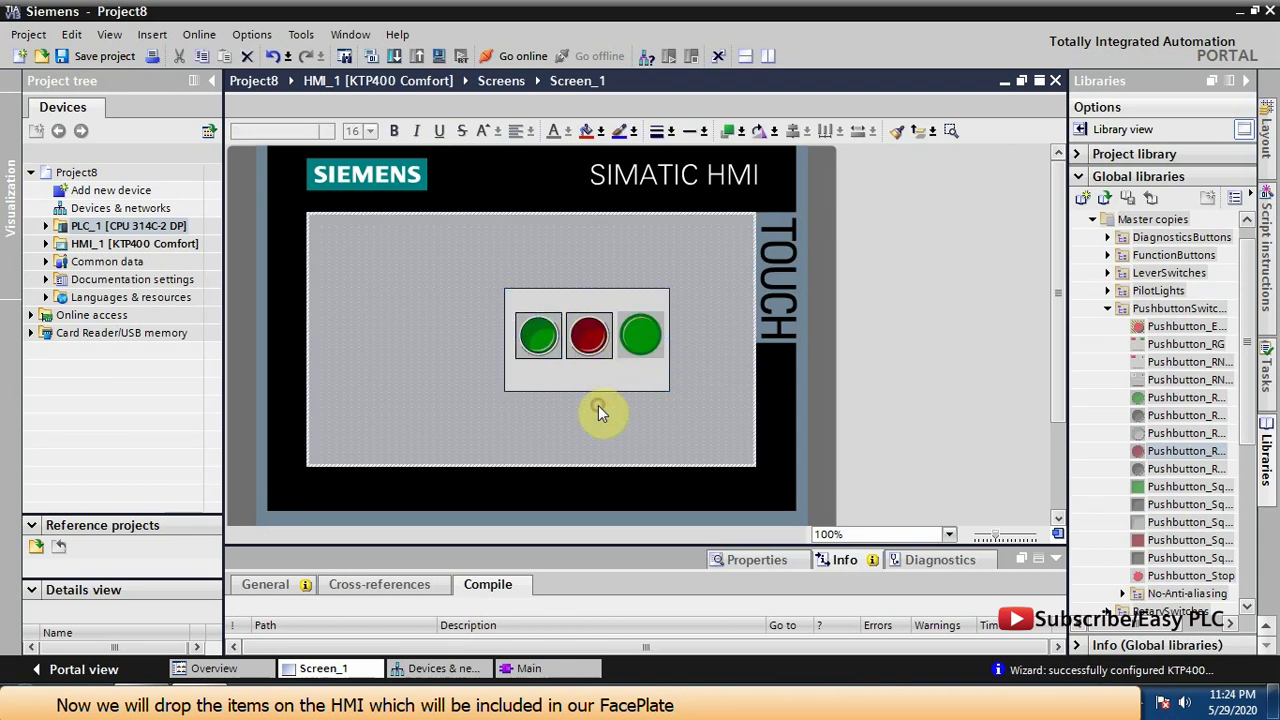
left_click_drag(583, 289, 589, 302)
left_click(610, 398)
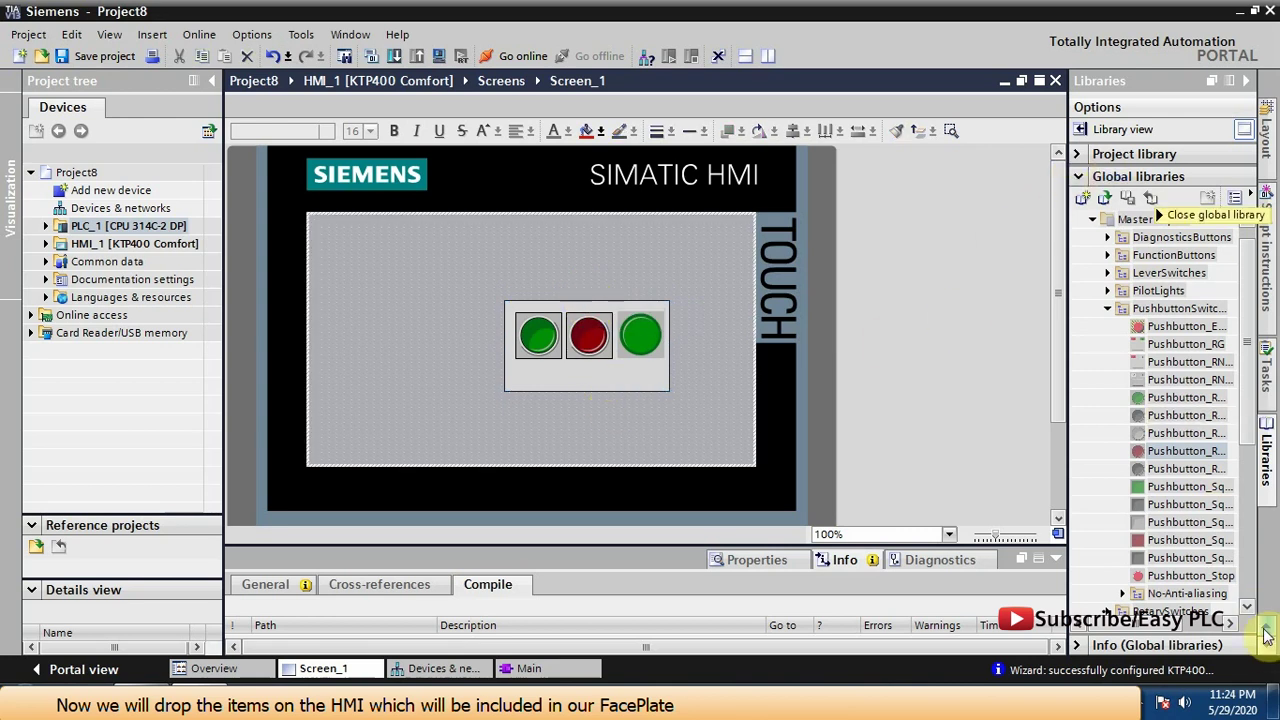
Add a text field from the basic objects below the two pushbuttons, inside the rectangle
left_click(1267, 102)
left_click(1267, 150)
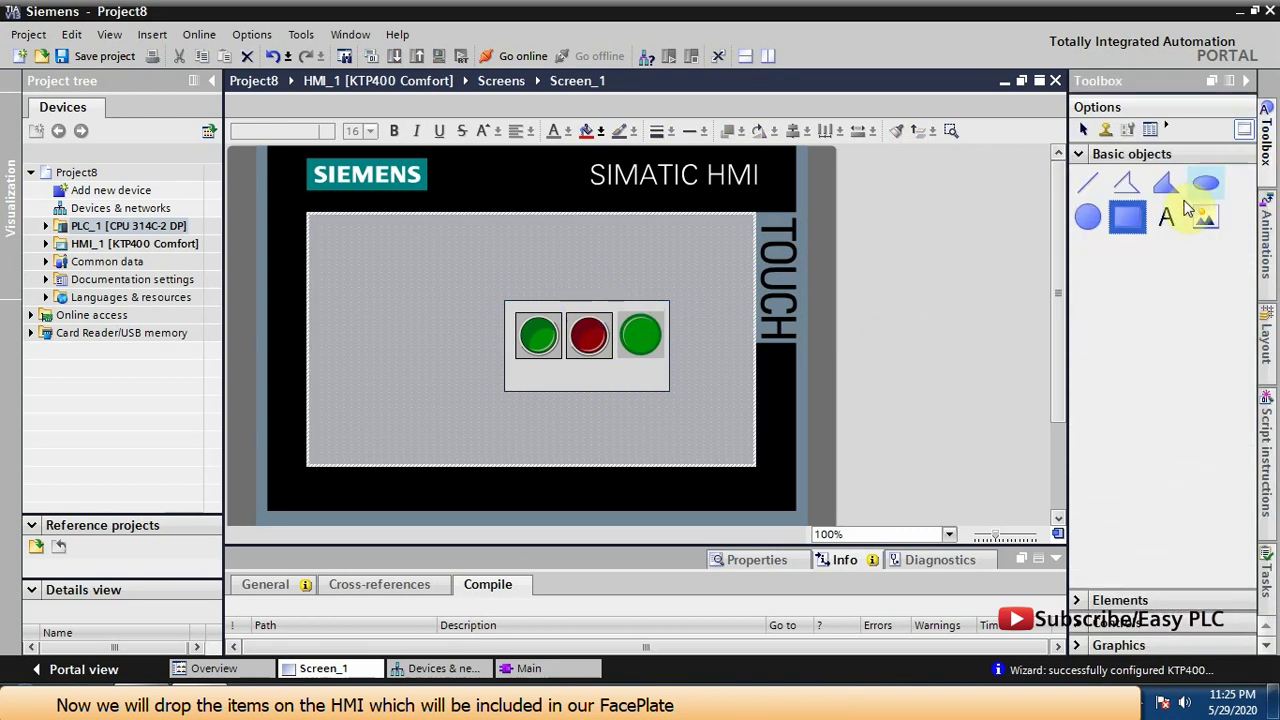
left_click_drag(1167, 216, 549, 373)
left_click(590, 425)
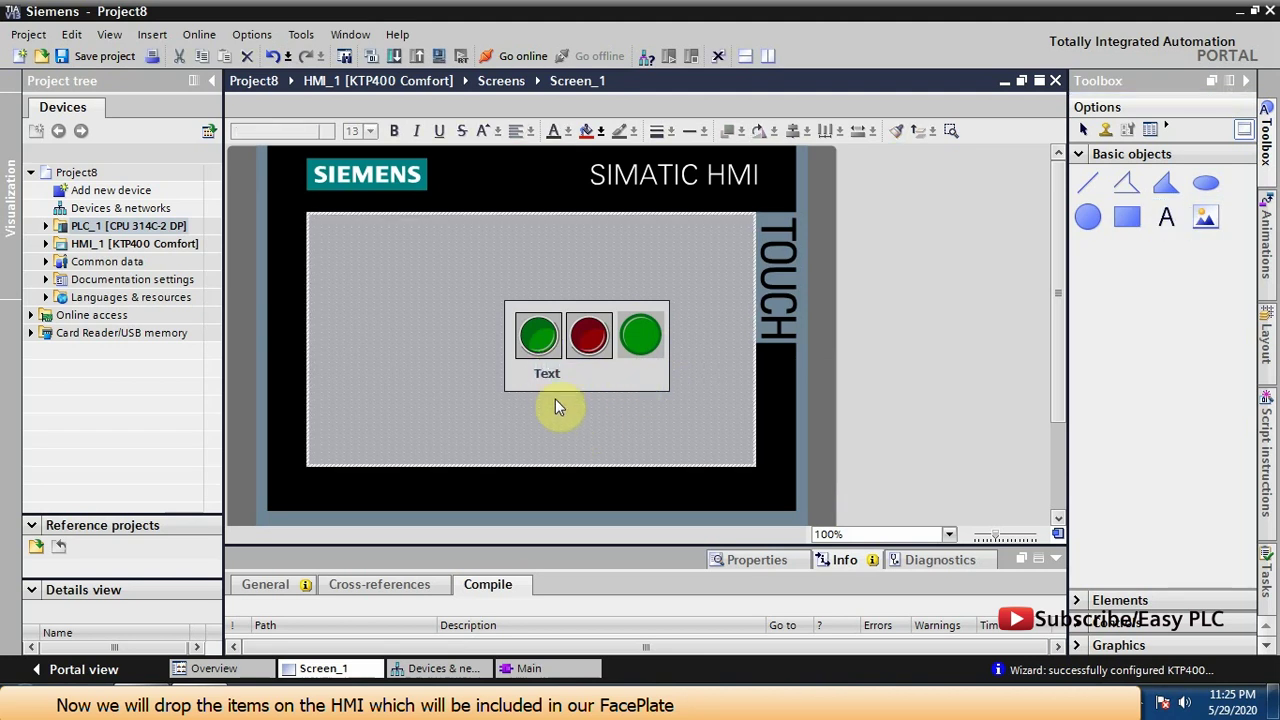
left_click(1081, 157)
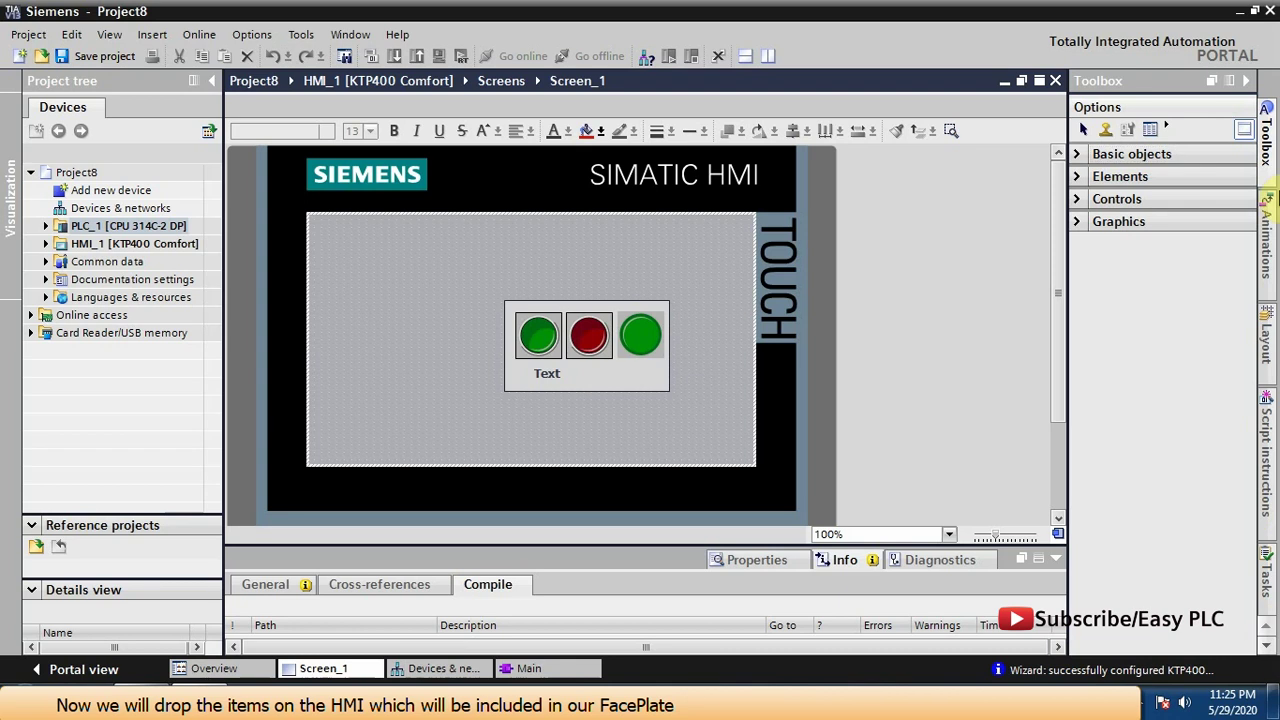
Place a pump symbol from the symbol library on the empty screen area beside the button panel and make it smaller
left_click(1079, 177)
left_click_drag(1206, 238, 360, 368)
left_click_drag(437, 316, 406, 351)
left_click(362, 366)
left_click(431, 445)
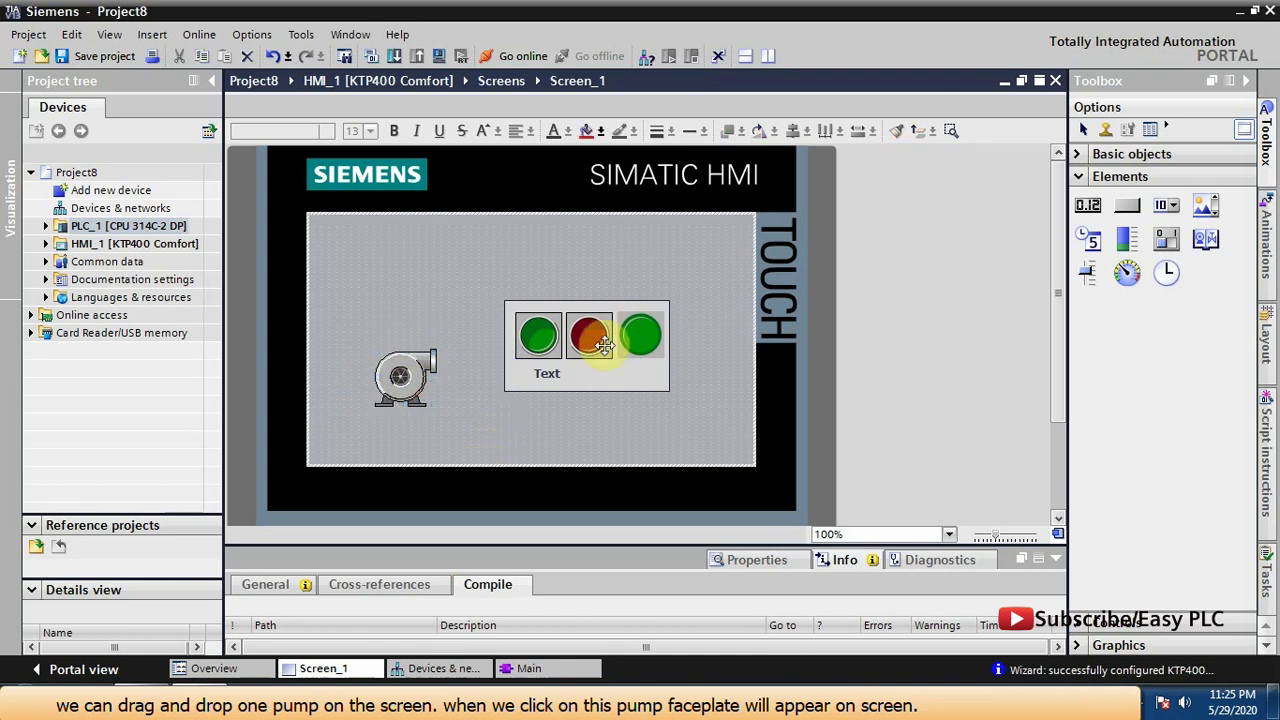
left_click(408, 375)
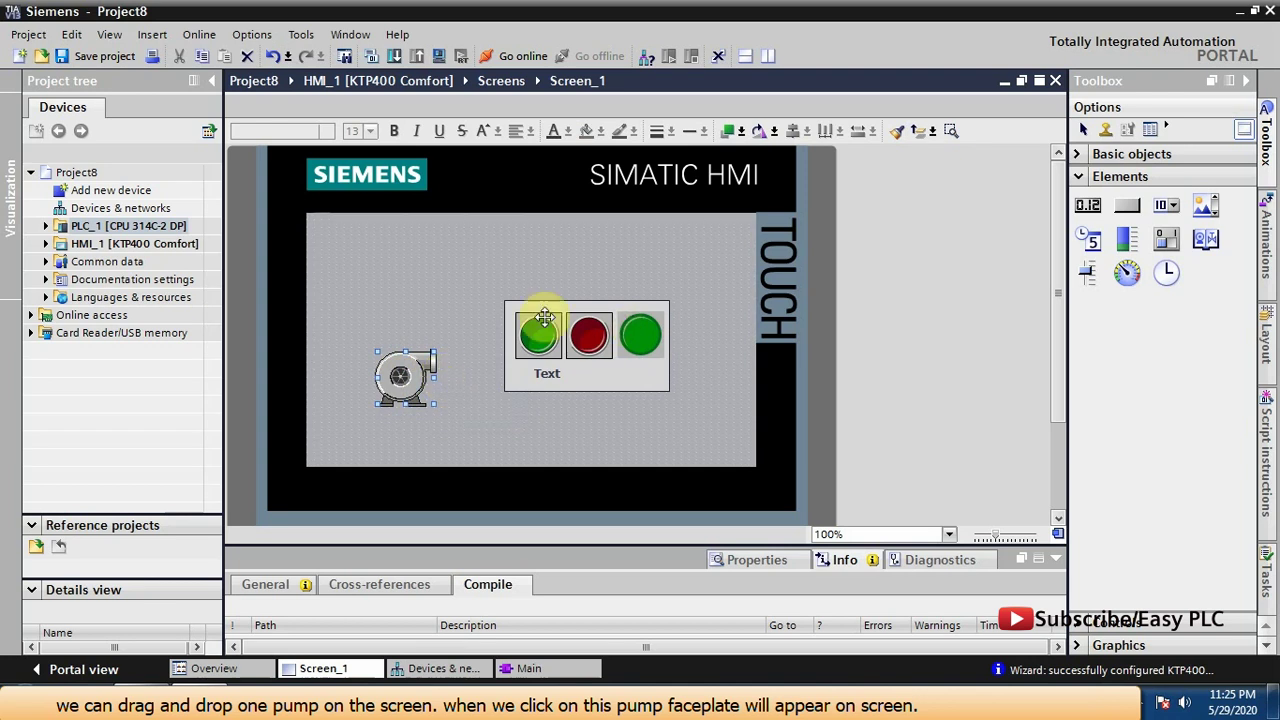
left_click(481, 398)
Create a faceplate type named PUMP FACEPLATE from the rectangle, pushbuttons, pilot light and text field
left_click_drag(483, 267, 694, 414)
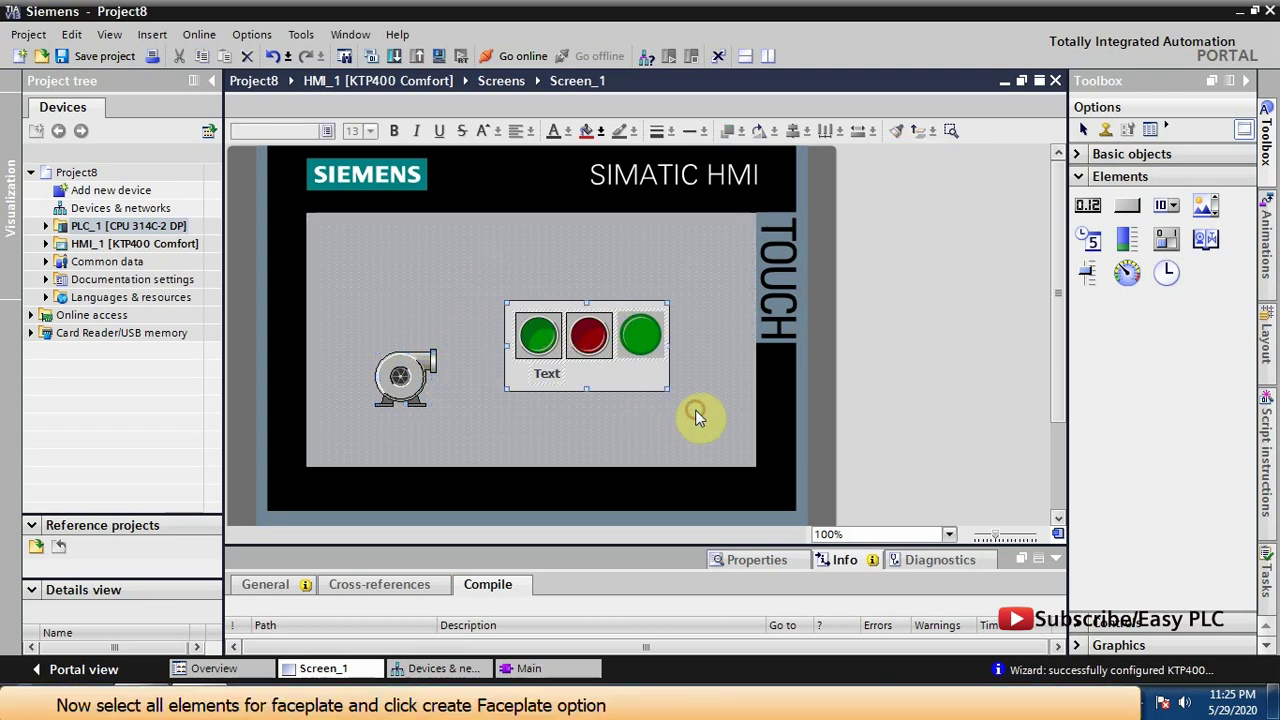
right_click(590, 338)
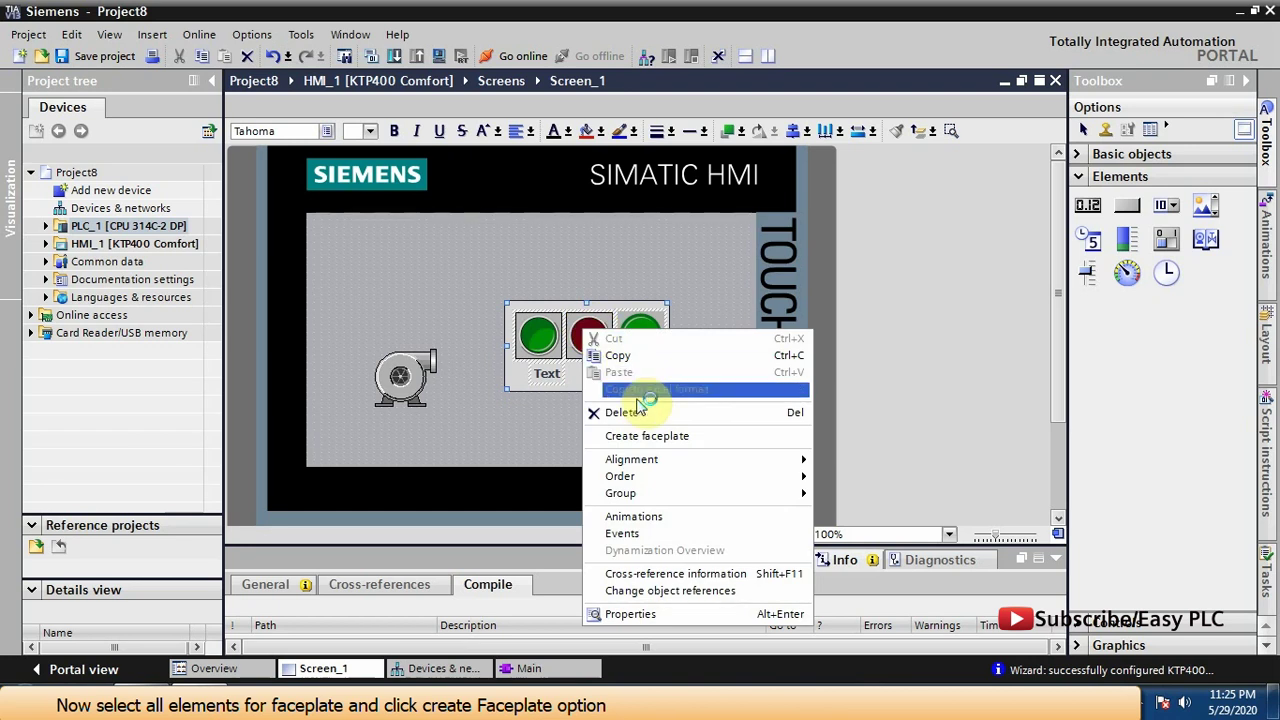
left_click(642, 434)
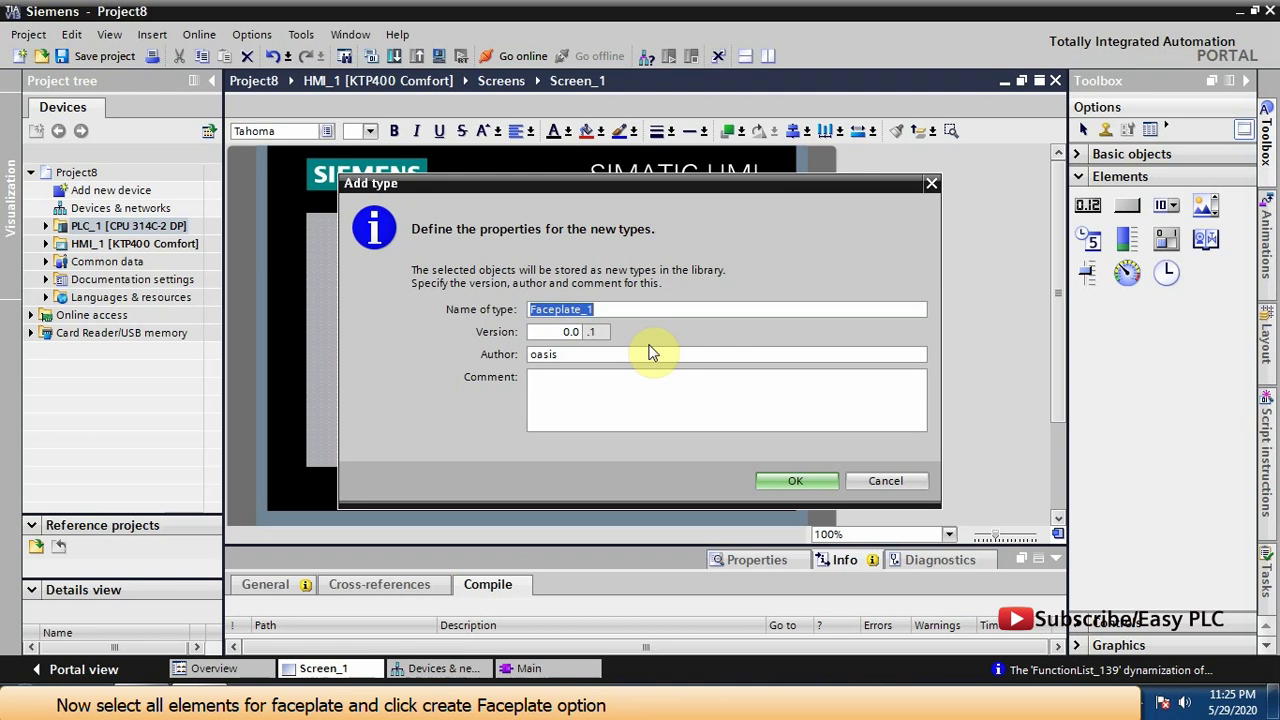
type("FACEPLATE")
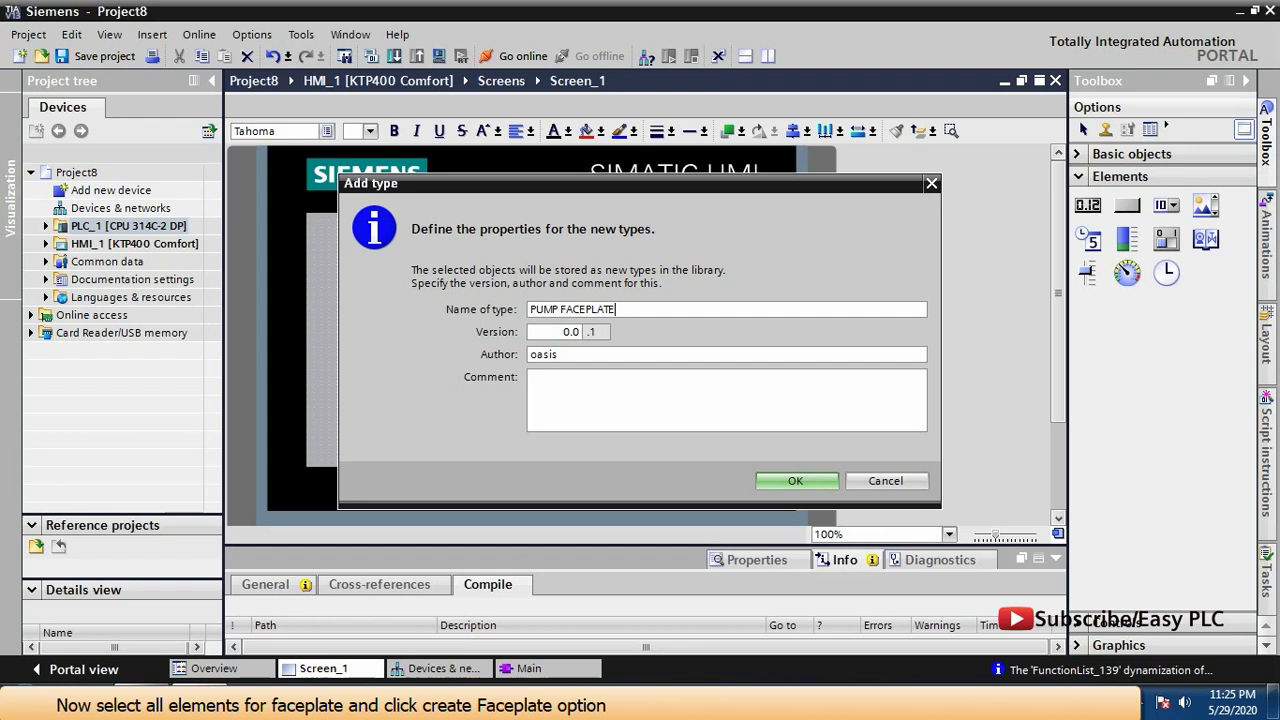
left_click(794, 480)
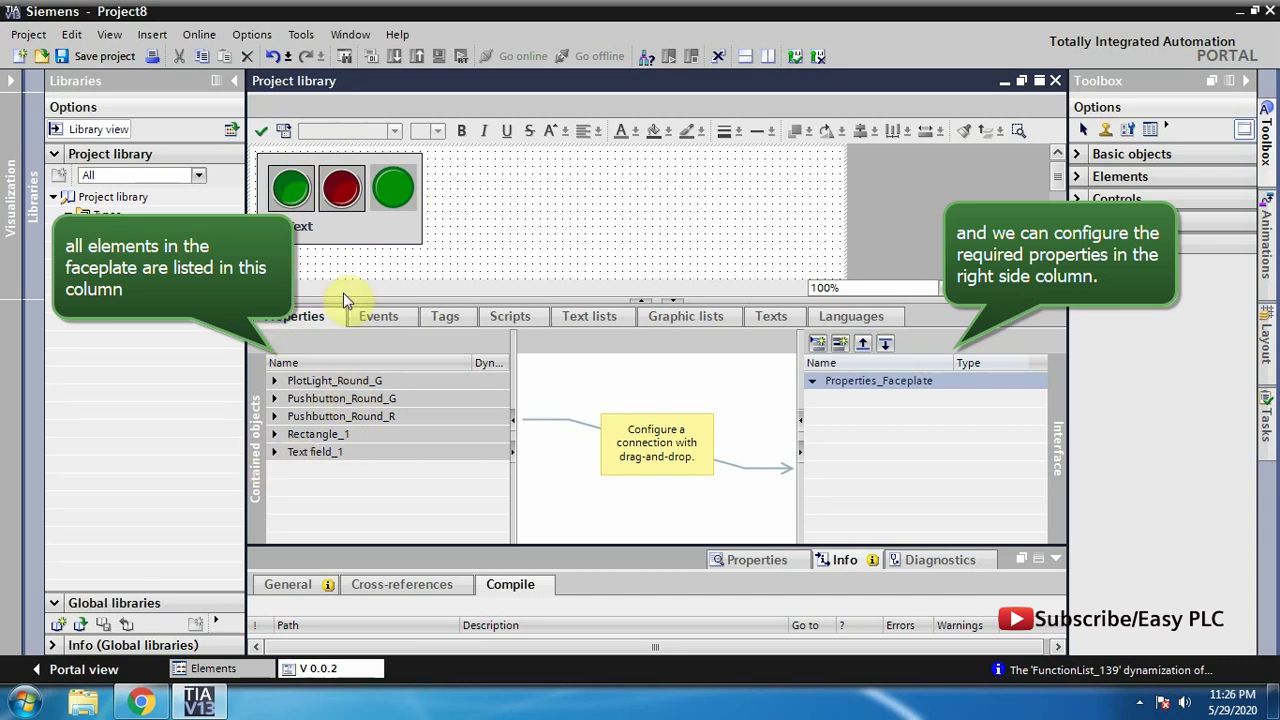
Add a small button labelled x in the lower corner of the faceplate, below the pilot light
left_click(1084, 158)
left_click(1081, 160)
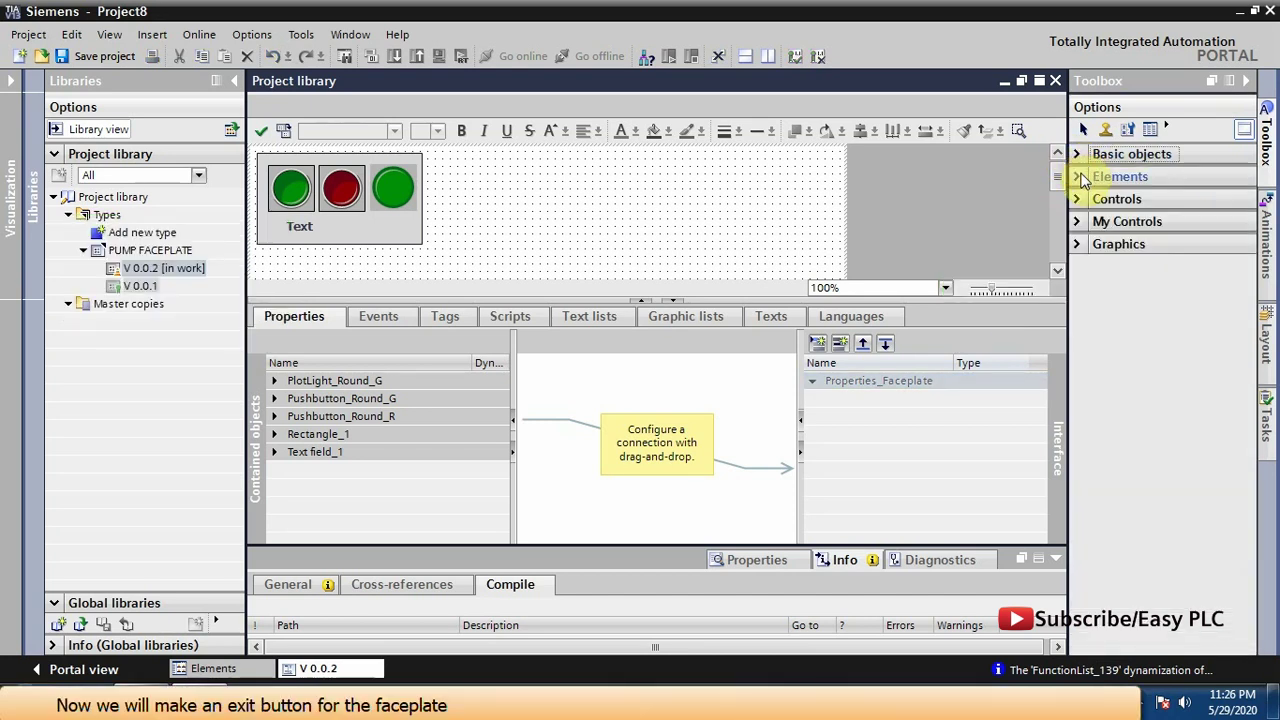
left_click(1084, 178)
left_click_drag(1127, 205, 411, 234)
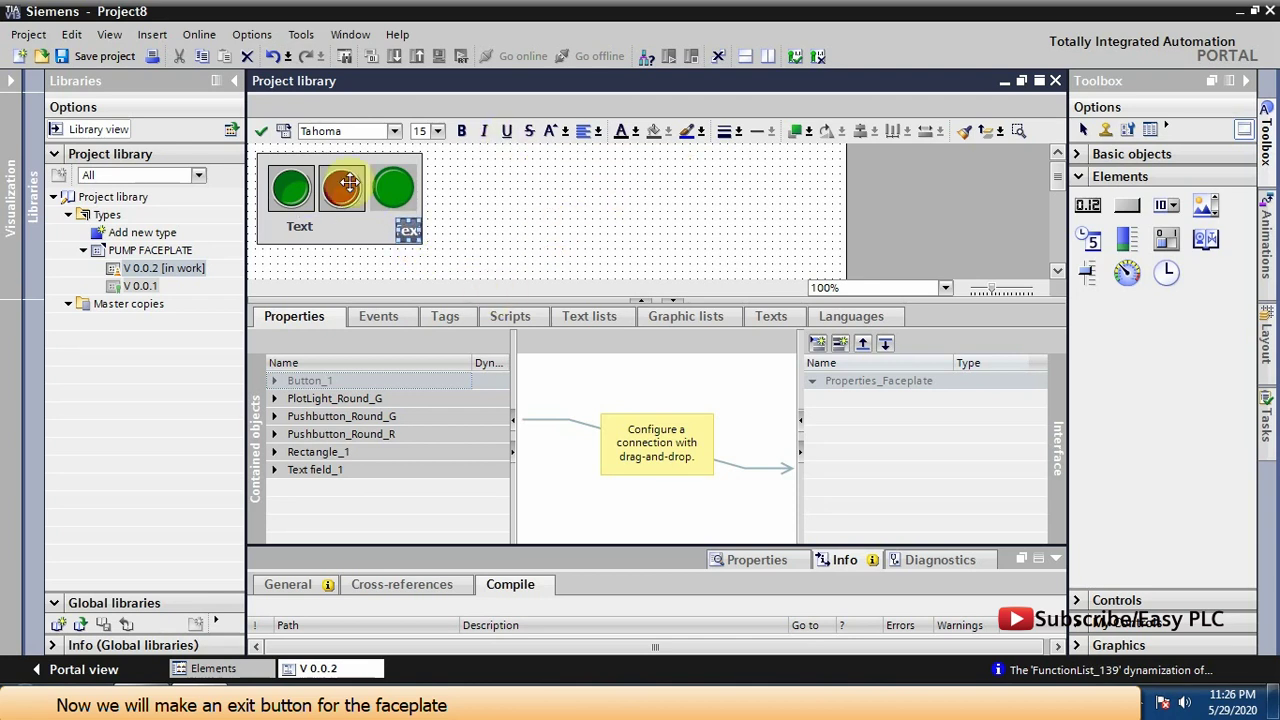
double_click(408, 229)
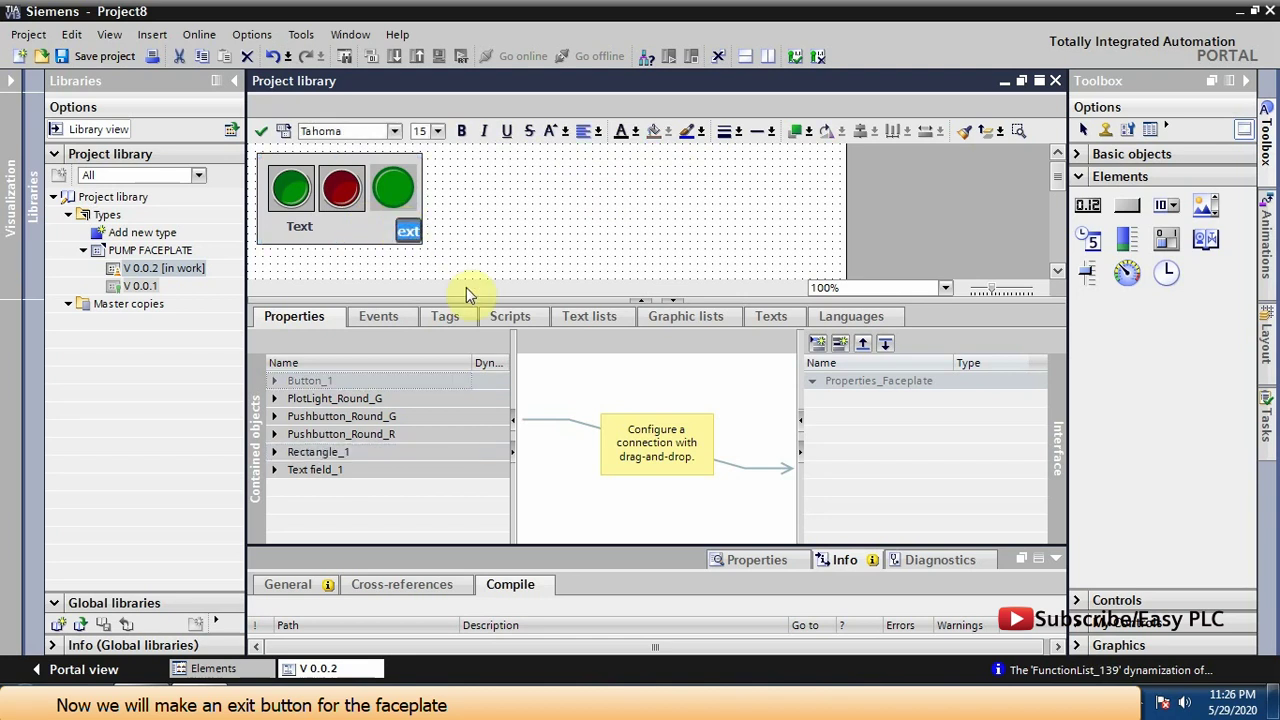
type("x")
left_click(467, 280)
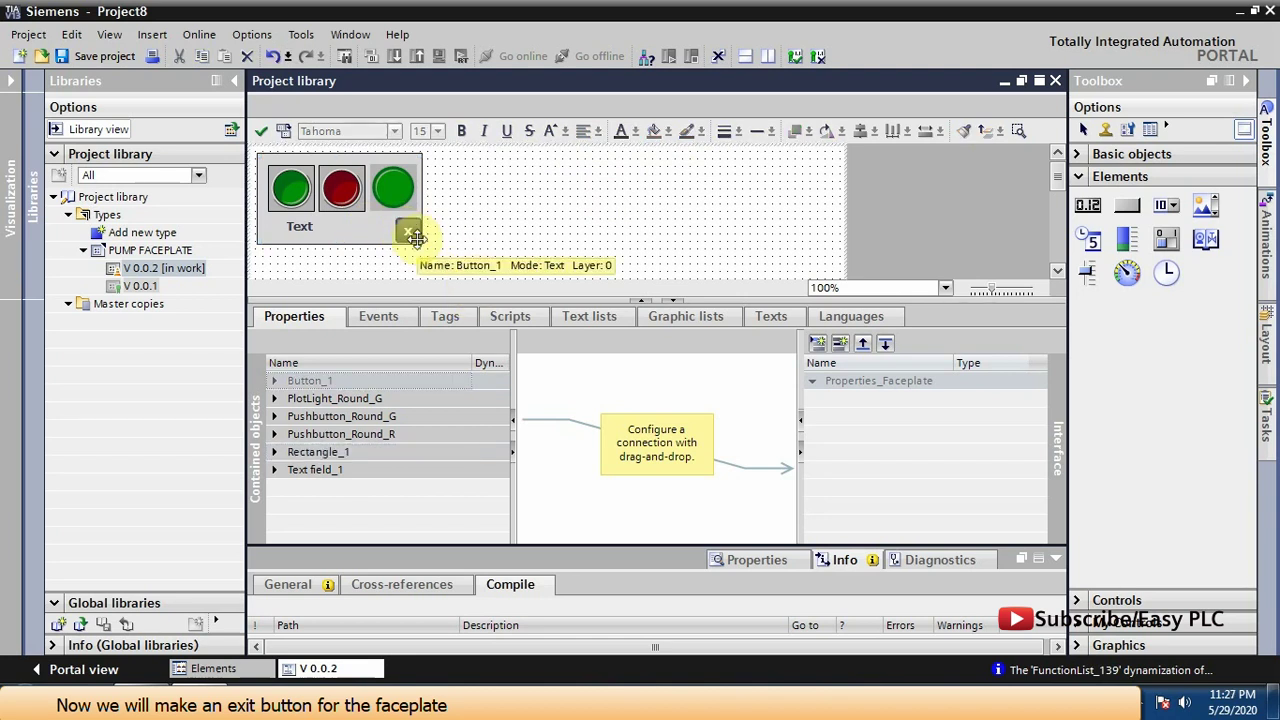
Add a property named visible with data type Bool to the faceplate interface
left_click(366, 398)
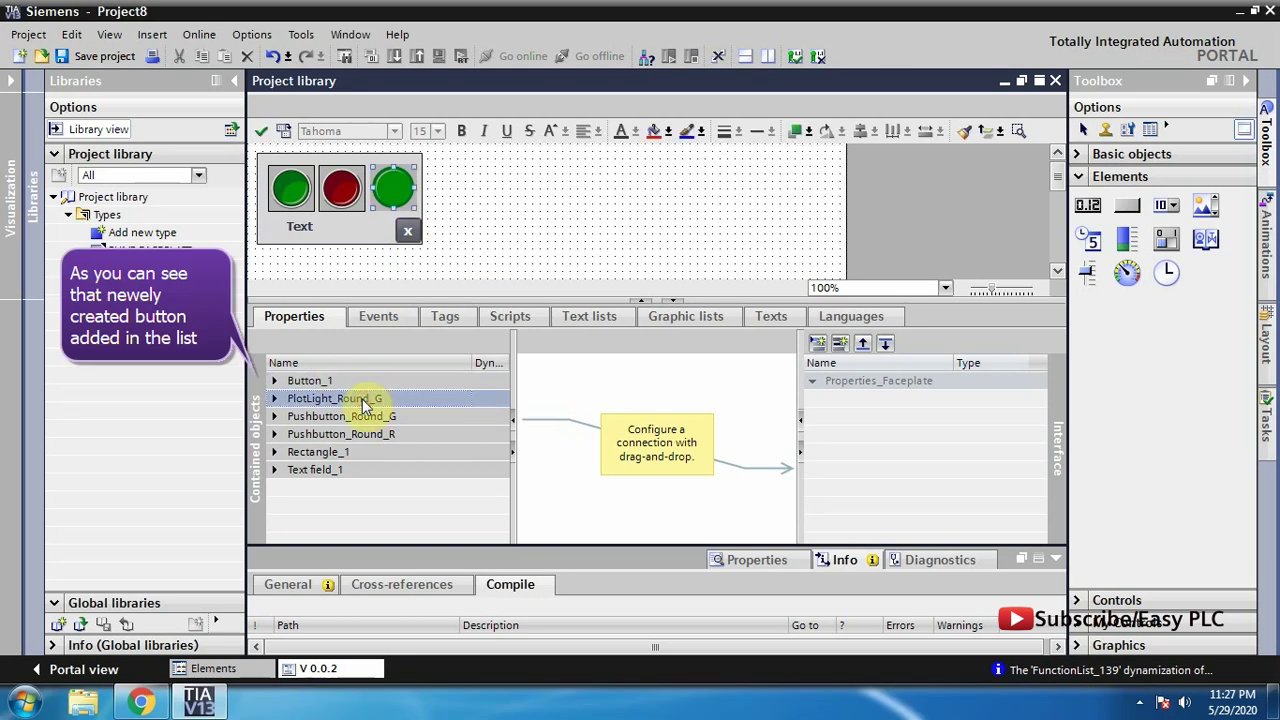
left_click(864, 388)
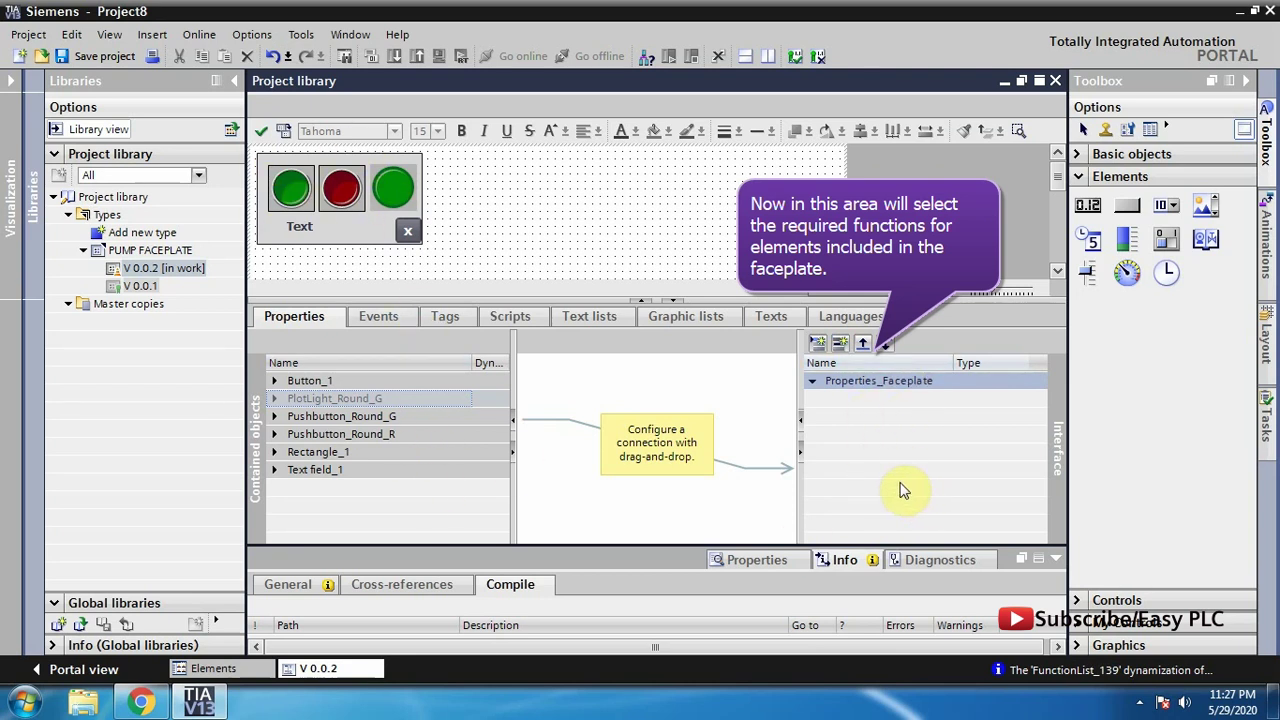
right_click(864, 405)
left_click(900, 432)
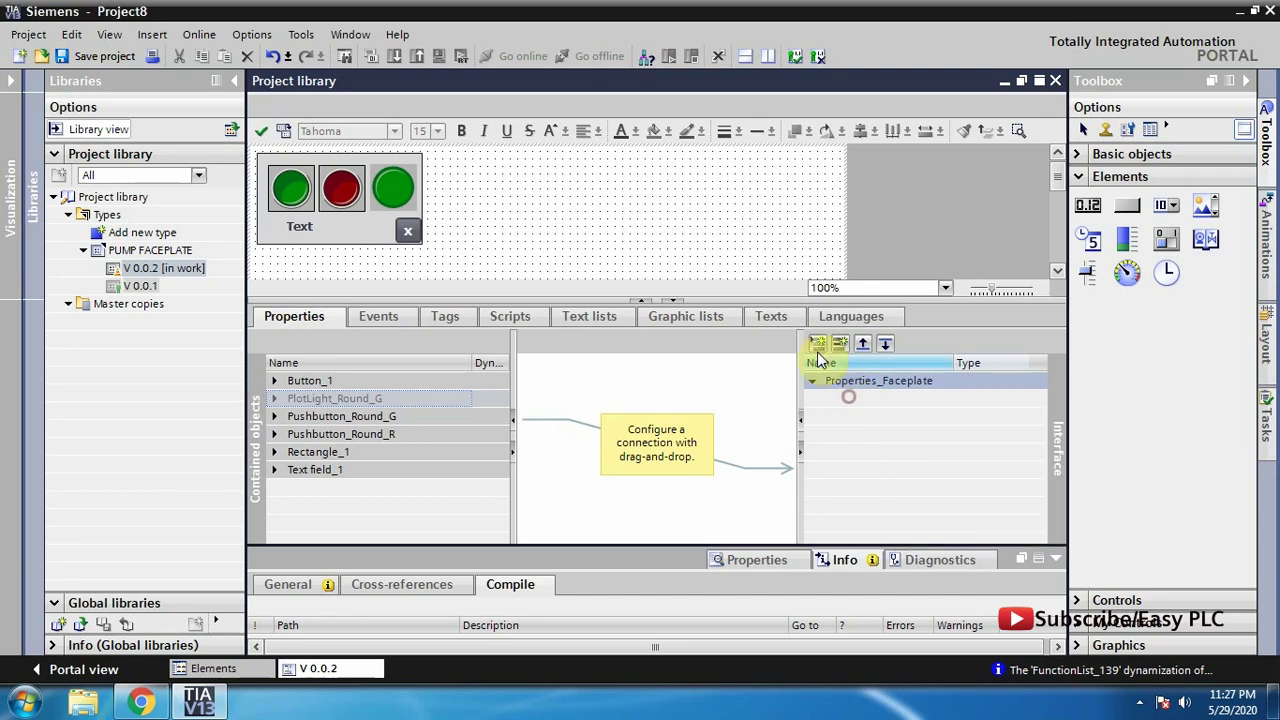
left_click(874, 399)
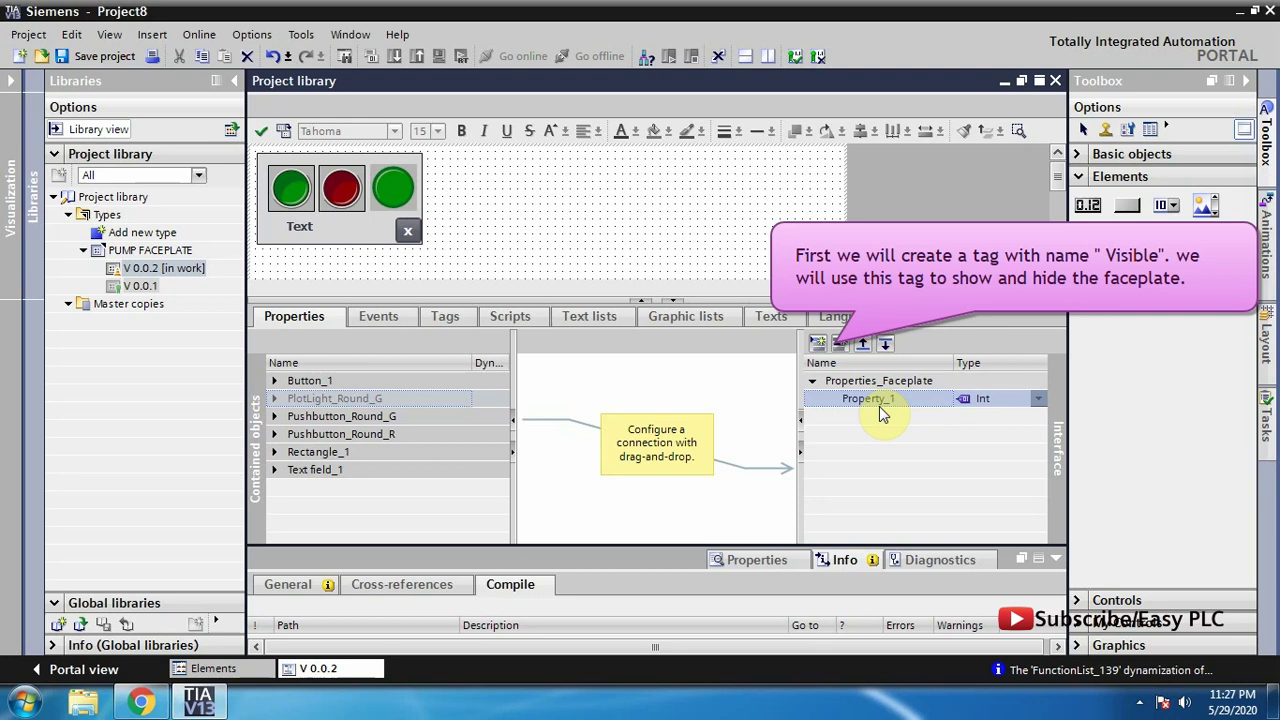
left_click(879, 406)
type("visible")
left_click(932, 434)
left_click(985, 400)
scroll(1005, 450, "up", 1)
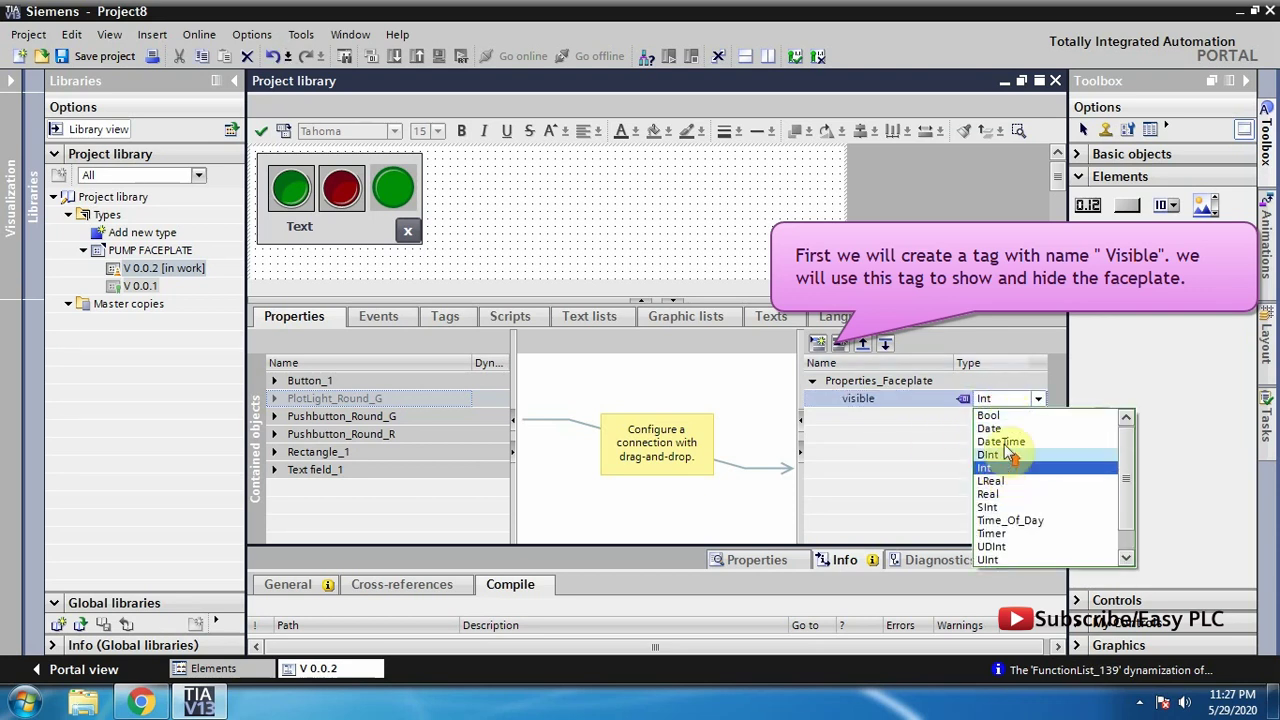
left_click(1005, 415)
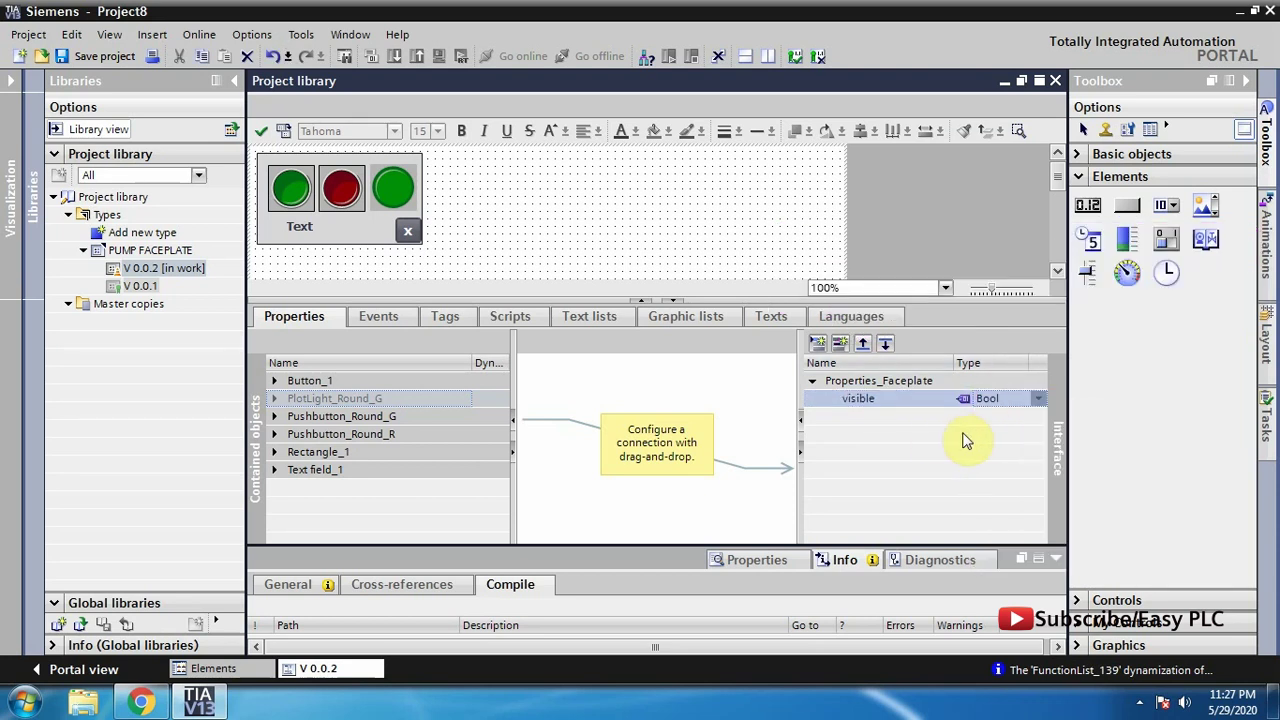
Connect the pilot light's general Process value to the faceplate interface as a new property
left_click(558, 374)
left_click(274, 398)
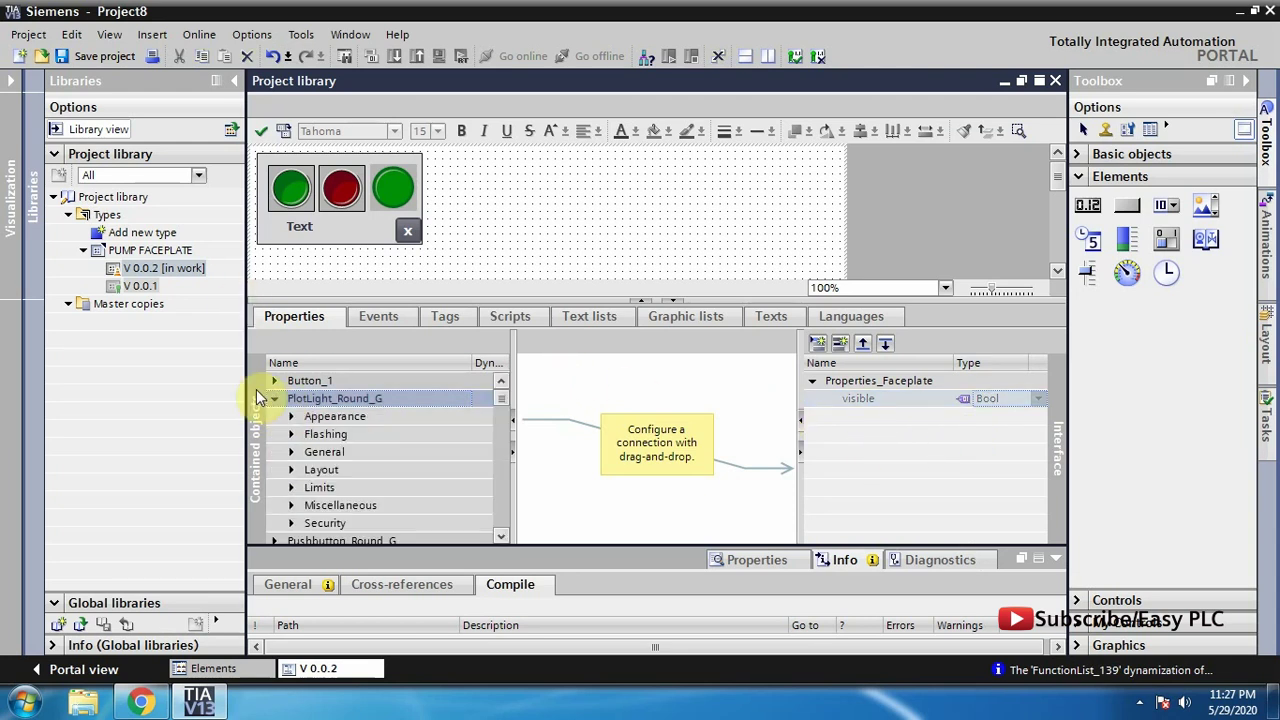
left_click_drag(248, 357, 201, 357)
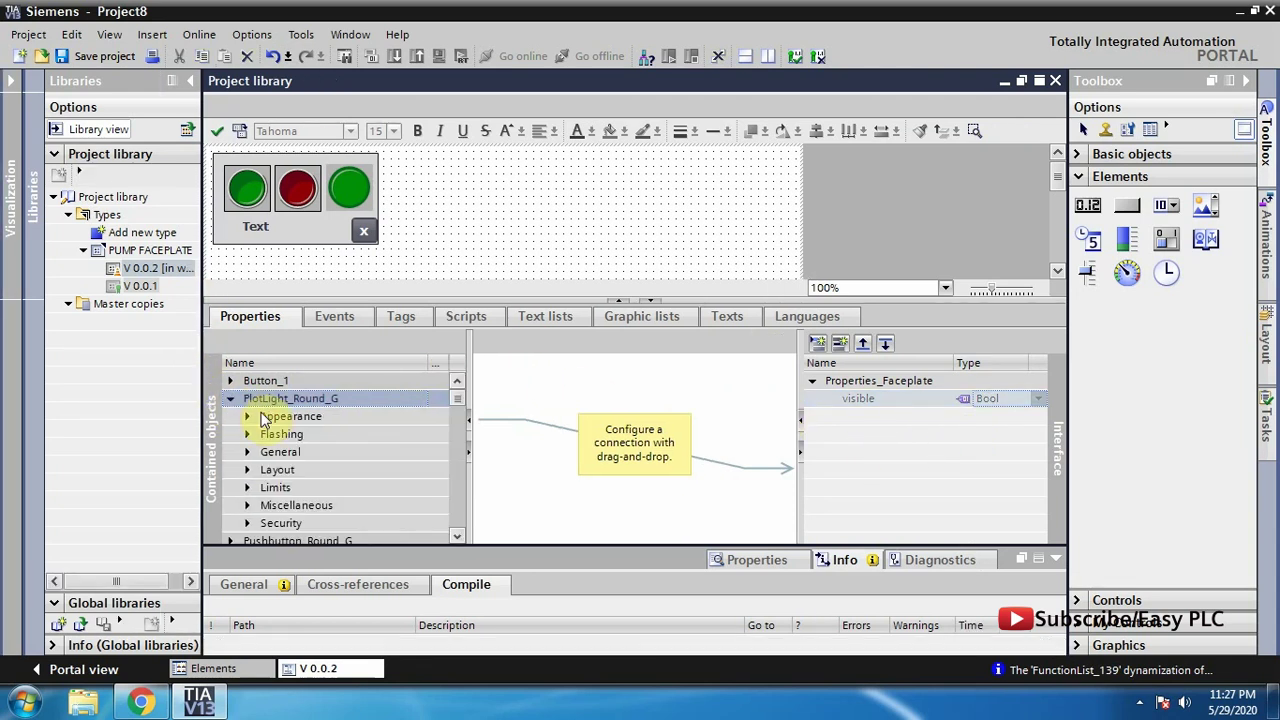
mouse_move(290, 303)
left_mouse_down()
mouse_move(290, 362)
mouse_move(271, 318)
left_mouse_up()
left_click(246, 467)
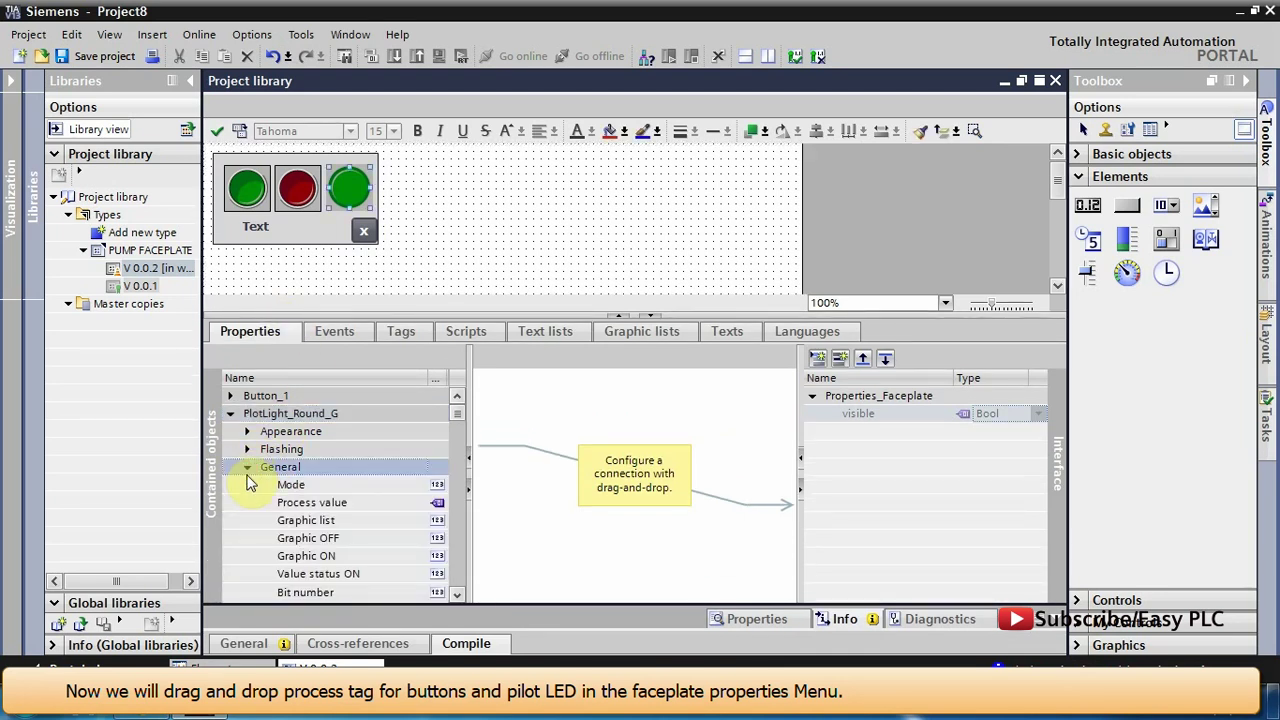
left_click(302, 504)
left_click_drag(302, 508, 843, 441)
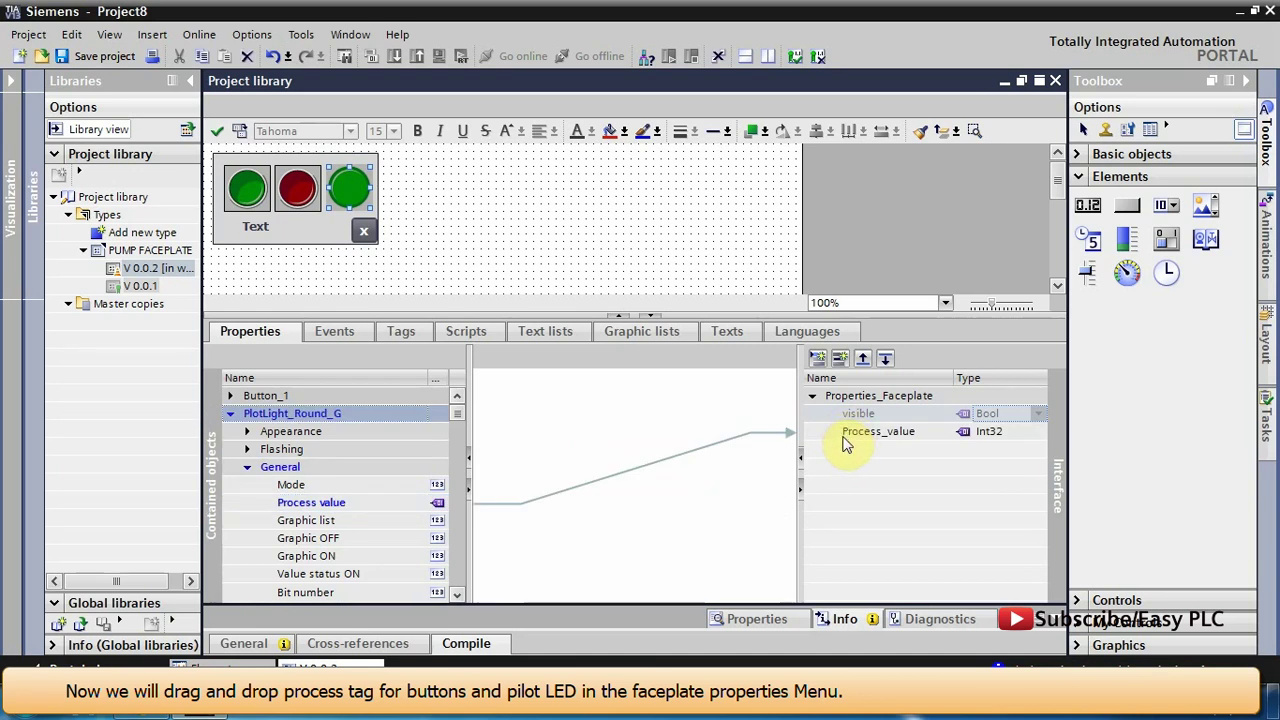
left_click(230, 413)
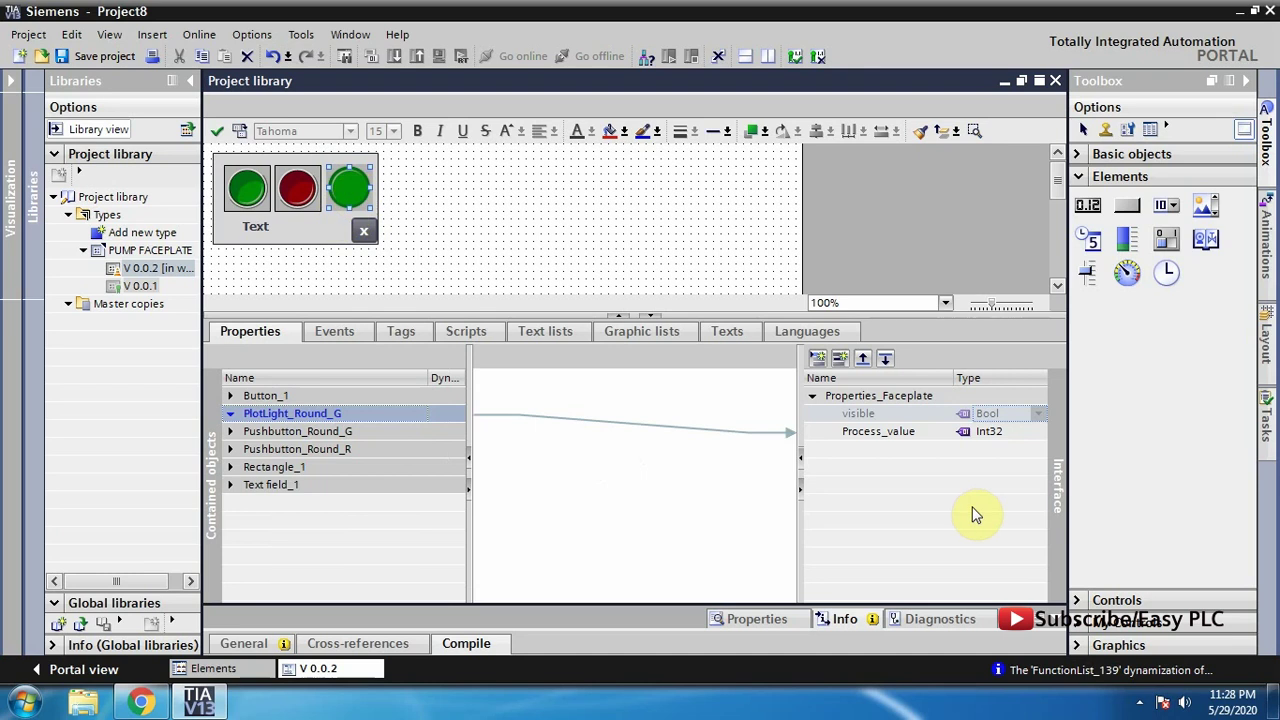
Rename the pilot light's interface property as STATUS and set its data type to Bool
right_click(890, 433)
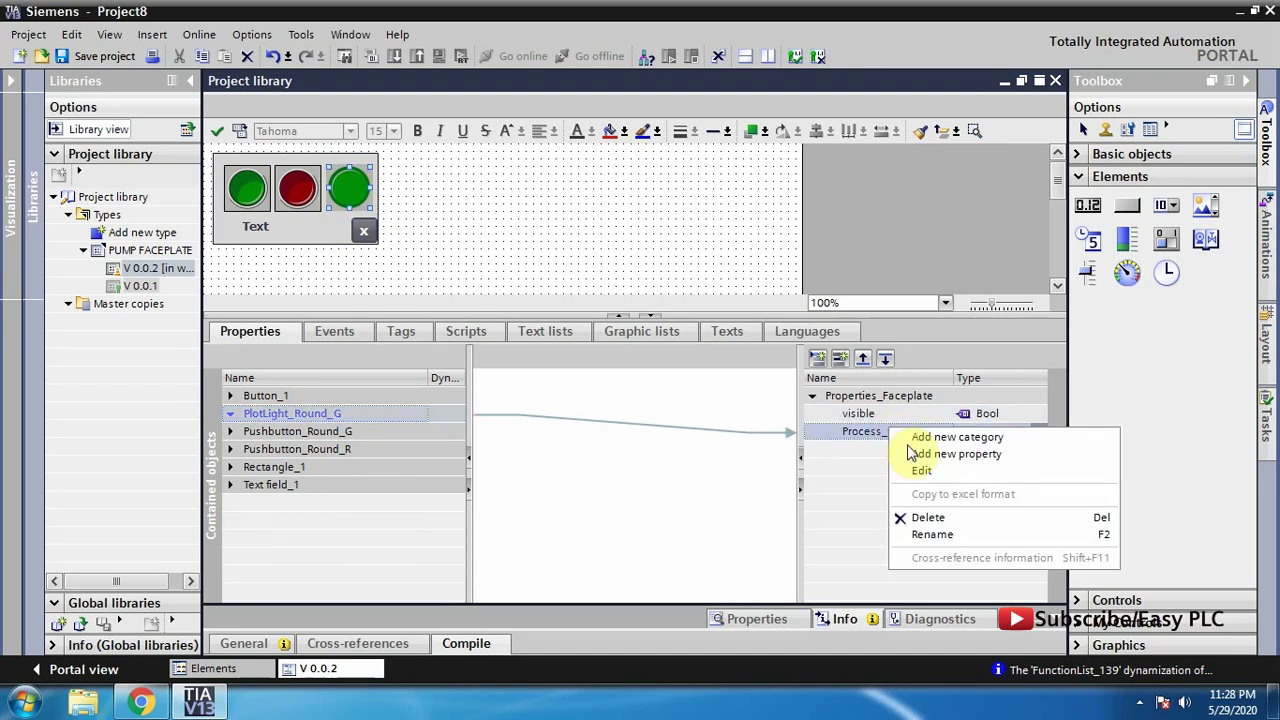
left_click(928, 536)
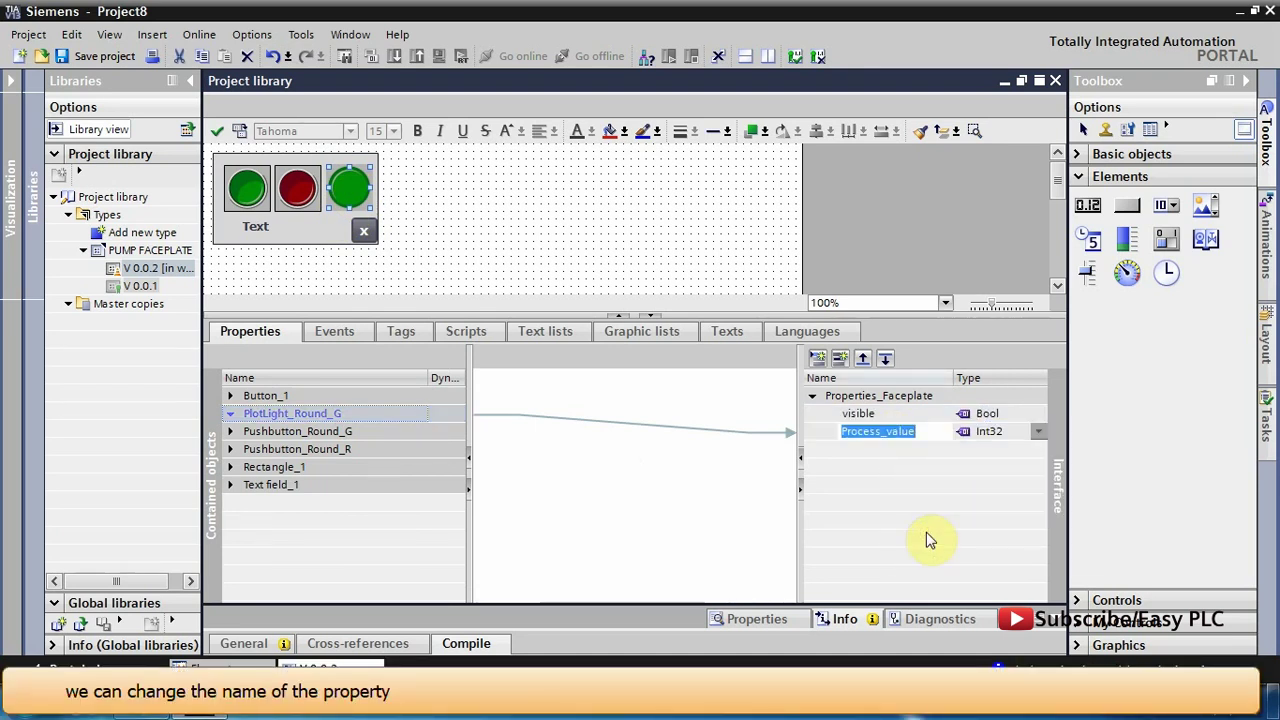
type("STATUS")
key("Return")
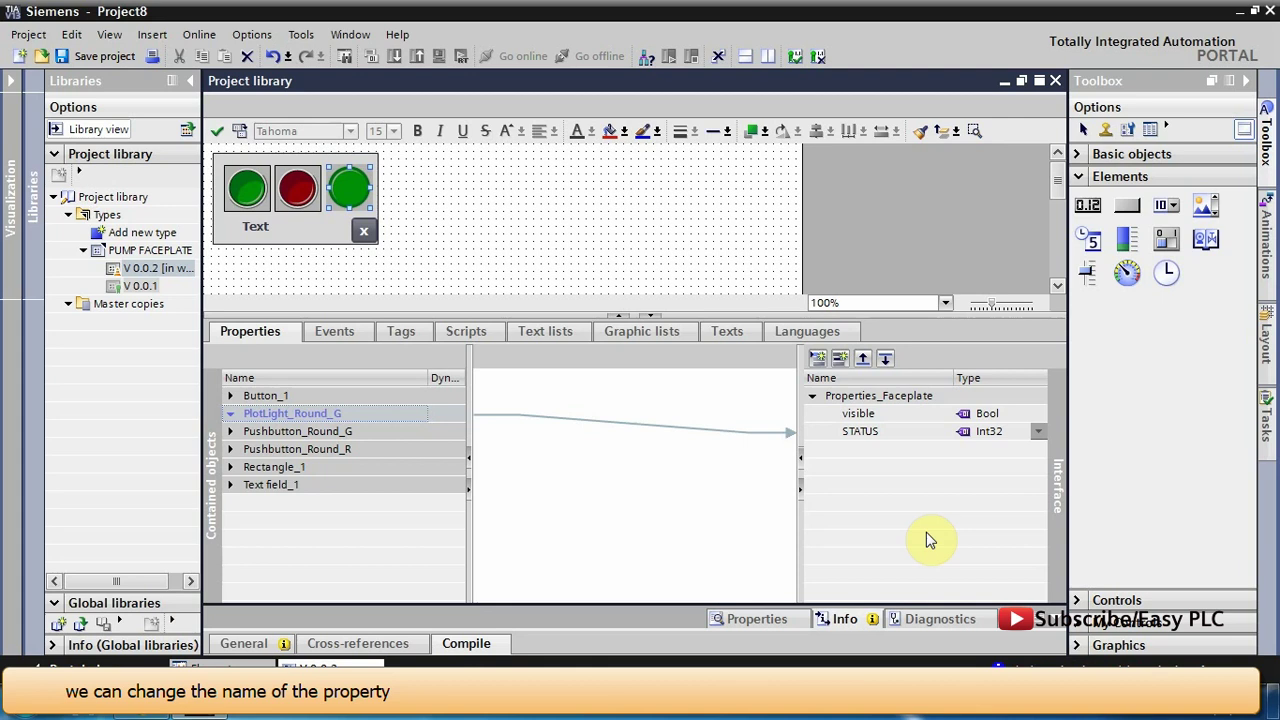
left_click(998, 430)
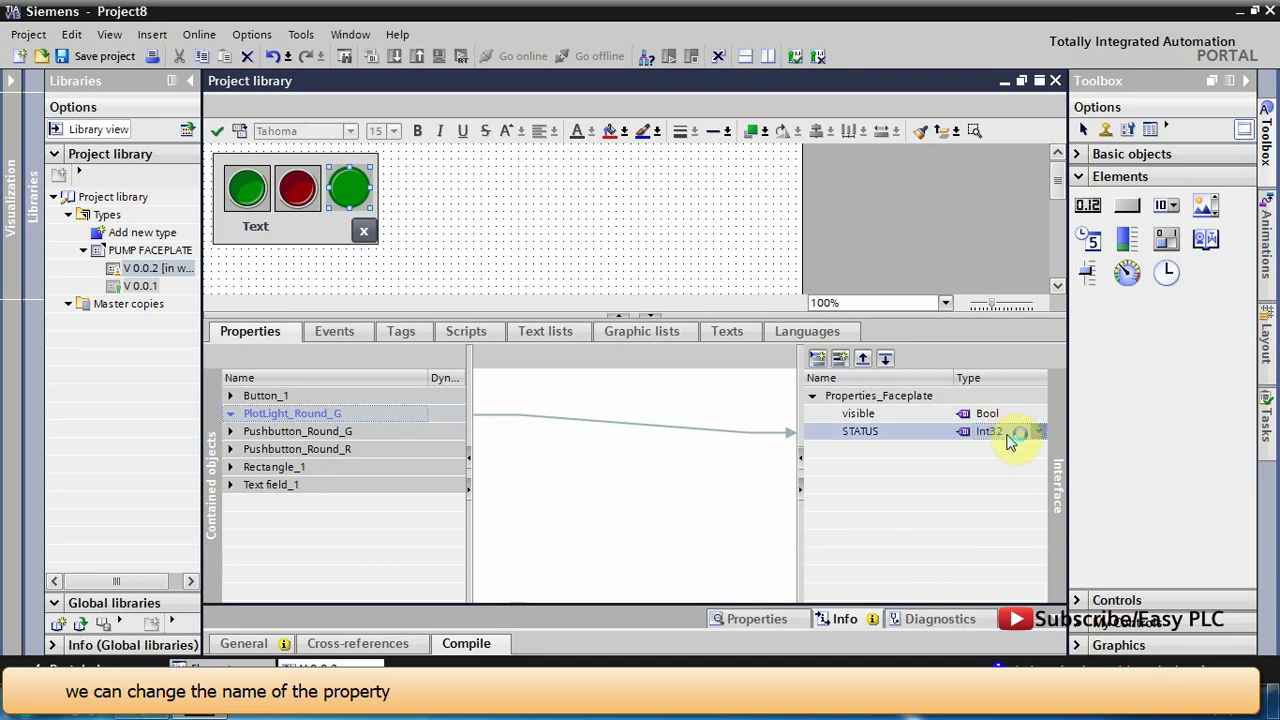
left_click(1010, 440)
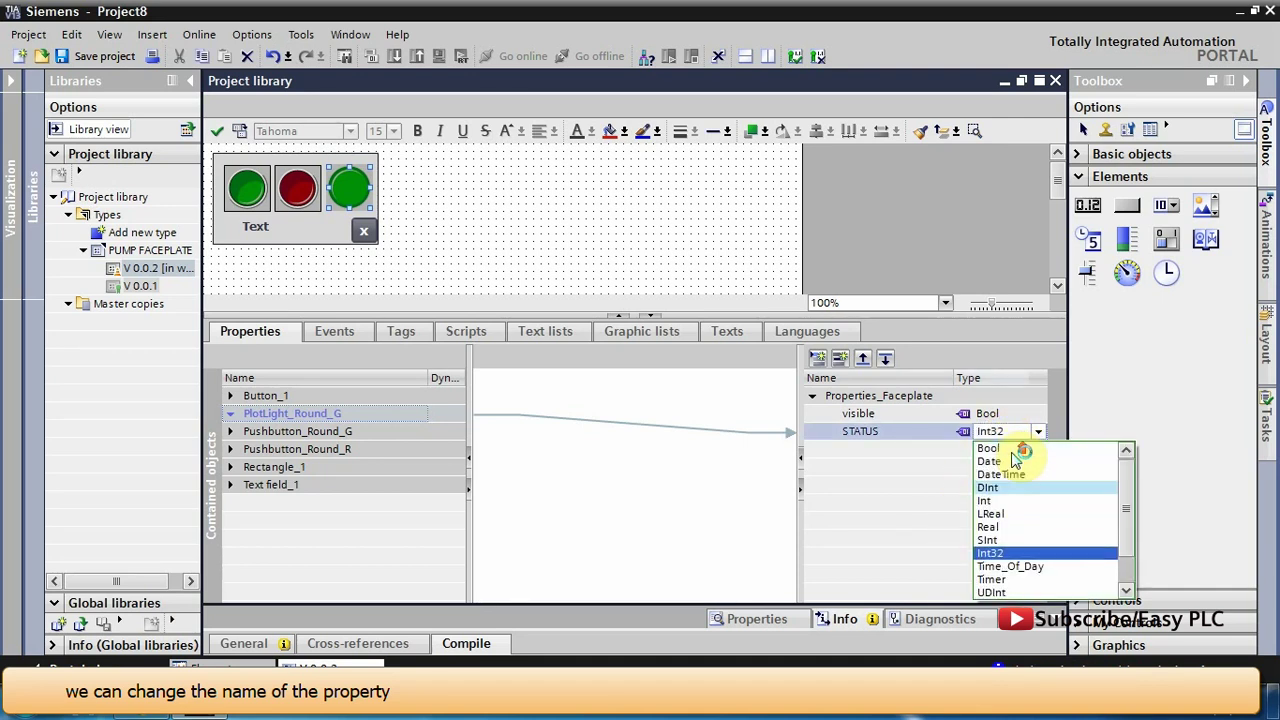
left_click(1013, 451)
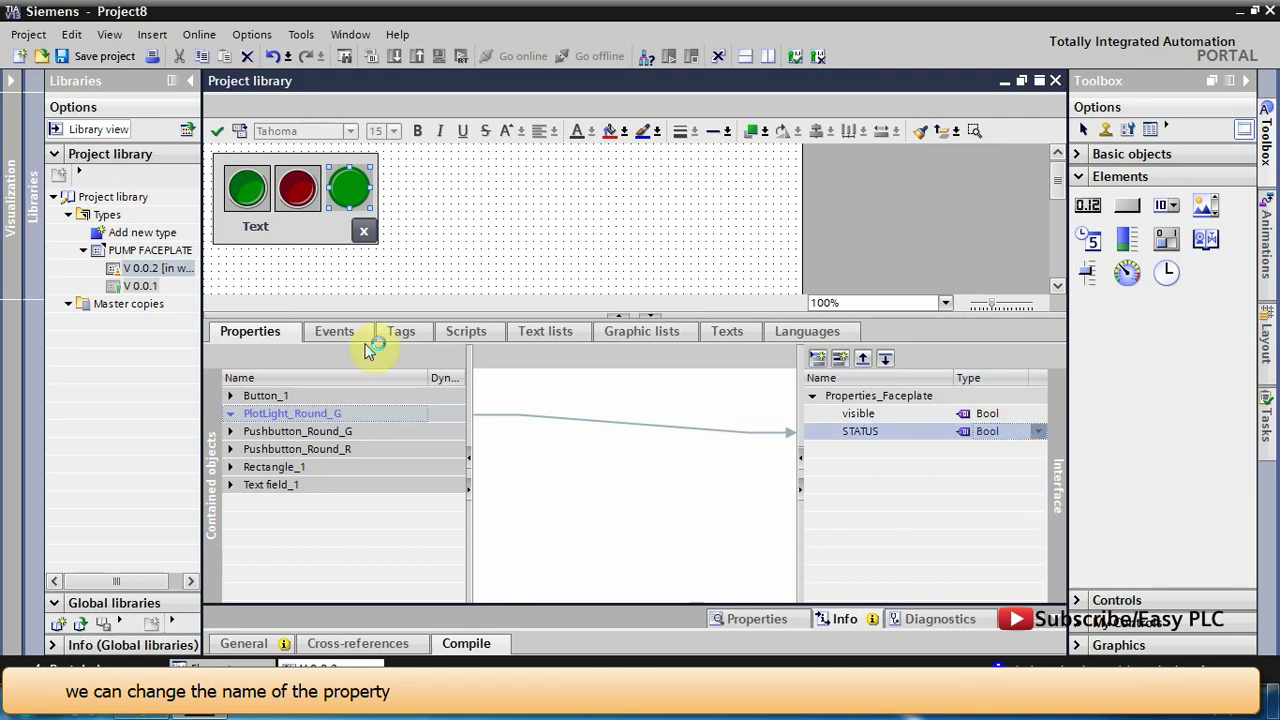
Connect the green pushbutton's general Process value to the faceplate interface as a new property
left_click(322, 432)
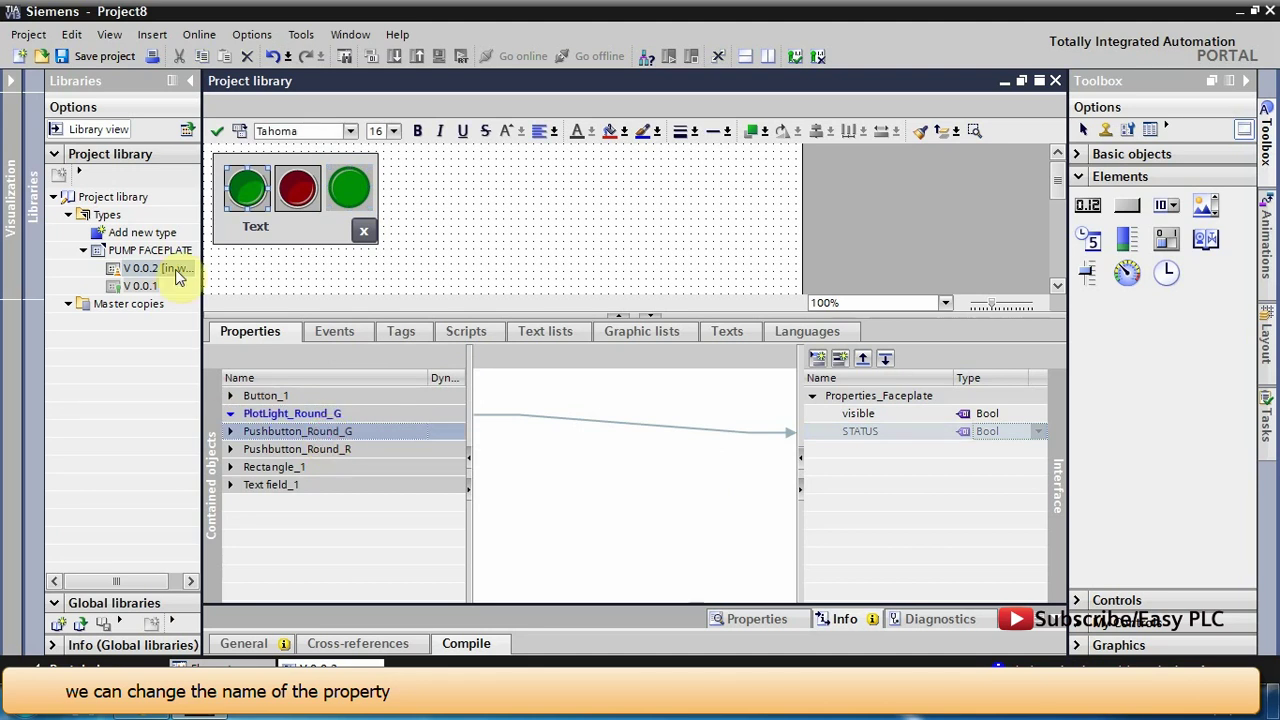
left_click(230, 431)
left_click(246, 521)
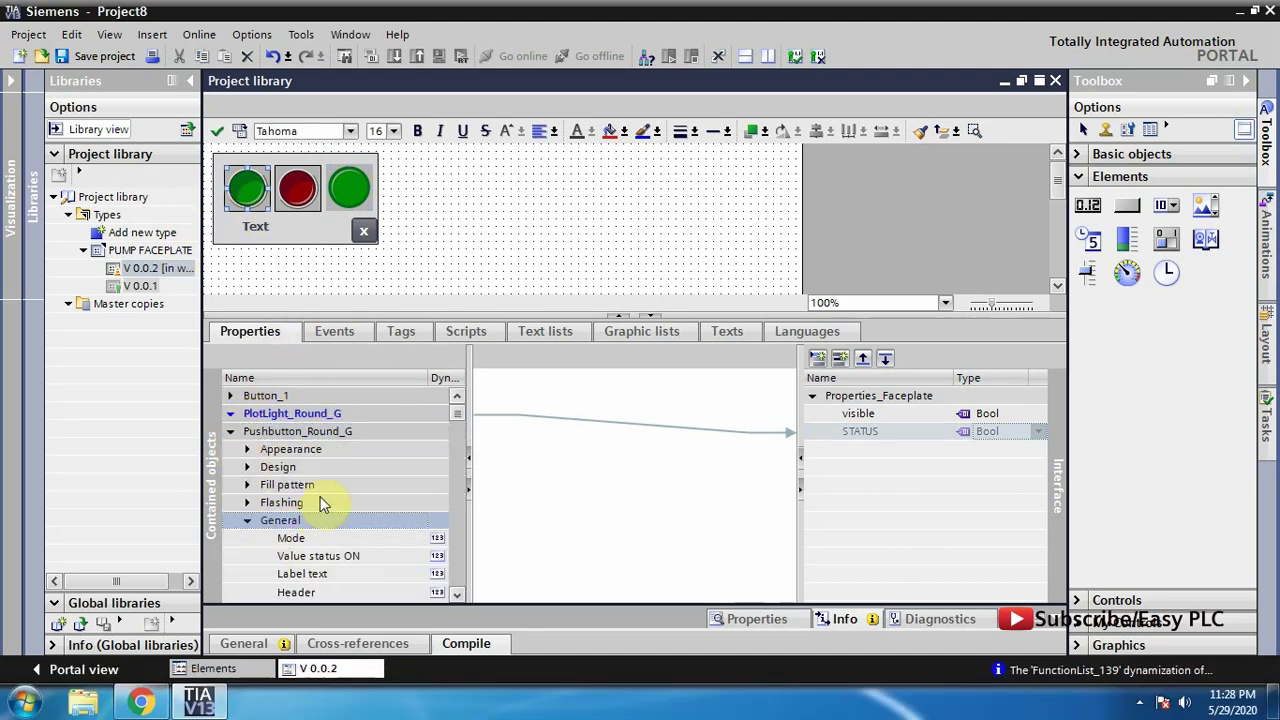
scroll(329, 502, "down", 3)
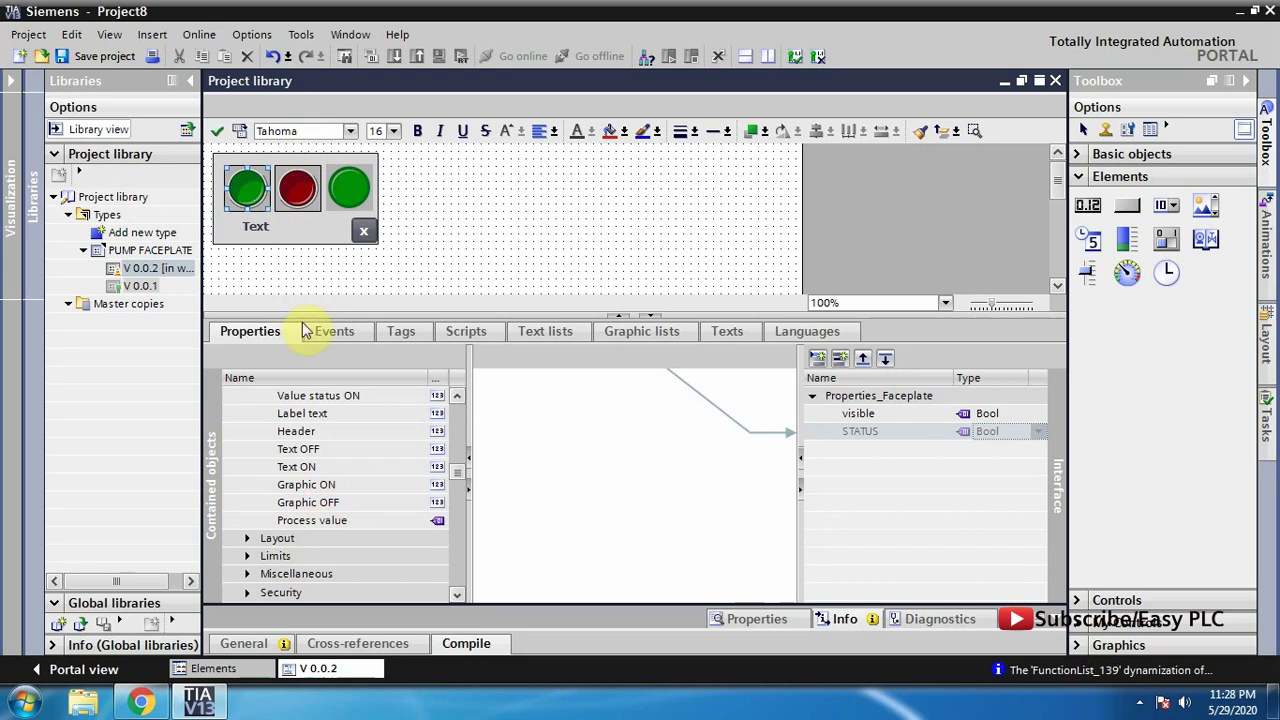
left_click_drag(297, 314, 288, 268)
left_click_drag(345, 476, 860, 408)
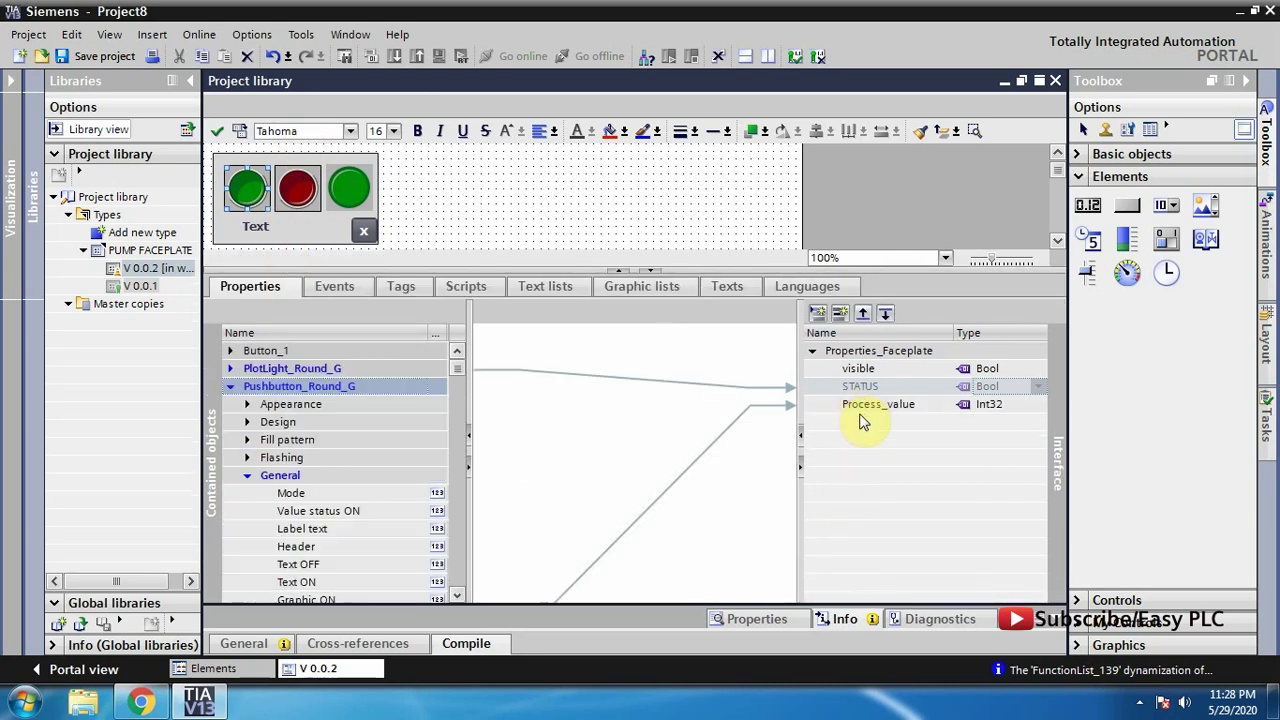
left_click(230, 386)
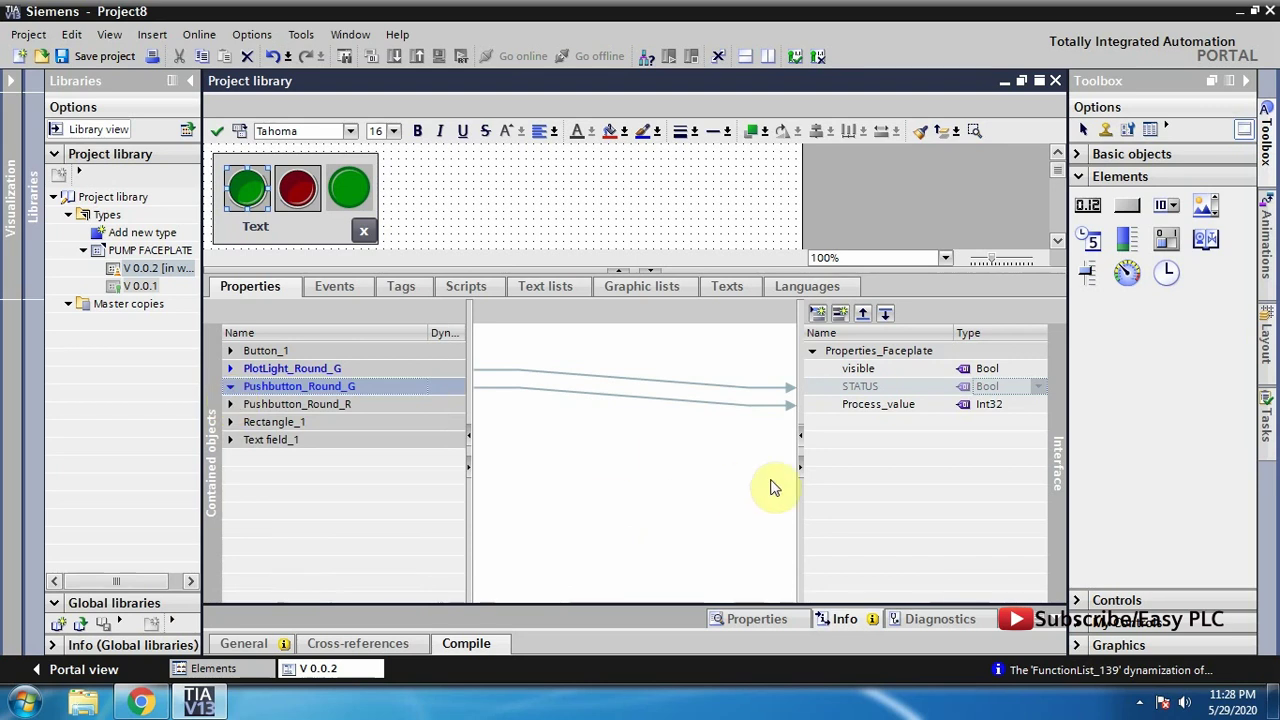
Rename the green pushbutton's interface property as GREEN_PB_STATUS and set its data type to Bool
left_click(865, 410)
right_click(865, 410)
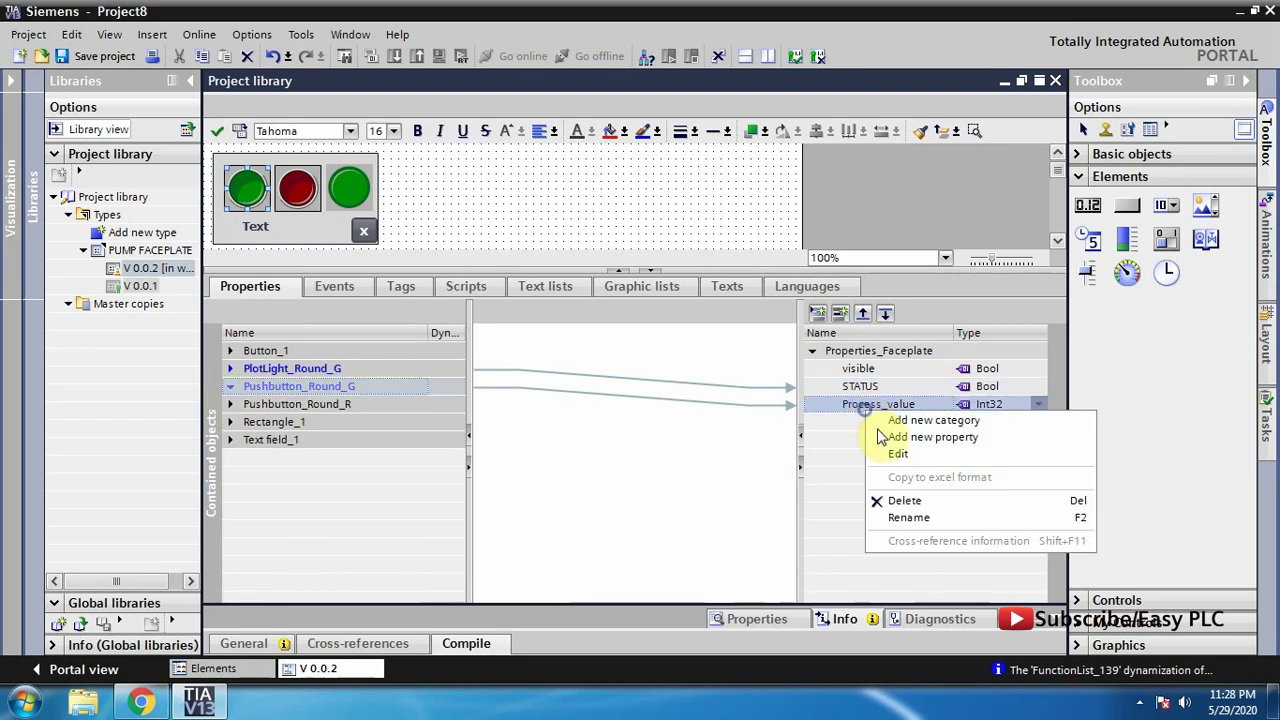
left_click(920, 518)
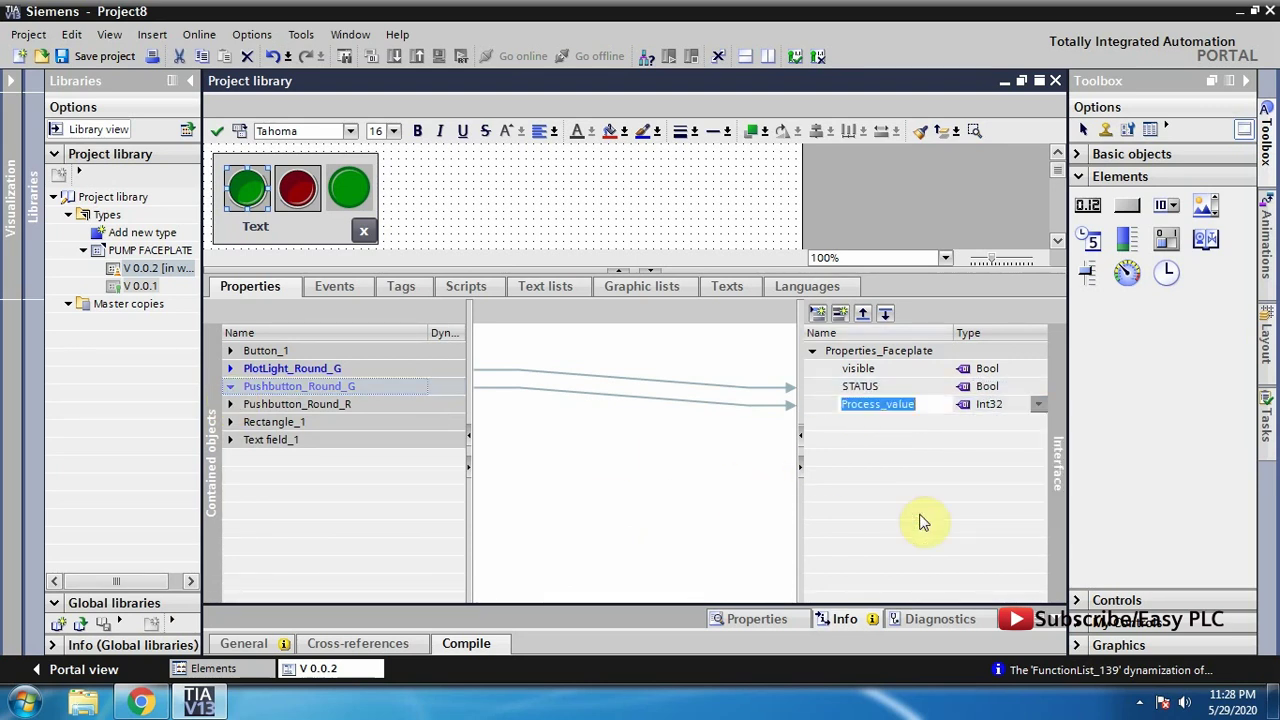
type("GREEN_PB_STATUS")
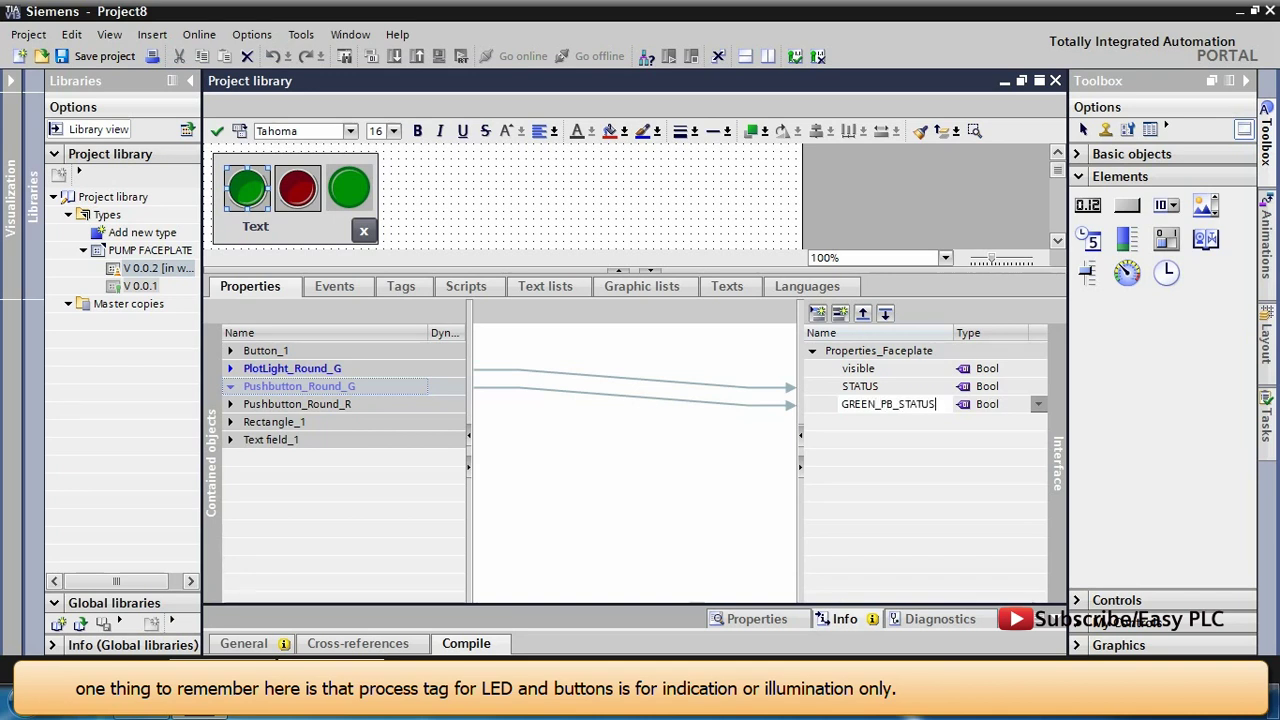
left_click(940, 513)
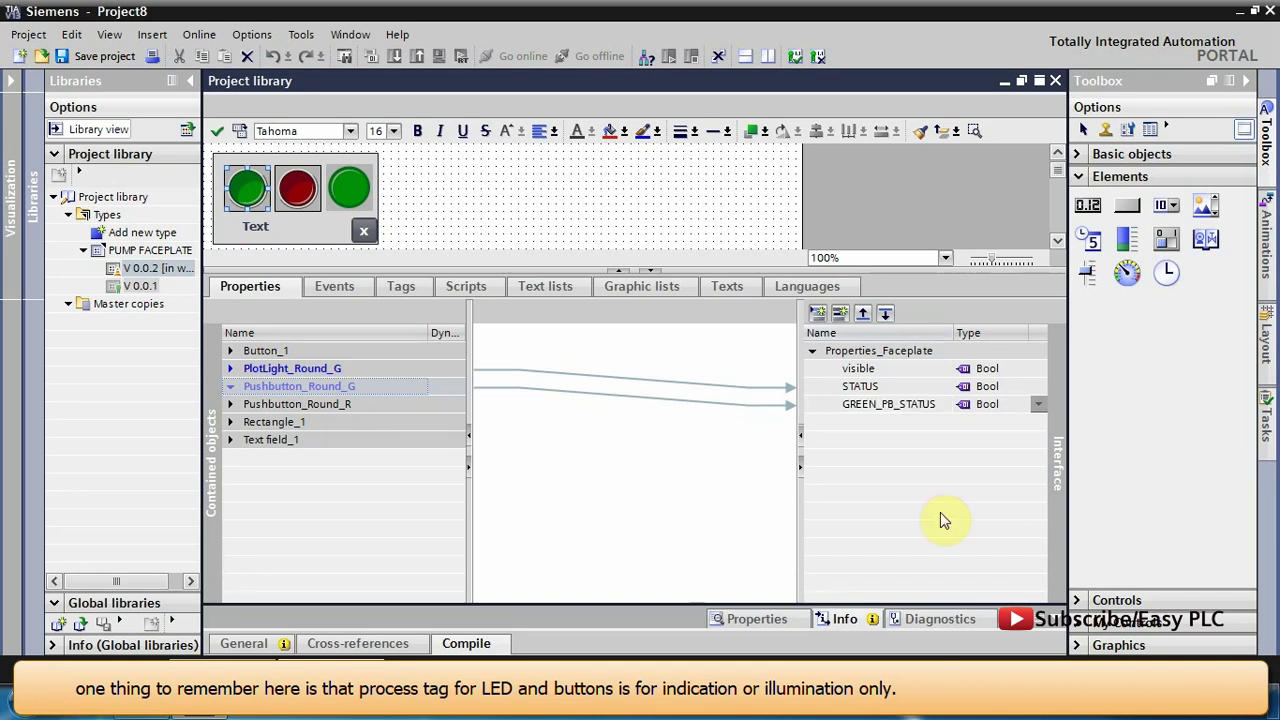
Connect the red pushbutton's general Process value to the faceplate interface as a new property
left_click(250, 404)
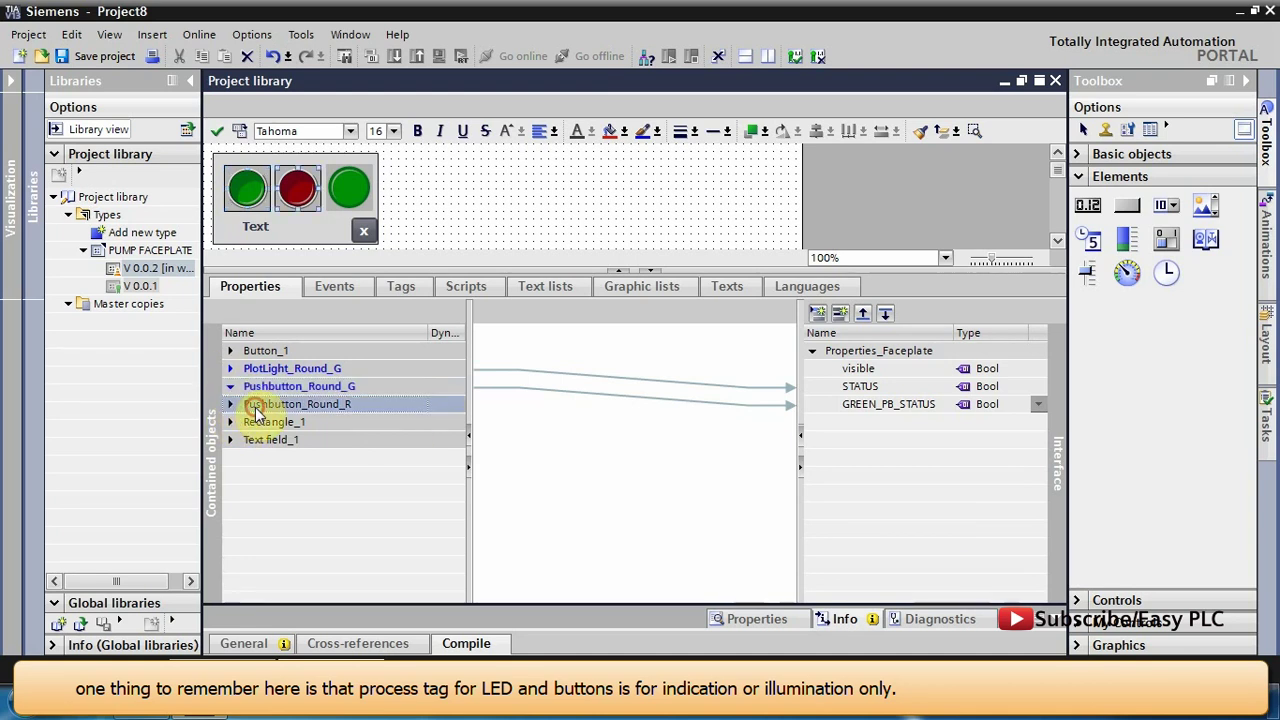
left_click(231, 404)
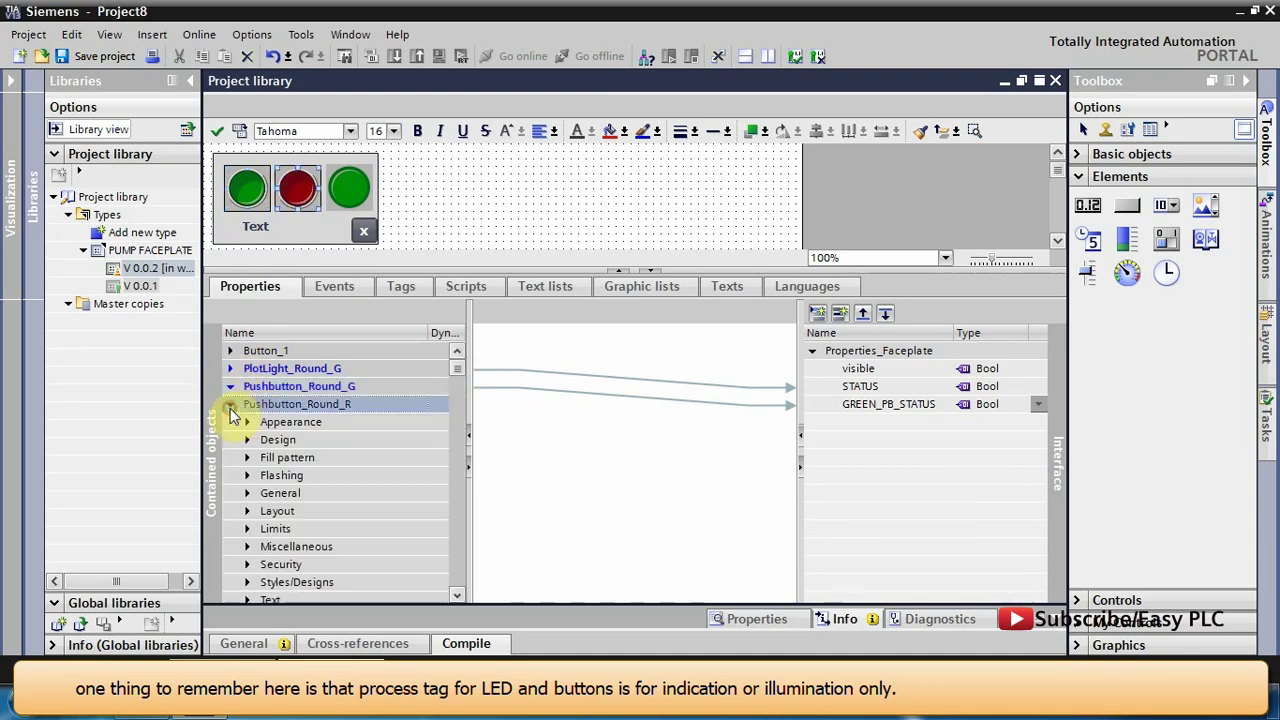
left_click(247, 493)
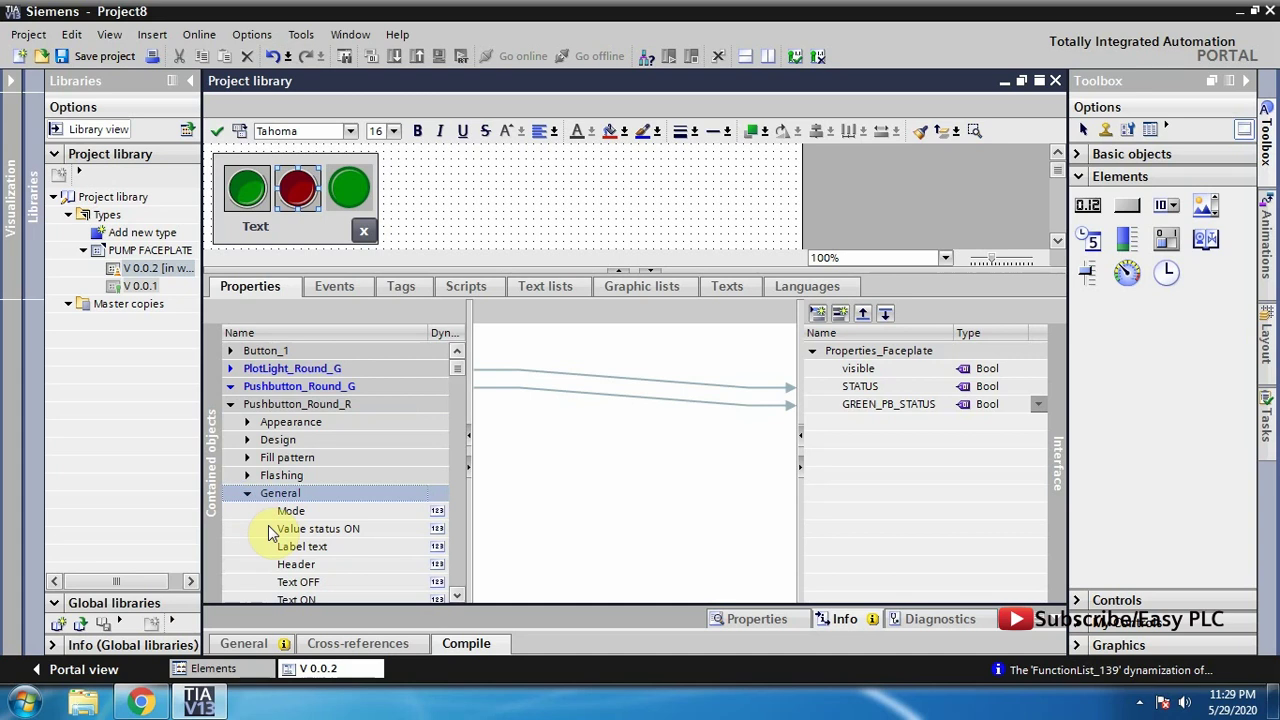
left_click(456, 595)
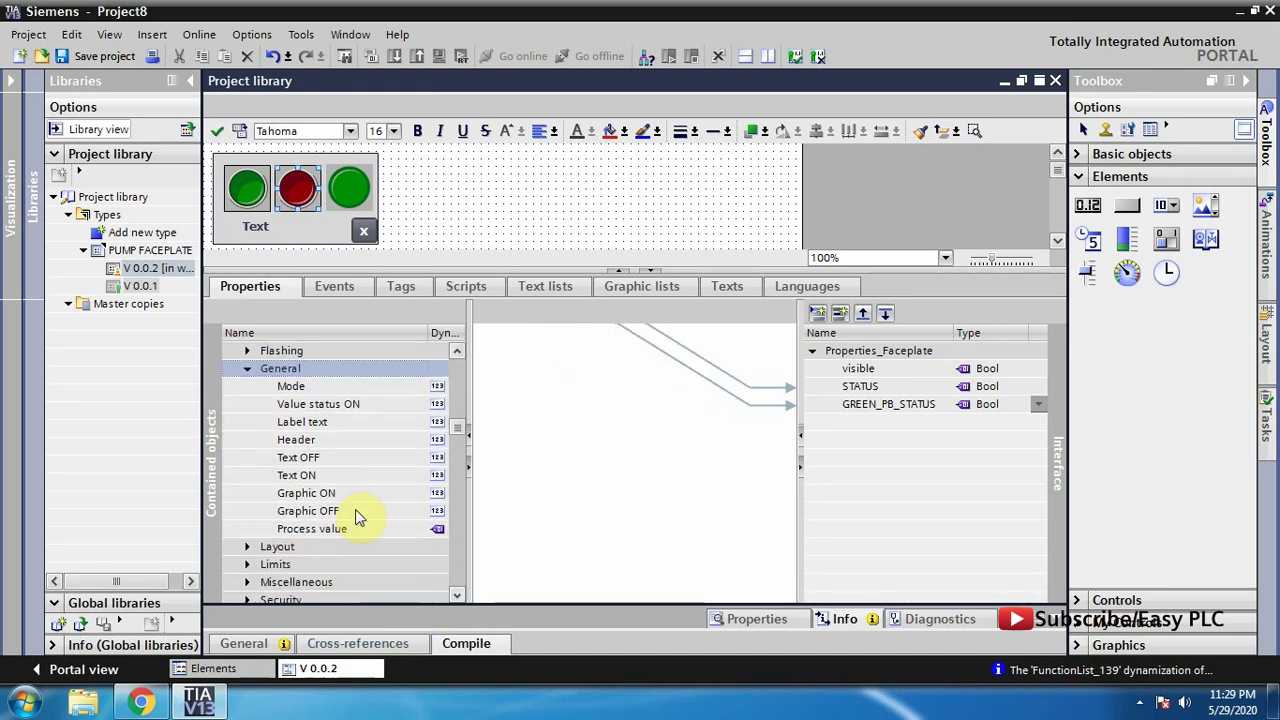
left_click_drag(345, 528, 862, 424)
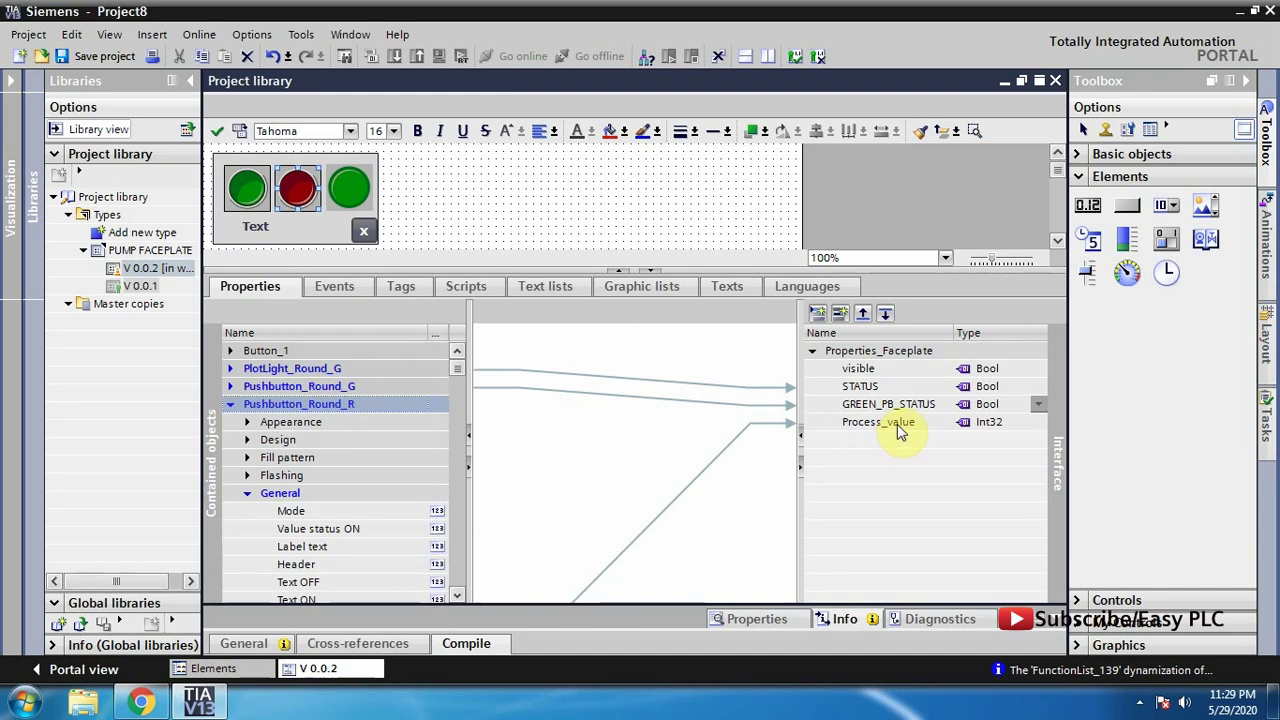
Rename the red pushbutton's interface property as RED_PB_STATUS and set its data type to Bool
left_click(896, 428)
right_click(896, 428)
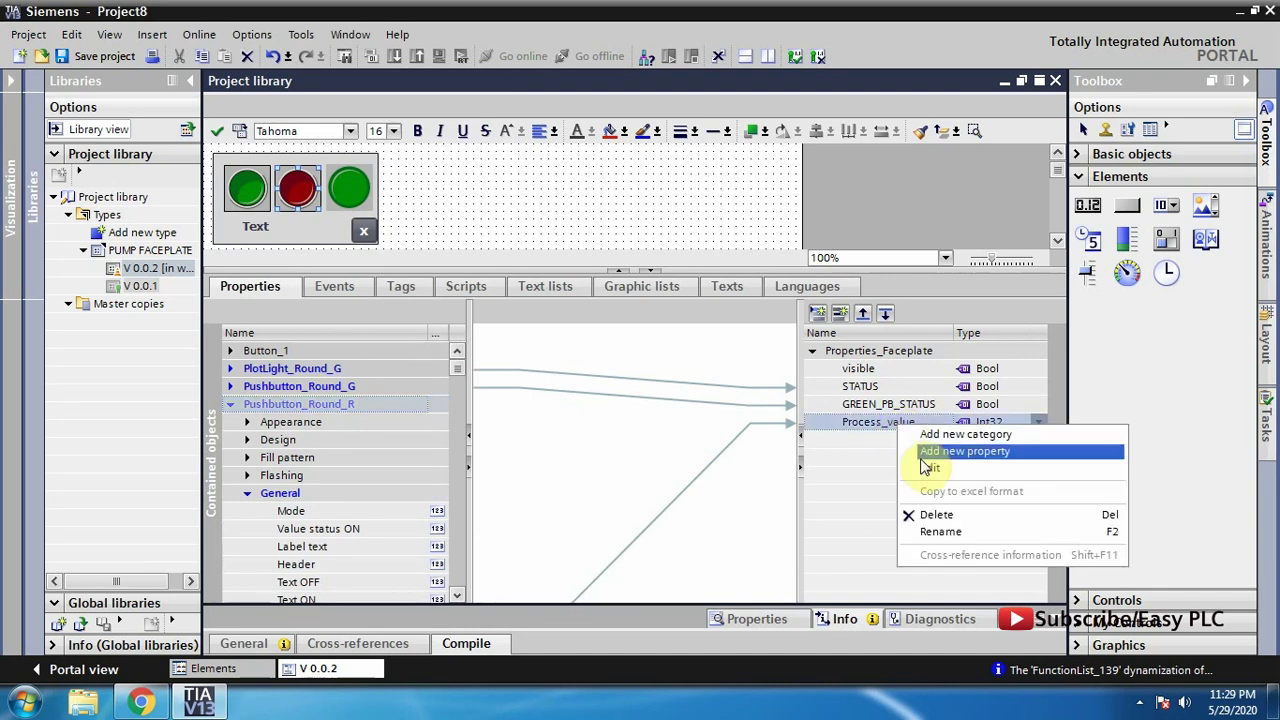
left_click(948, 536)
type("RED_PB_STATUS")
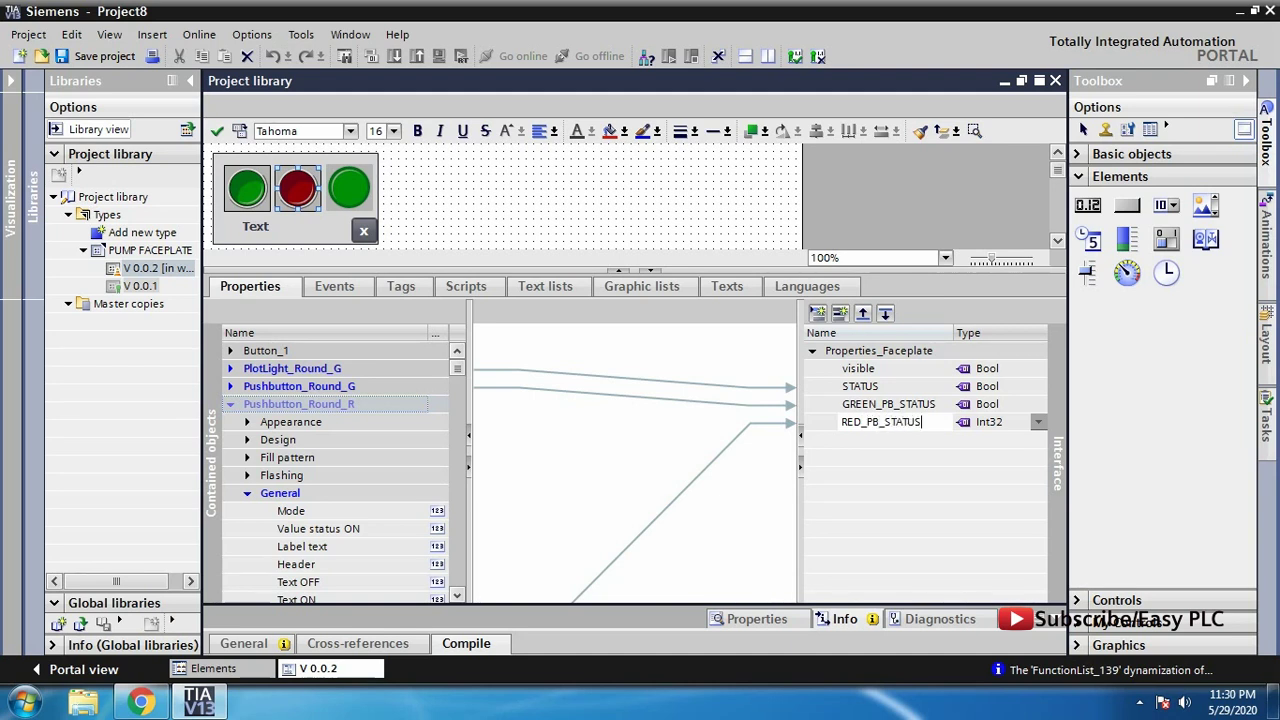
key("Return")
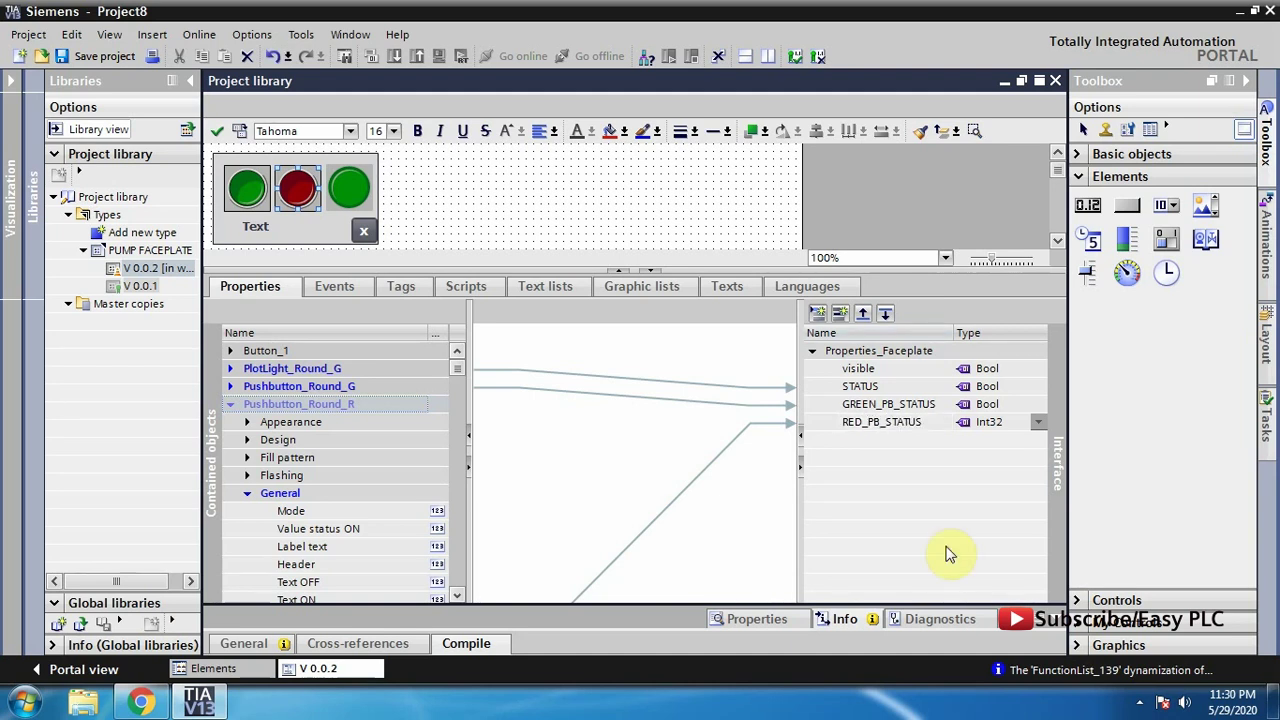
left_click(1008, 428)
left_click(1010, 428)
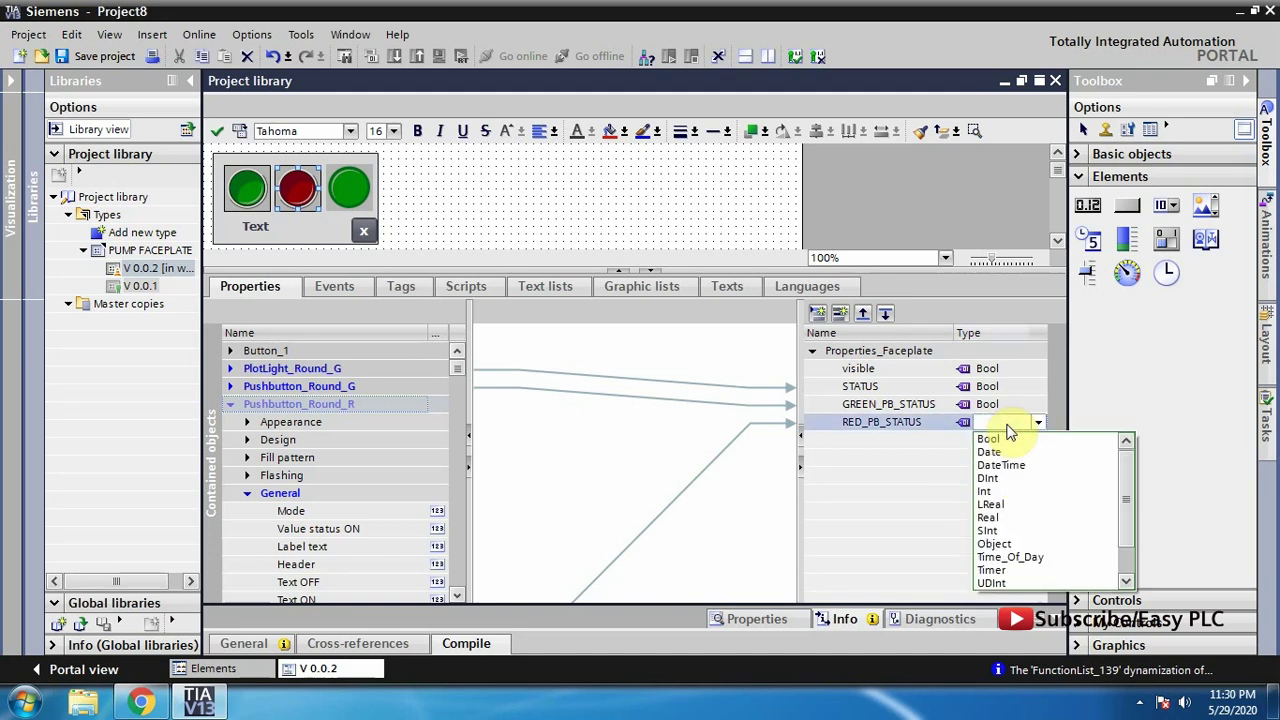
left_click(1000, 440)
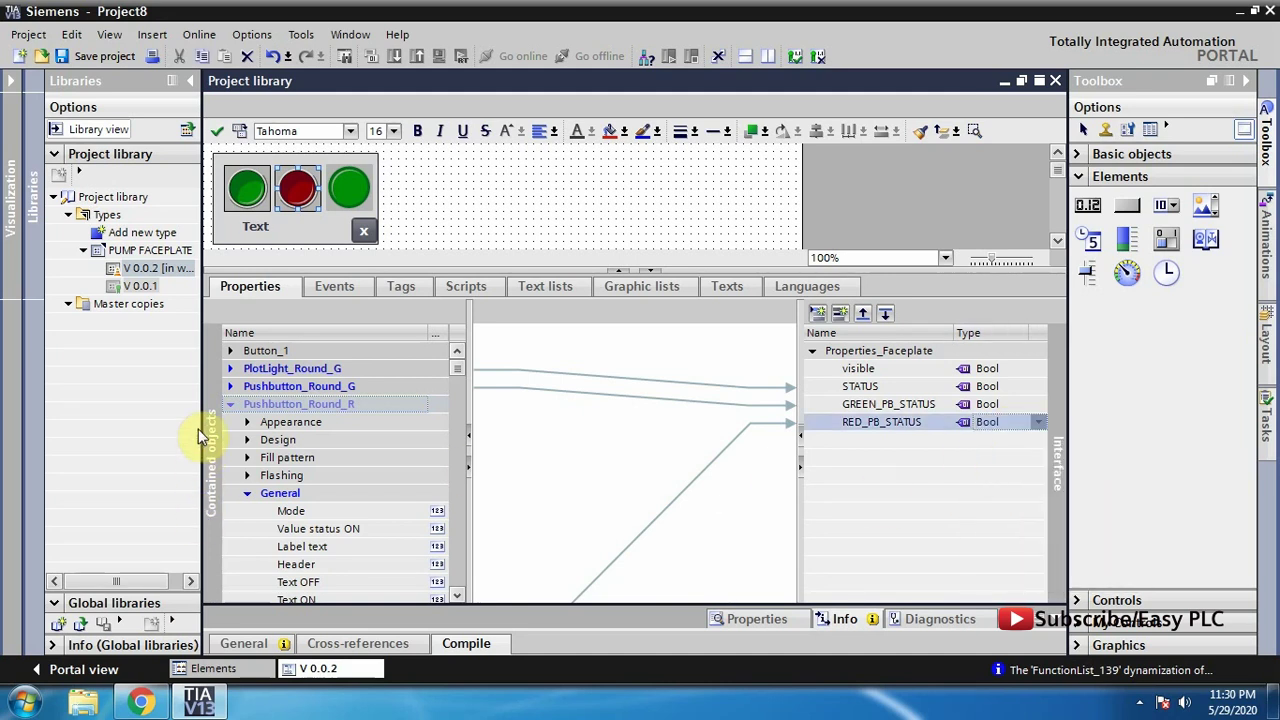
Connect the text field's general Text property to the faceplate interface as a new property
left_click(232, 406)
left_click(230, 422)
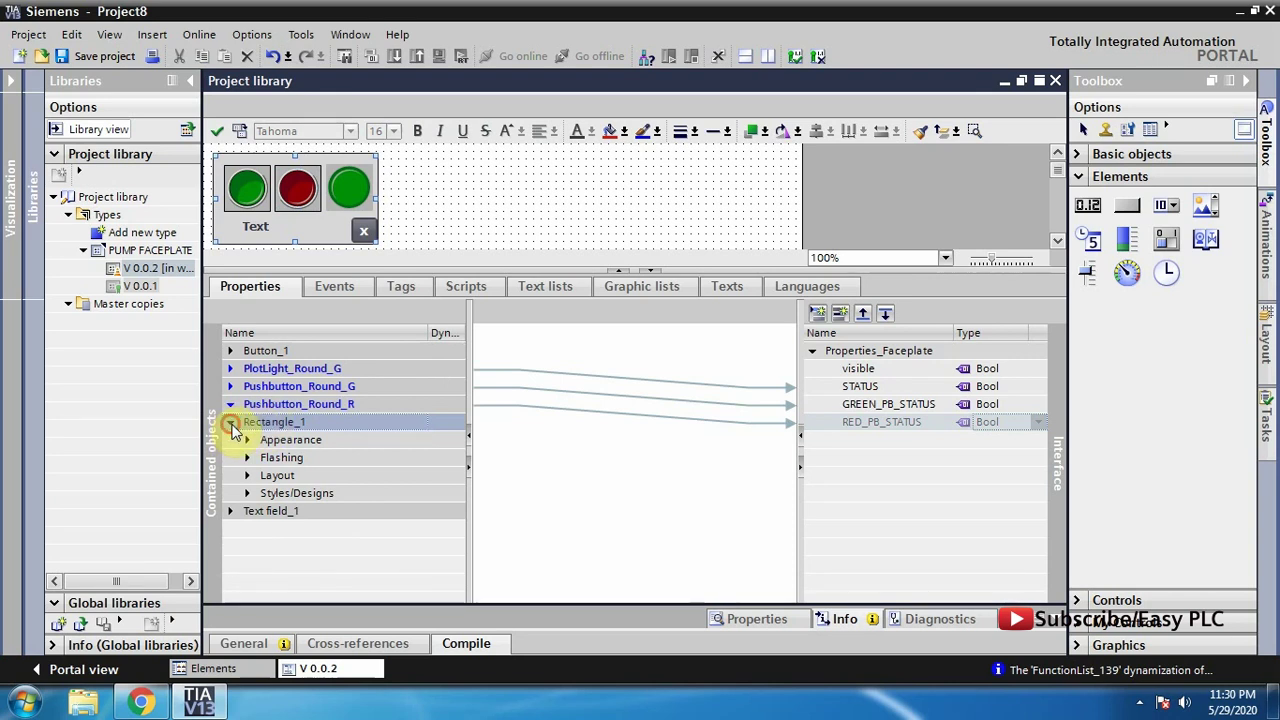
left_click(229, 423)
left_click(229, 441)
left_click(230, 440)
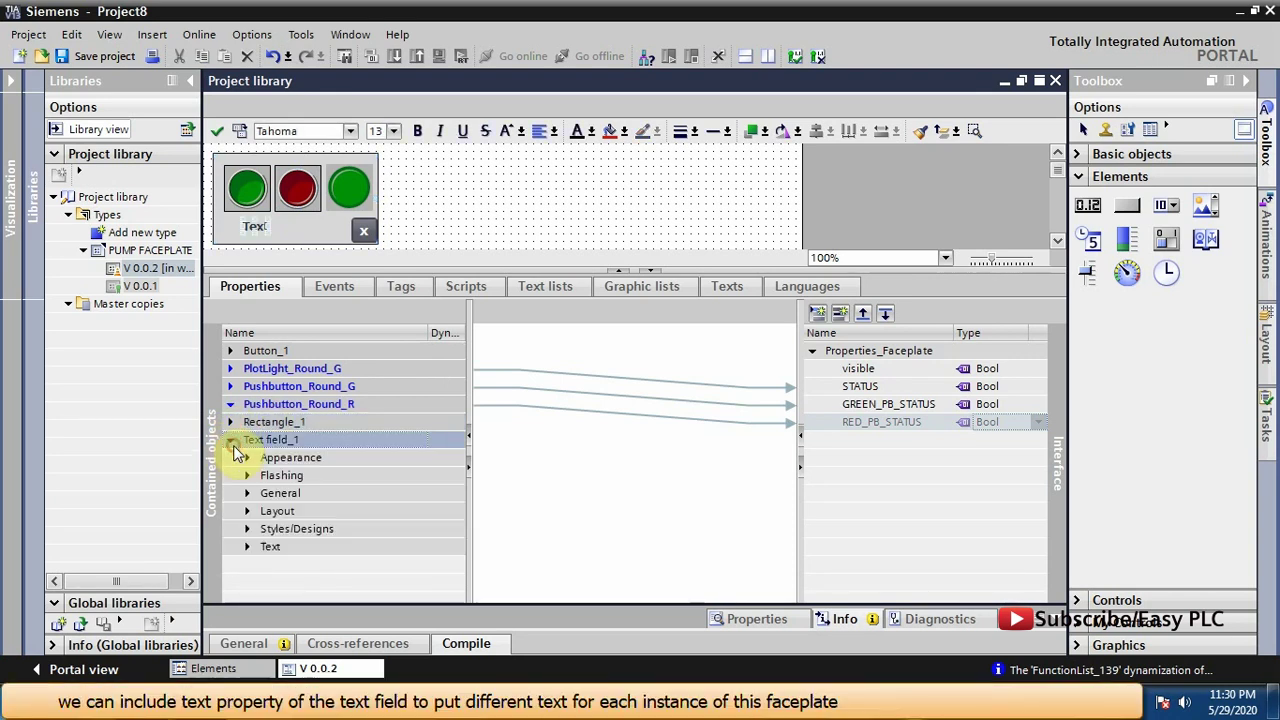
left_click(247, 493)
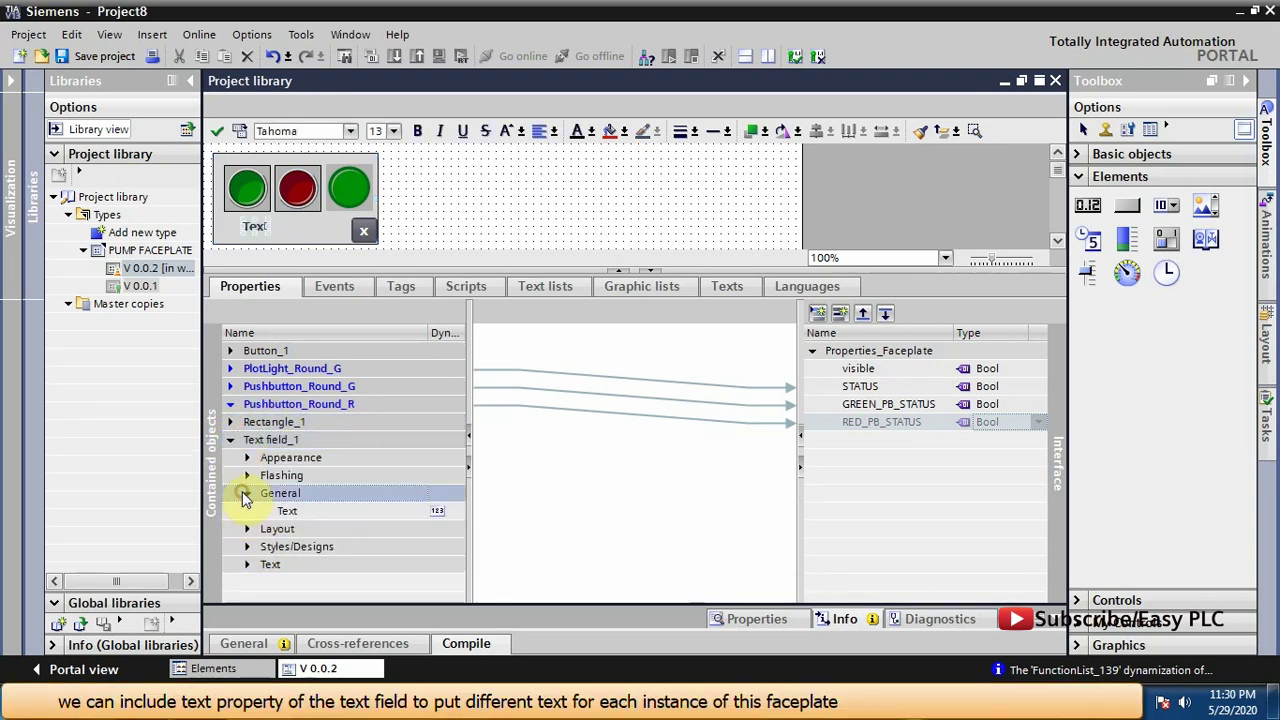
left_click_drag(283, 511, 868, 441)
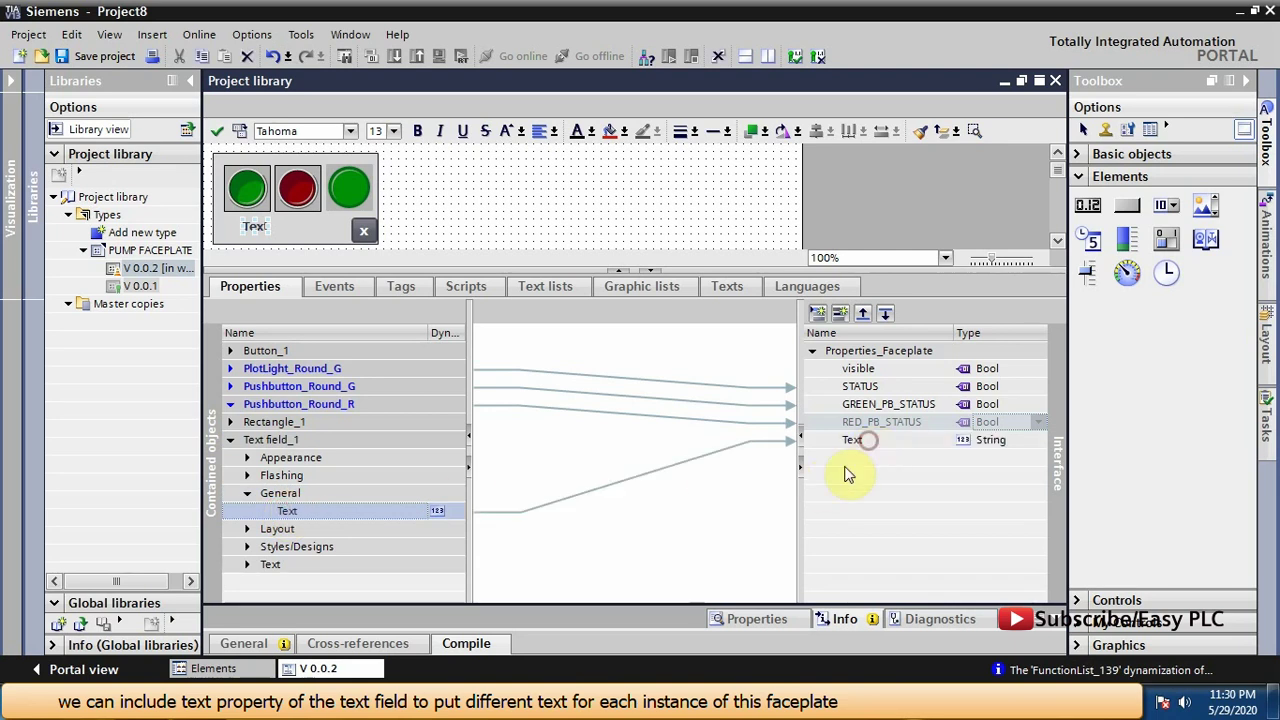
left_click(230, 440)
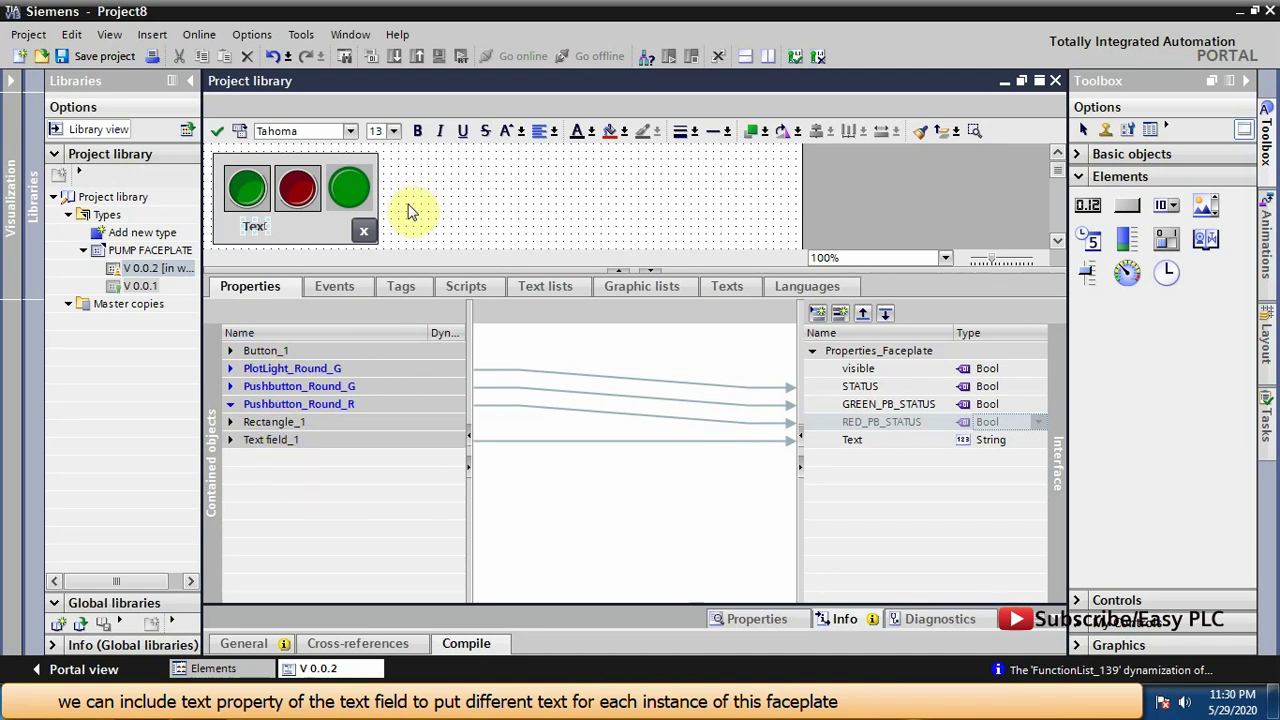
Add a visibility animation to the green pushbutton in the faceplate
left_click(862, 369)
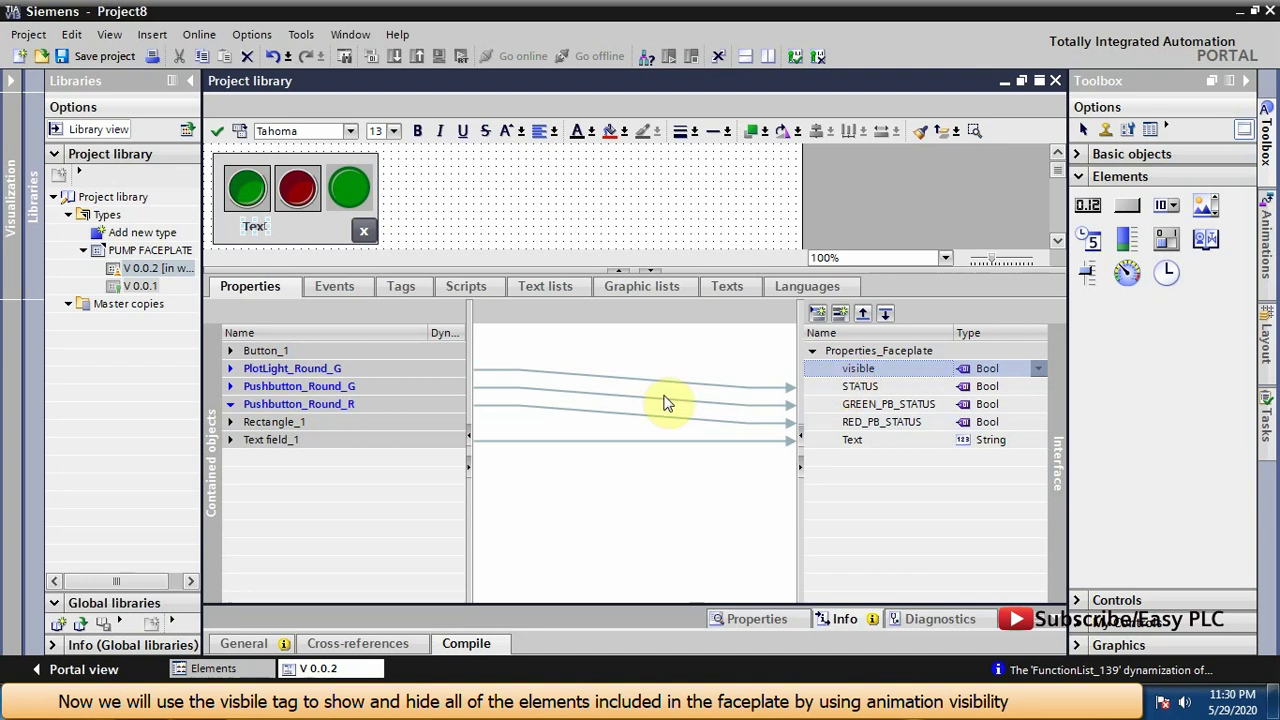
left_click_drag(500, 605, 470, 478)
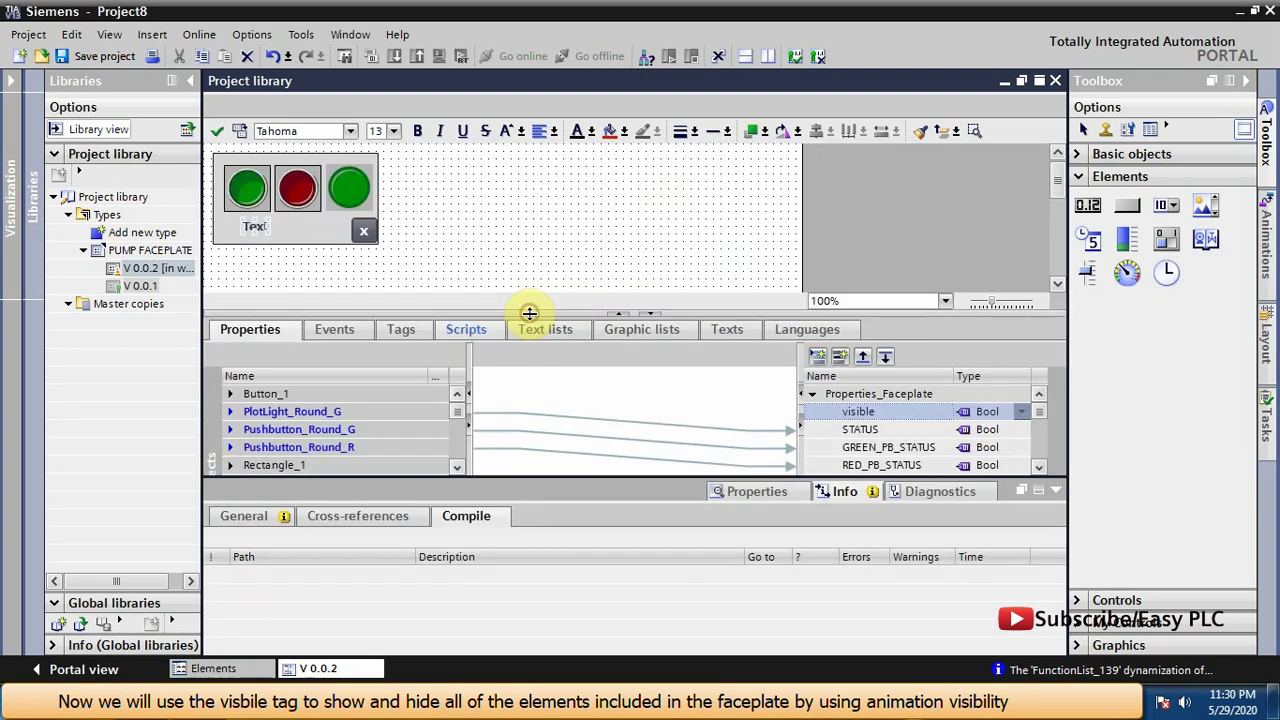
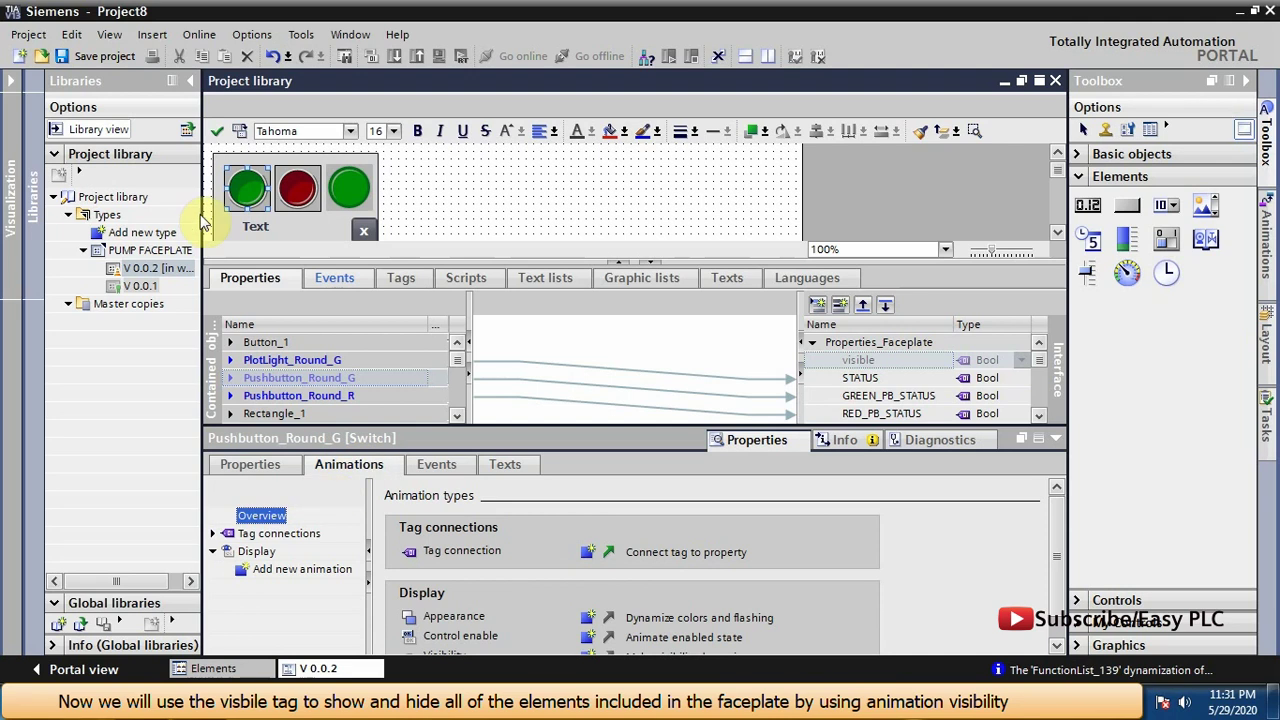
left_click(247, 192)
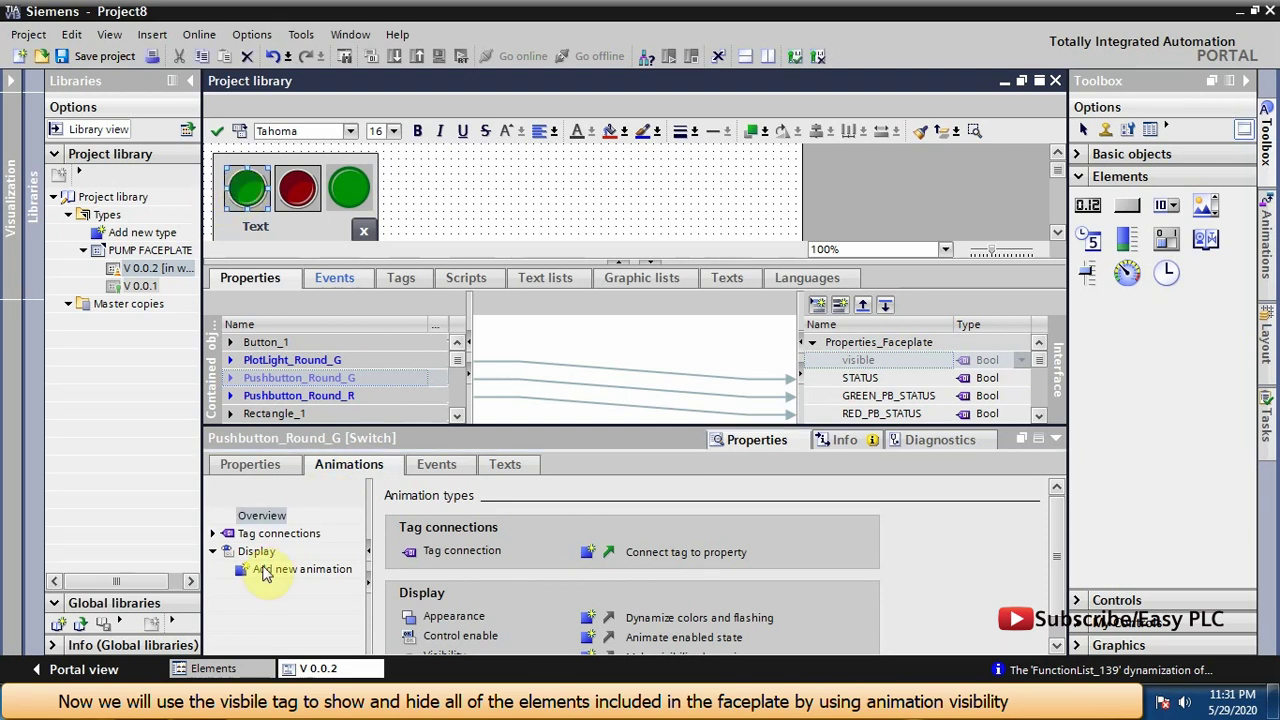
left_click(265, 572)
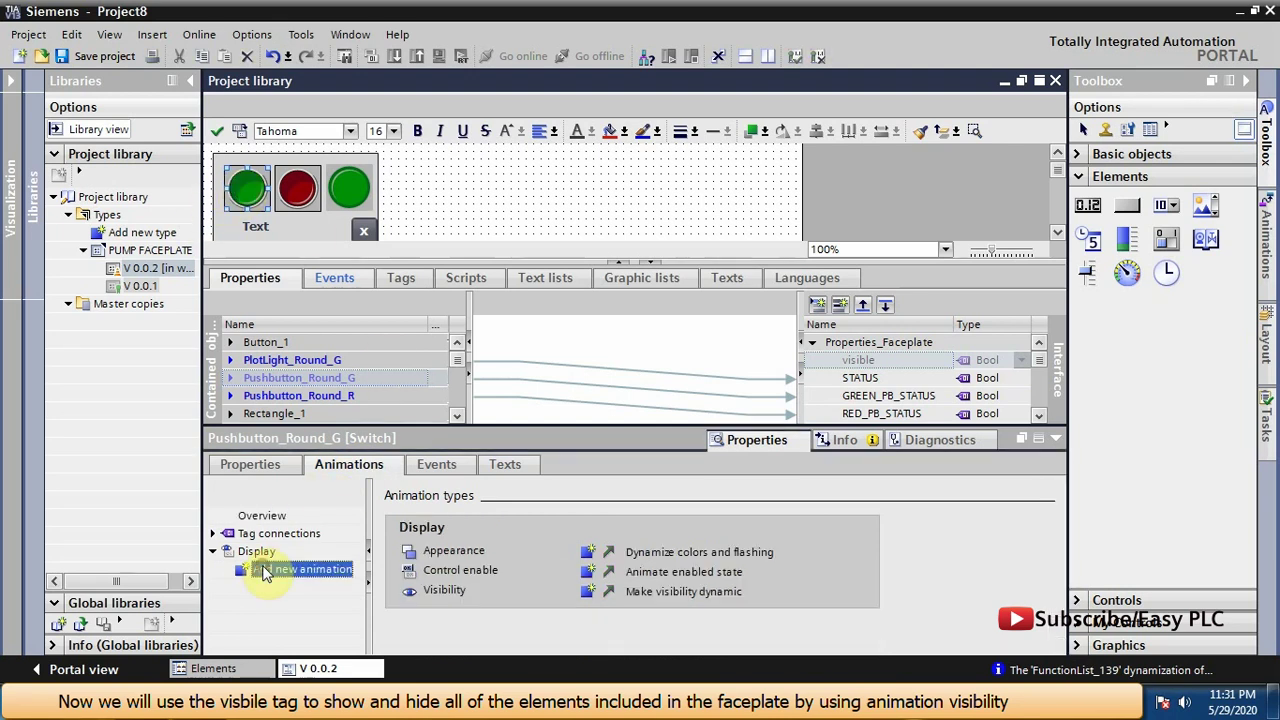
left_click(590, 593)
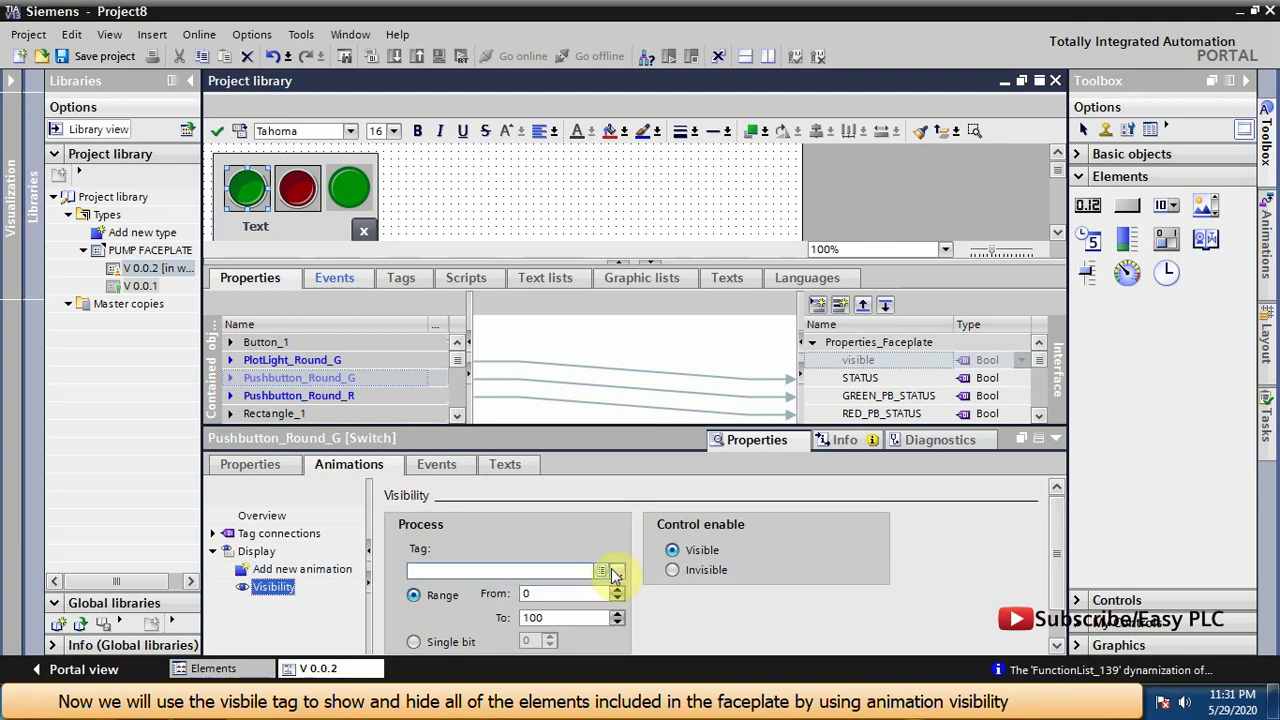
Assign the faceplate property visible as the green pushbutton's visibility tag and evaluate it as single bit 0
left_click(617, 574)
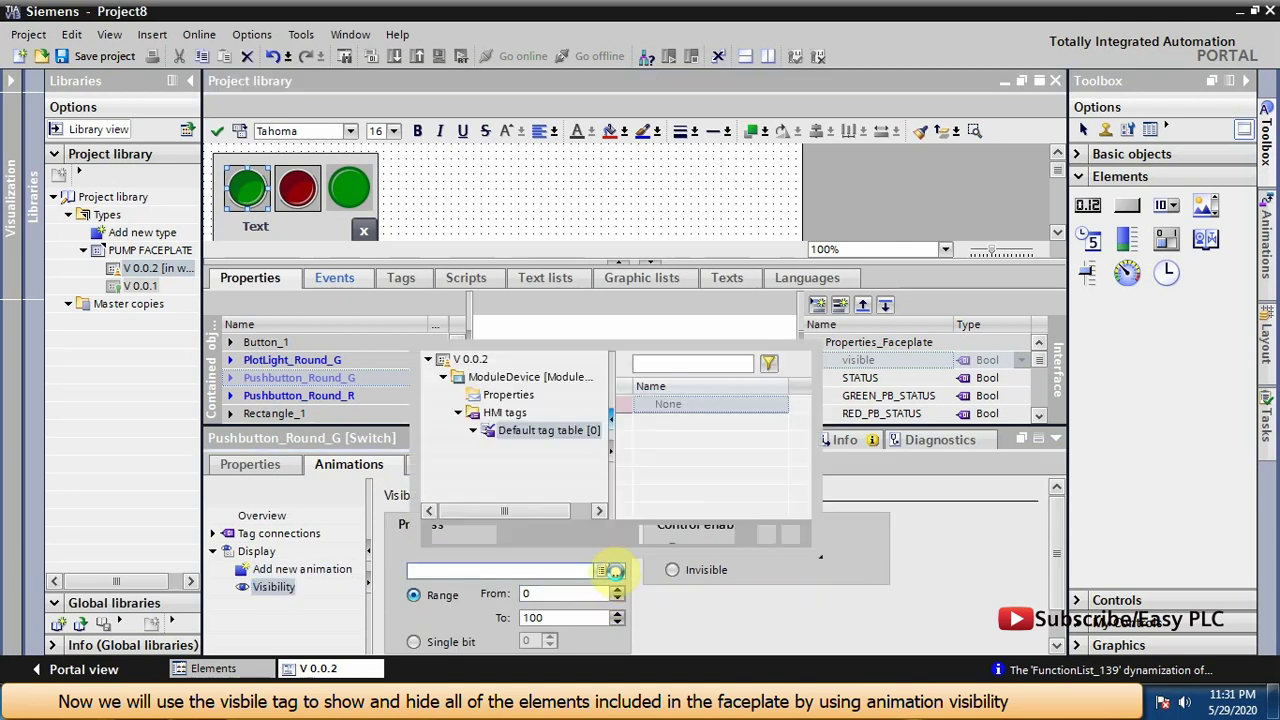
left_click(492, 437)
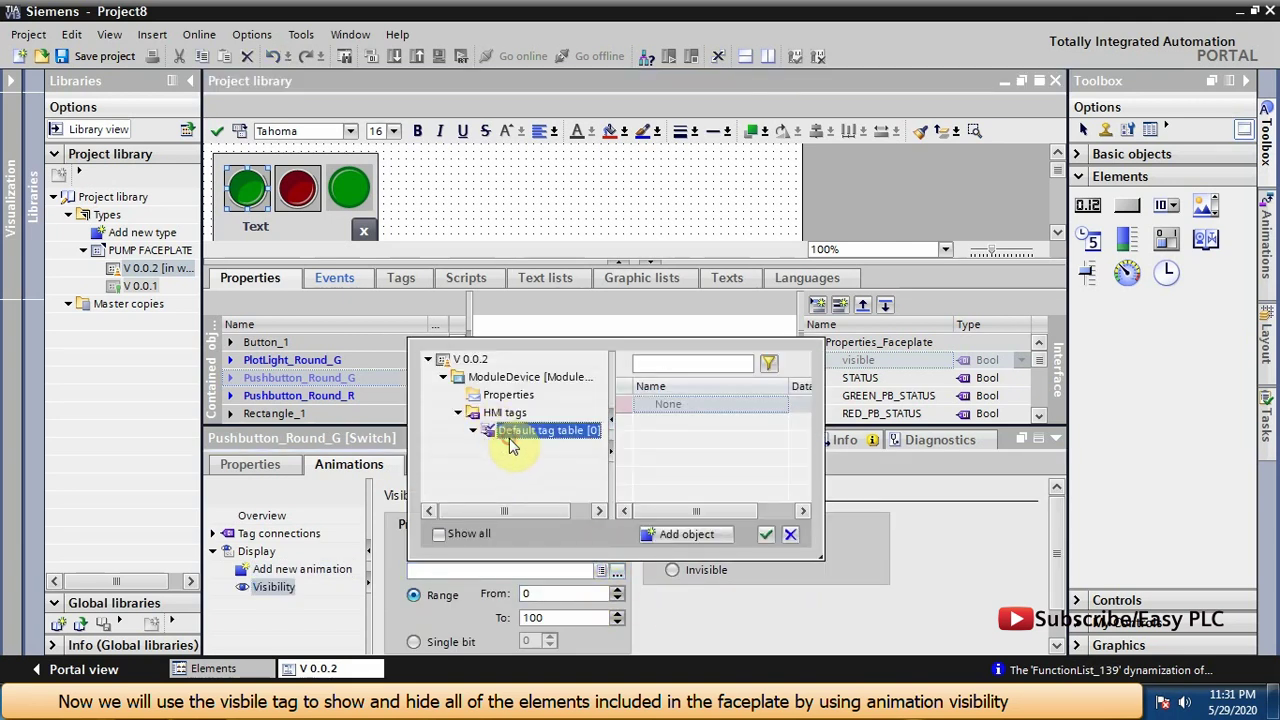
left_click(505, 395)
left_click(672, 422)
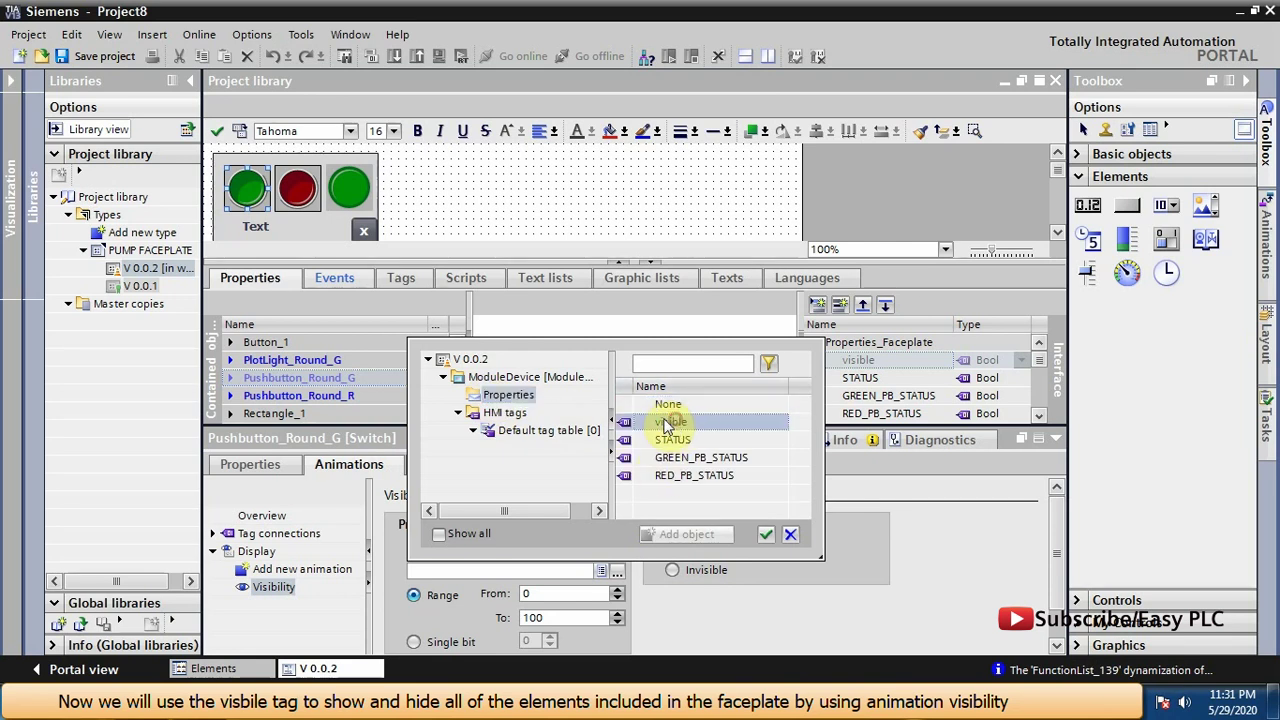
left_click(765, 534)
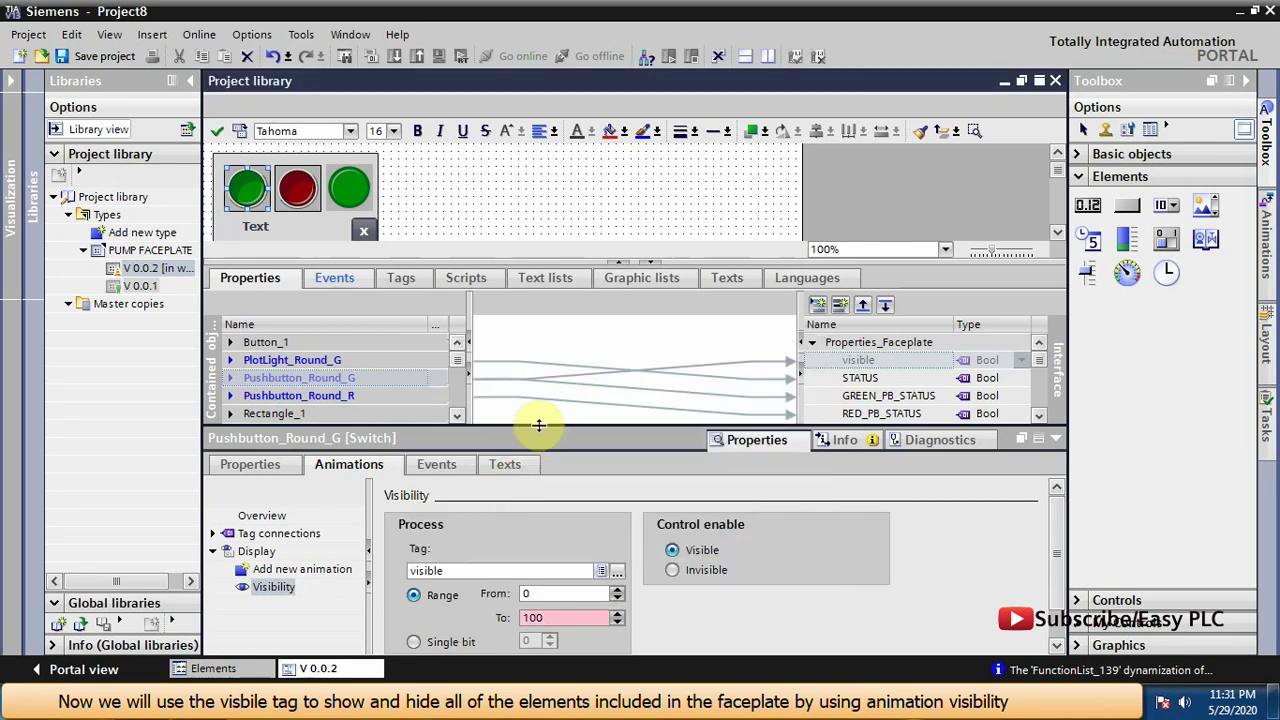
left_click_drag(531, 429, 540, 404)
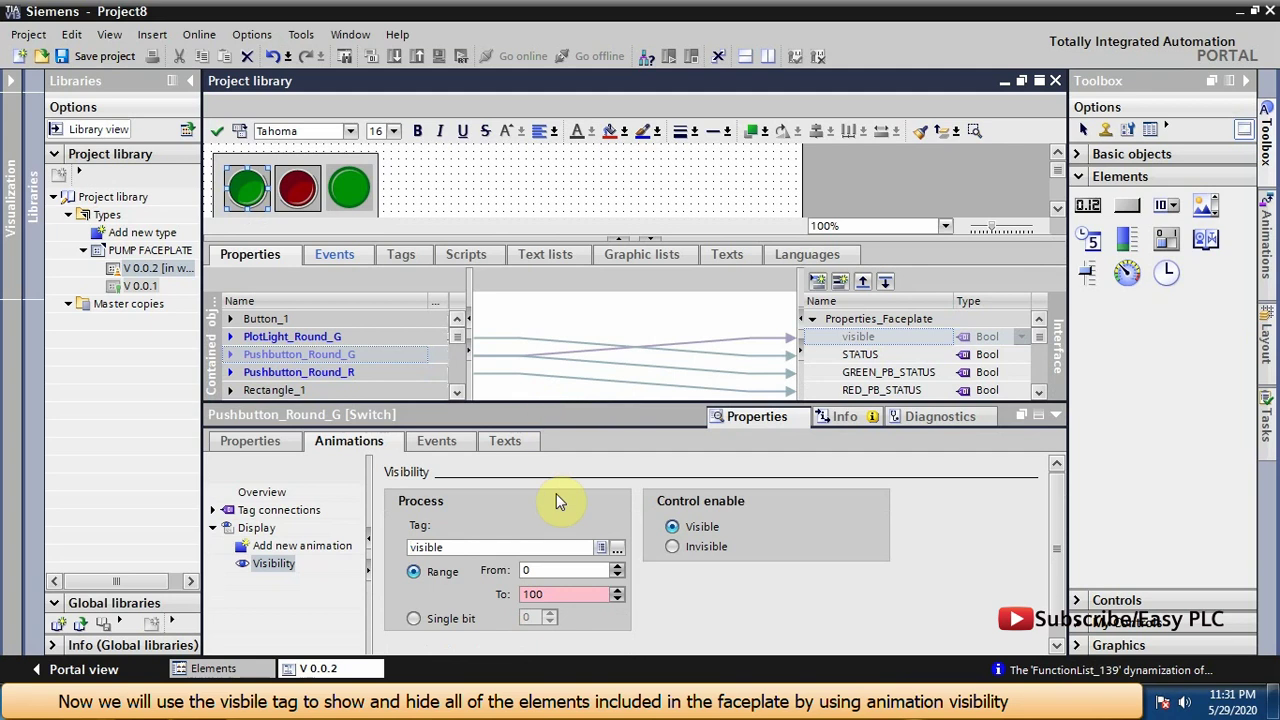
left_click(416, 620)
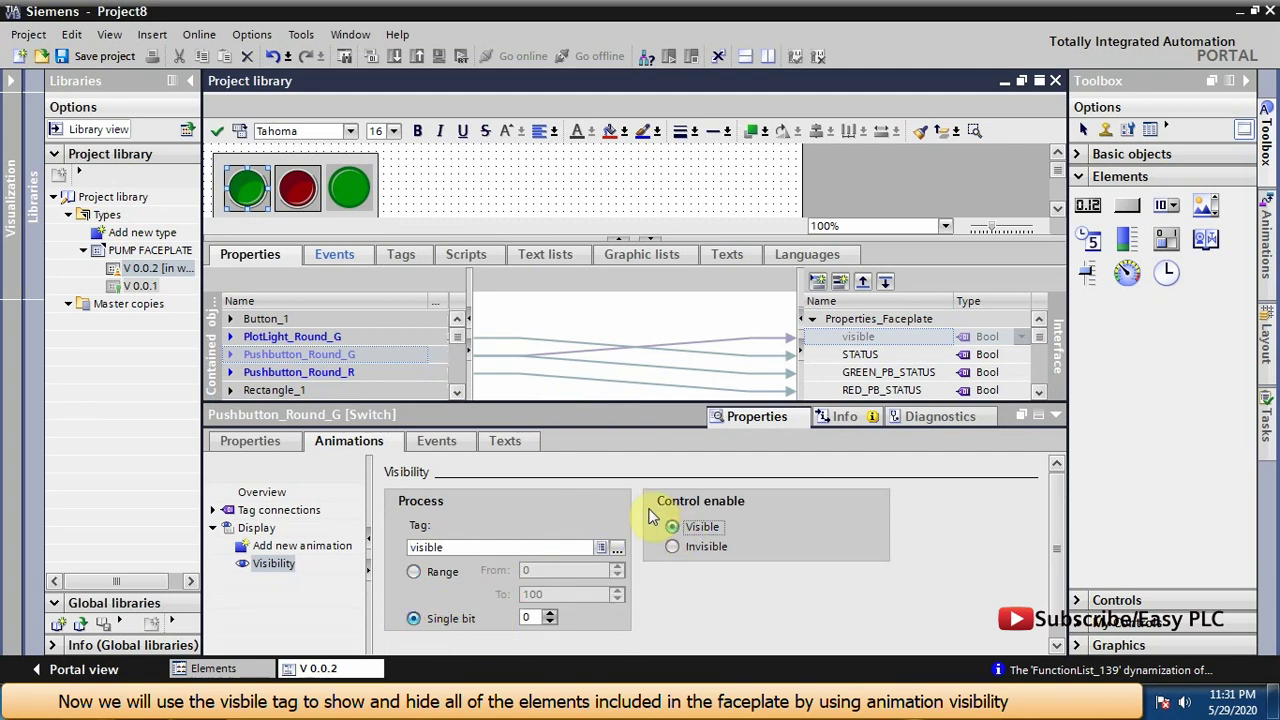
Try to copy the green pushbutton's visibility animation to the red pushbutton in the faceplate
left_click(280, 565)
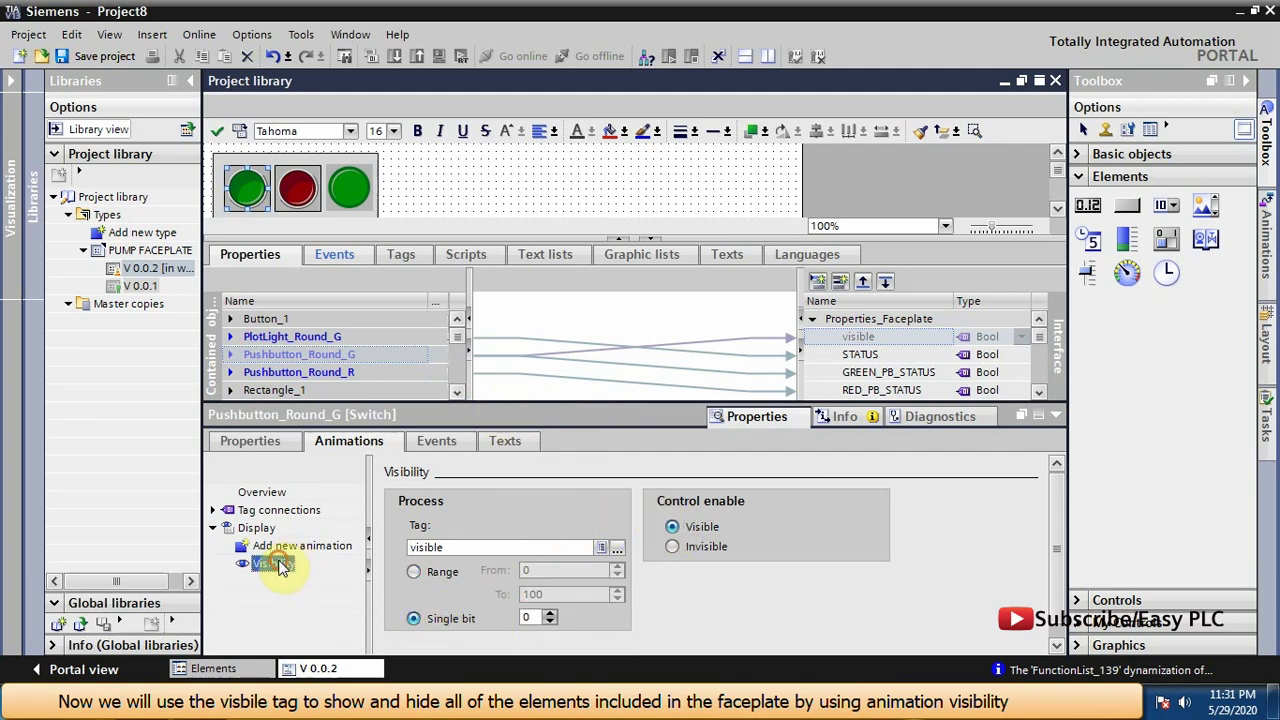
right_click(280, 565)
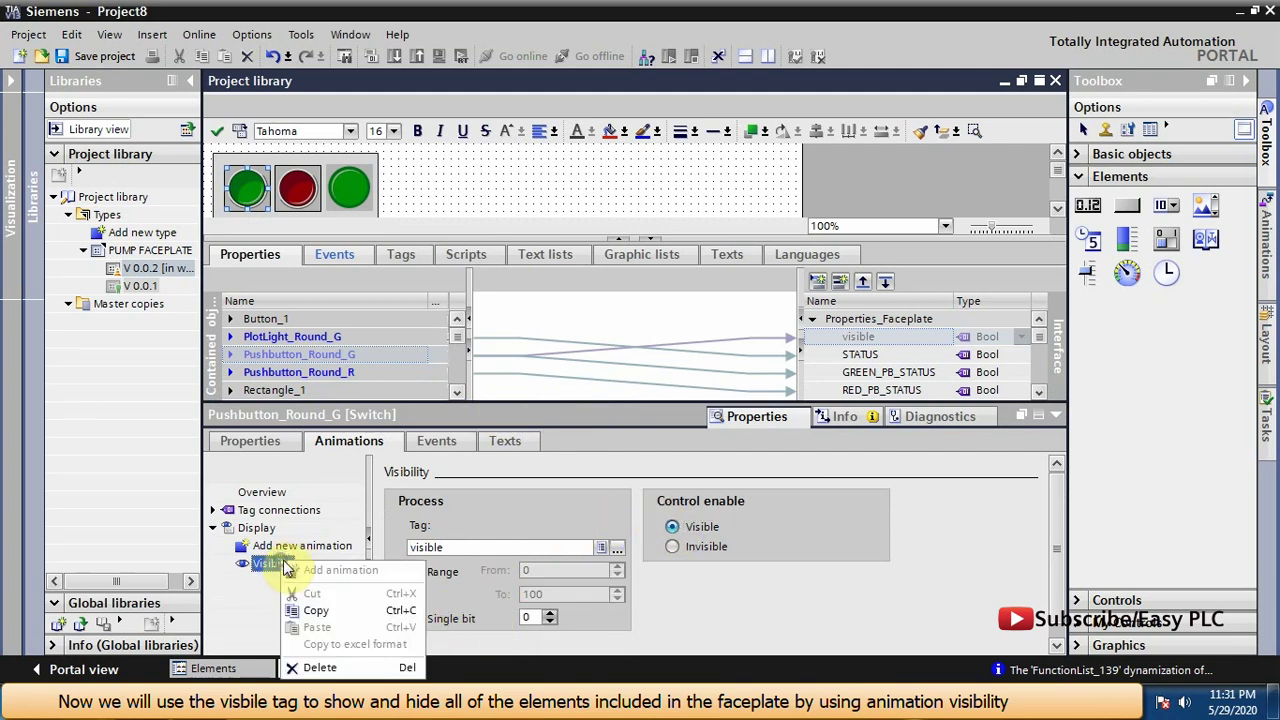
left_click(318, 611)
left_click(298, 188)
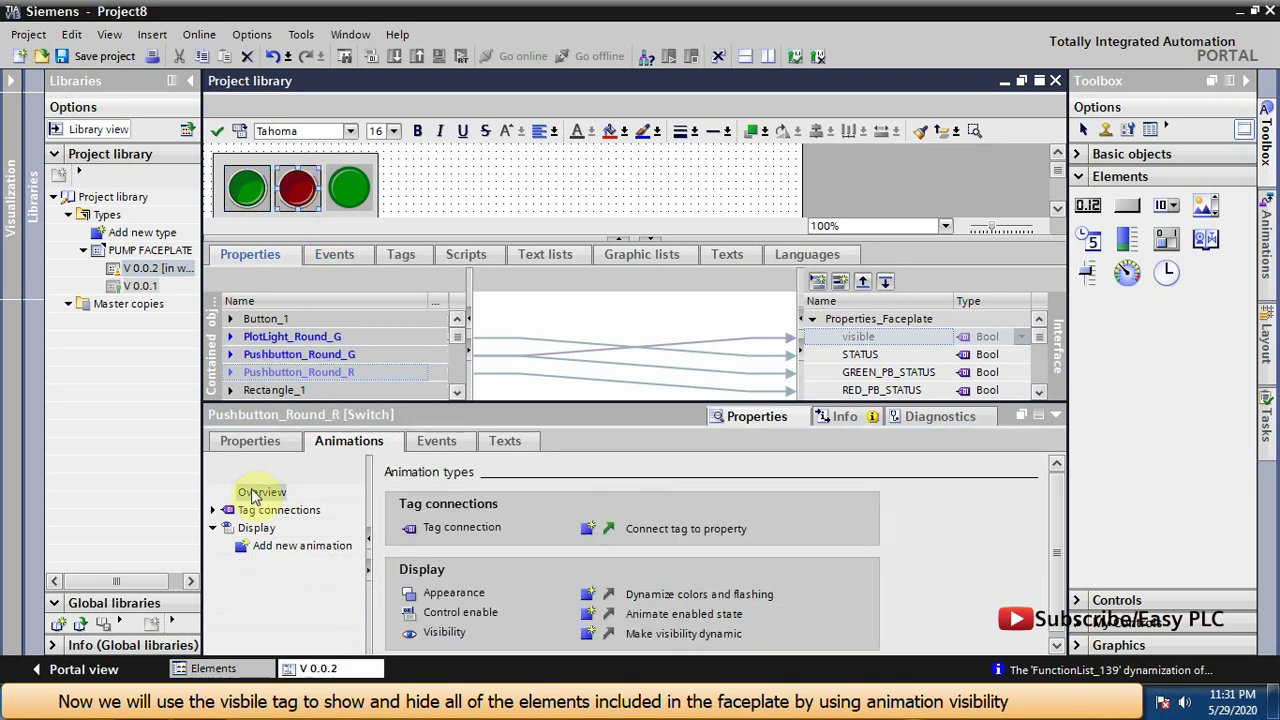
left_click(256, 528)
right_click(268, 530)
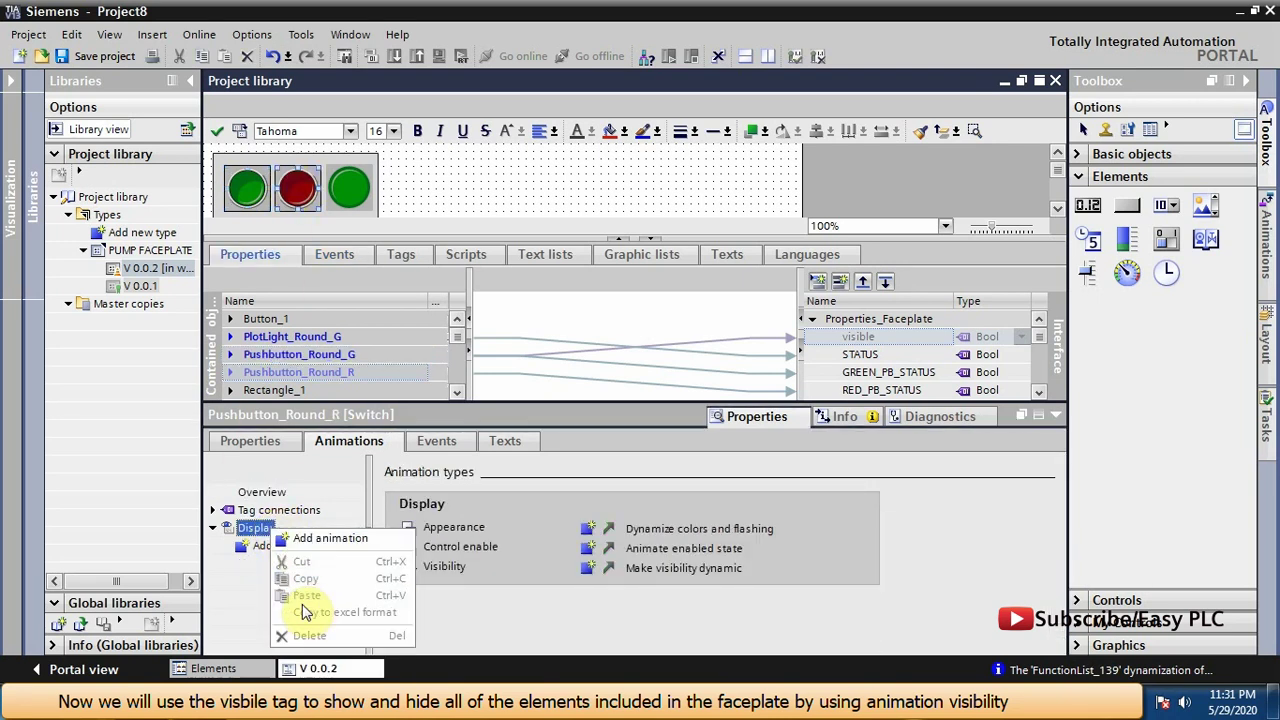
left_click(242, 616)
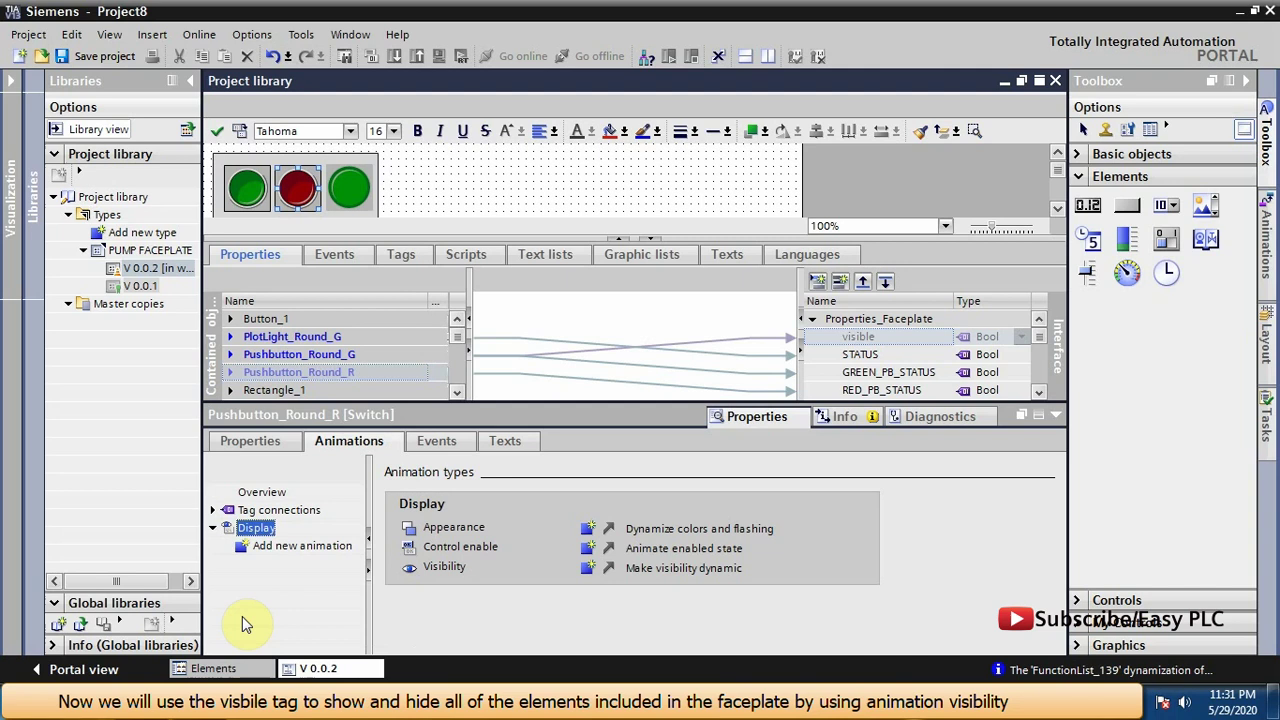
Add a visibility animation to the red pushbutton in the faceplate
double_click(290, 550)
left_click(450, 334)
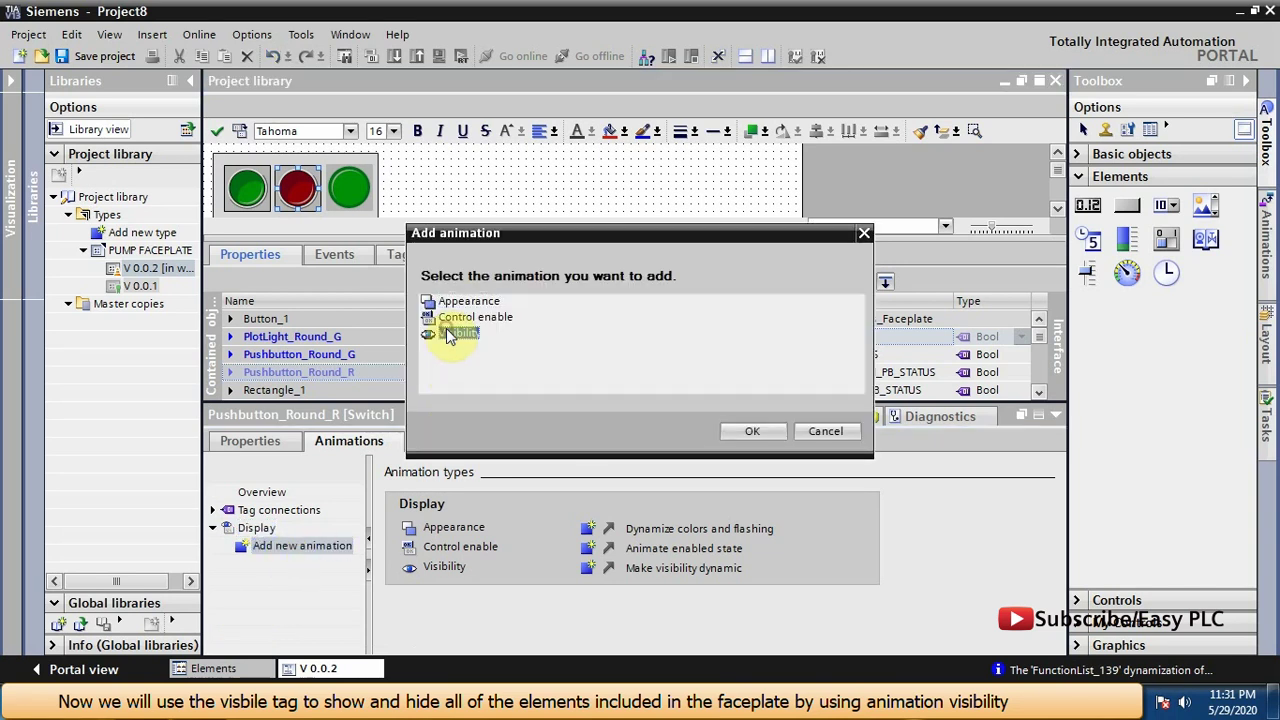
left_click(748, 436)
left_click(272, 563)
right_click(272, 563)
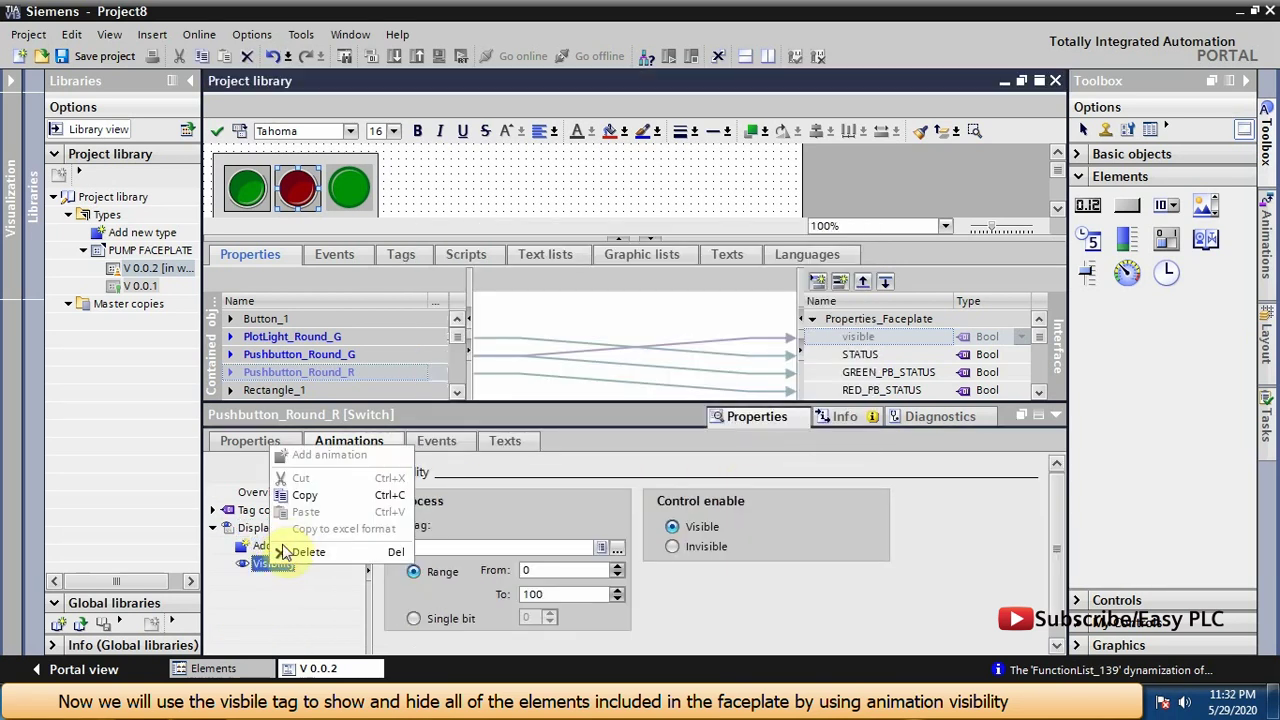
left_click(386, 586)
Assign the faceplate property visible as the red pushbutton's visibility tag and evaluate it as single bit 0
left_click(617, 548)
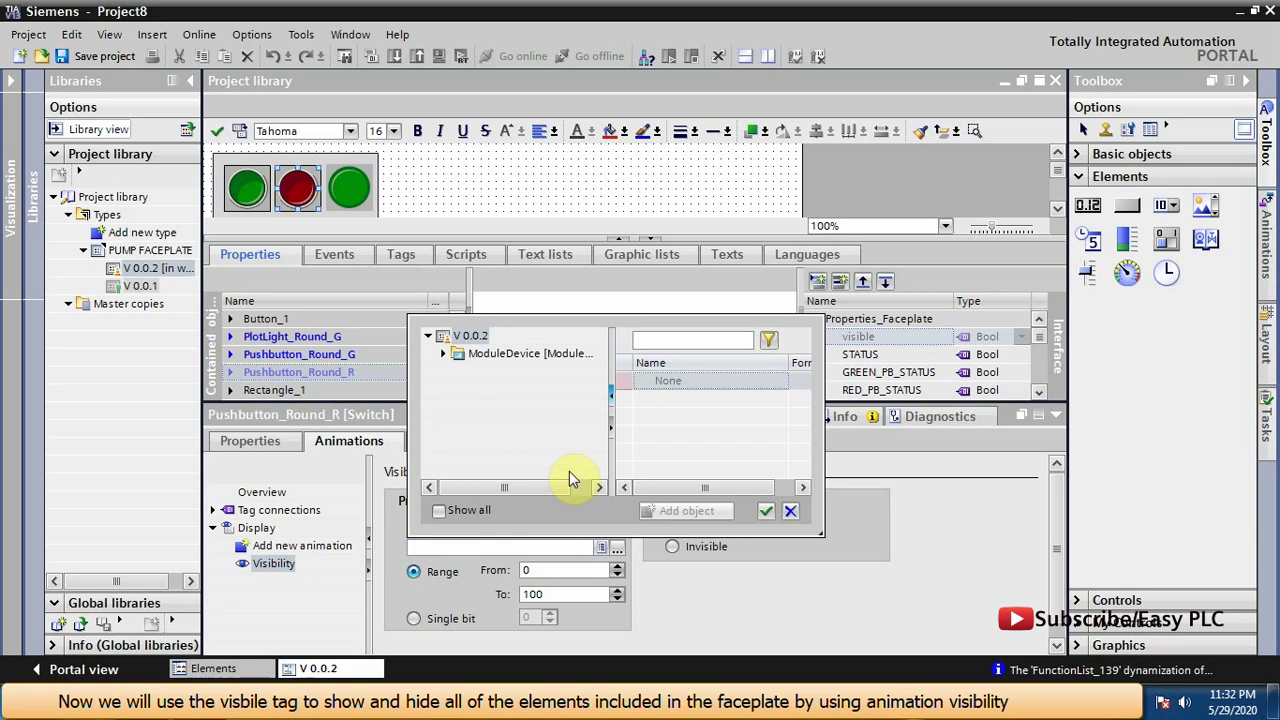
left_click(440, 356)
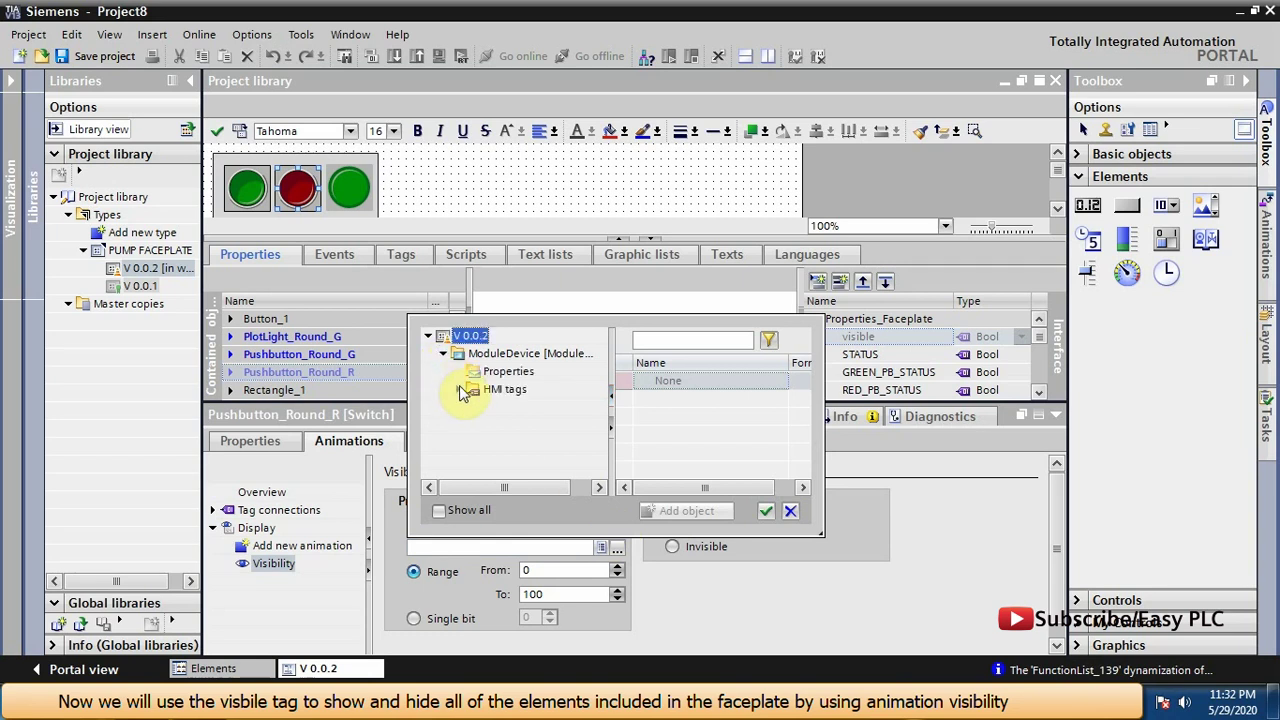
left_click(463, 390)
left_click(495, 371)
left_click(660, 398)
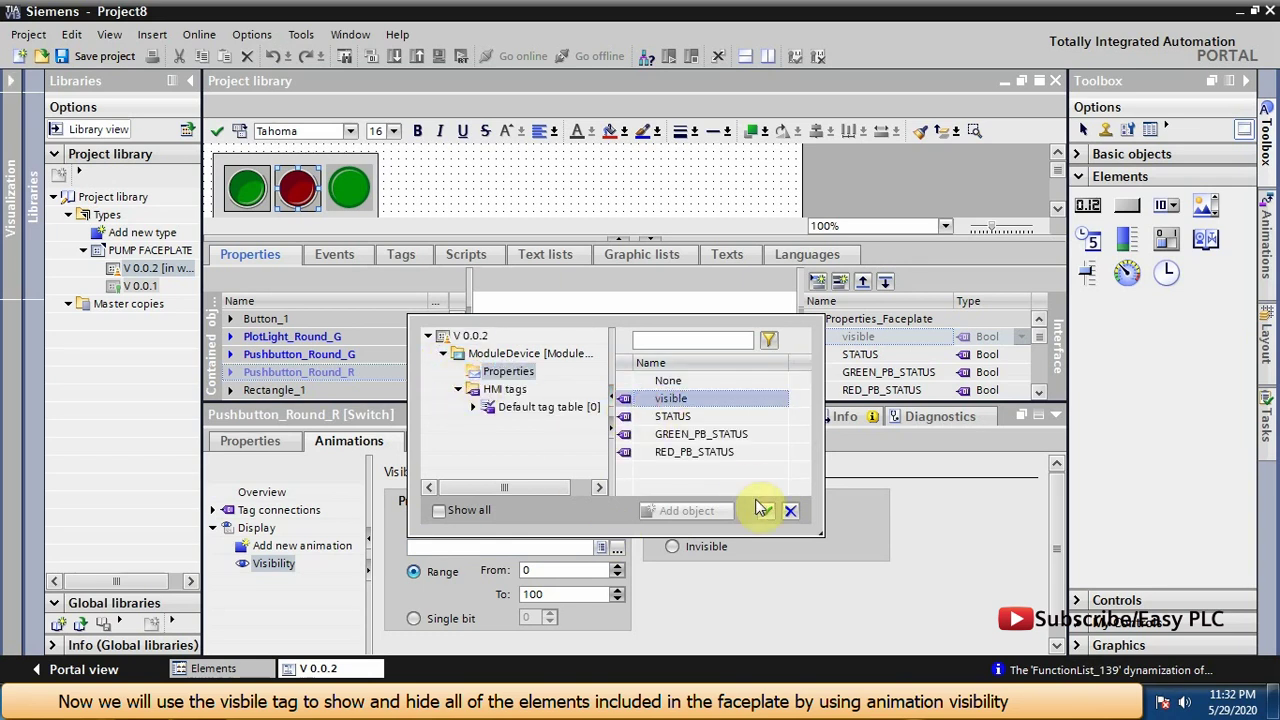
left_click(768, 510)
left_click(478, 619)
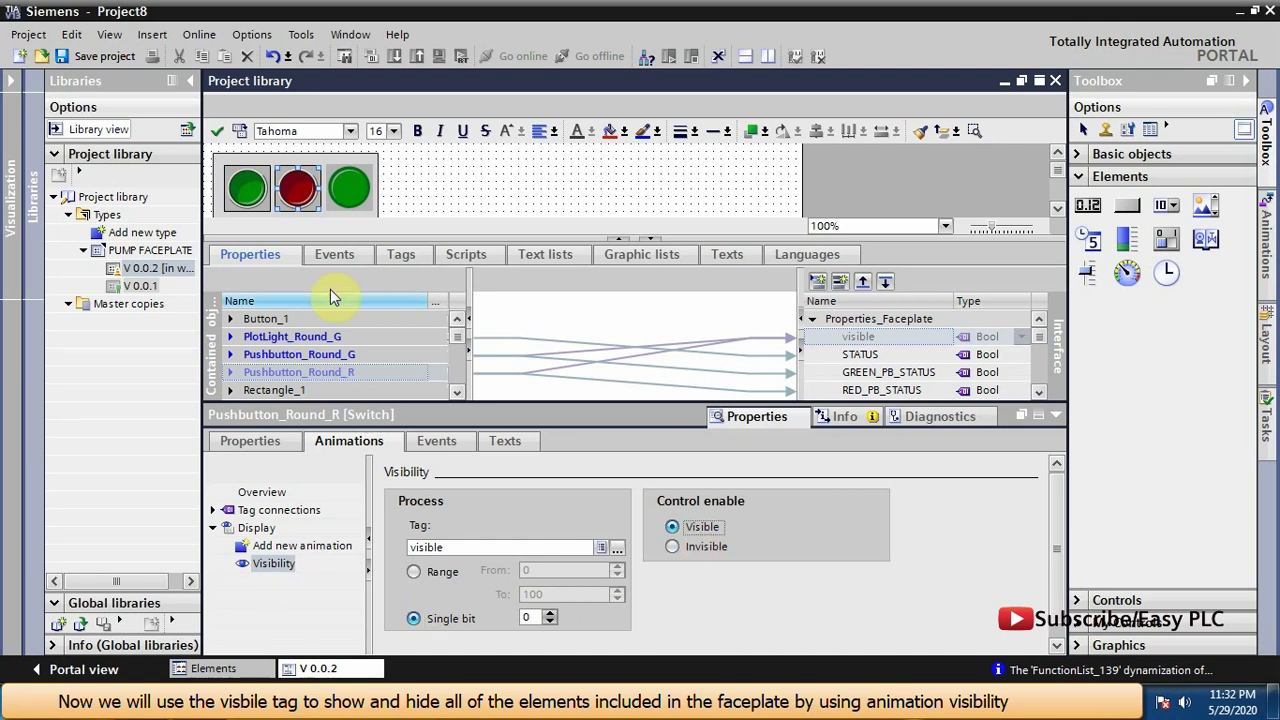
Add a visibility animation to the round green pilot light in the faceplate
left_click(345, 188)
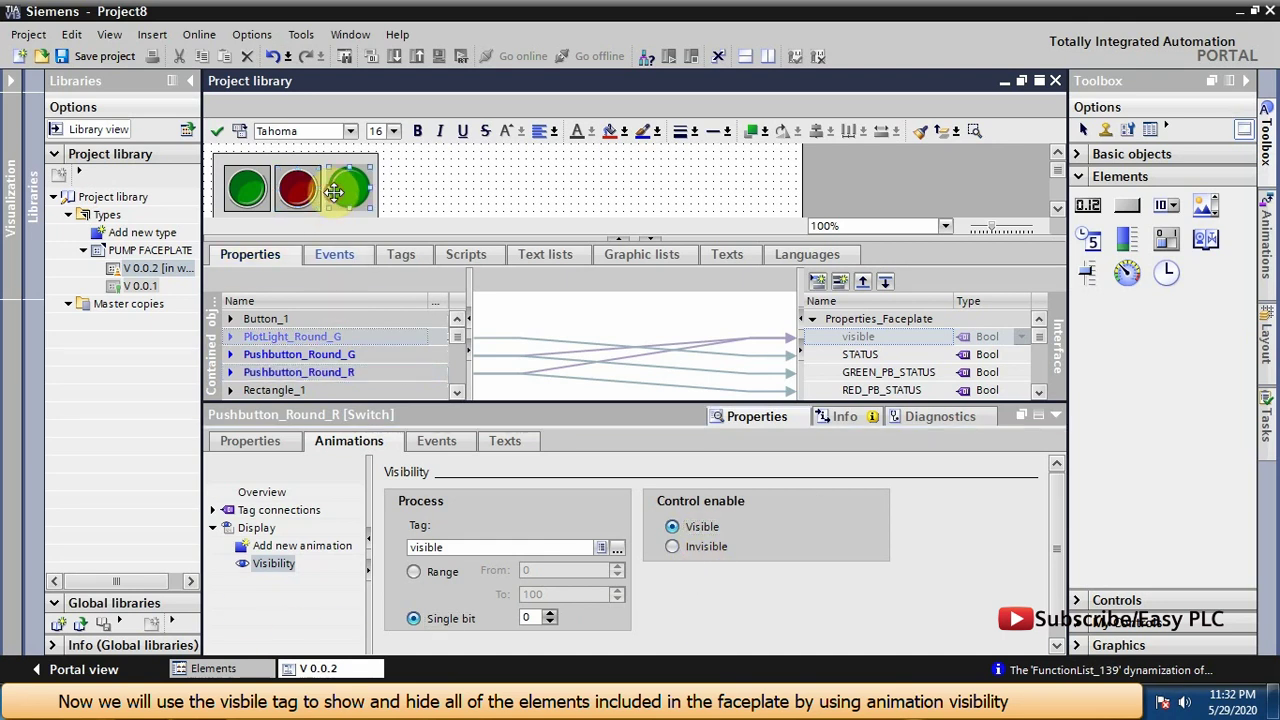
double_click(253, 546)
left_click(450, 334)
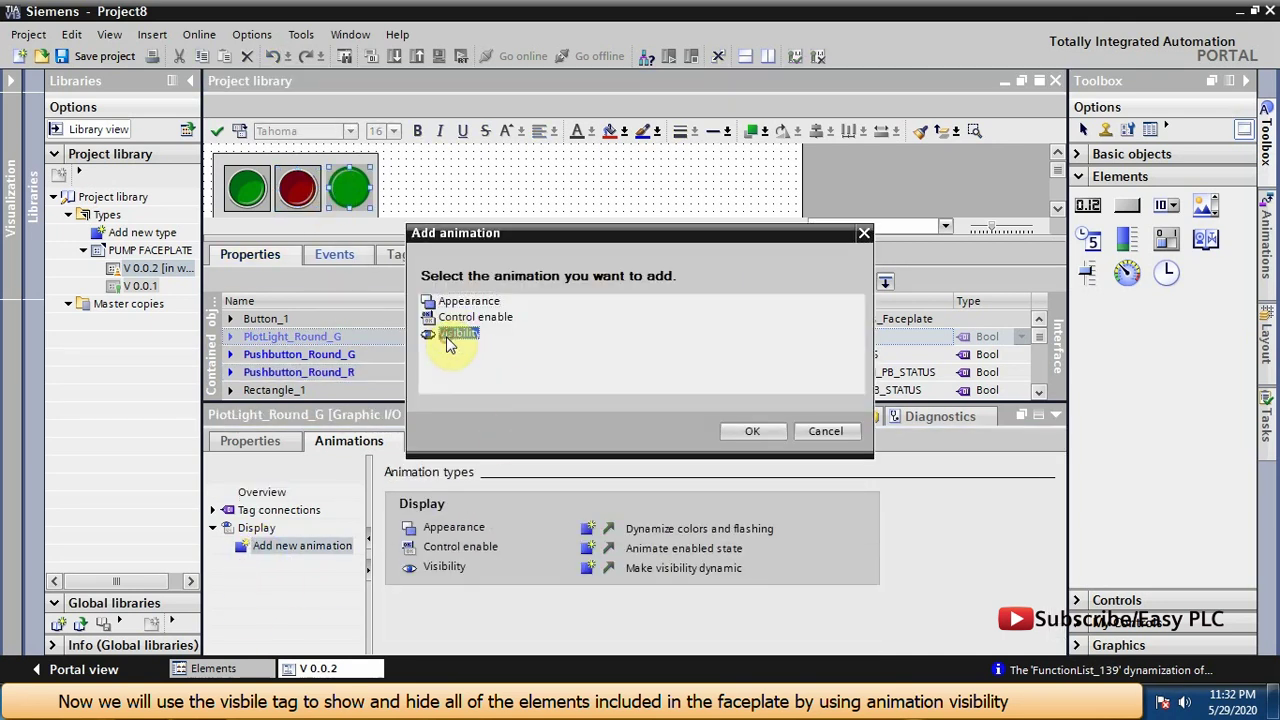
left_click(750, 433)
Assign the faceplate property visible as the pilot light's visibility tag and evaluate it as a single bit
left_click(601, 548)
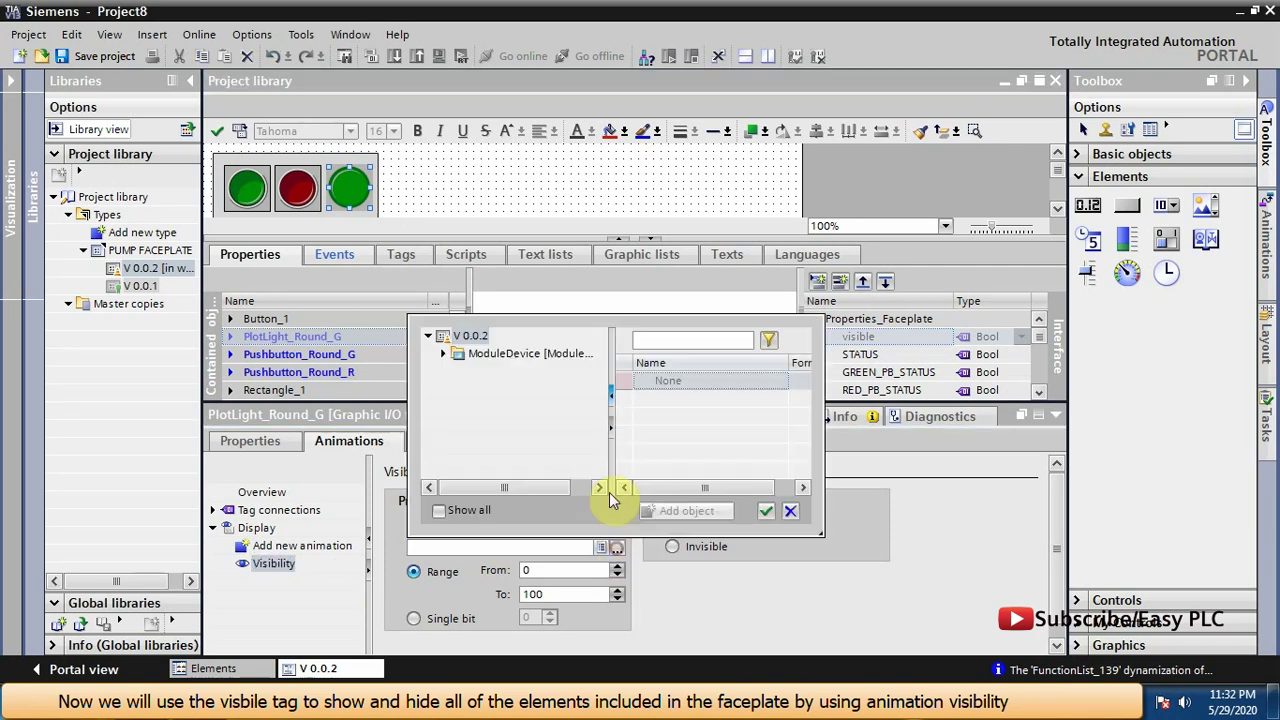
left_click(443, 354)
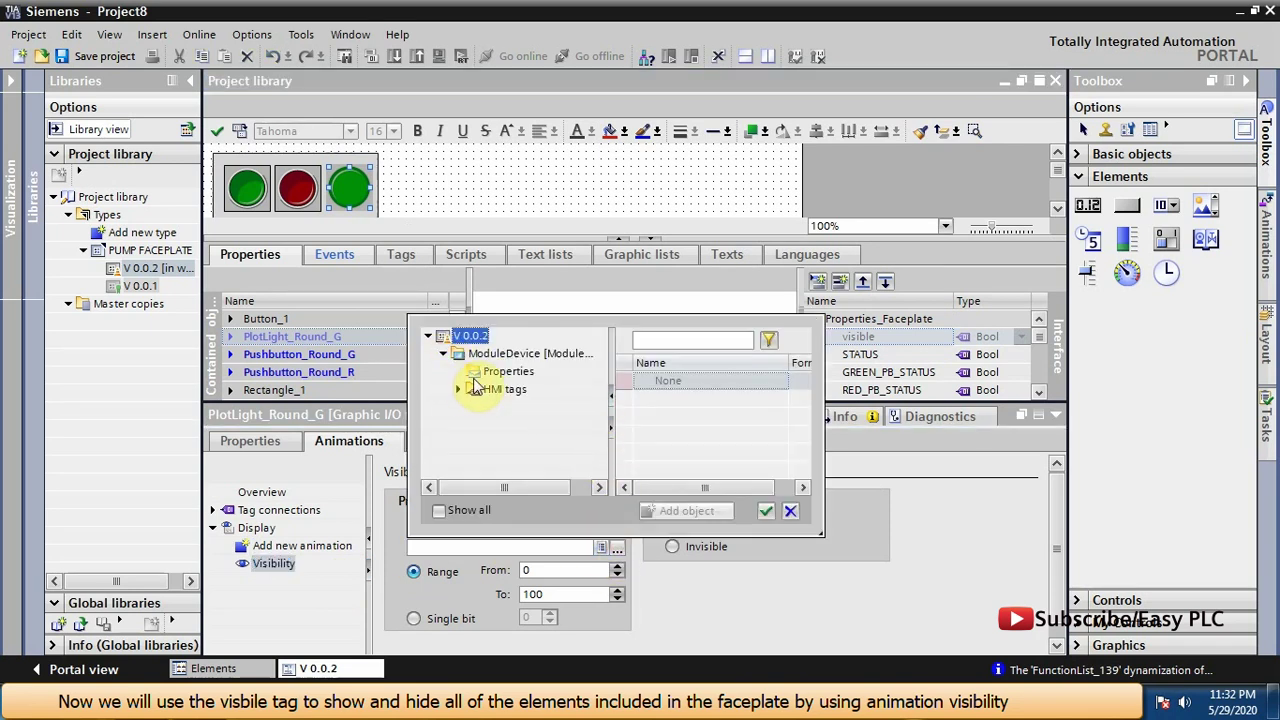
left_click(474, 372)
left_click(461, 389)
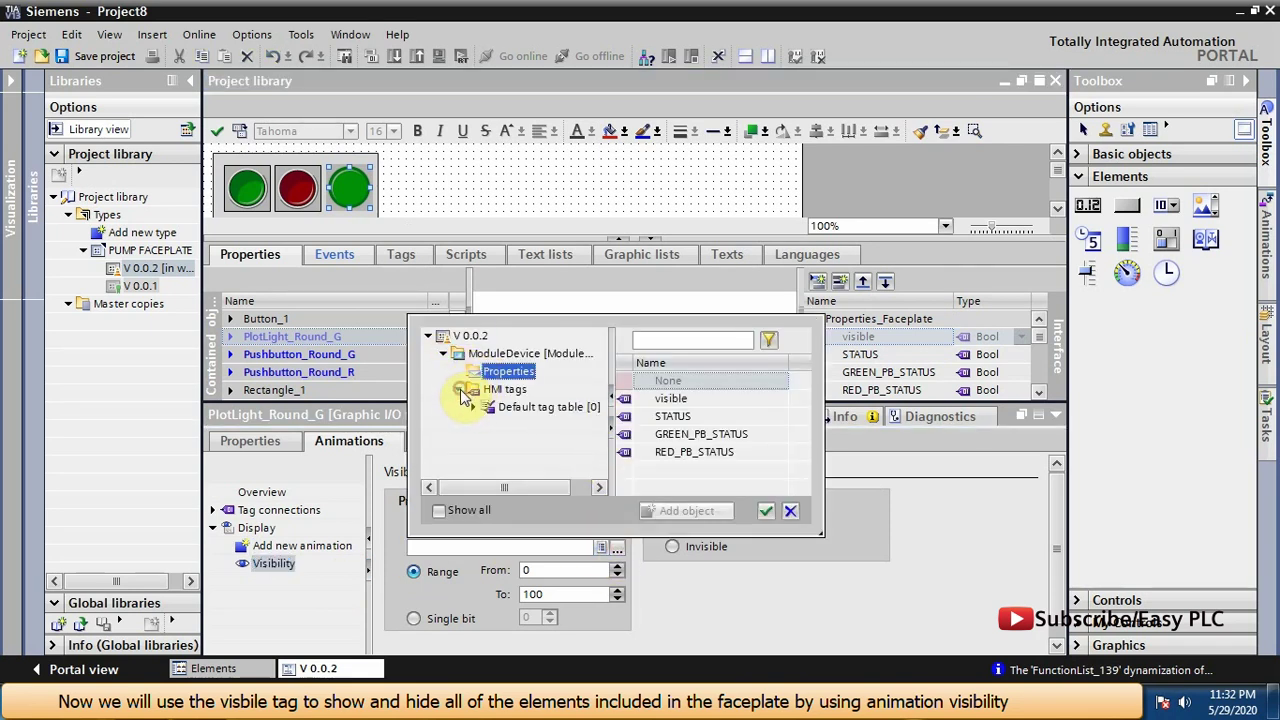
left_click(668, 398)
left_click(765, 511)
left_click(440, 618)
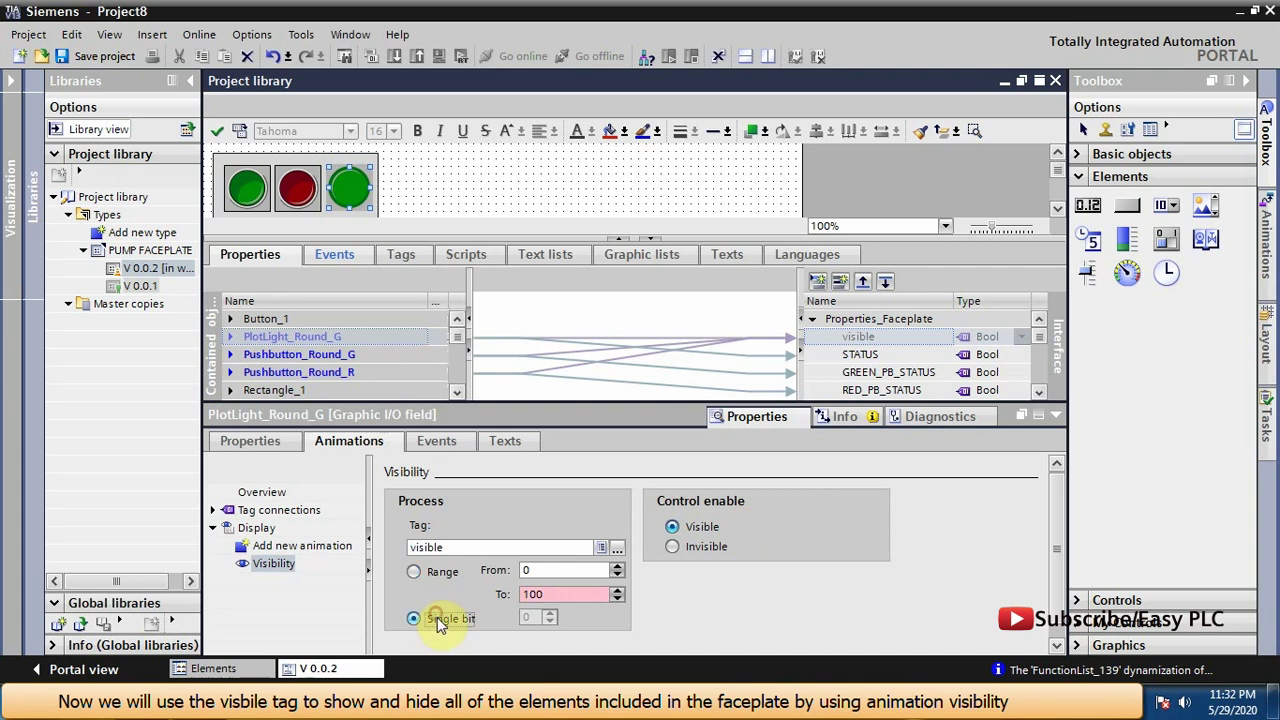
Add a visibility animation to the background rectangle behind the faceplate's buttons
left_click_drag(330, 240, 327, 263)
left_click(316, 234)
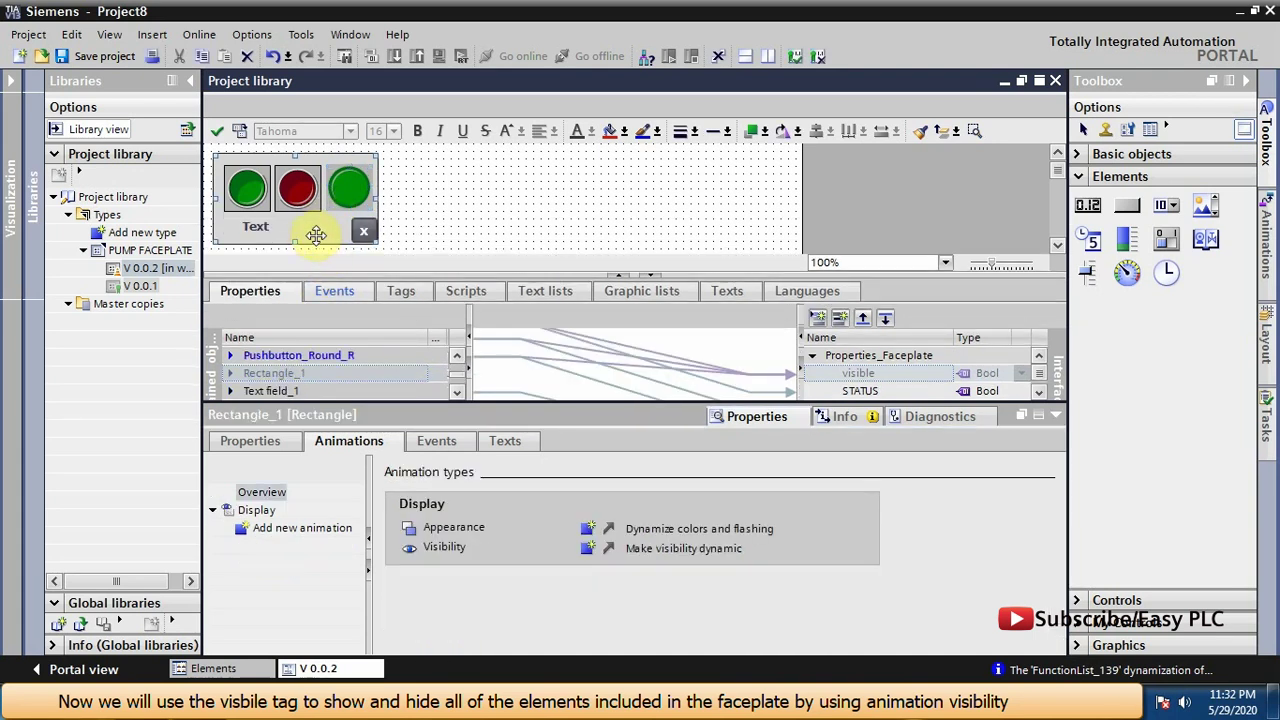
double_click(302, 527)
left_click(452, 318)
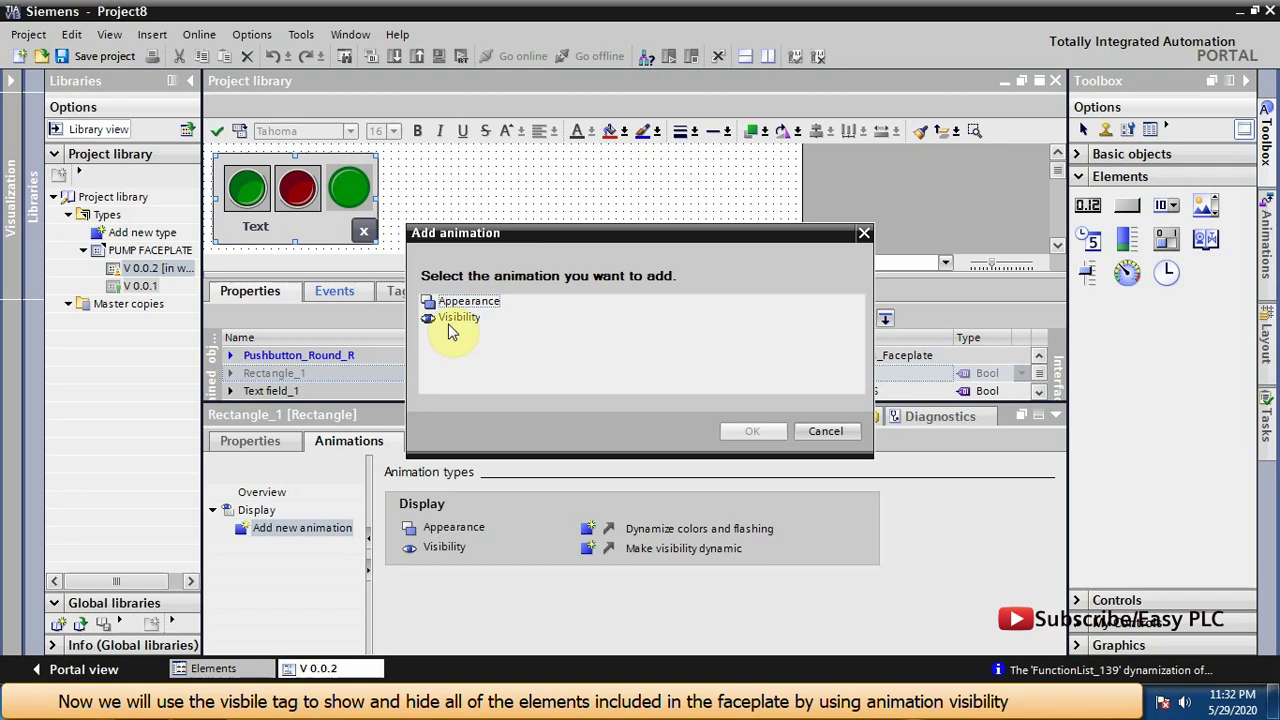
left_click(752, 431)
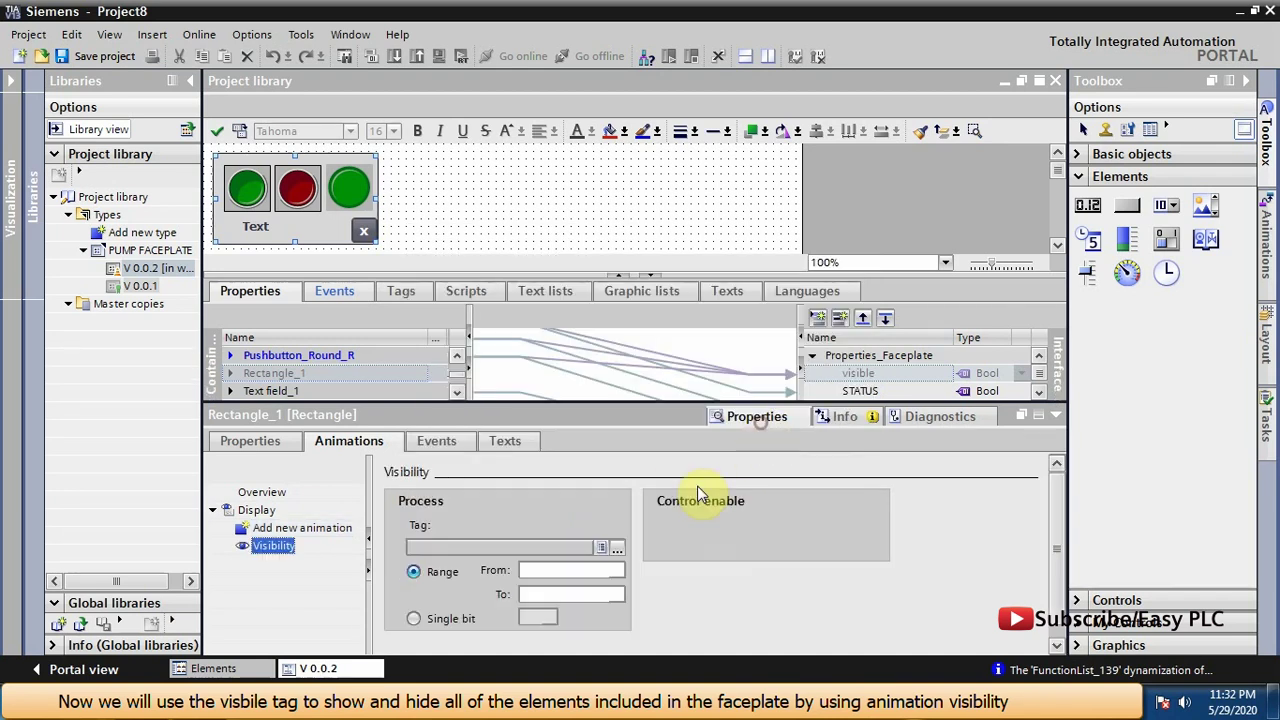
Assign the faceplate property visible as the background rectangle's visibility tag and evaluate it as single bit 0
left_click(601, 547)
left_click(460, 353)
left_click(443, 353)
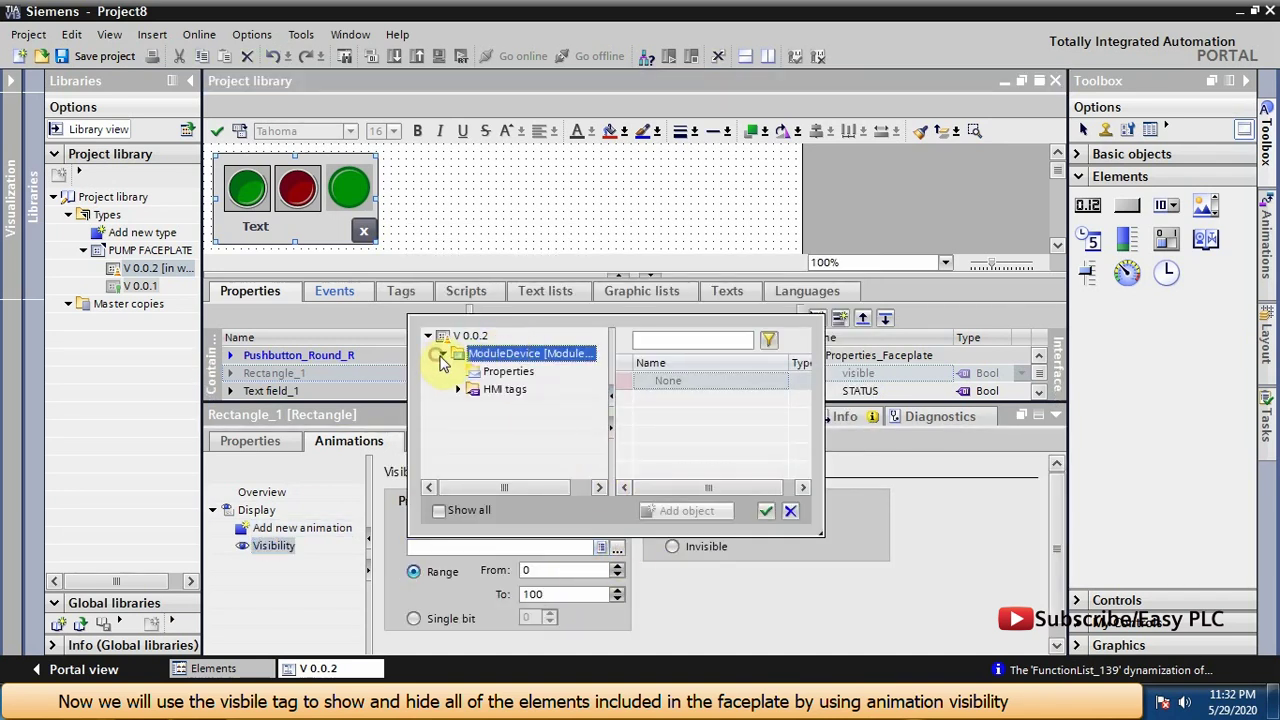
left_click(490, 372)
left_click(668, 397)
left_click(765, 511)
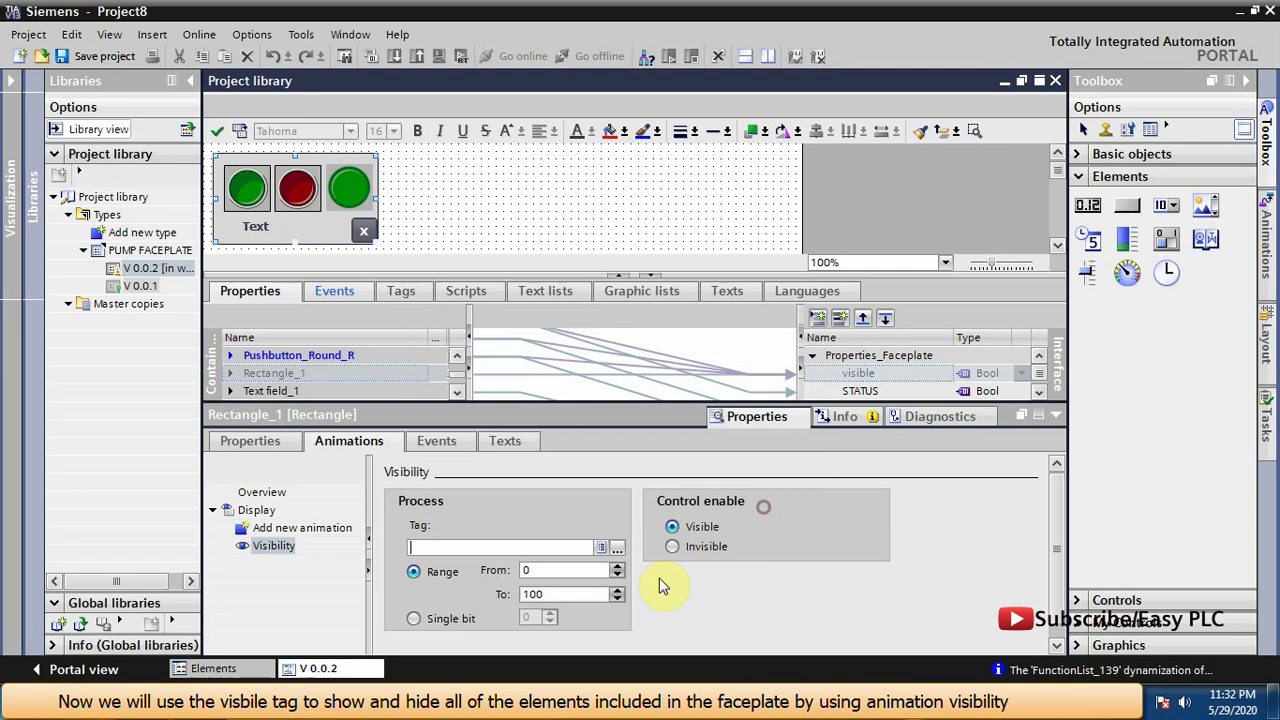
left_click(452, 619)
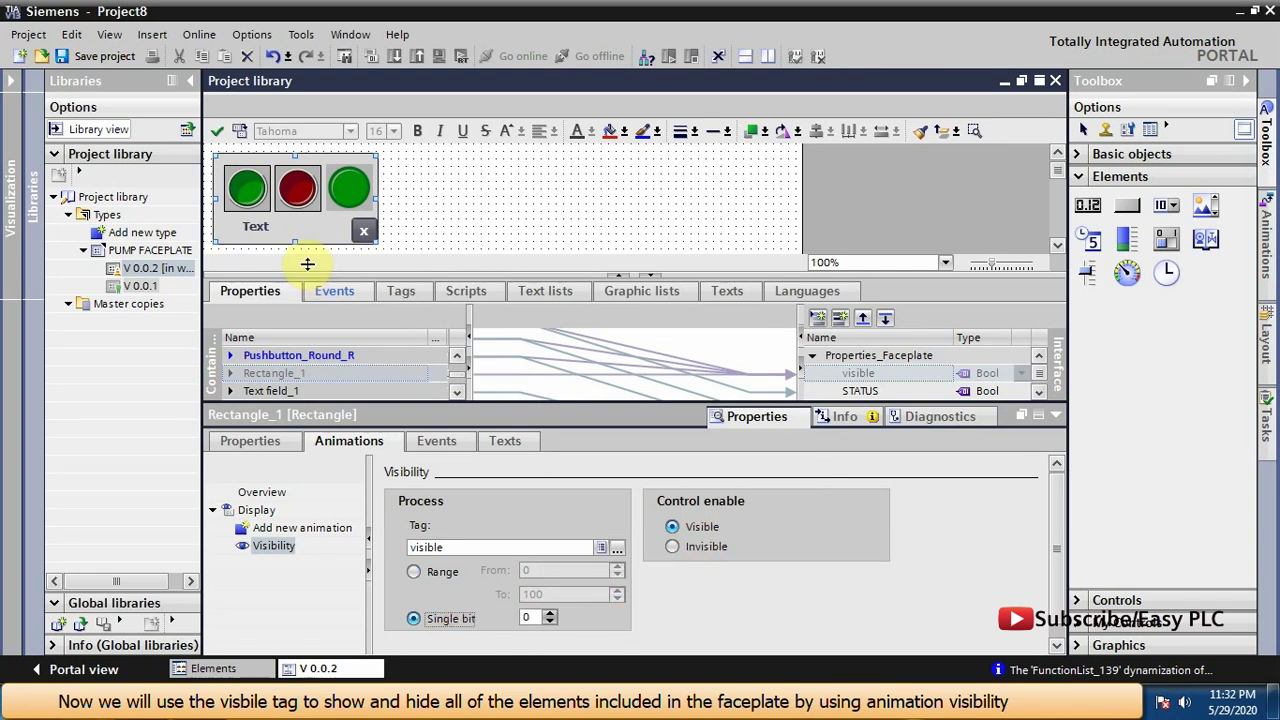
Add a visibility animation to the text field in the faceplate
left_click(247, 219)
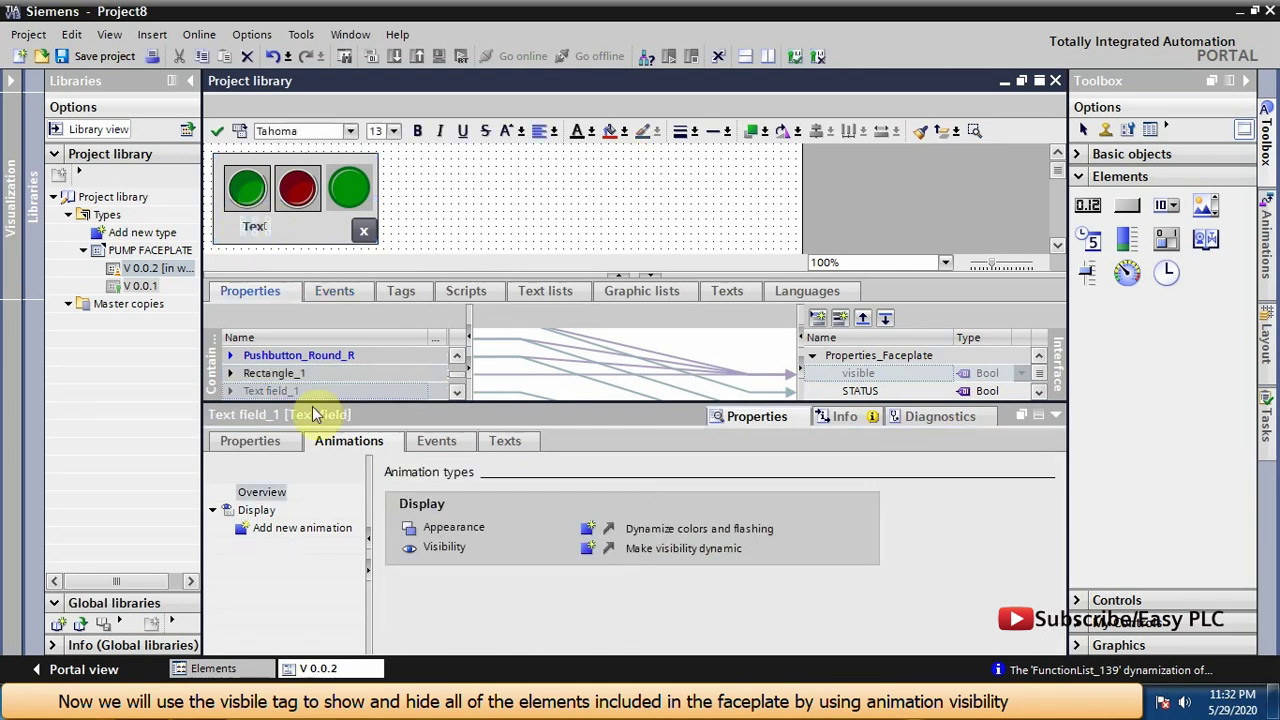
double_click(290, 528)
left_click(468, 320)
left_click(750, 431)
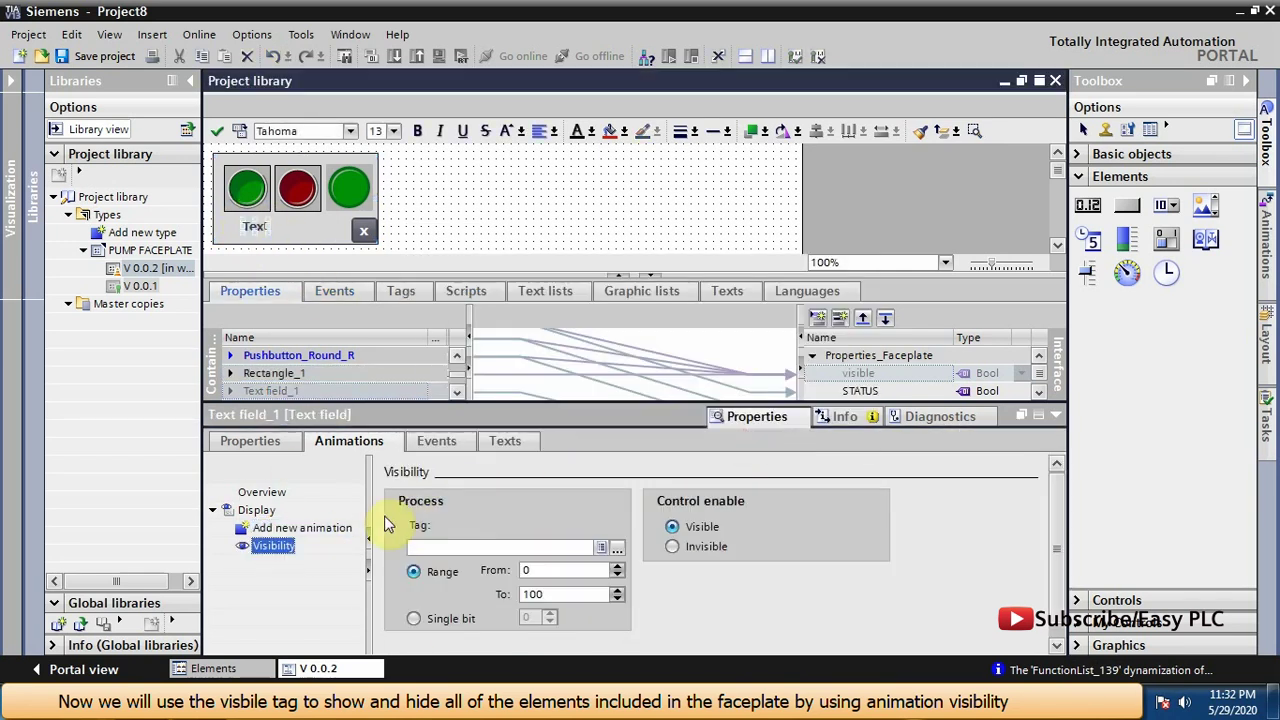
Assign the faceplate property visible as the text field's visibility tag, evaluated as single bit 0 with control set to Visible
left_click(618, 549)
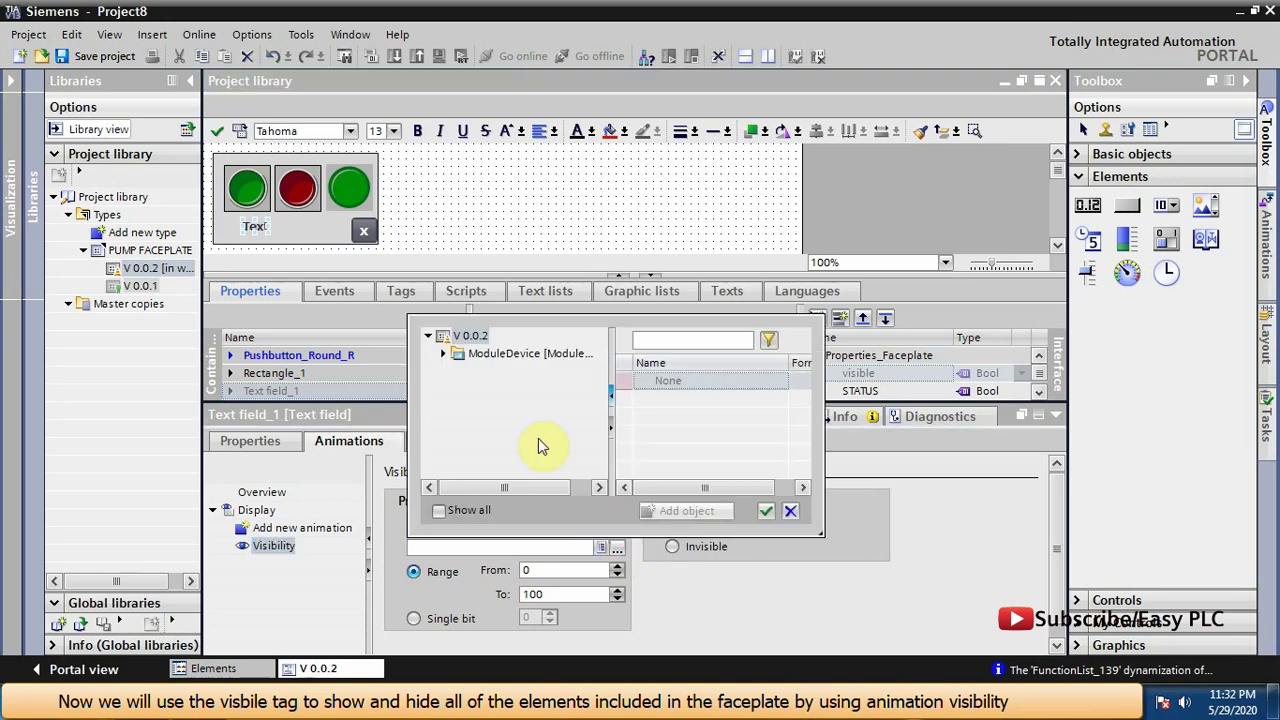
left_click(442, 354)
left_click(478, 372)
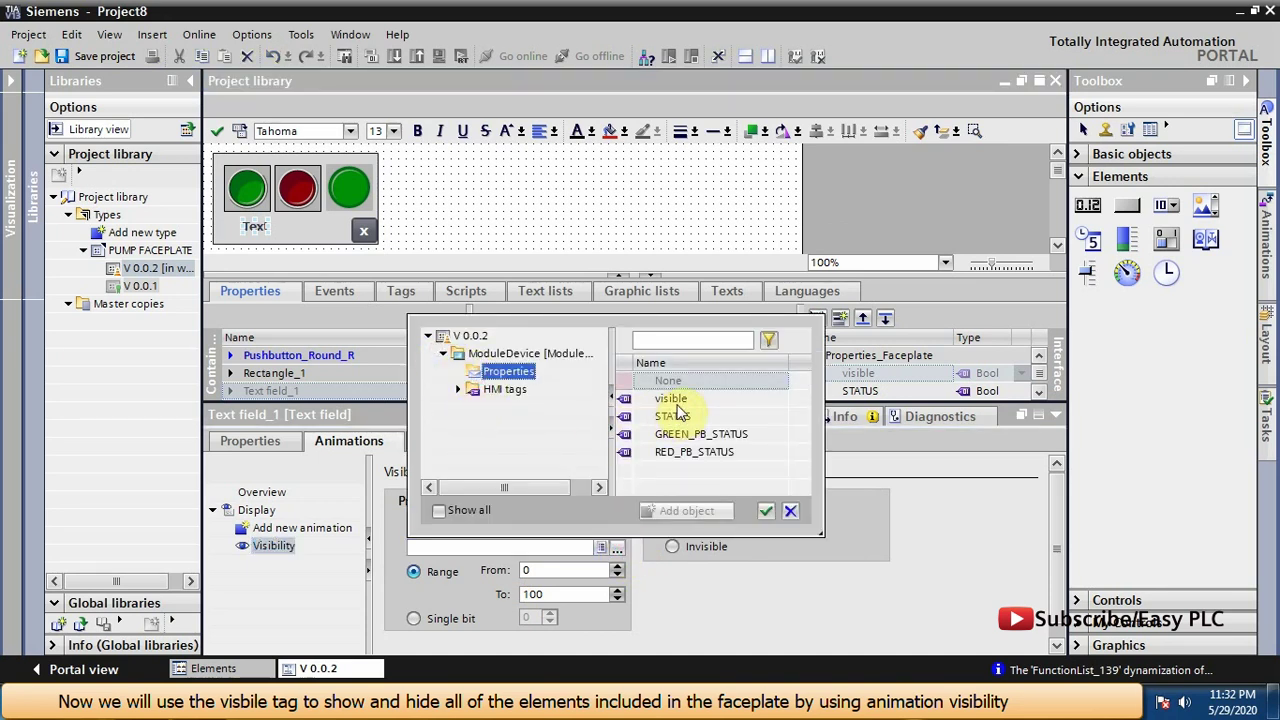
left_click(671, 399)
left_click(765, 511)
left_click(451, 620)
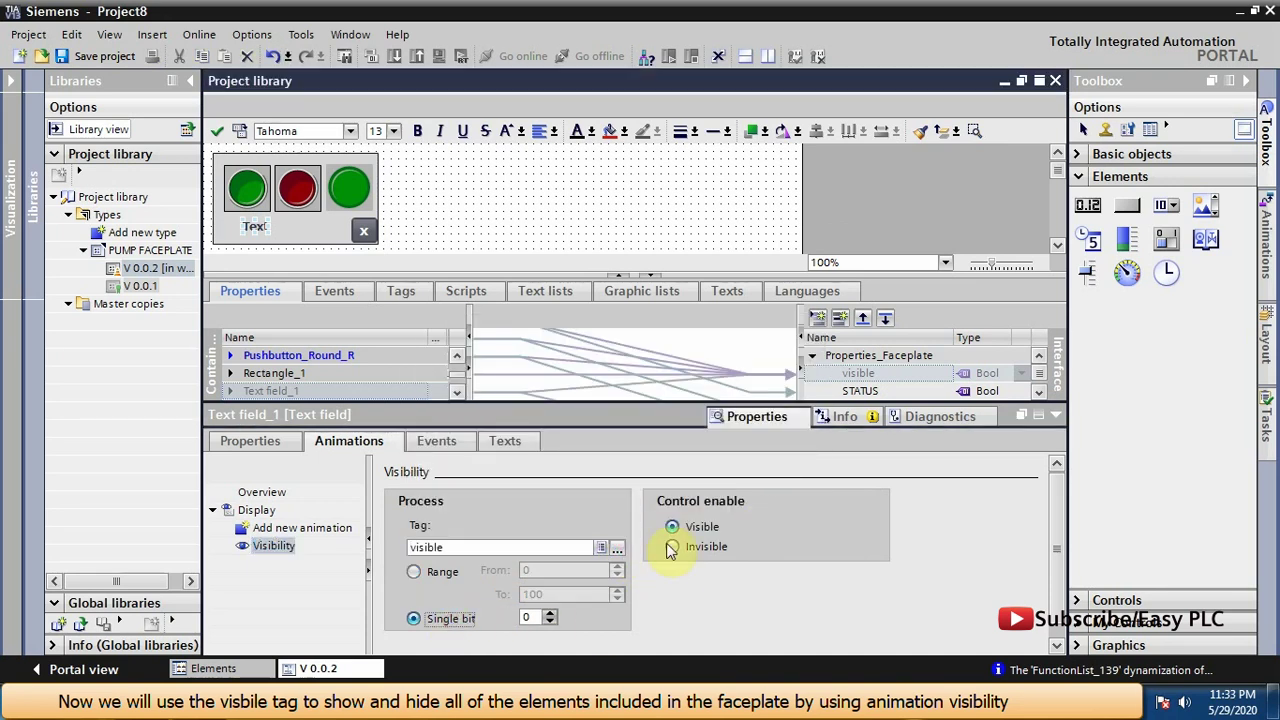
left_click(672, 526)
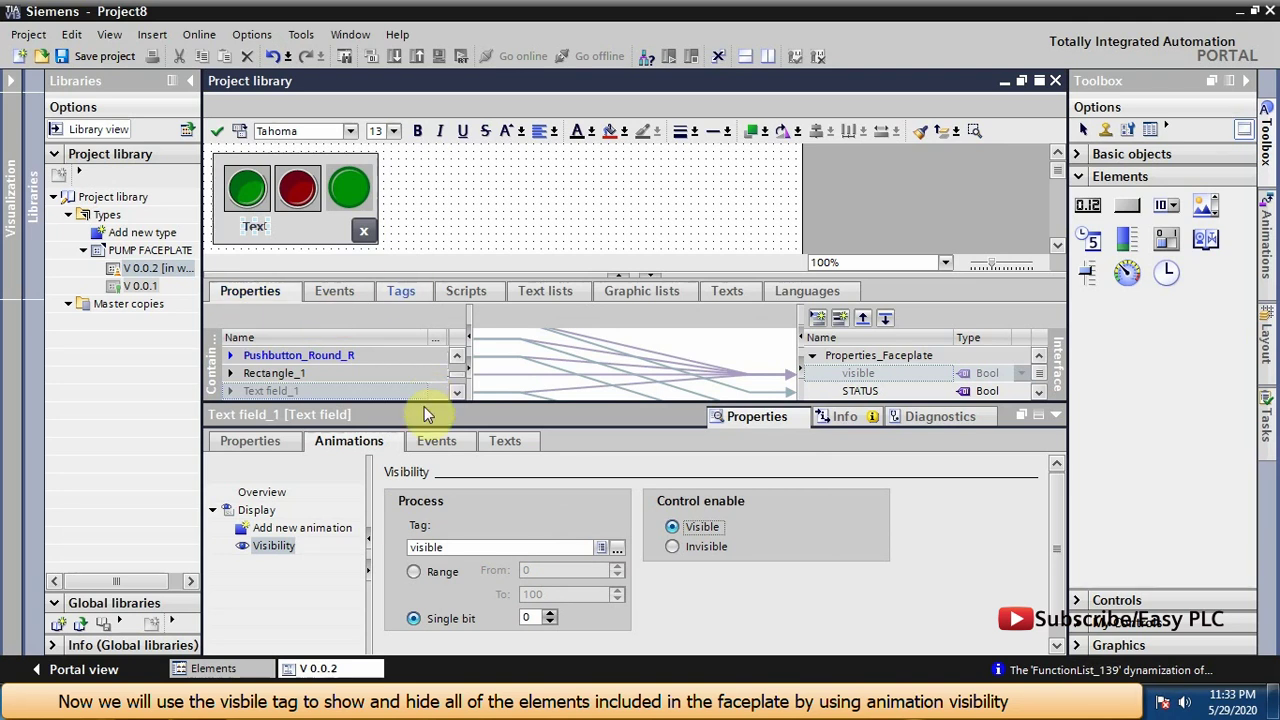
Add a visibility animation to the faceplate's small x button
left_click_drag(427, 414, 477, 534)
left_click_drag(457, 411, 457, 278)
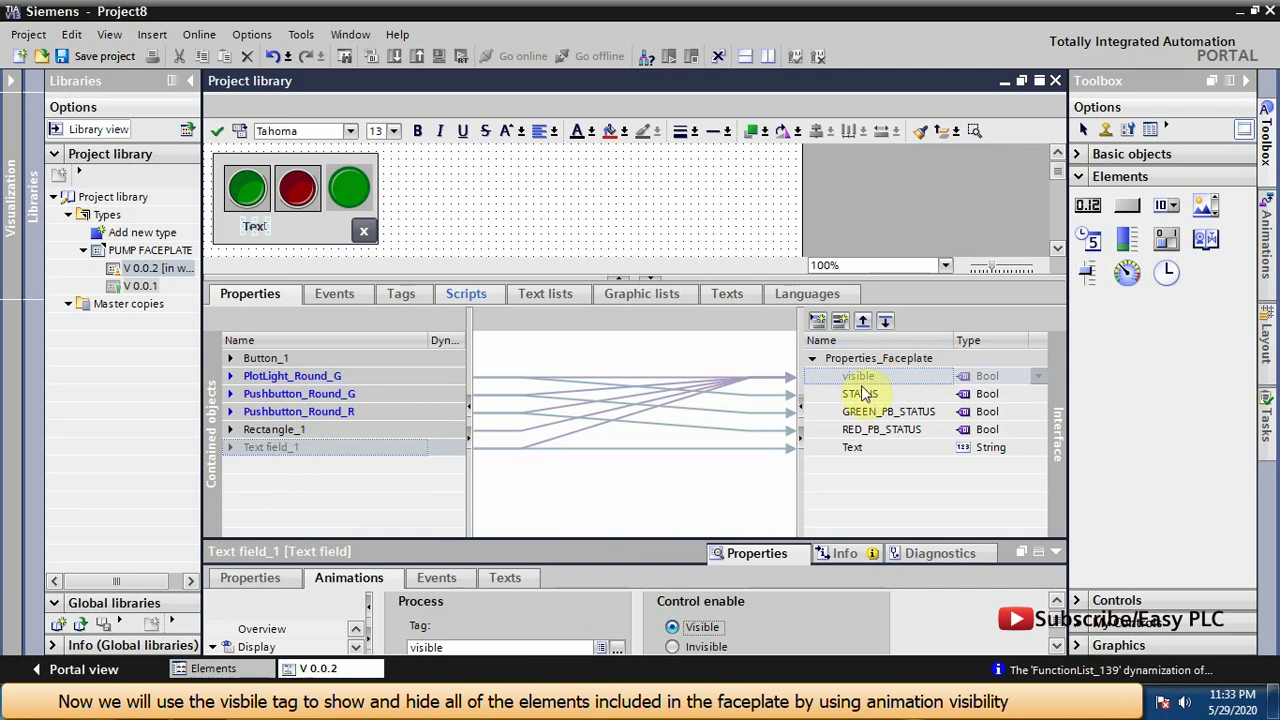
left_click(366, 240)
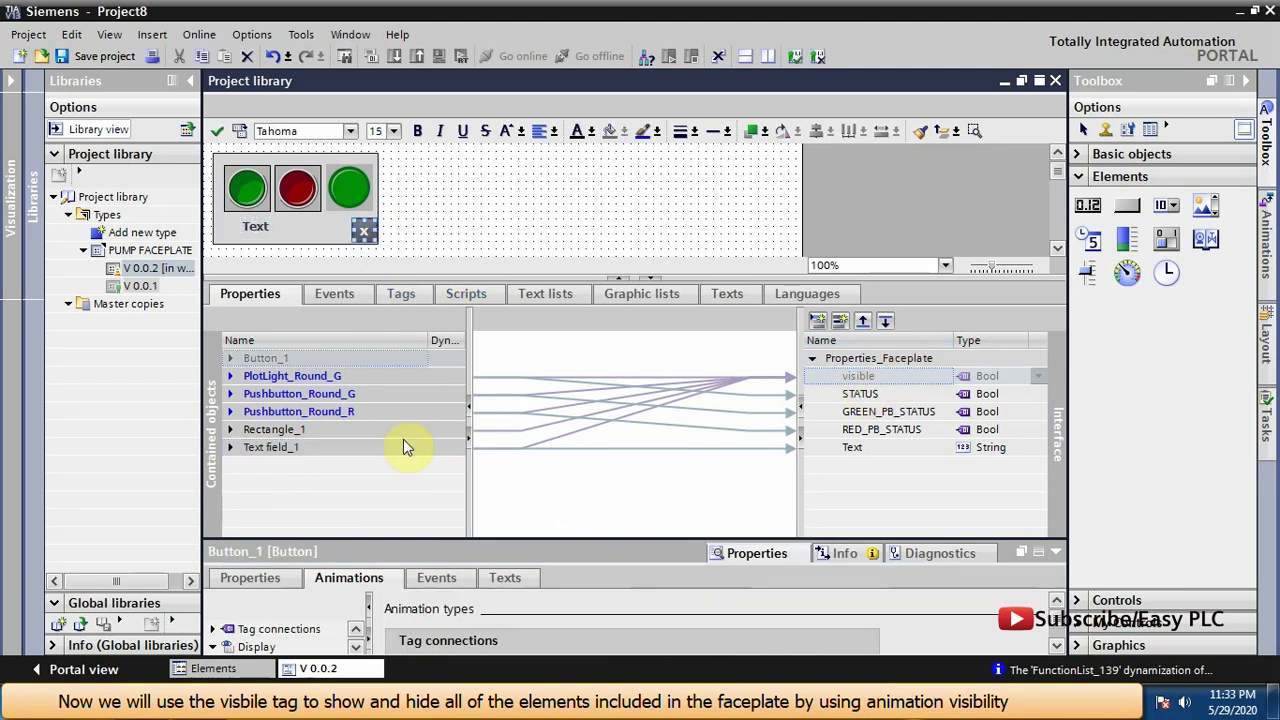
left_click(352, 494)
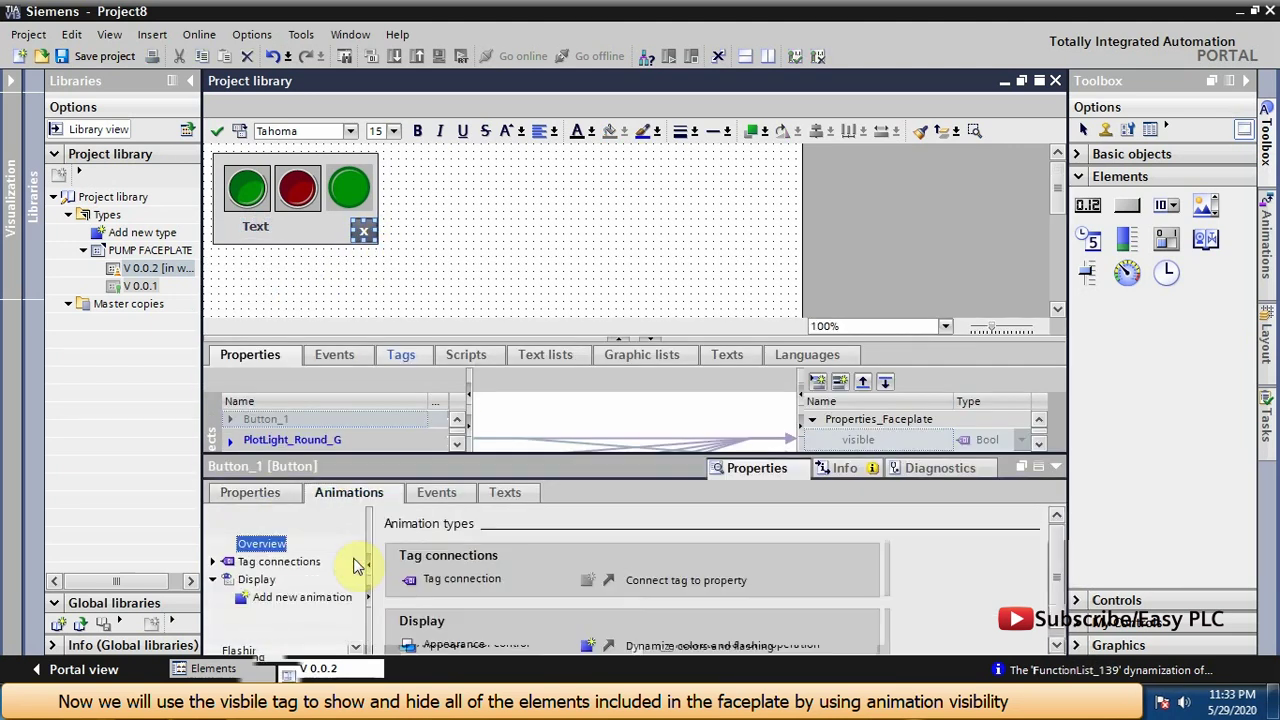
double_click(290, 599)
left_click(452, 332)
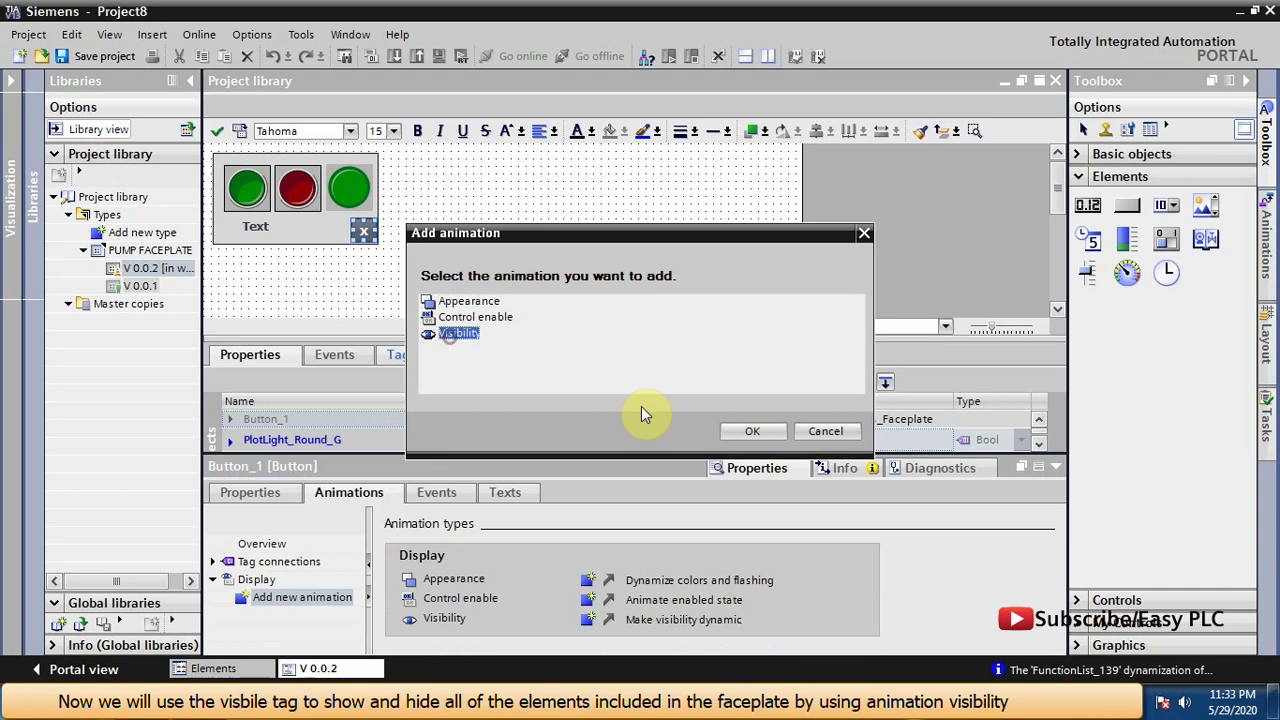
left_click(747, 431)
Assign the faceplate property visible as the x button's visibility tag, evaluated as single bit 0 with control set to Visible
left_click(618, 603)
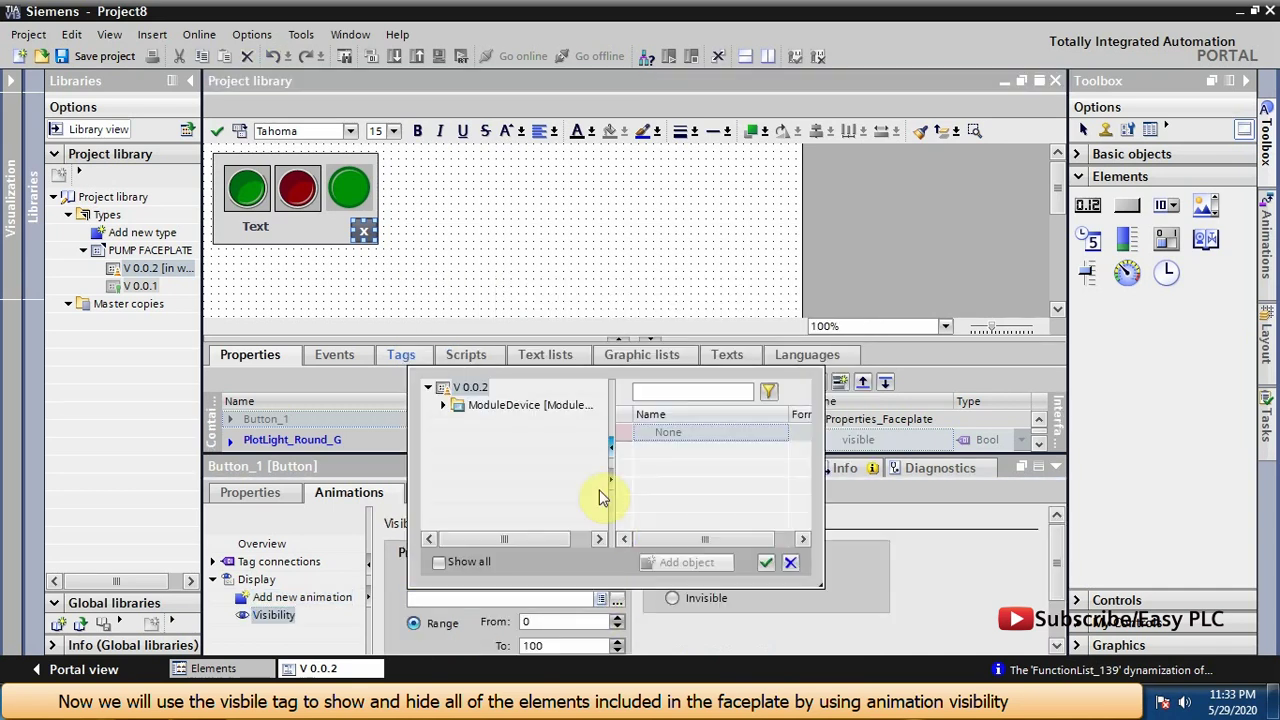
left_click(447, 403)
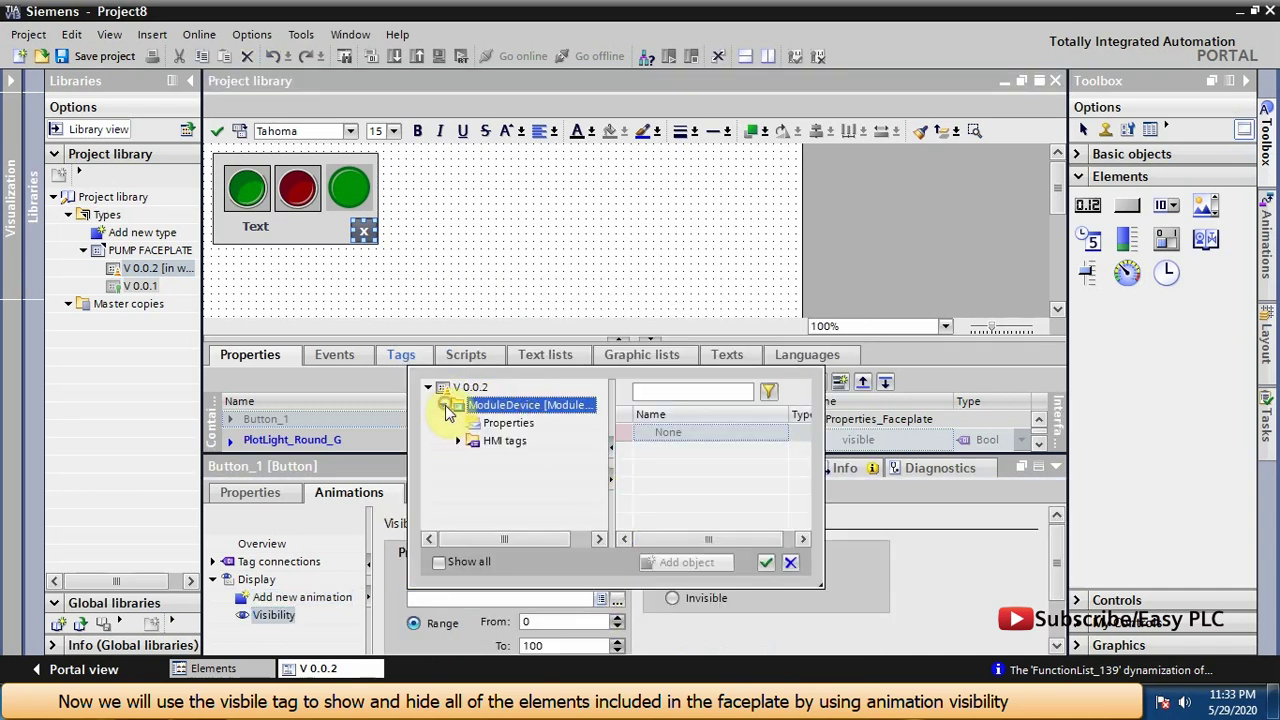
left_click(482, 424)
left_click(665, 446)
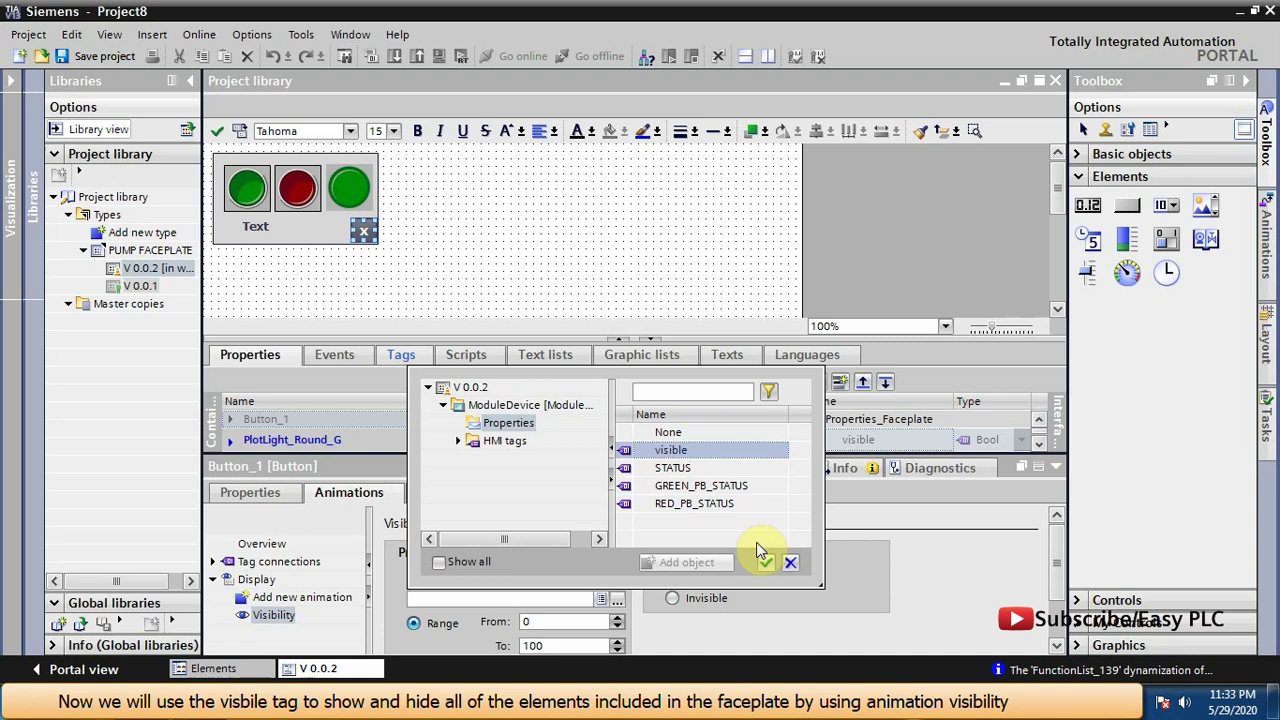
left_click(766, 562)
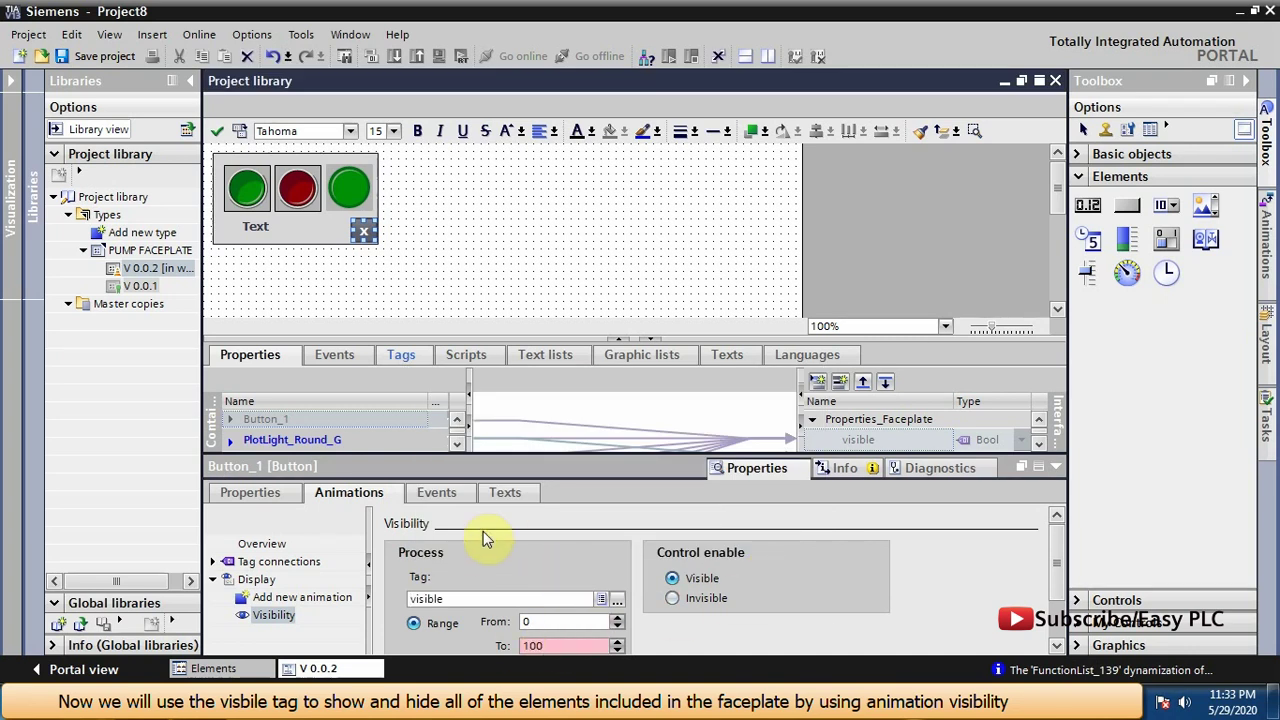
left_click_drag(514, 459, 512, 429)
left_click(454, 633)
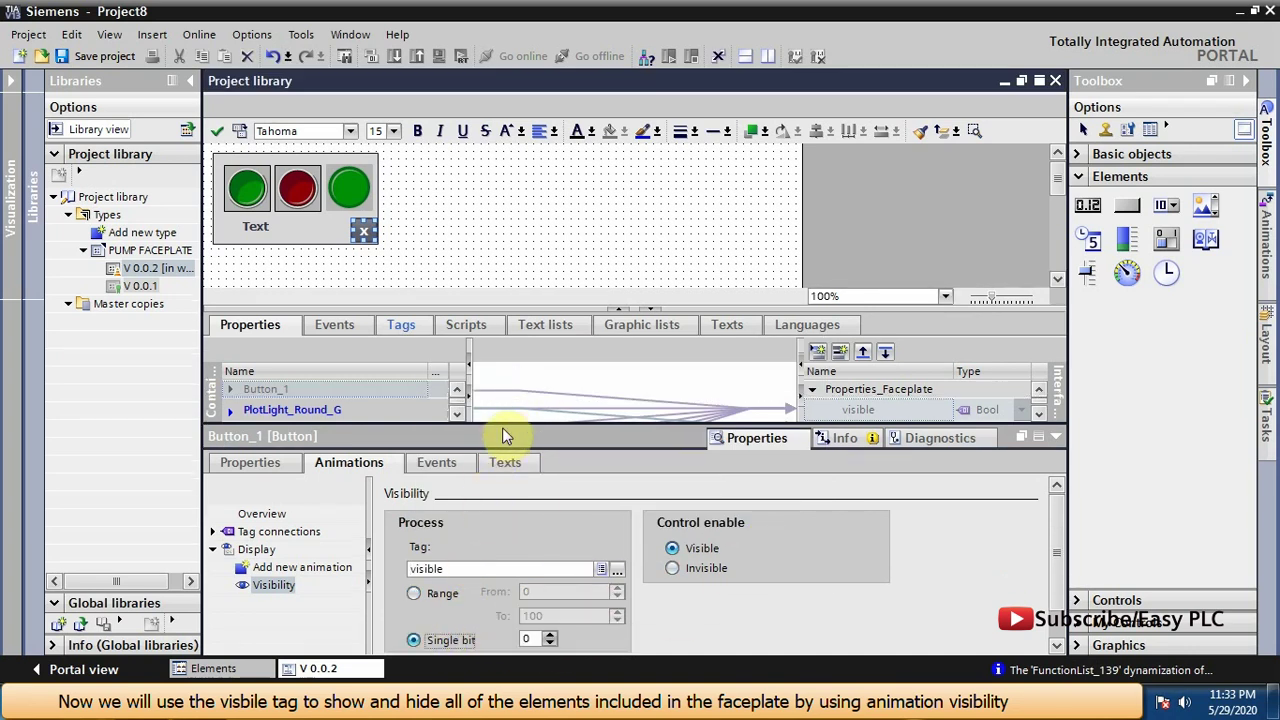
left_click(490, 258)
Expose the x button's Click event as an interface event of the faceplate
left_click_drag(476, 421, 486, 463)
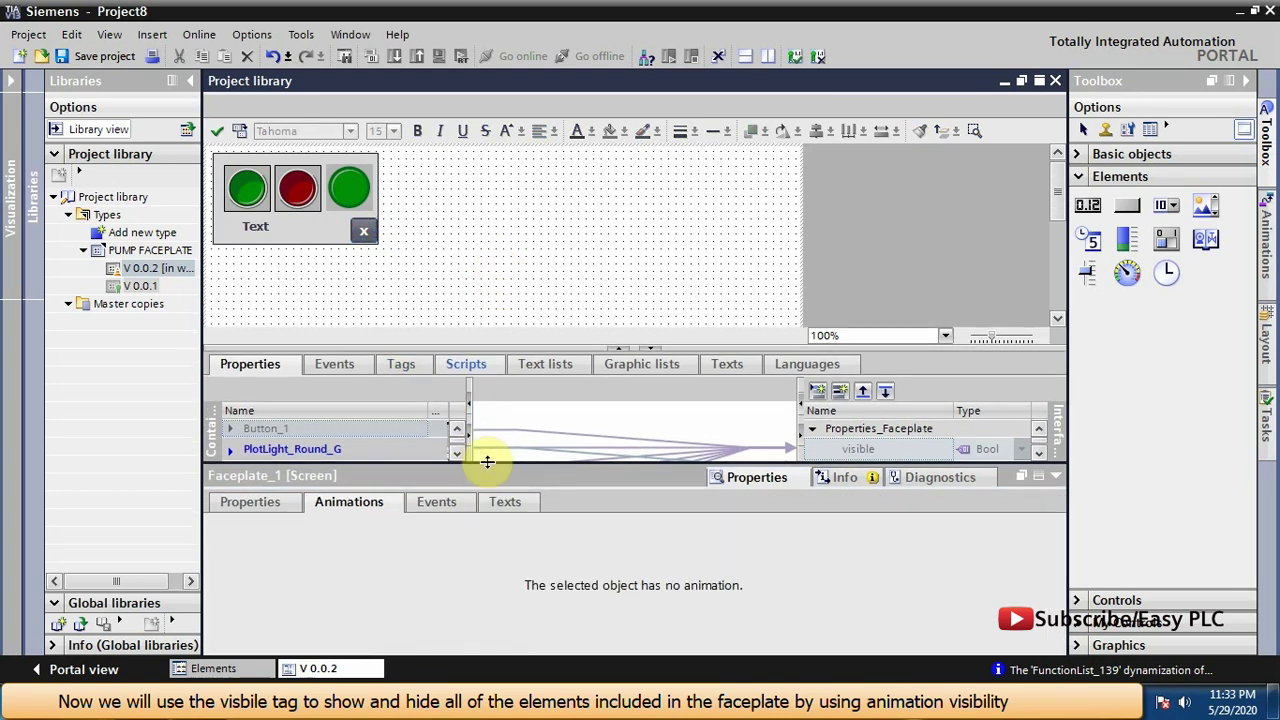
left_click_drag(471, 346, 486, 266)
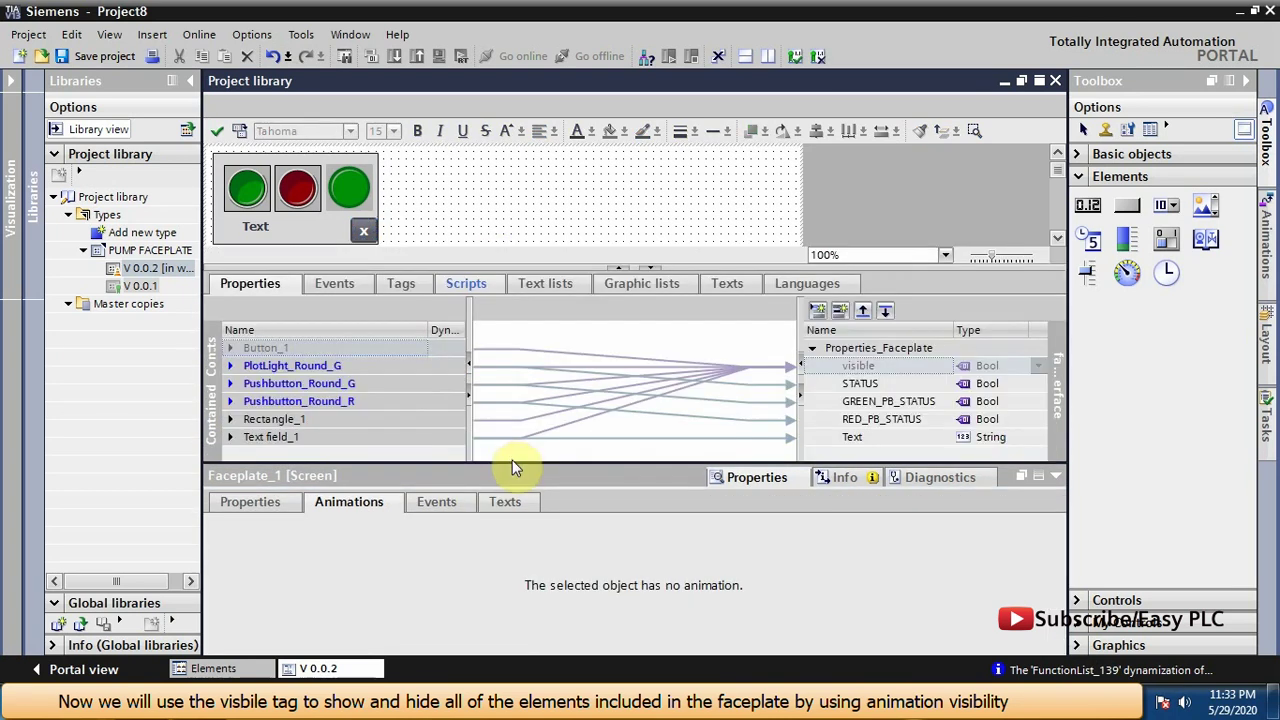
left_click_drag(513, 465, 518, 500)
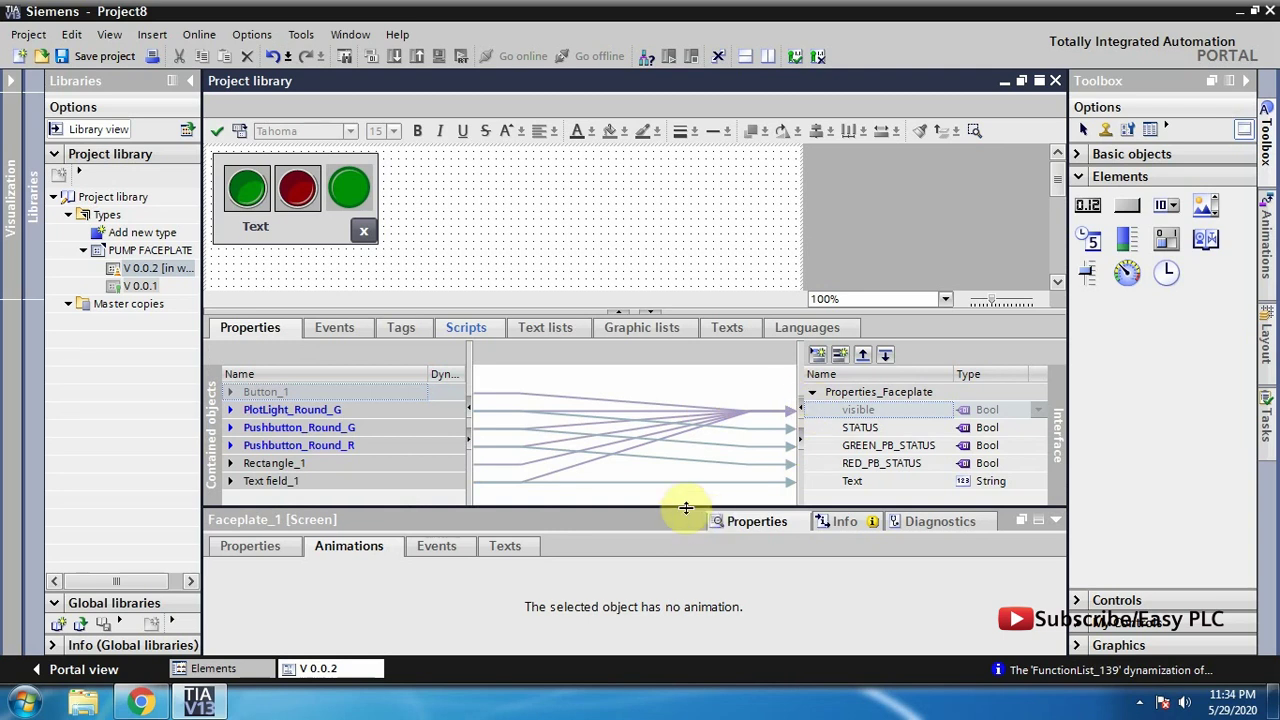
left_click_drag(686, 508, 686, 612)
left_click_drag(678, 415, 688, 266)
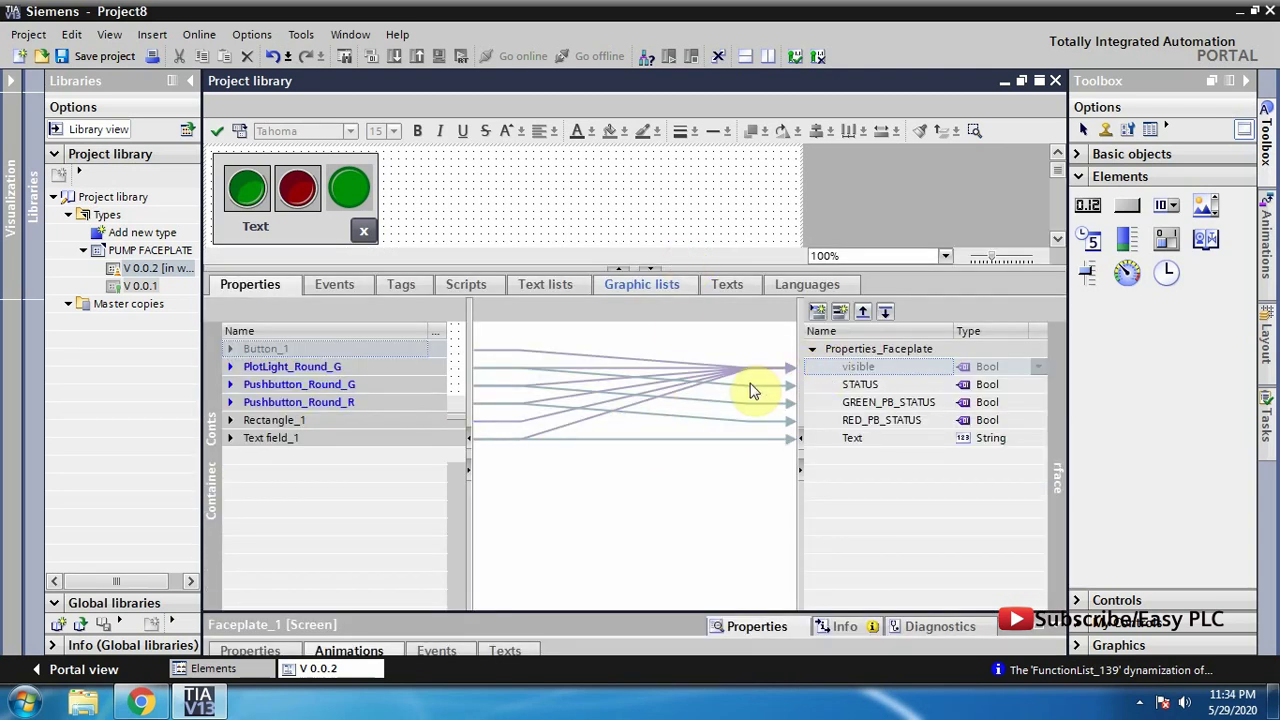
left_click(565, 473)
left_click(338, 286)
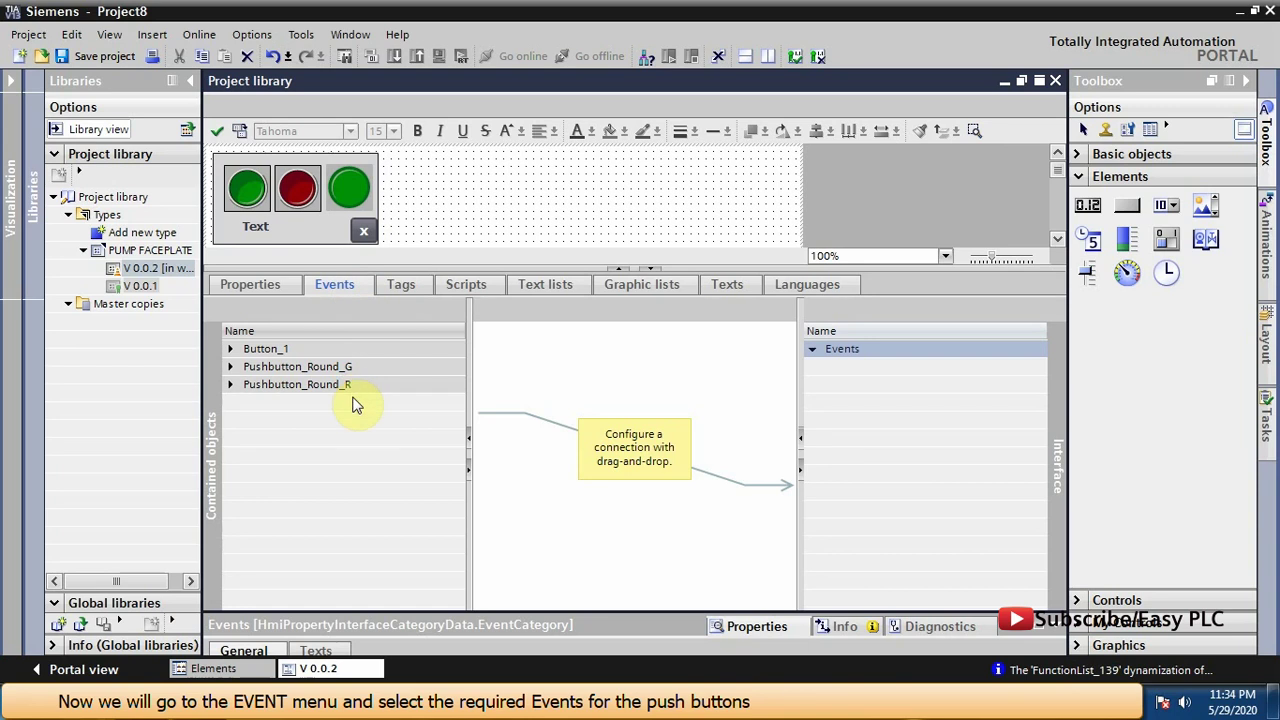
left_click(231, 348)
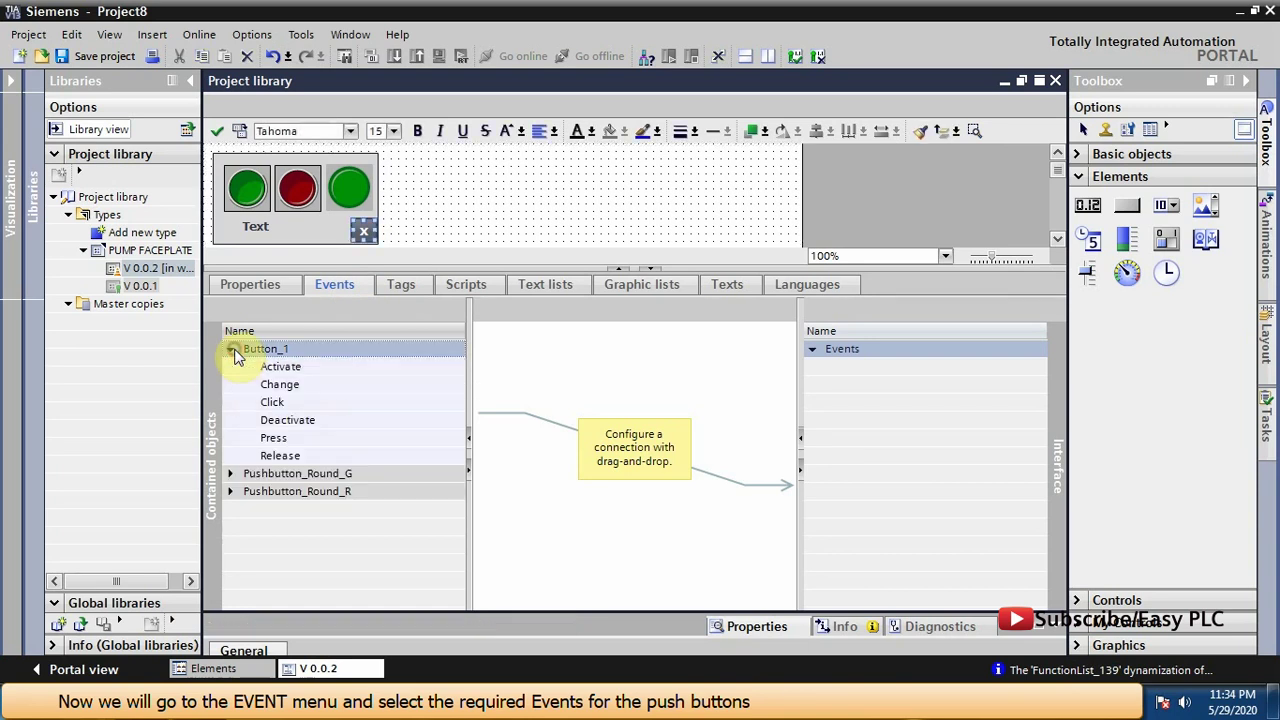
left_click(270, 403)
left_click_drag(270, 405, 822, 368)
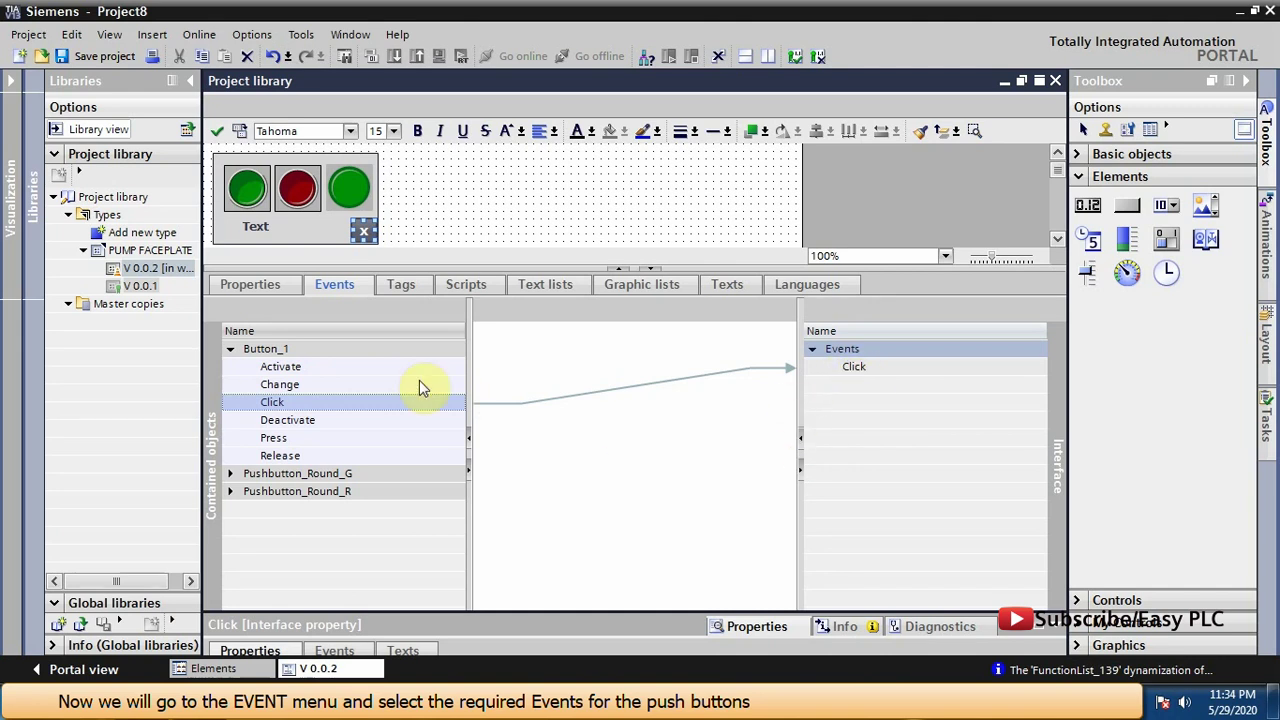
Expose the Switch ON event of Pushbutton_Round_G as an interface event of the faceplate
left_click(230, 349)
left_click(228, 368)
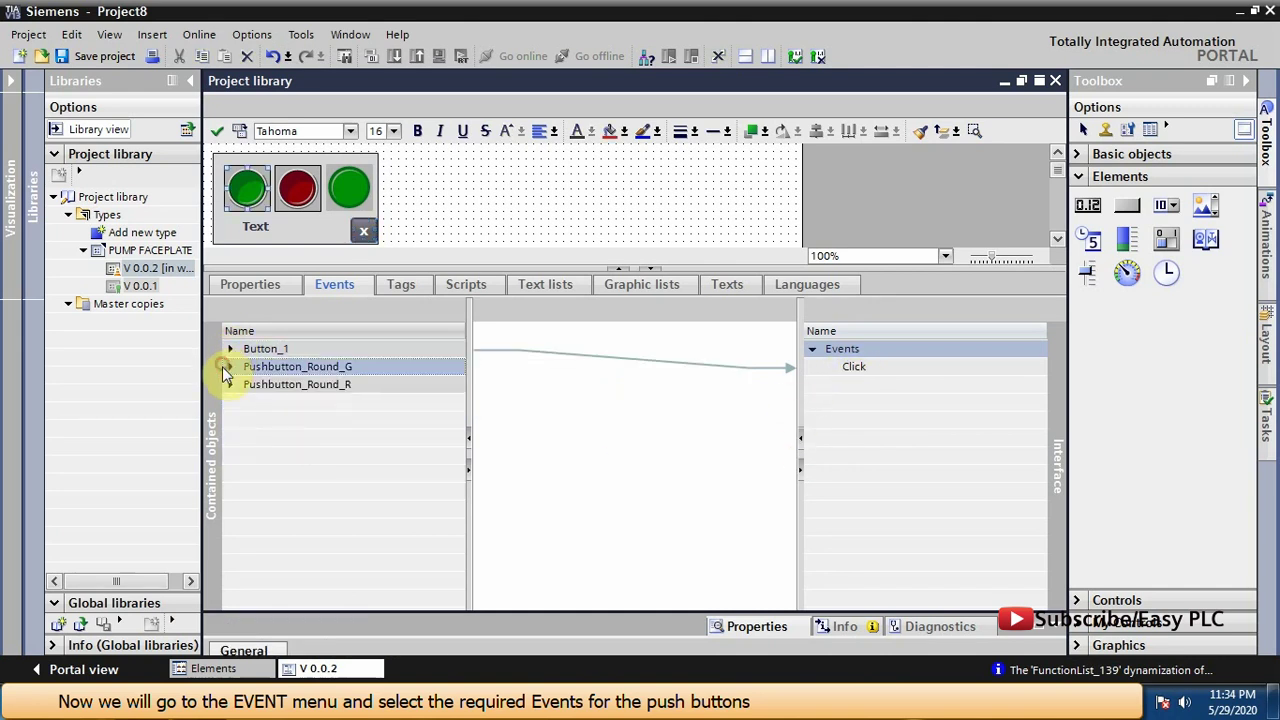
left_click(231, 368)
left_click(284, 458)
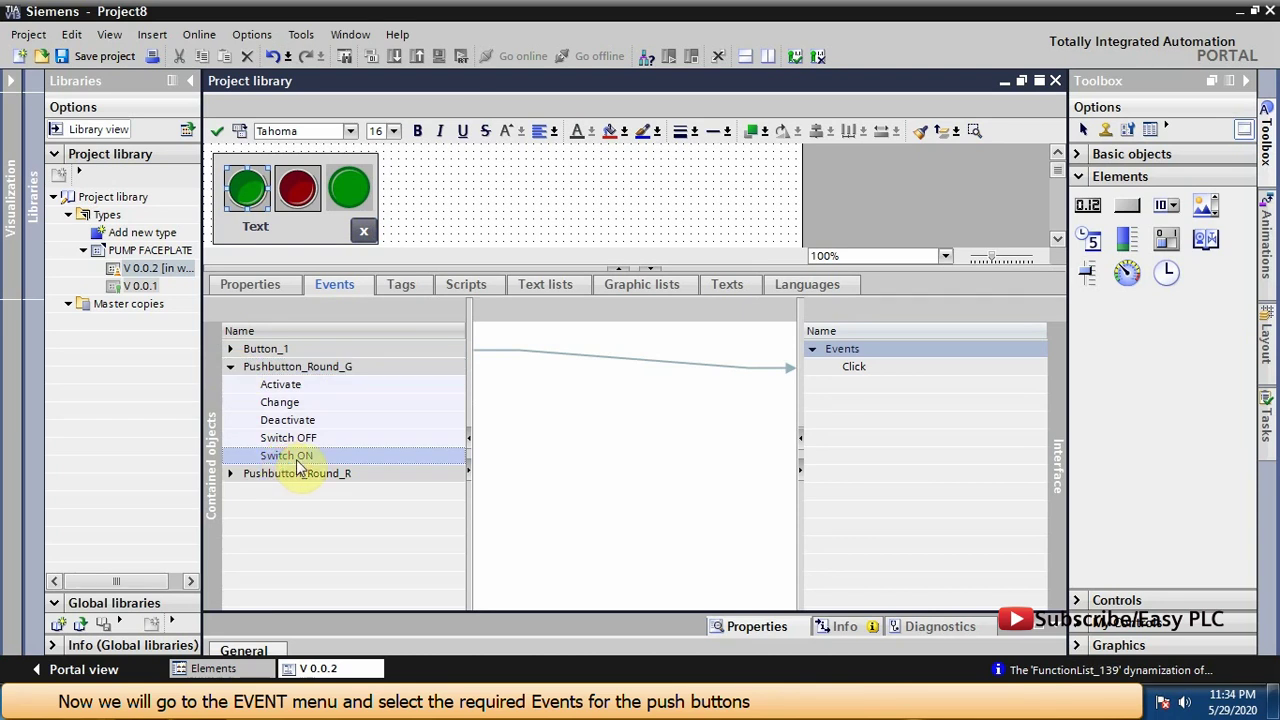
left_click_drag(300, 465, 852, 385)
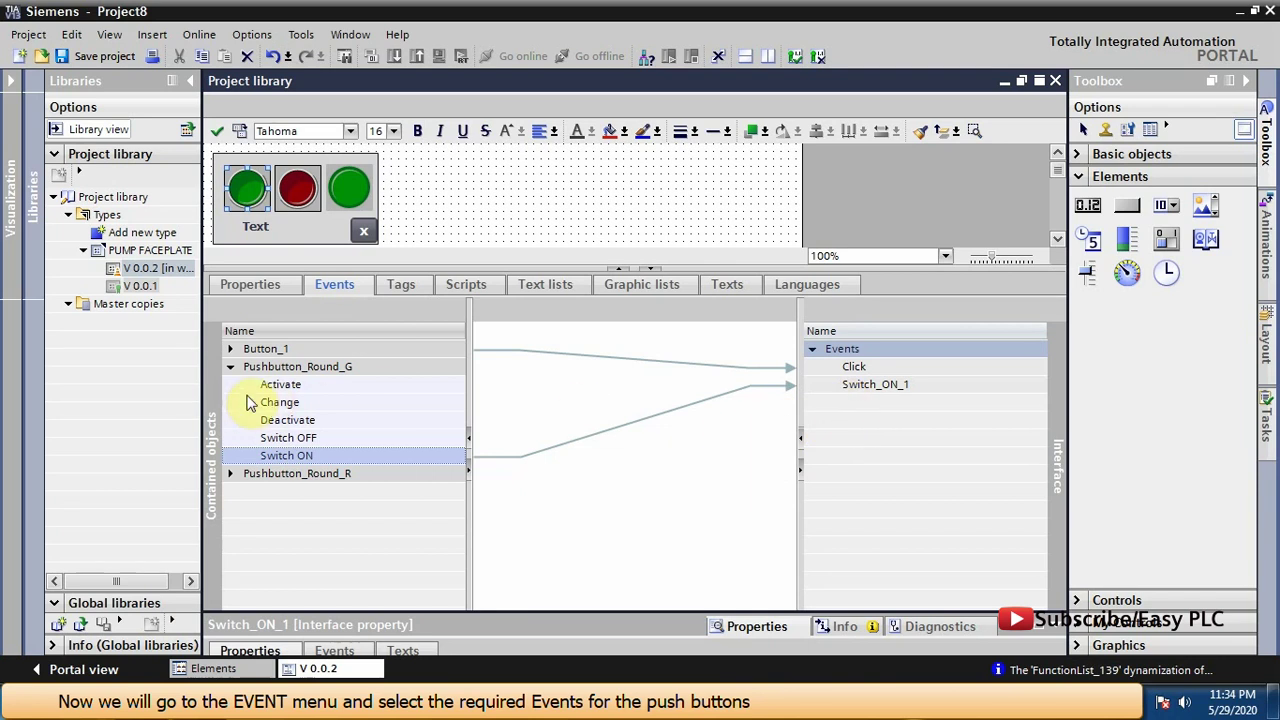
Expose the Switch ON event of Pushbutton_Round_R as an interface event of the faceplate
left_click(229, 368)
left_click(231, 385)
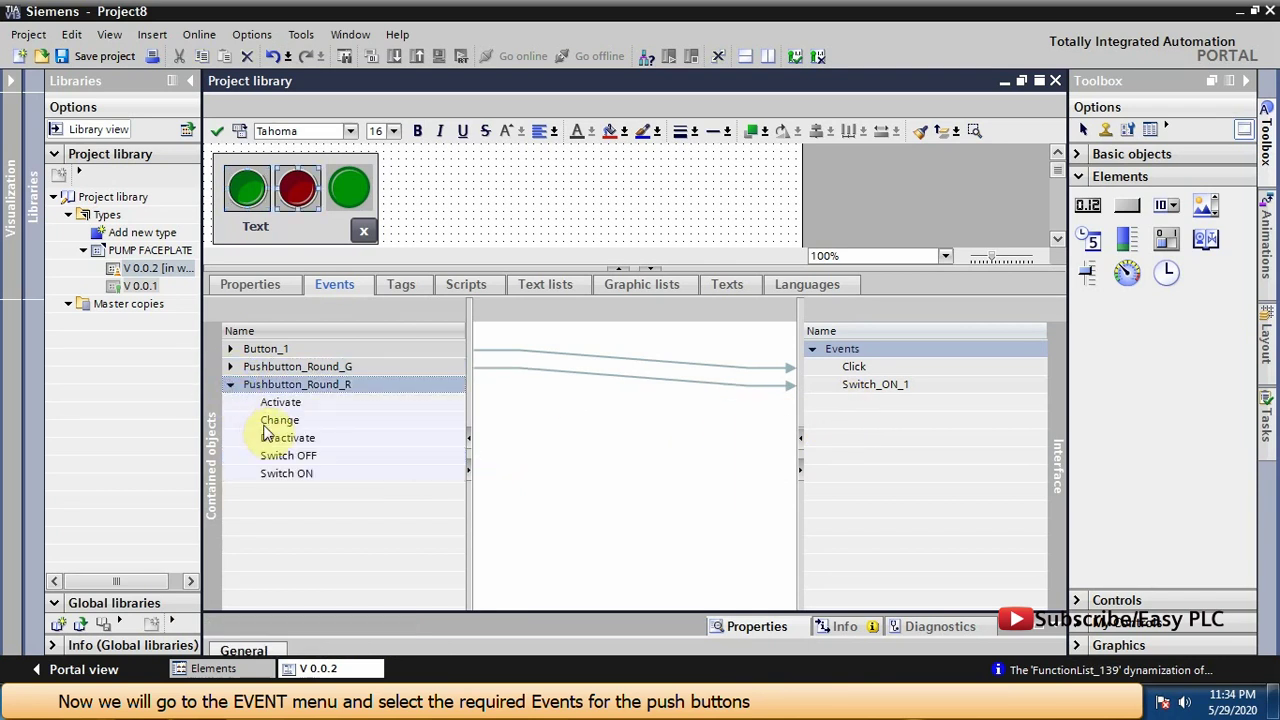
left_click_drag(283, 475, 829, 412)
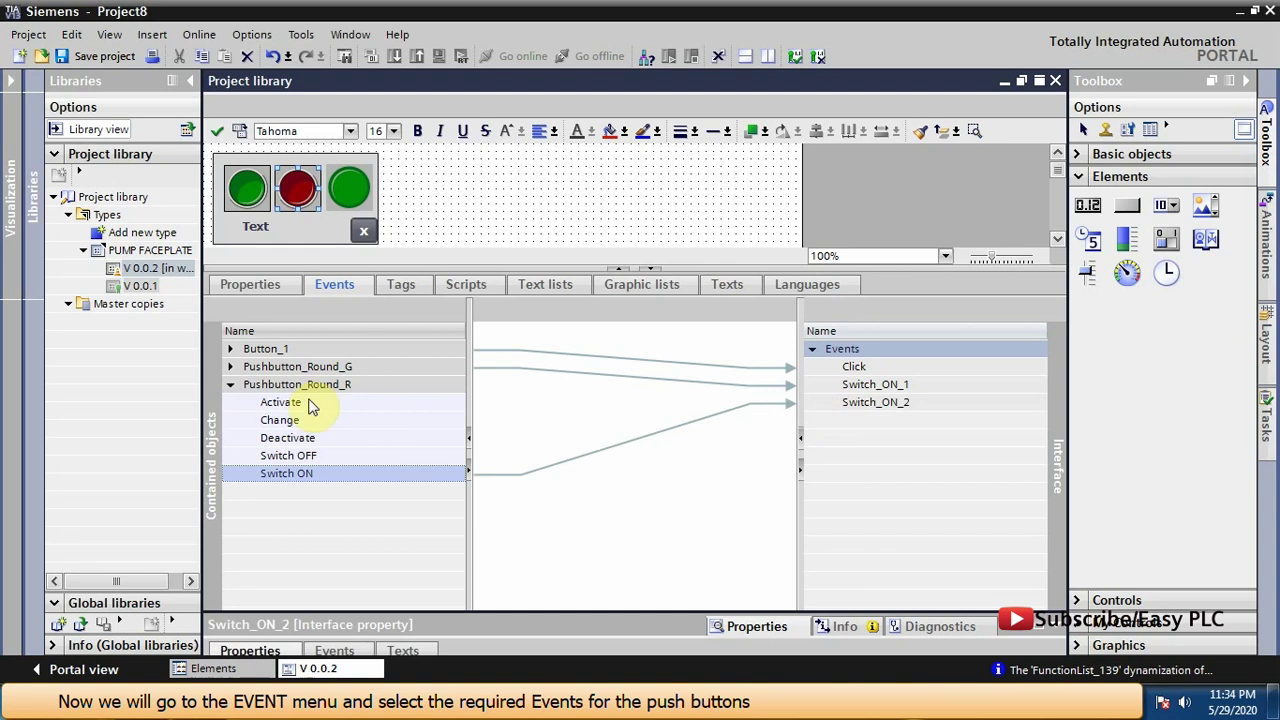
left_click(230, 385)
left_click(640, 504)
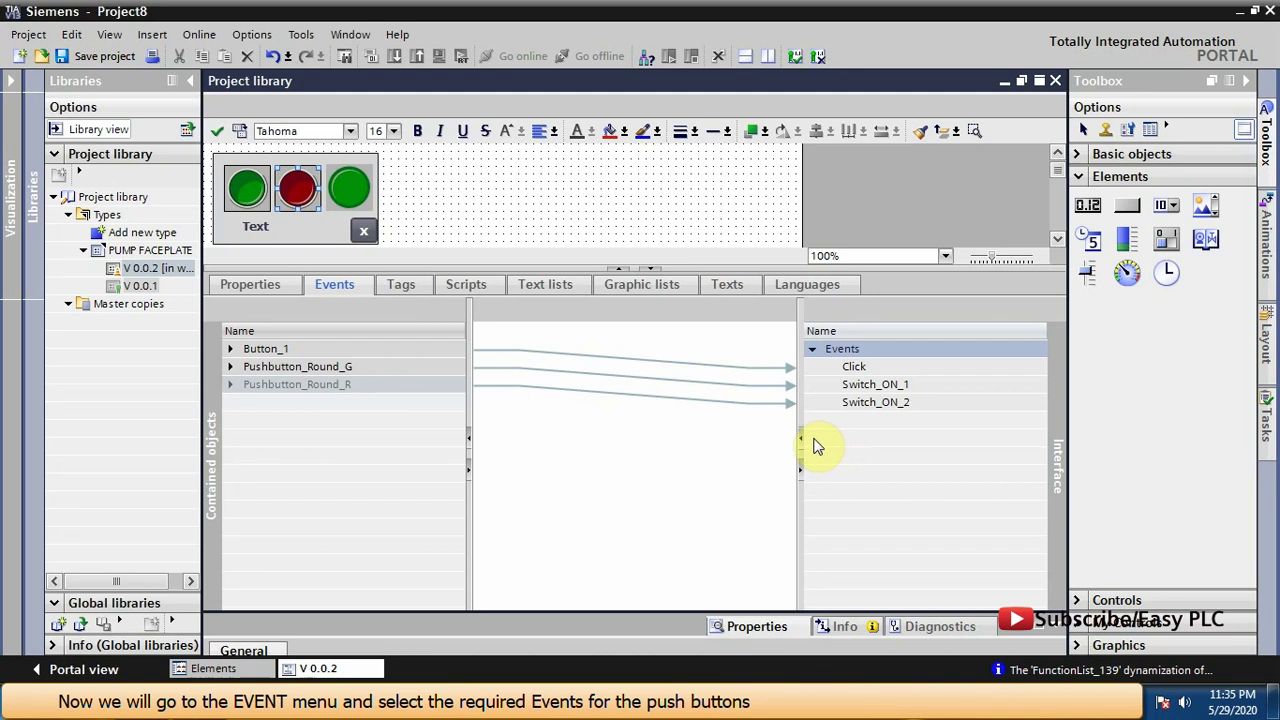
left_click_drag(799, 413, 719, 418)
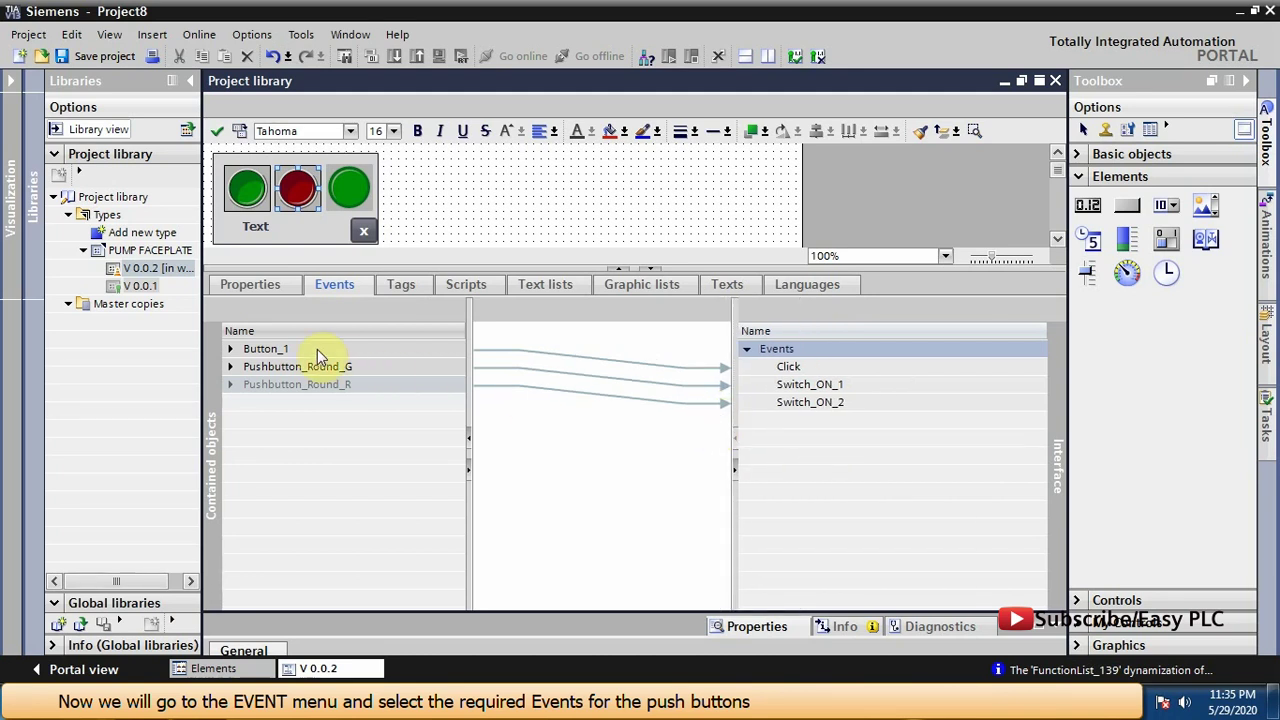
Release version V 0.0.2 of the PUMP FACEPLATE type with the proposed properties
left_click(272, 352)
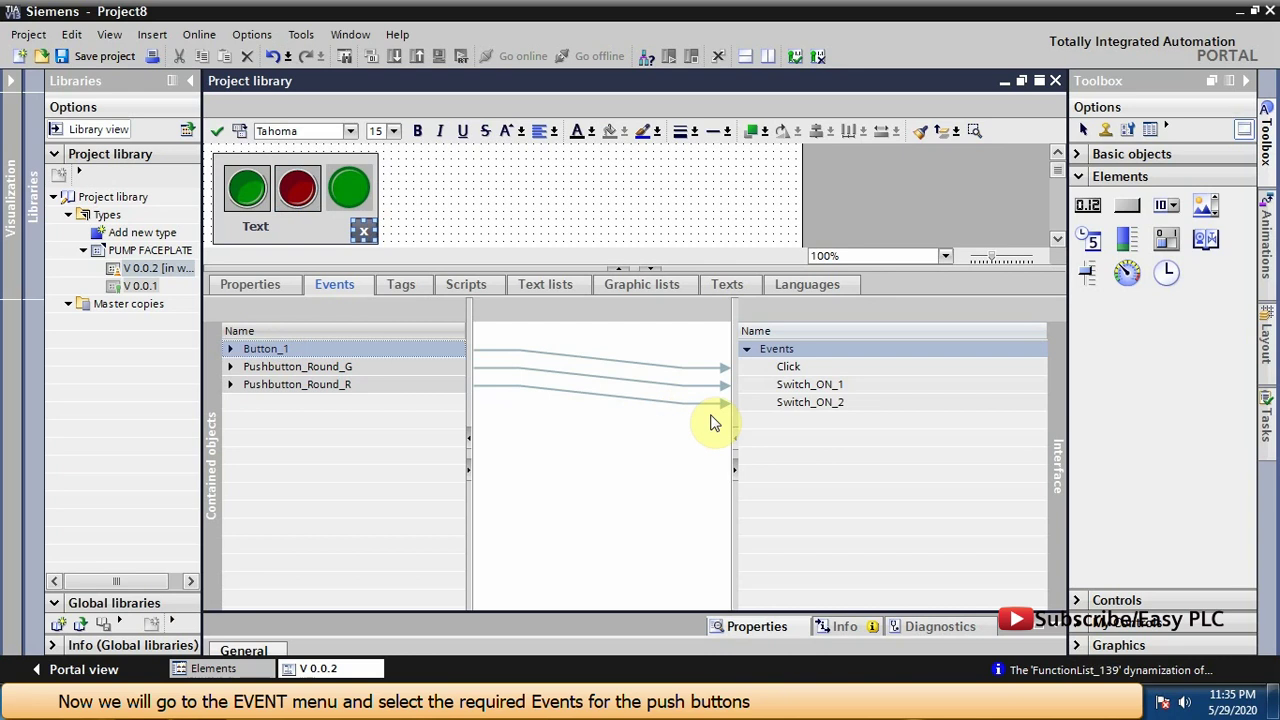
left_click_drag(509, 269, 516, 349)
left_click(491, 290)
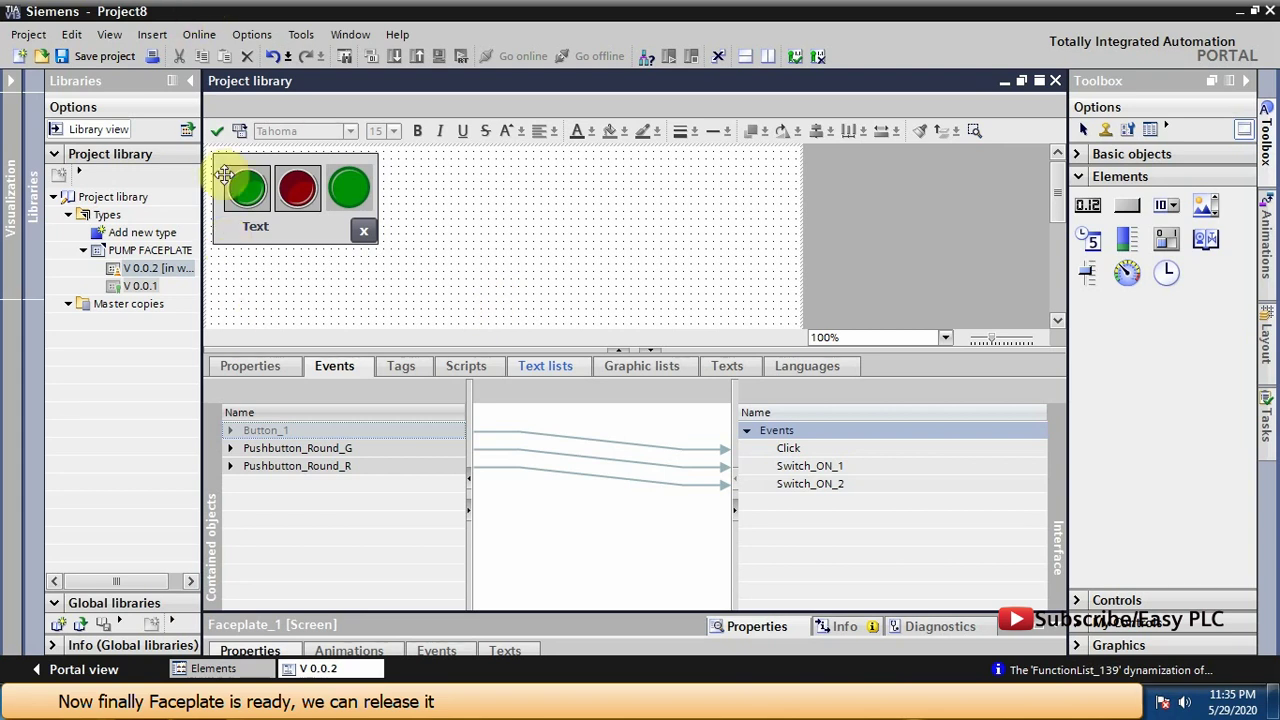
left_click(170, 269)
right_click(172, 268)
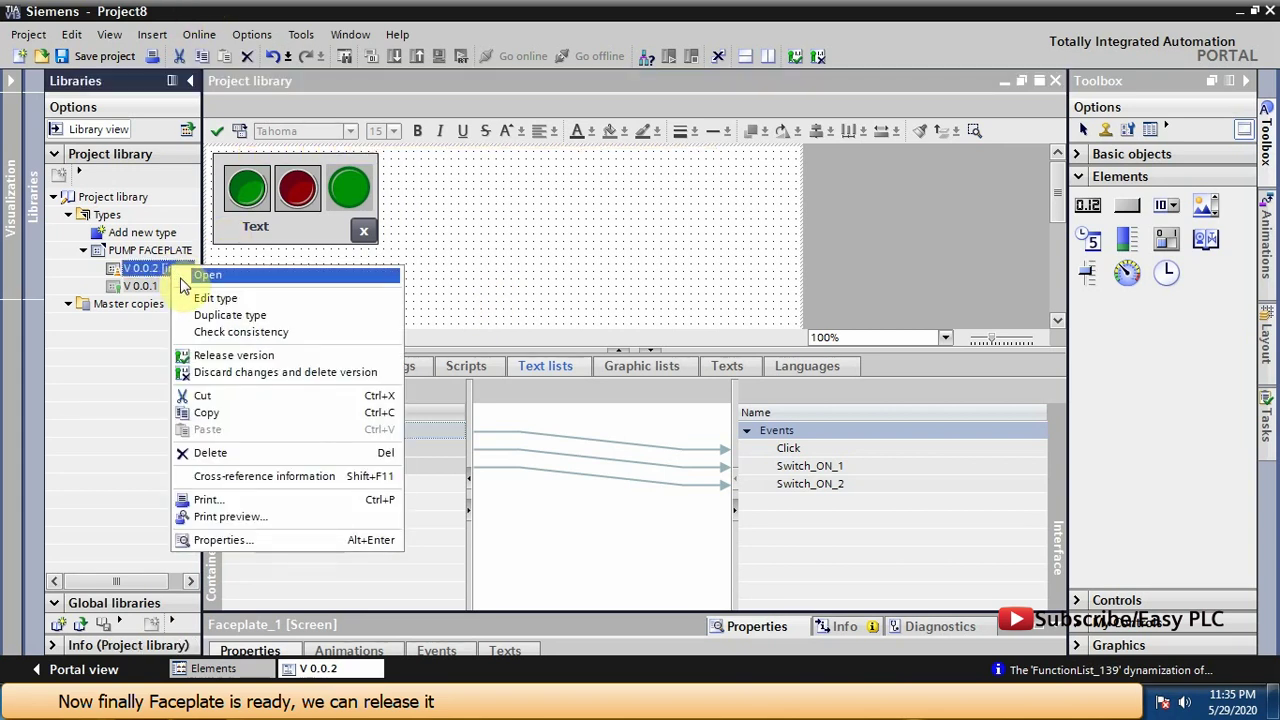
left_click(253, 357)
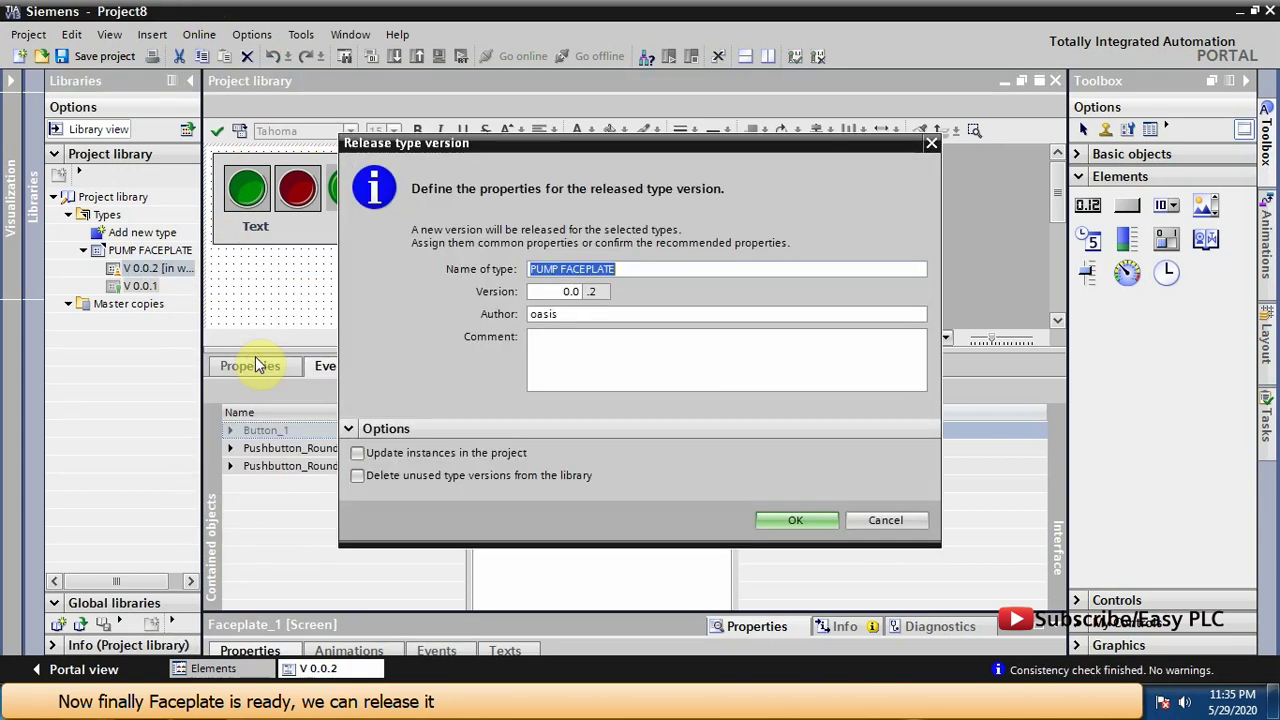
left_click(807, 520)
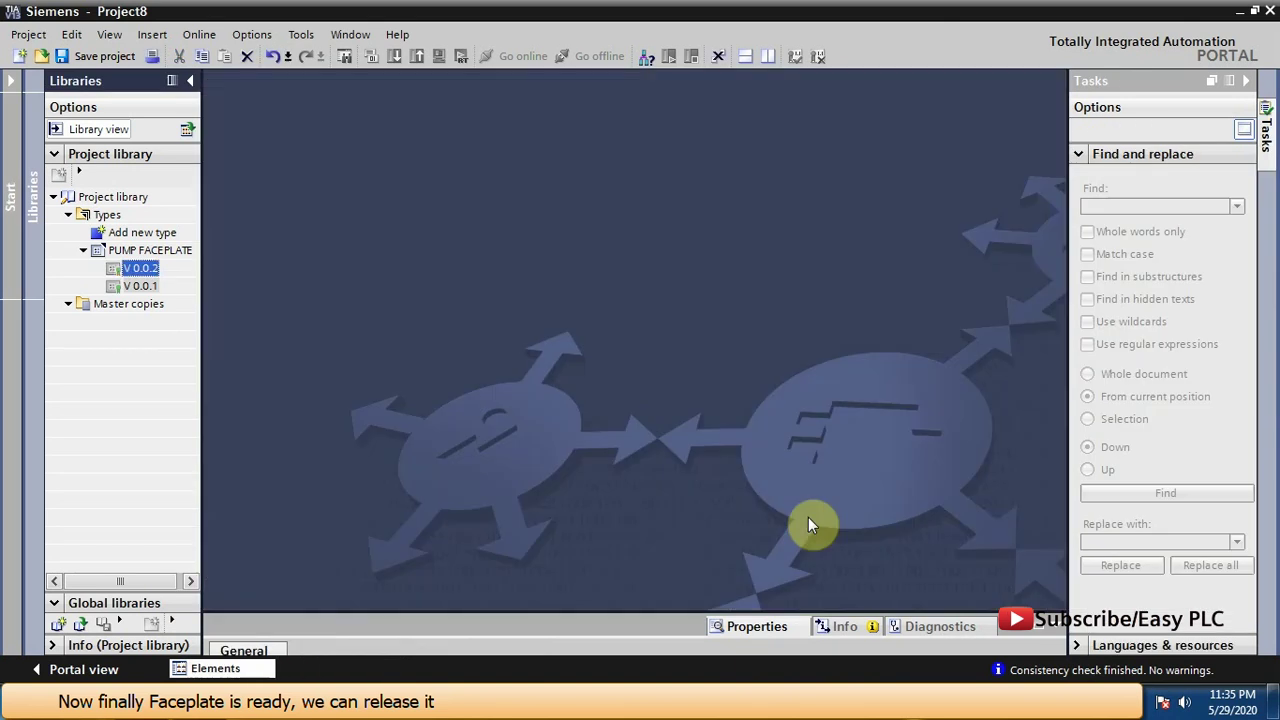
Replace the old faceplate instance on Screen_1 with PUMP FACEPLATE version V 0.0.2
left_click(12, 93)
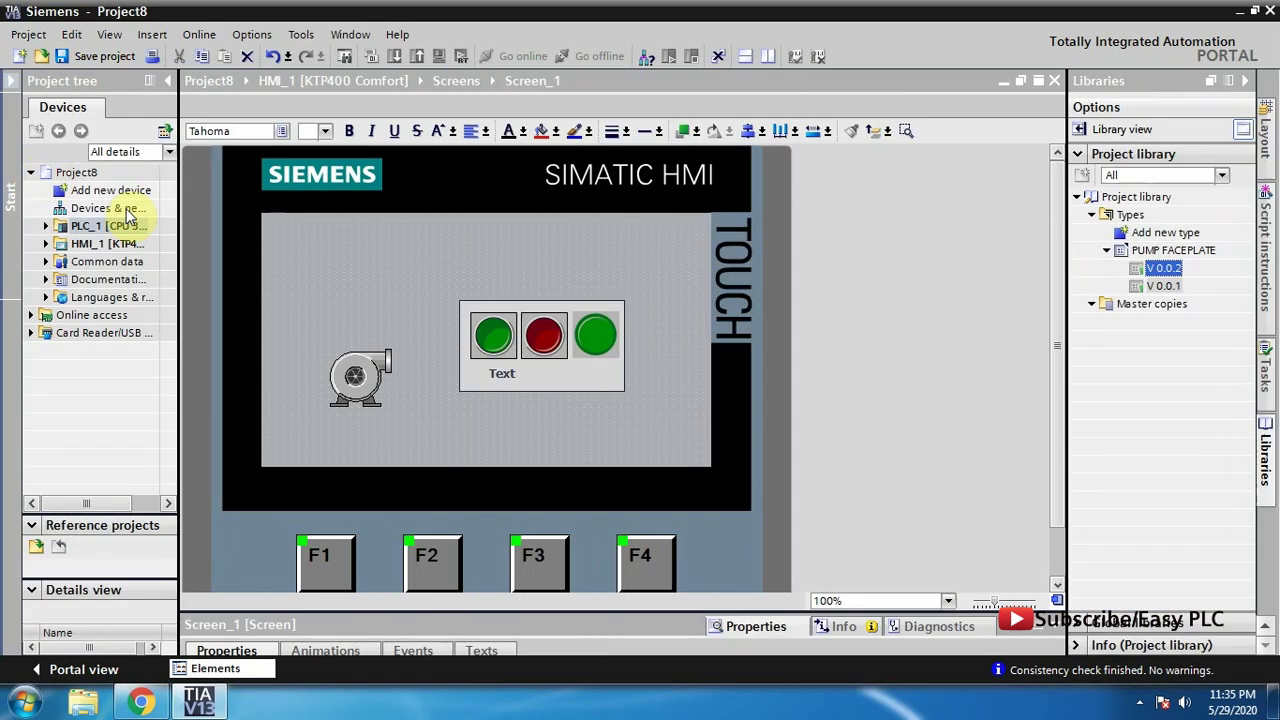
left_click(517, 367)
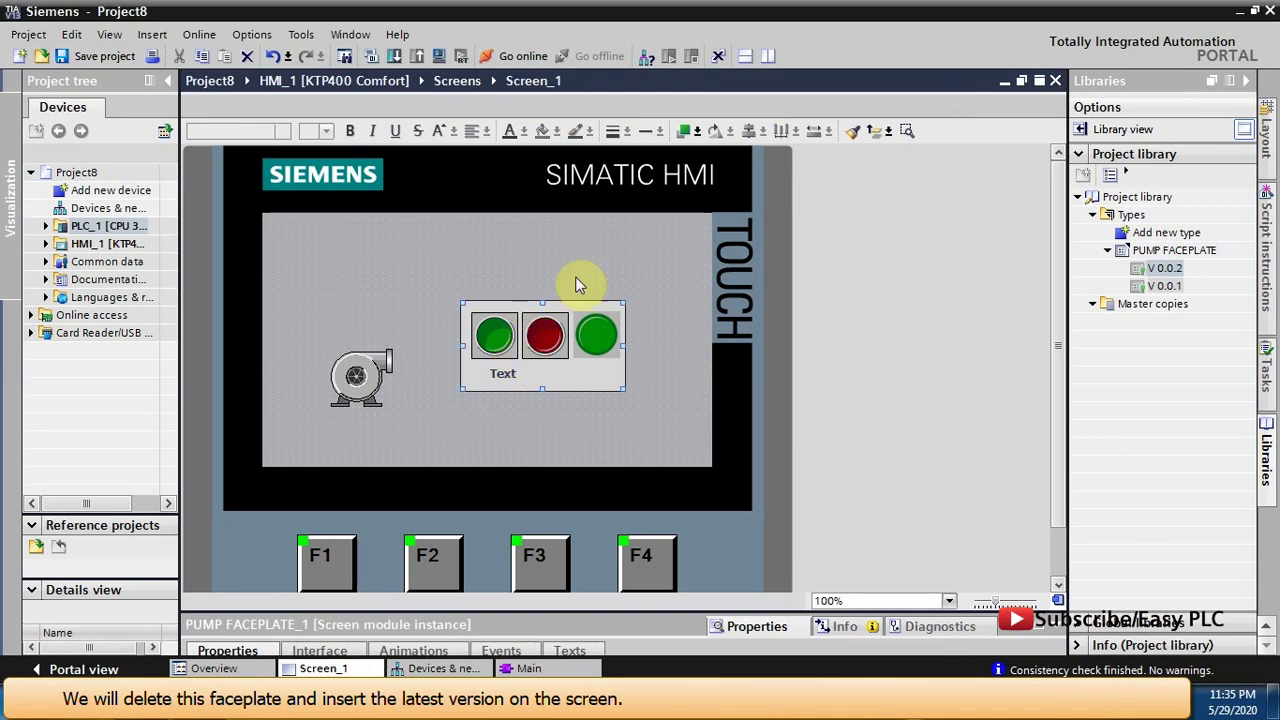
left_click(1163, 288)
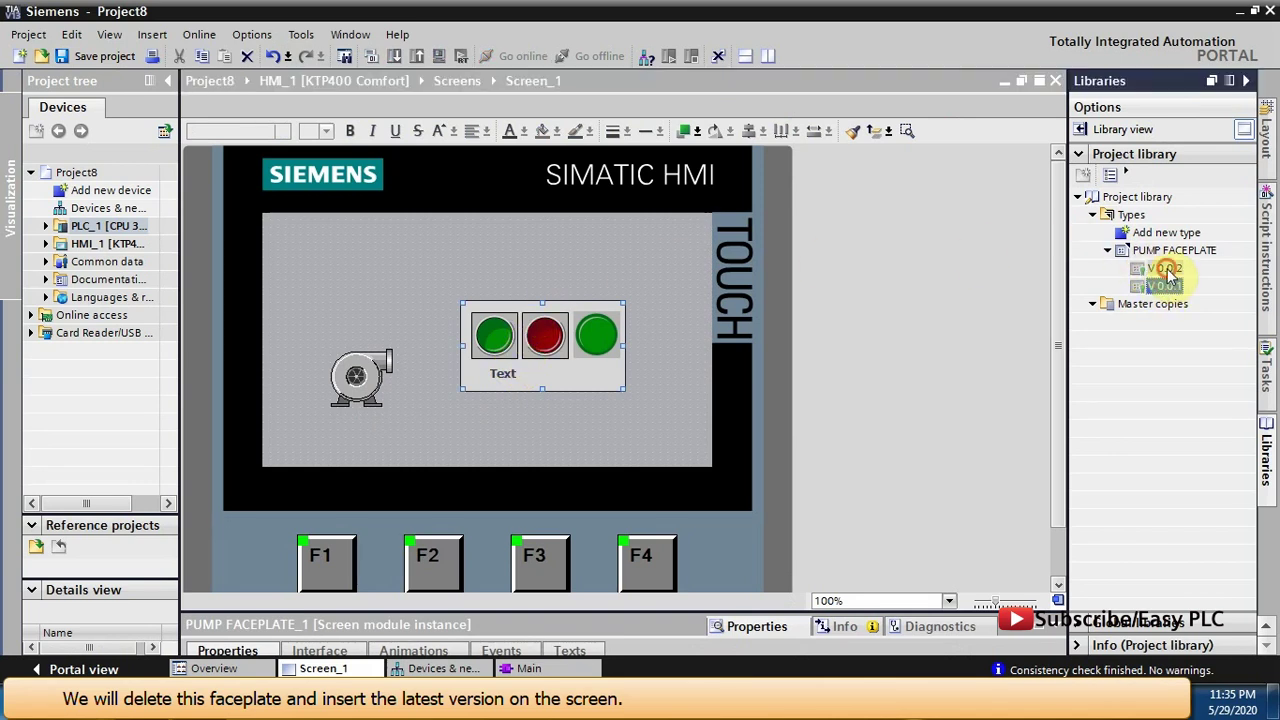
left_click(485, 345)
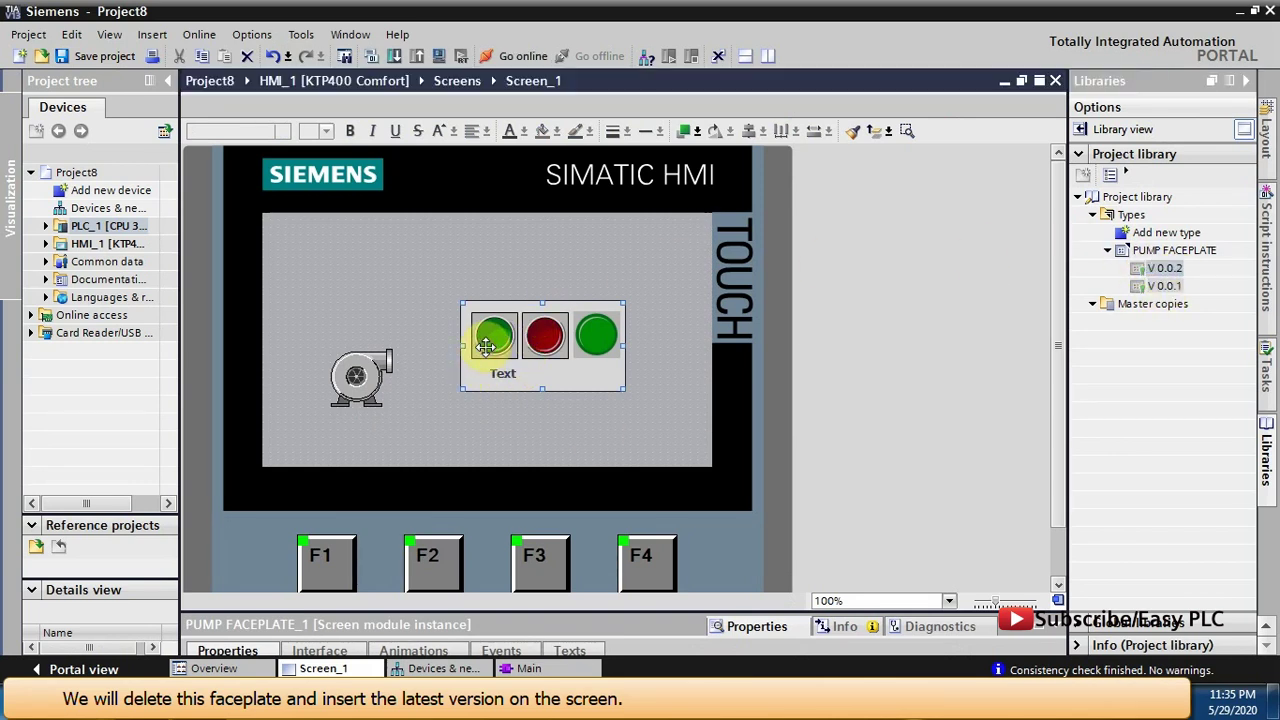
right_click(485, 345)
left_click(530, 431)
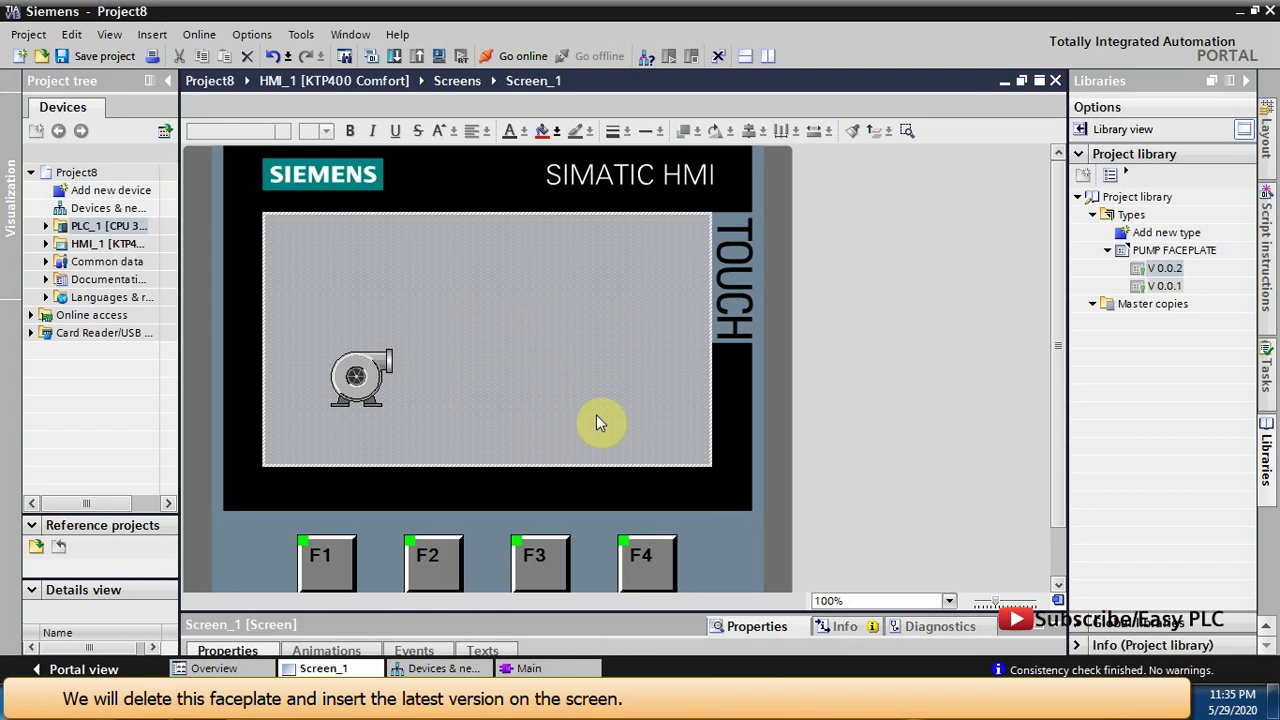
left_click_drag(1168, 269, 526, 332)
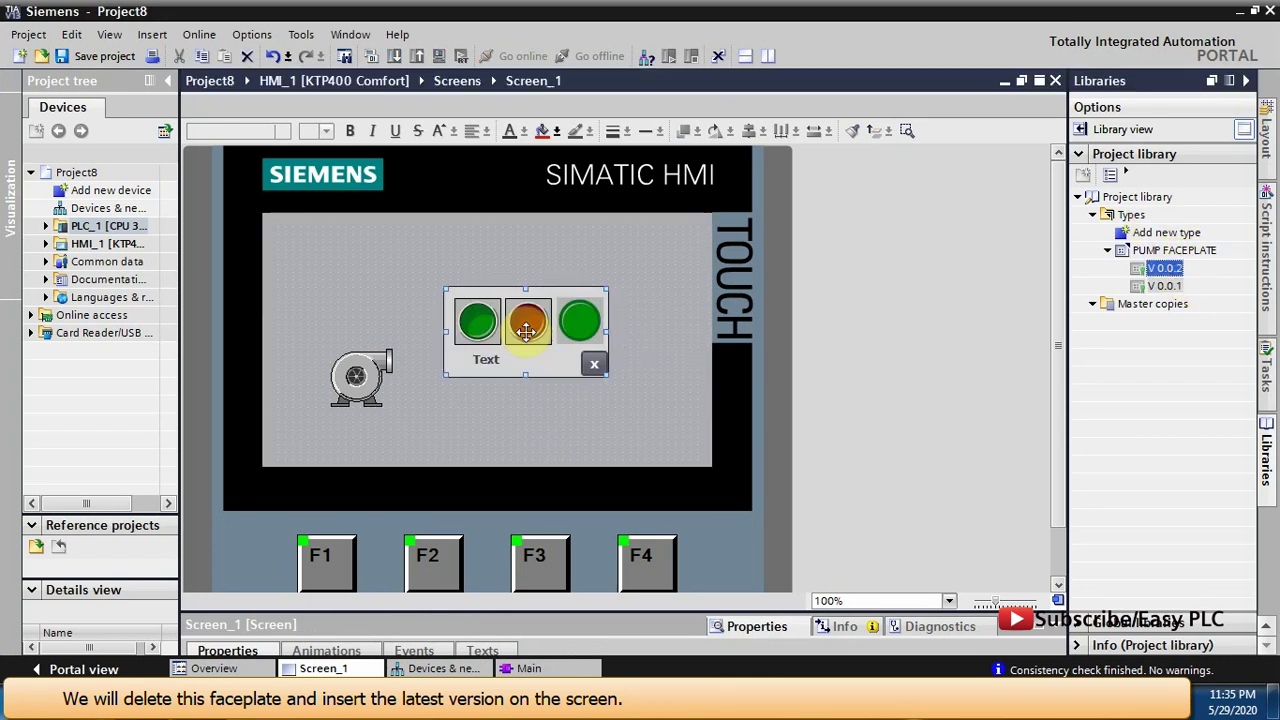
left_click(563, 465)
Move the pump graphic to the upper left of the HMI screen and the faceplate beside it at about X 141, Y 13
left_click_drag(349, 373, 313, 275)
left_click(469, 336)
left_click_drag(421, 290, 421, 278)
left_click(451, 349)
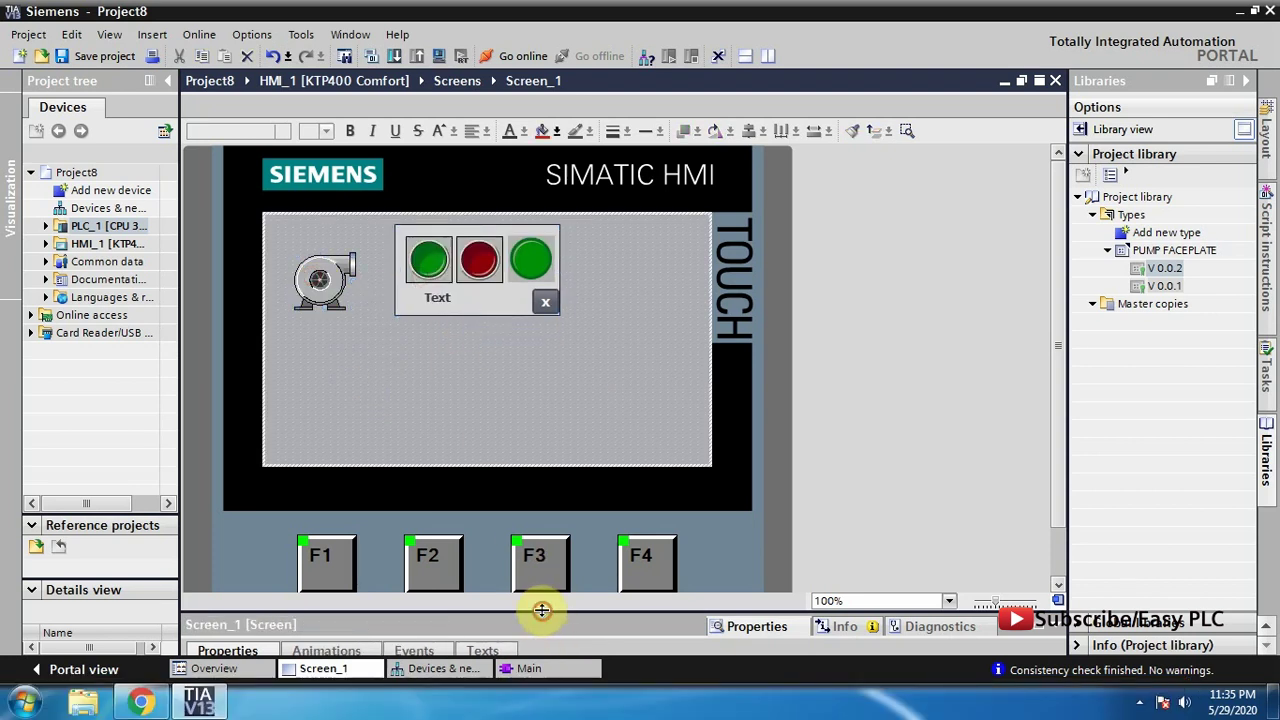
Link the GREEN_PB_STATUS interface property of the faceplate on Screen_1 to the PLC tag start
left_click_drag(540, 608, 475, 386)
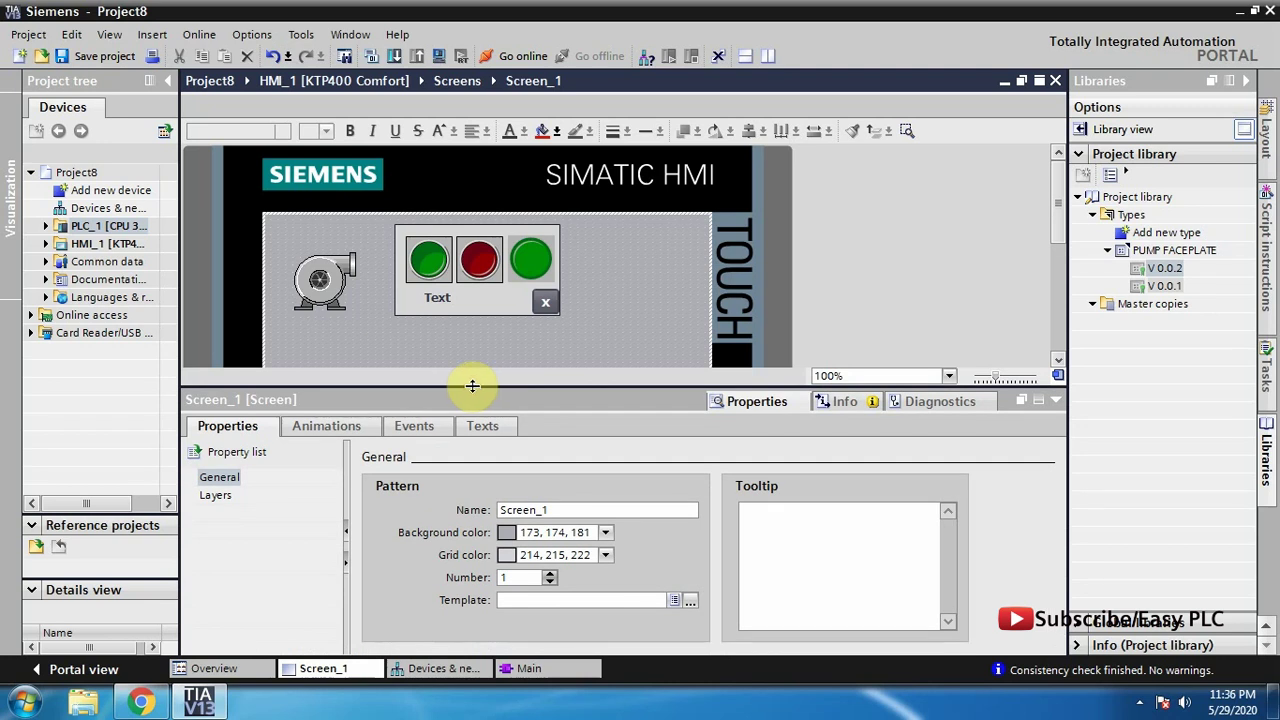
left_click(443, 294)
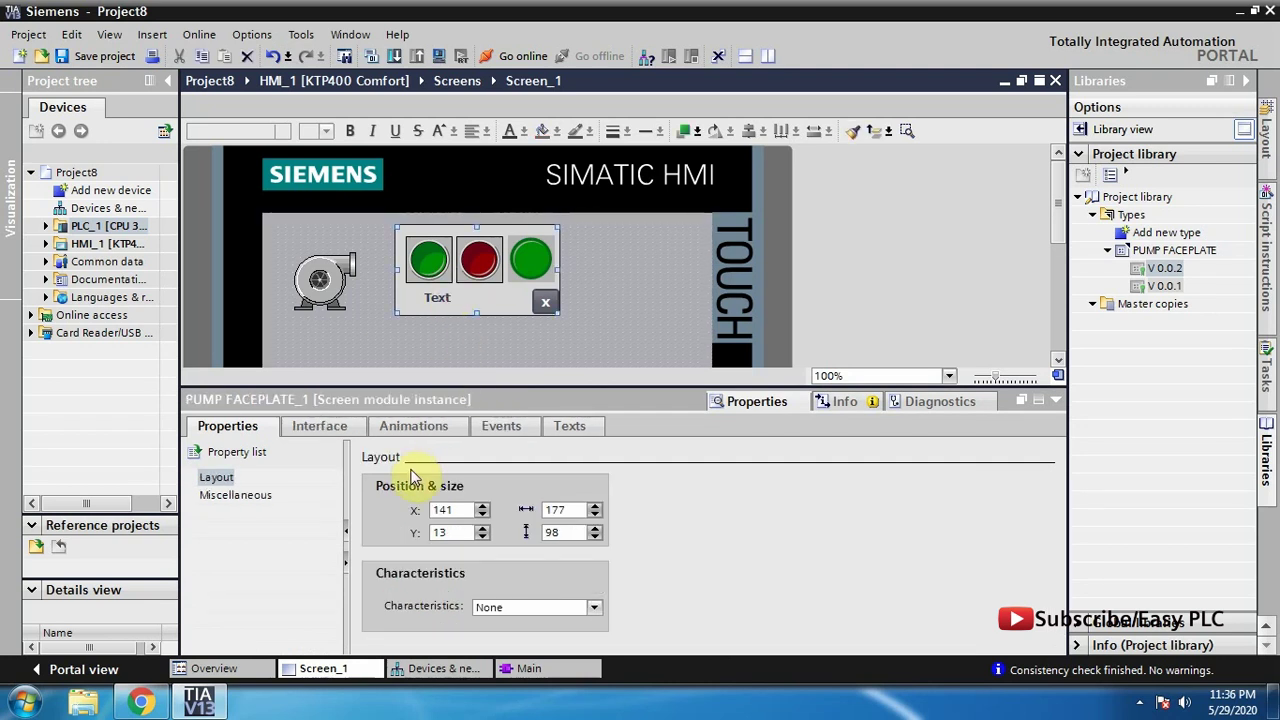
left_click(327, 431)
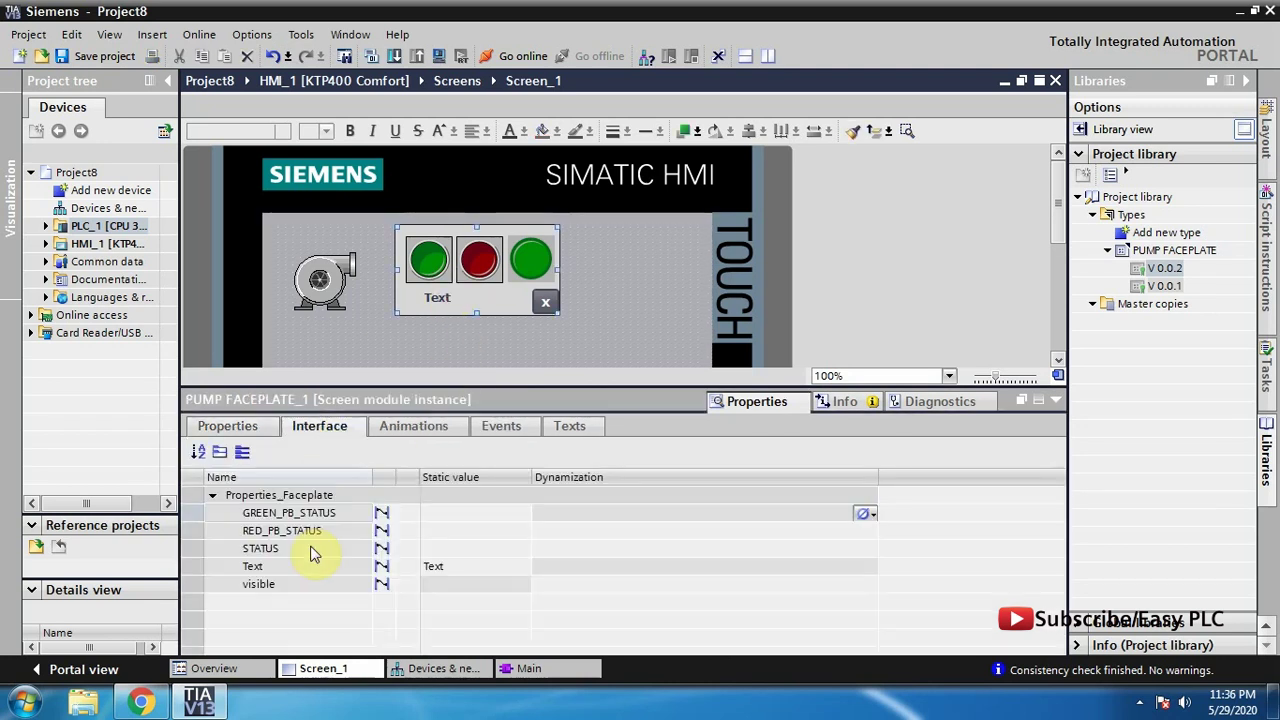
left_click(315, 512)
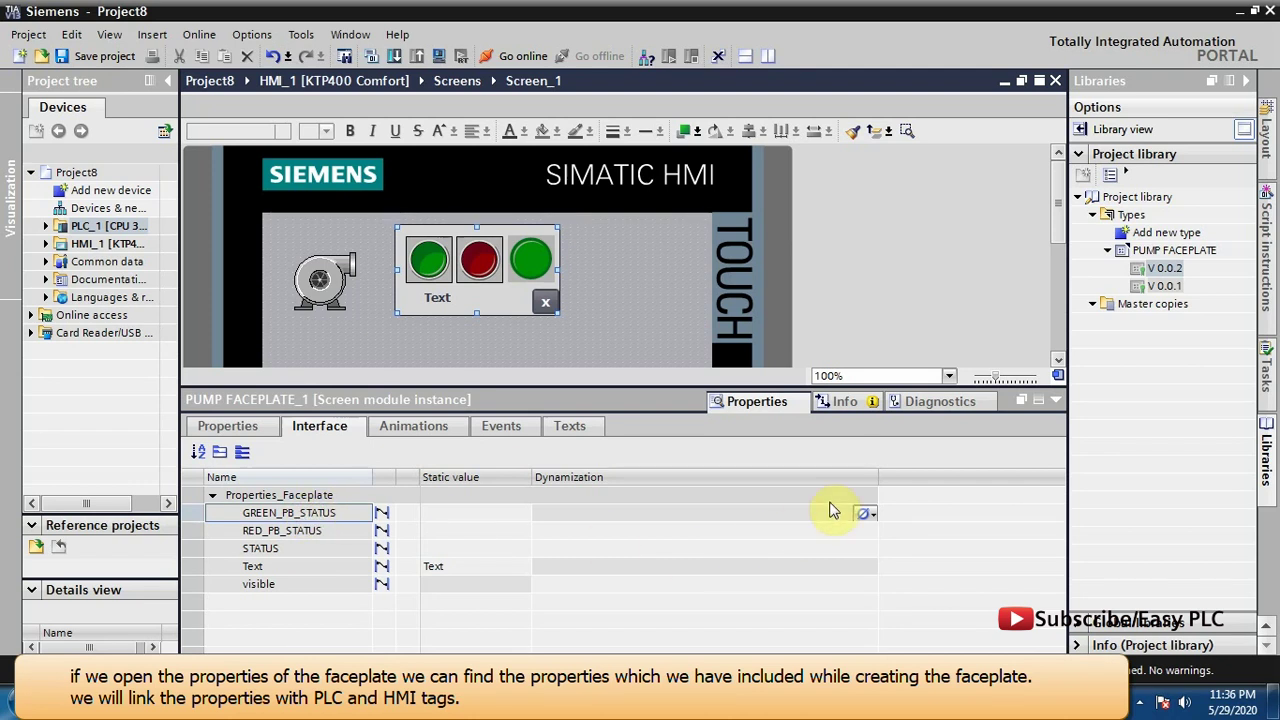
left_click(866, 514)
left_click(866, 514)
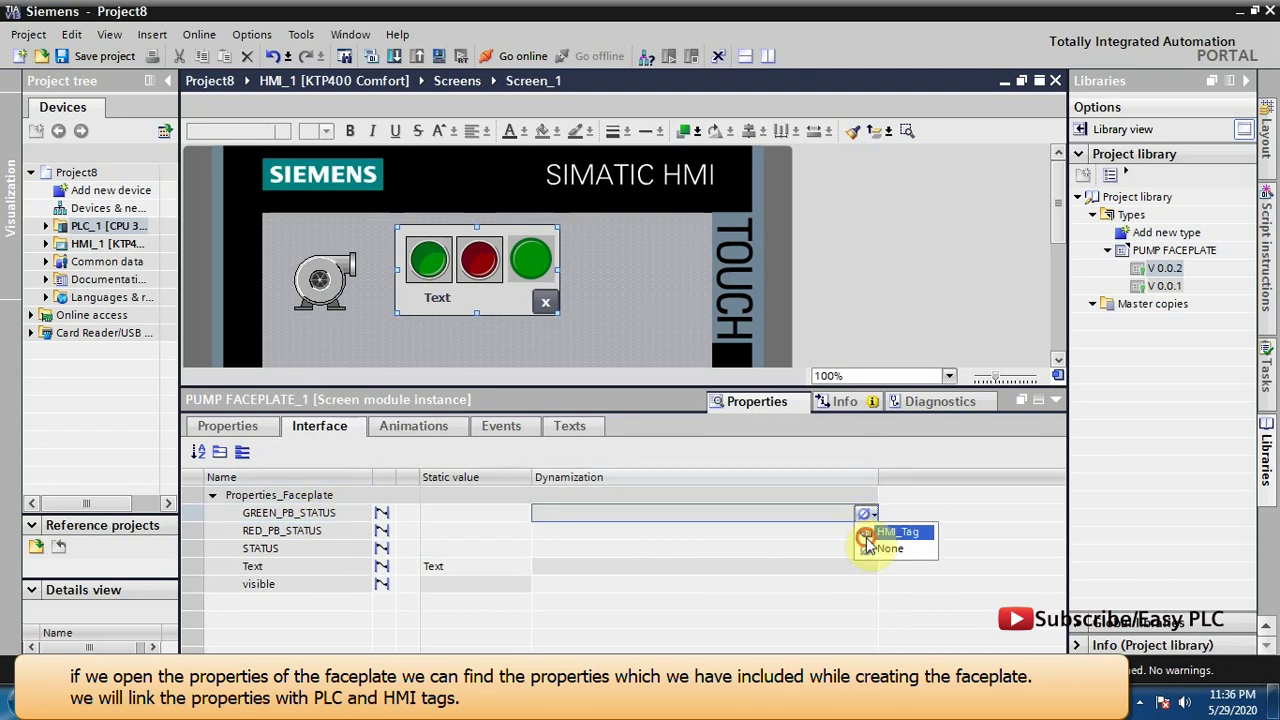
left_click(866, 532)
left_click(830, 513)
left_click(844, 513)
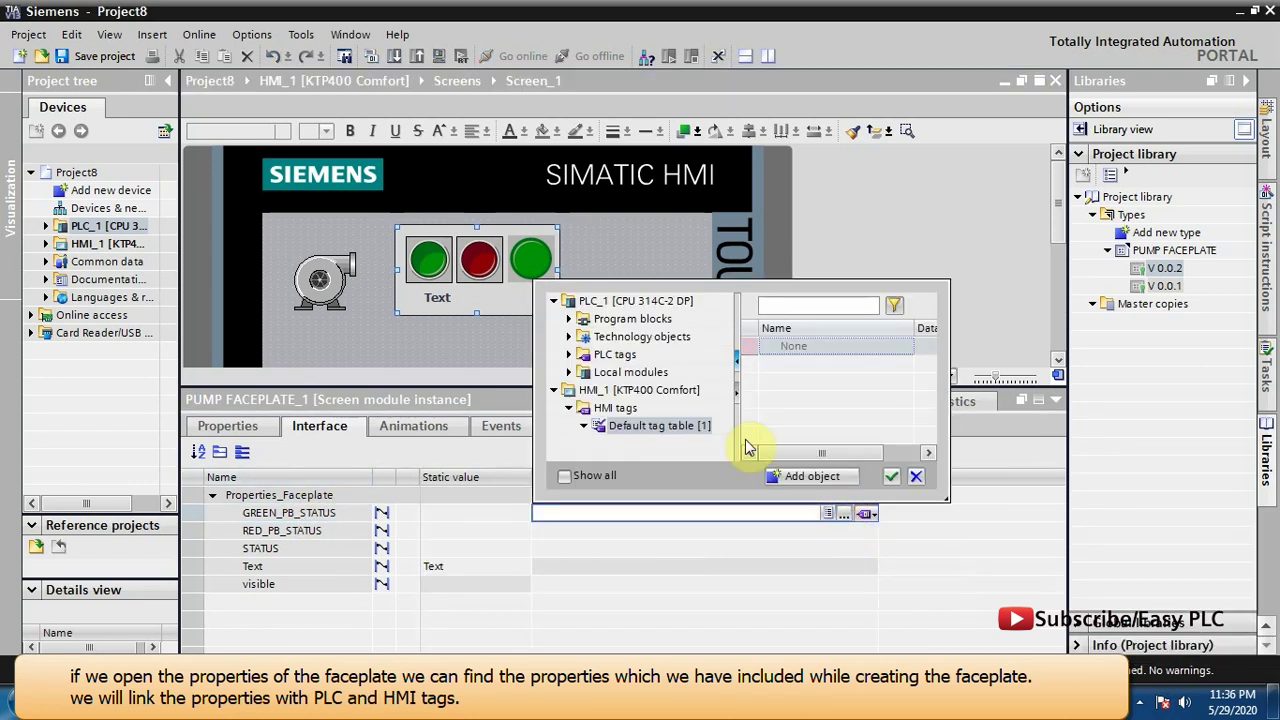
left_click(569, 354)
left_click(590, 372)
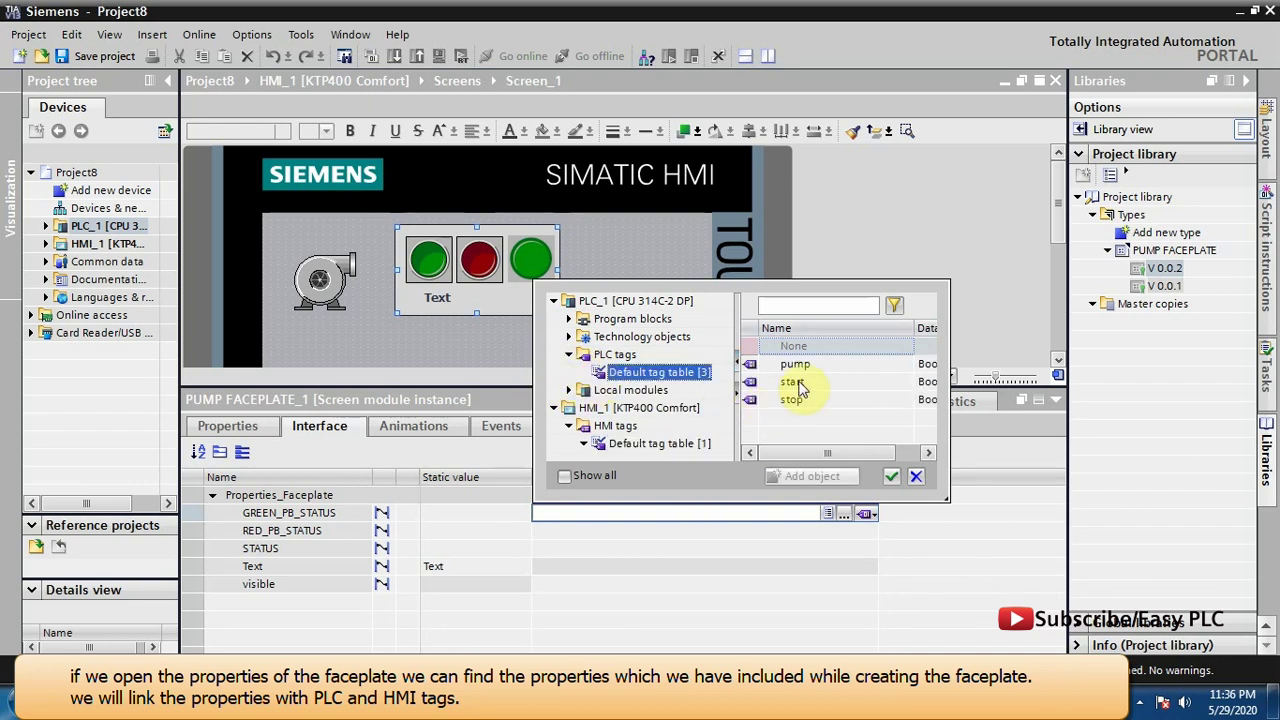
left_click(803, 383)
left_click(891, 478)
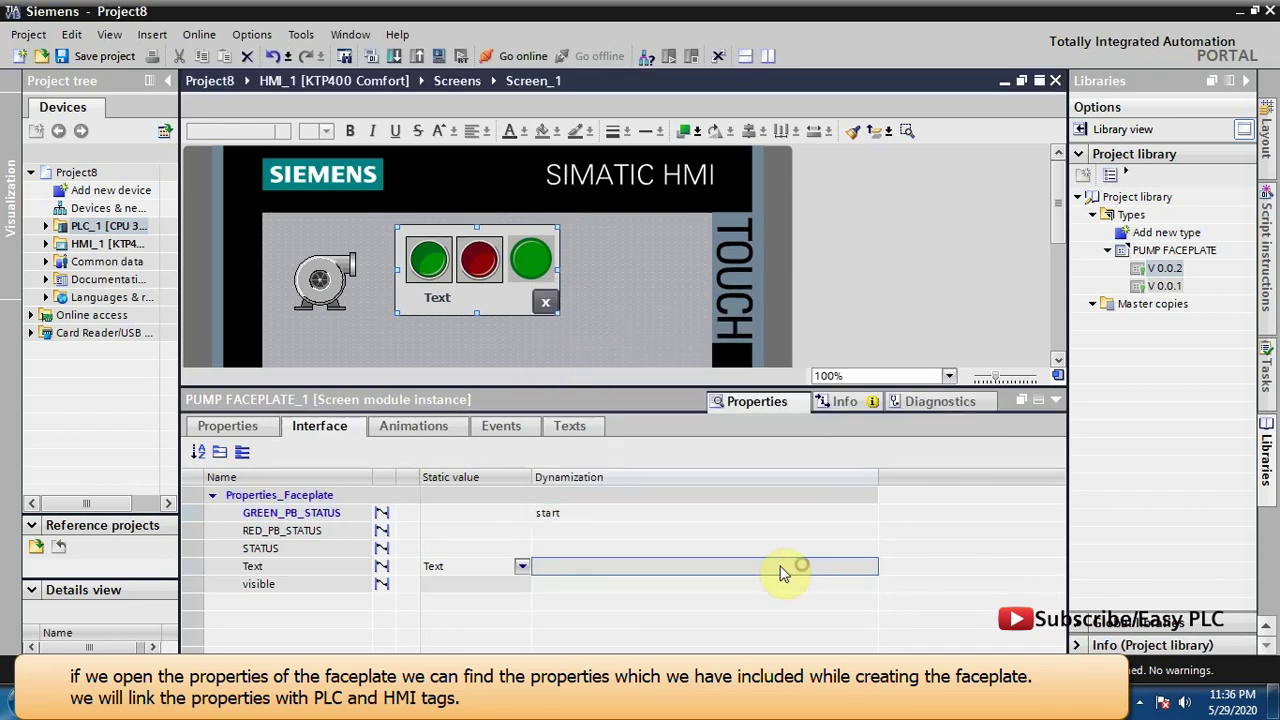
Link the faceplate's RED_PB_STATUS interface property to the PLC tag stop
left_click(449, 530)
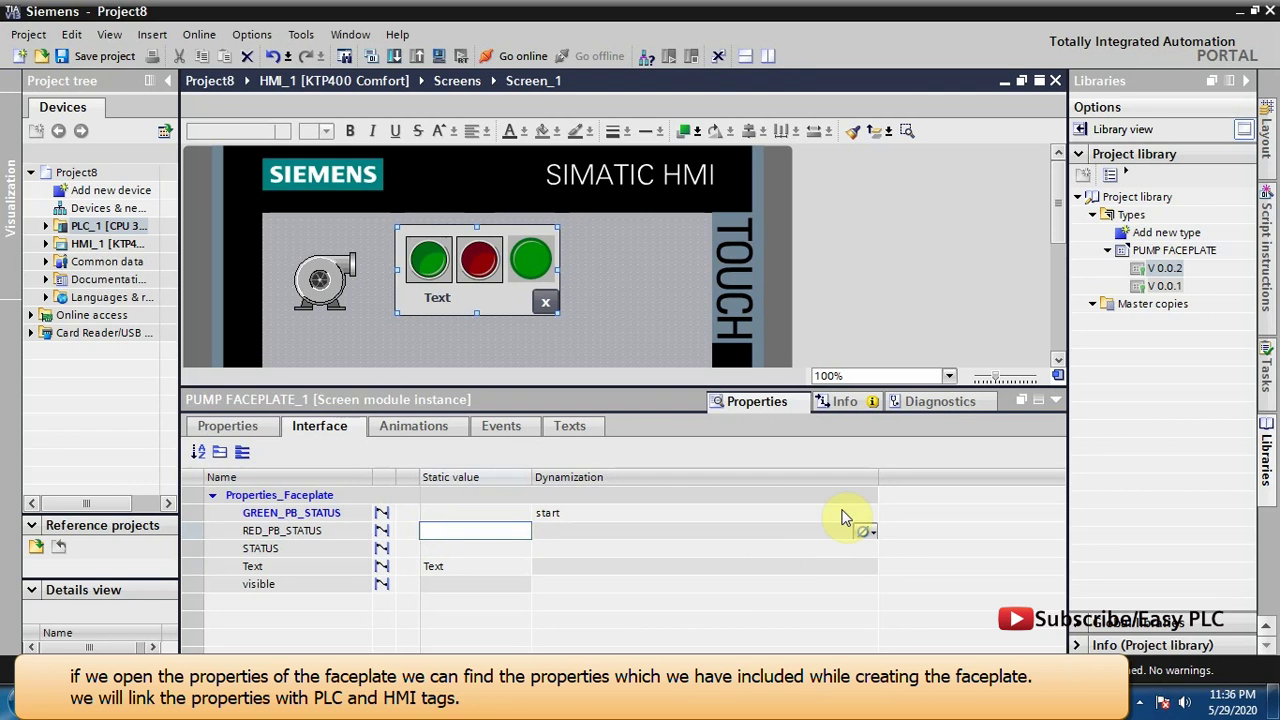
left_click(870, 533)
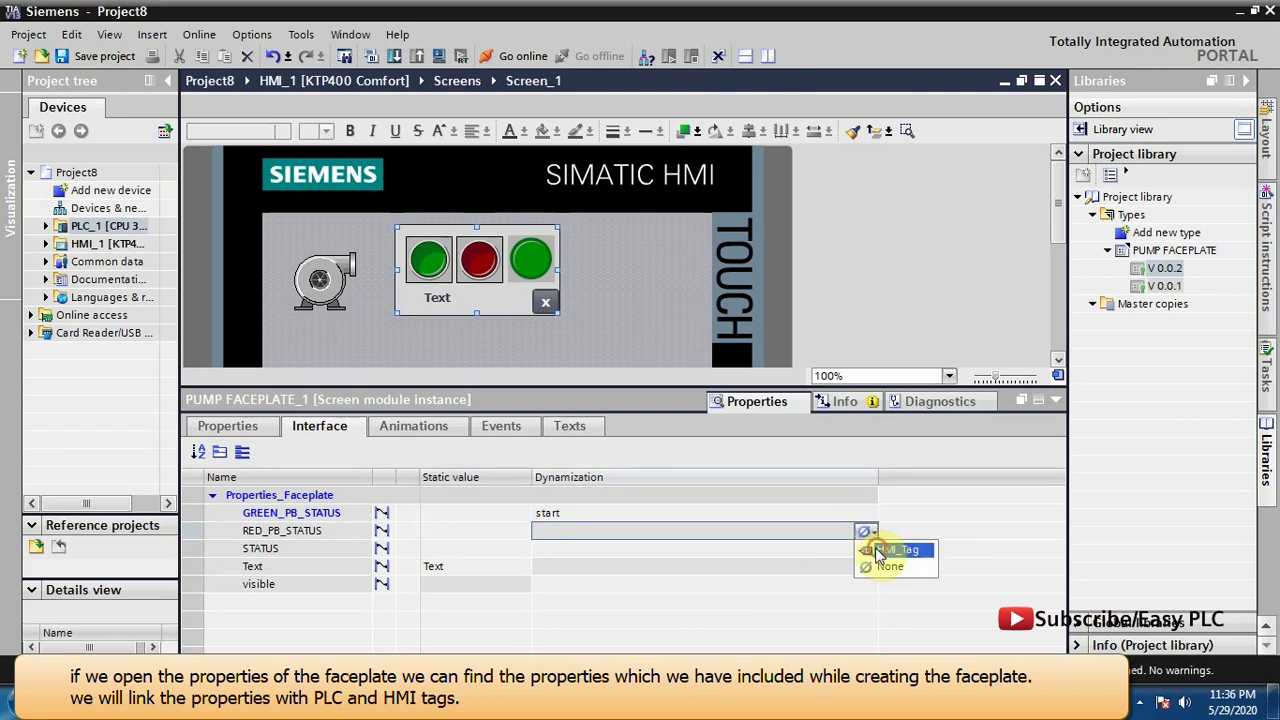
left_click(886, 545)
left_click(844, 531)
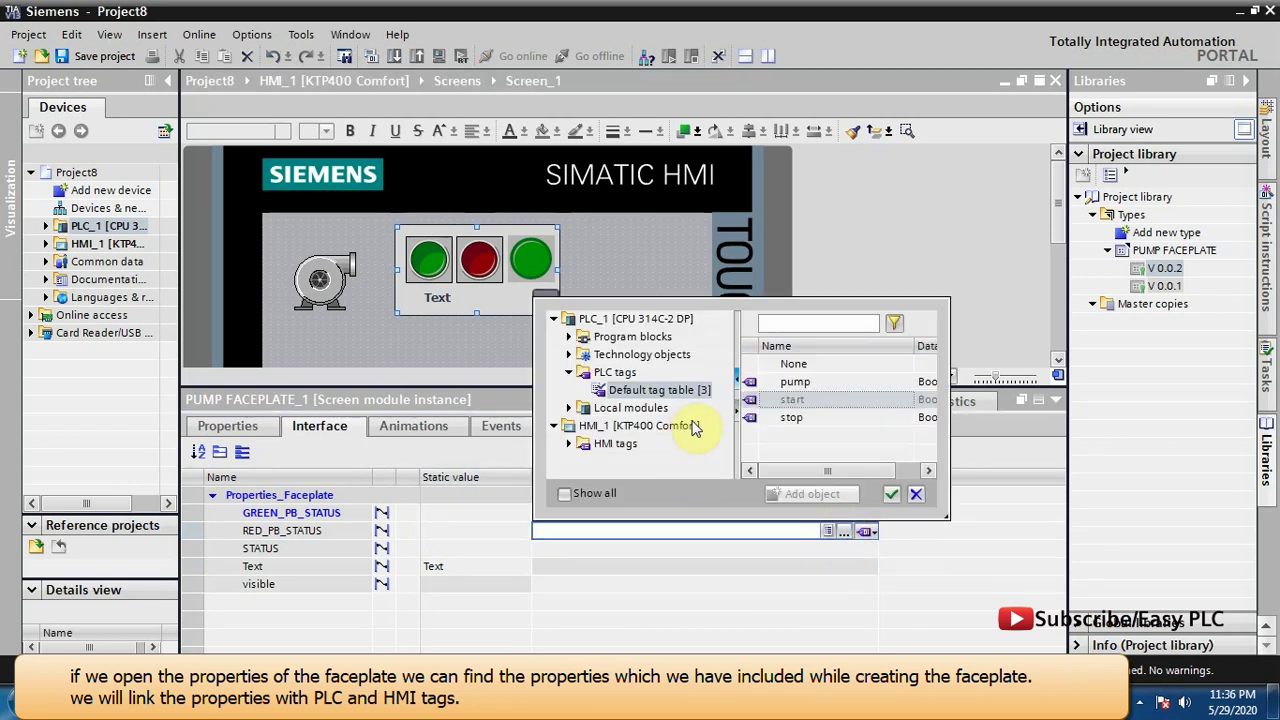
left_click(777, 420)
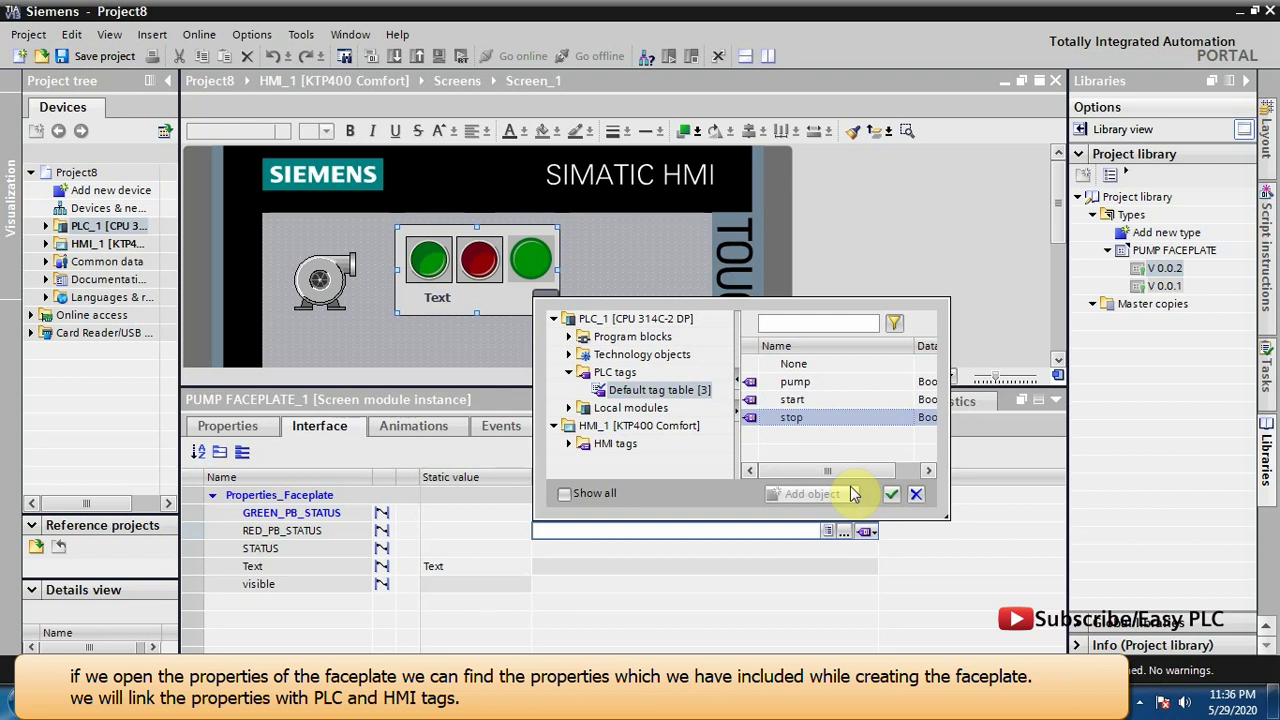
left_click(891, 494)
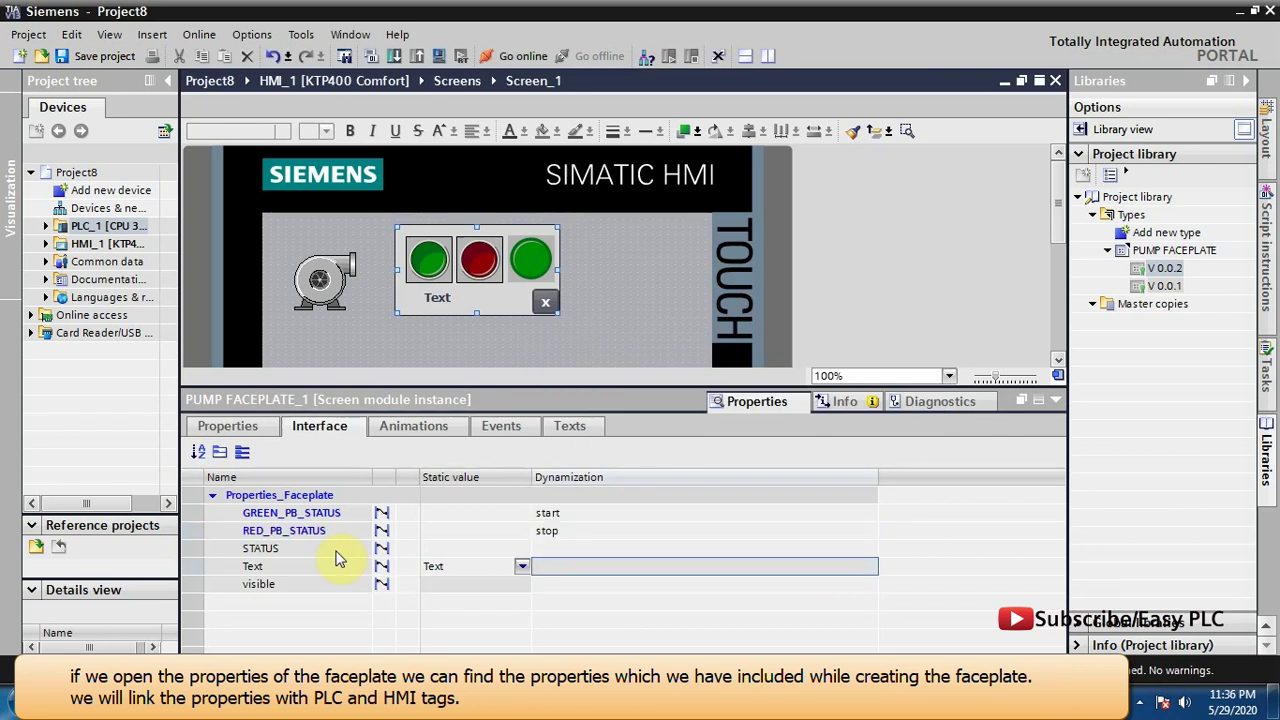
Link the faceplate's STATUS interface property to the PLC tag pump
left_click(337, 549)
left_click(855, 552)
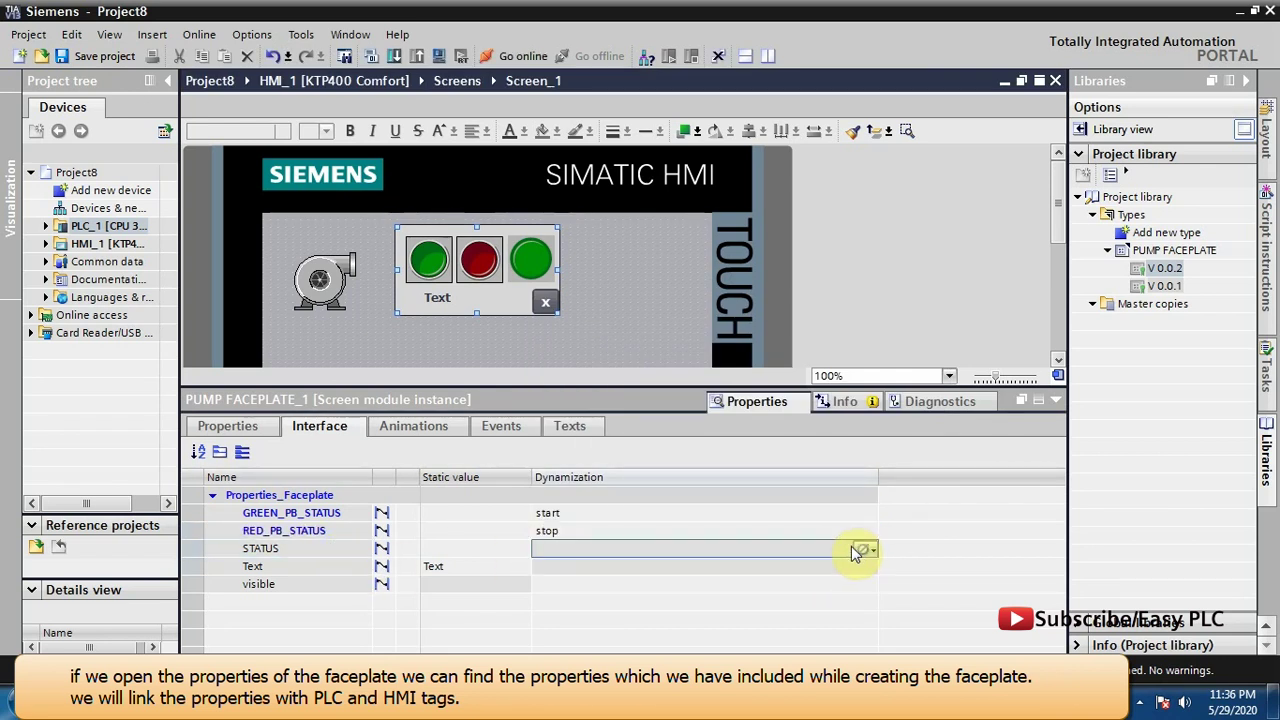
left_click(866, 553)
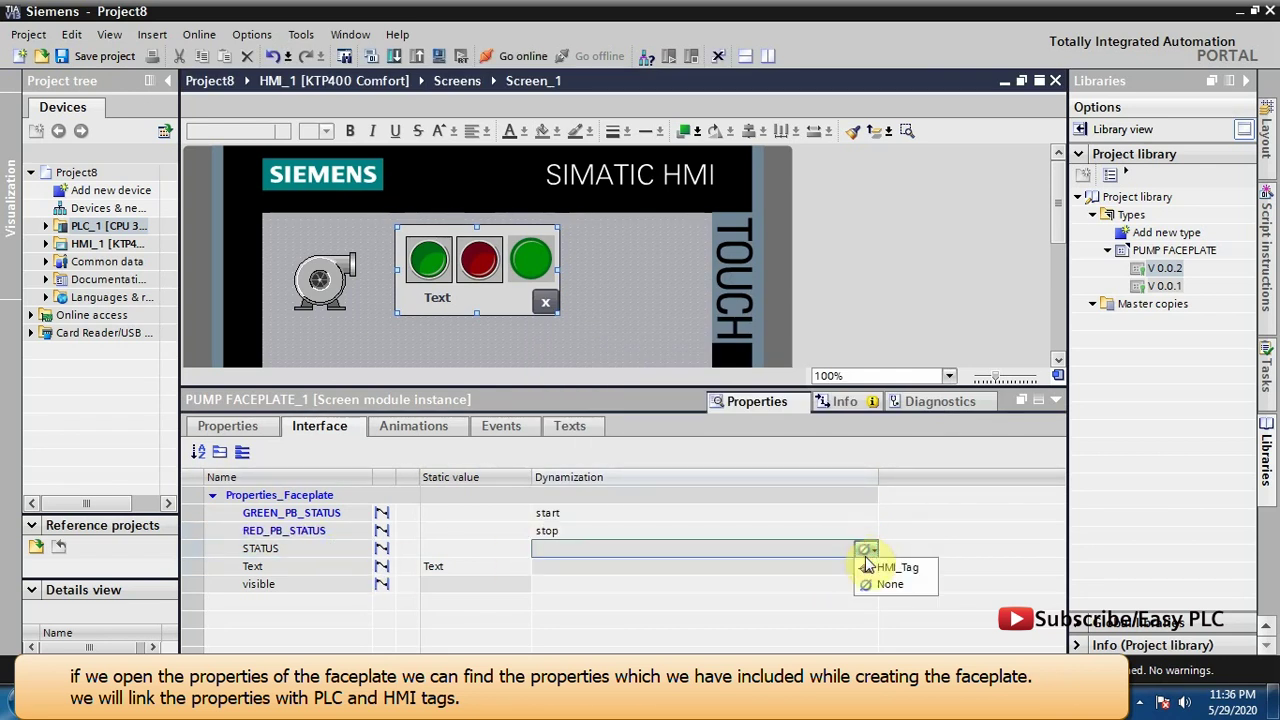
left_click(860, 569)
left_click(845, 551)
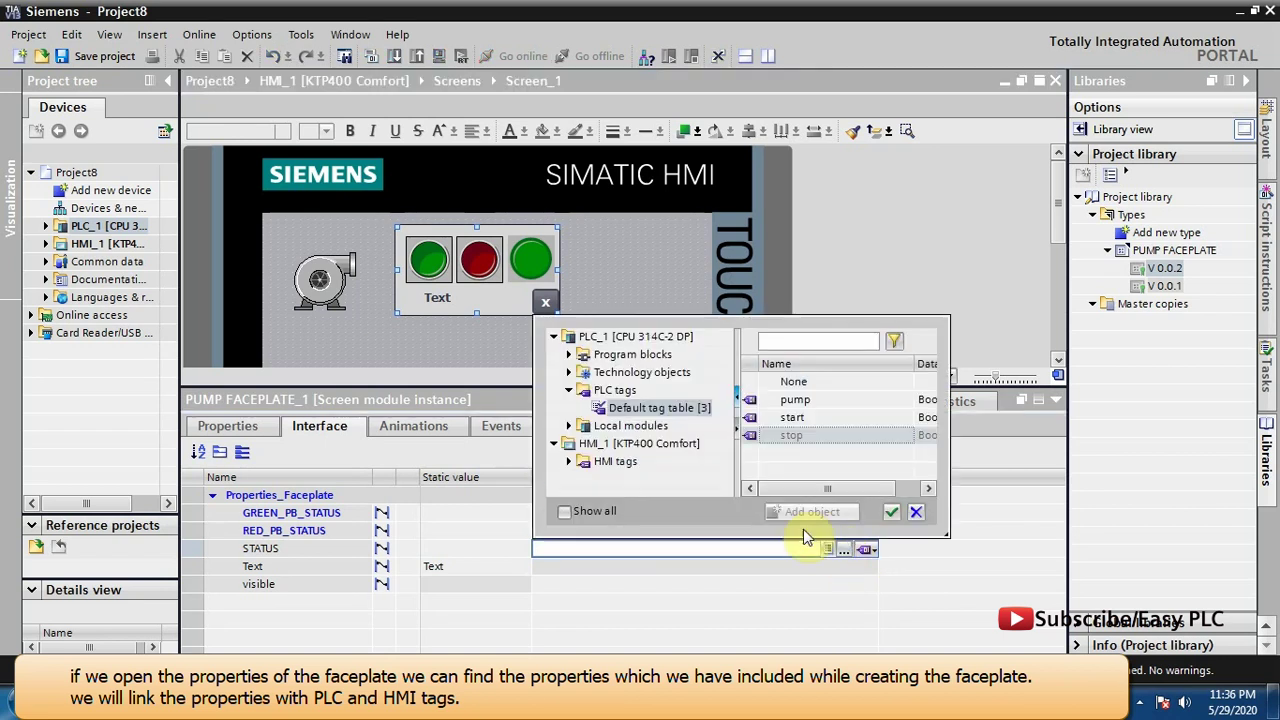
left_click(800, 401)
left_click(892, 511)
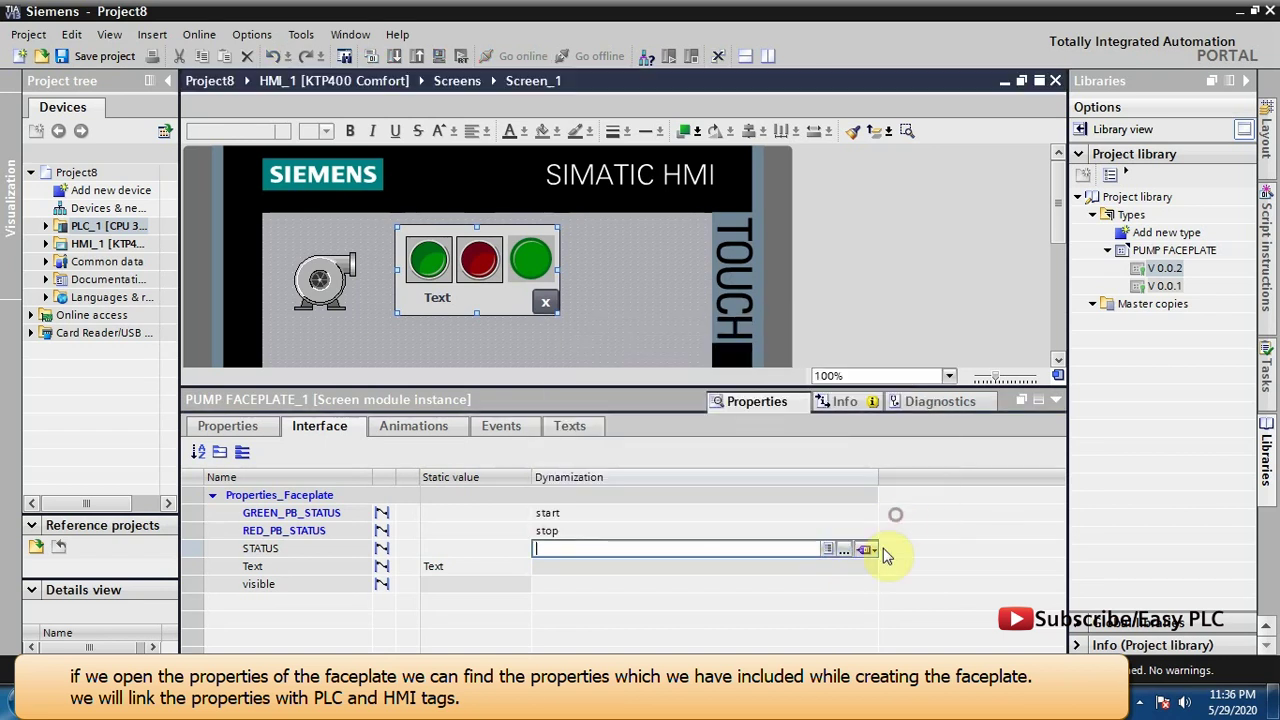
Set the static value of the faceplate's Text property to PUMP SETUP
left_click(465, 567)
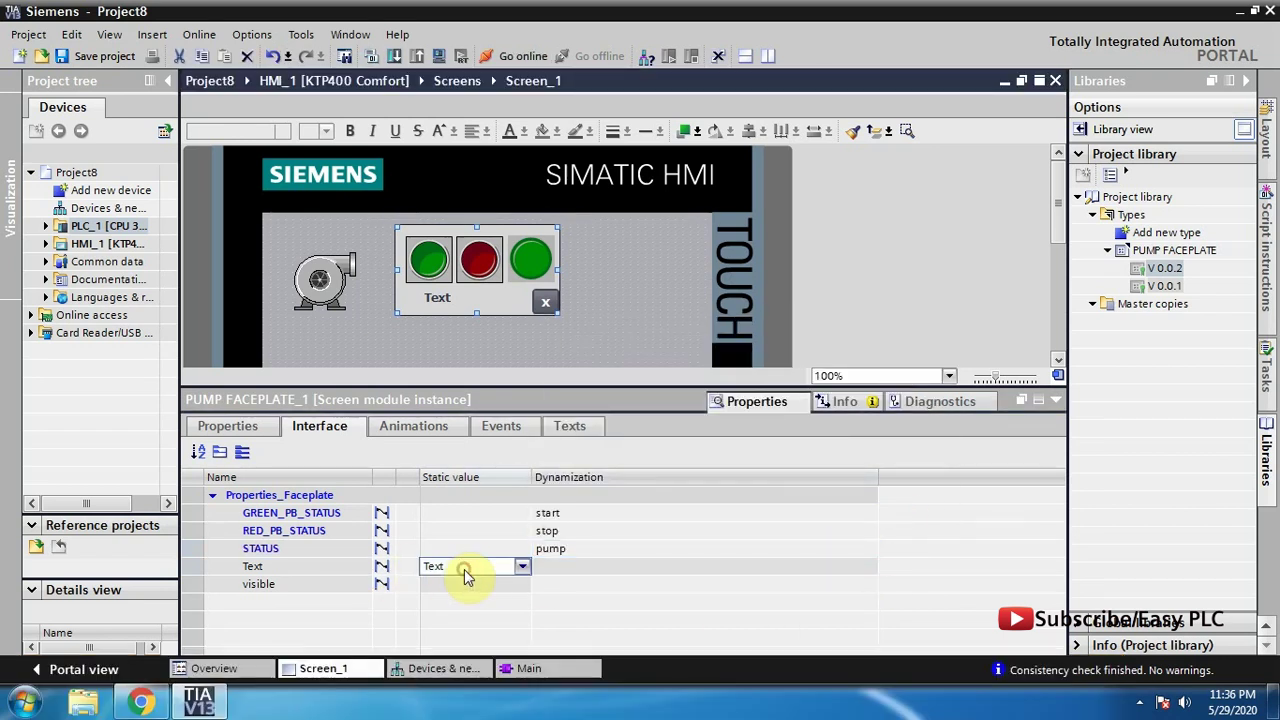
type("I")
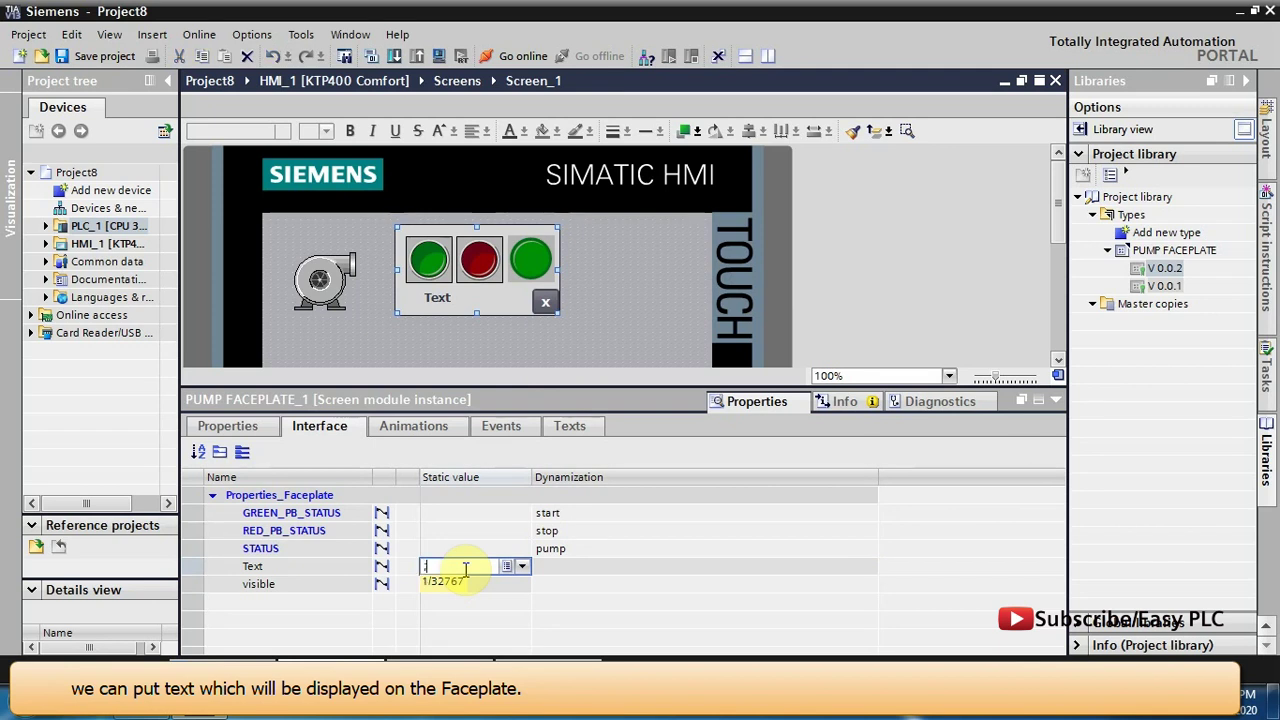
type("UMP SETUP")
left_click(468, 578)
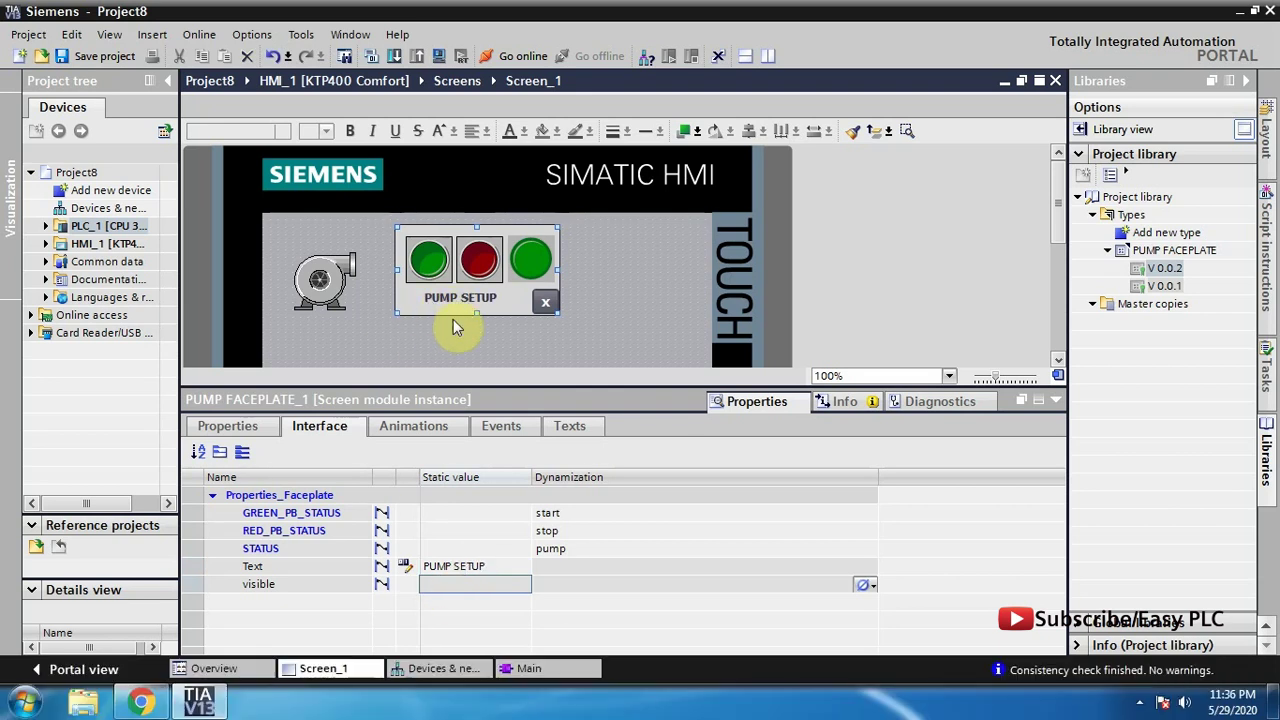
Make the faceplate's visible property tag-driven and add a new HMI tag for it in HMI_1's default tag table
left_click(863, 568)
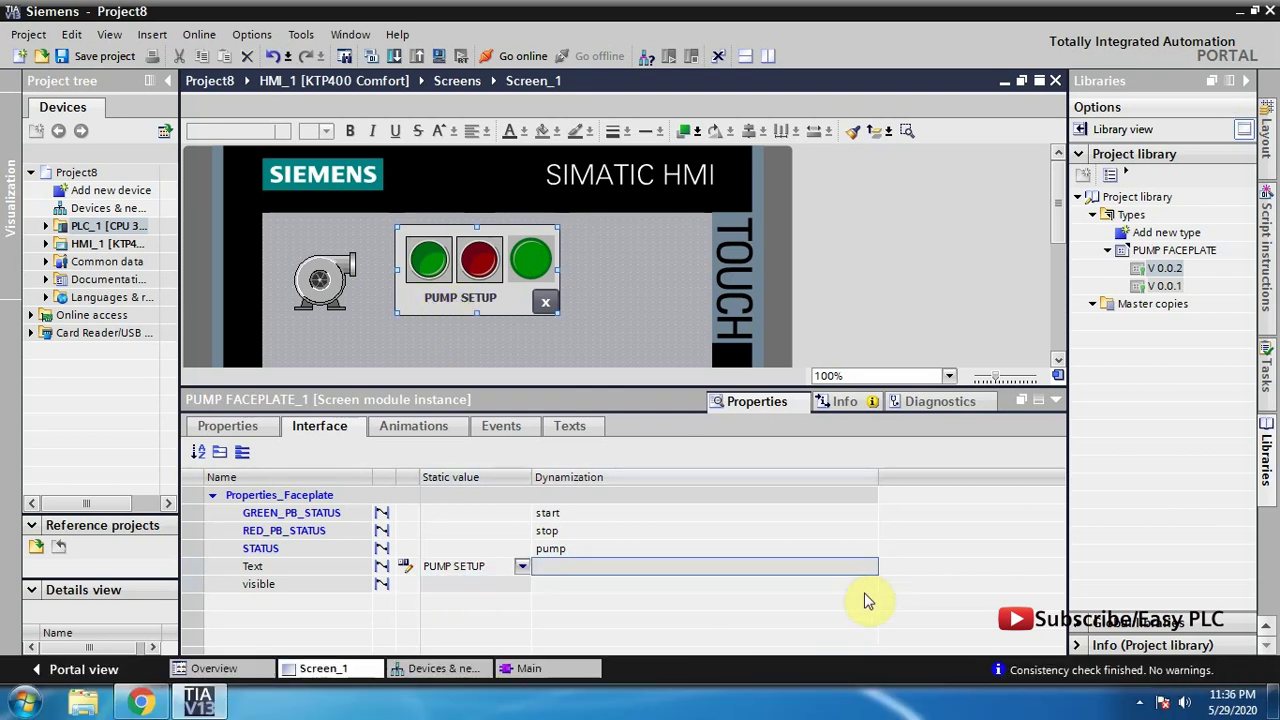
left_click(862, 587)
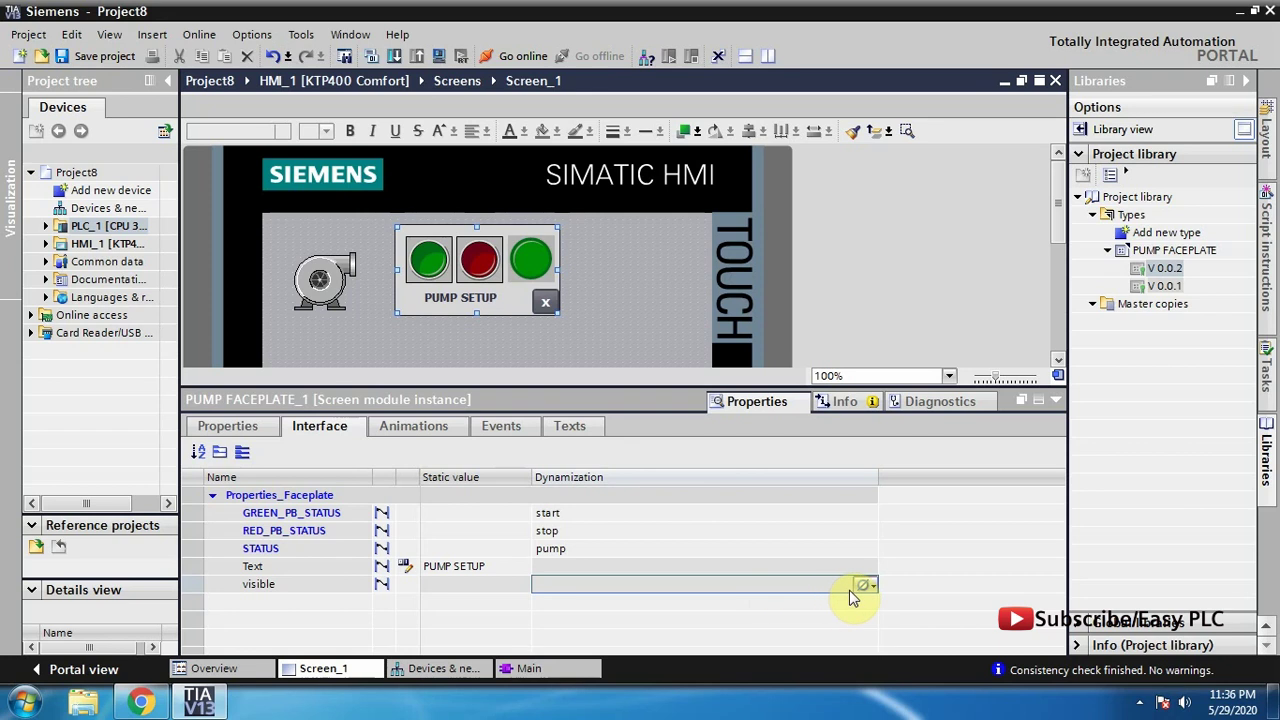
left_click(866, 587)
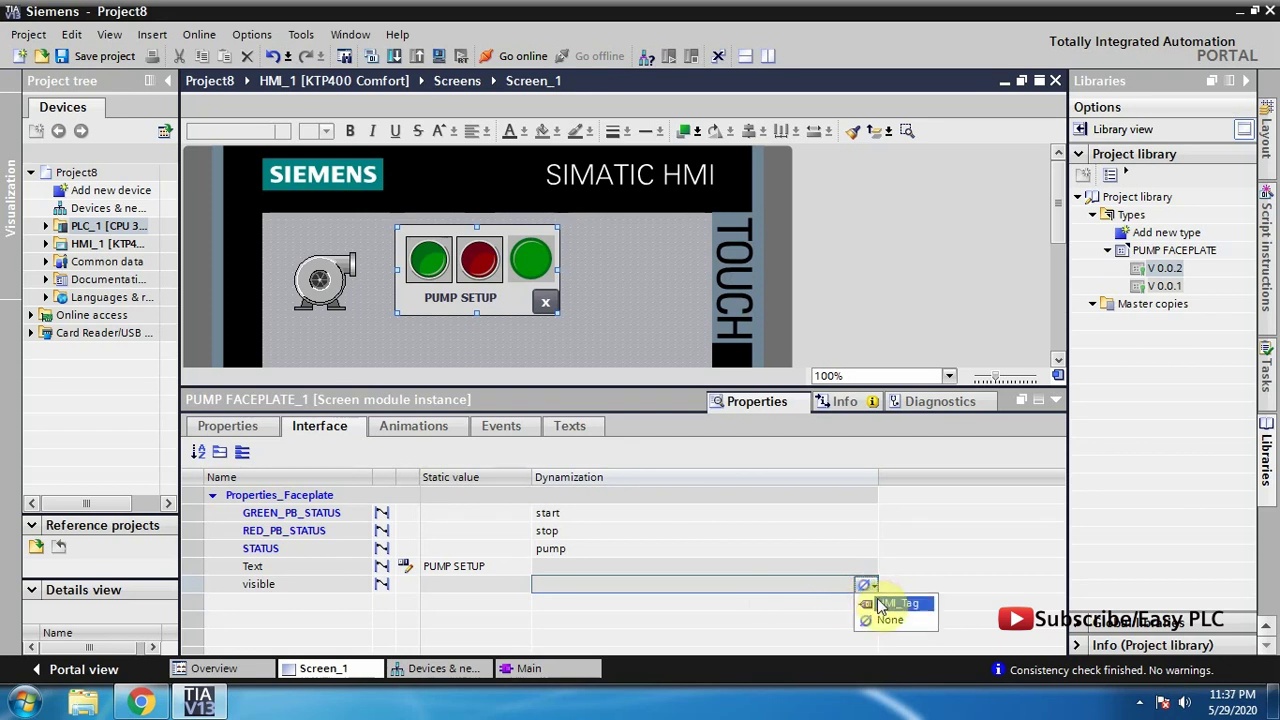
left_click(886, 606)
left_click(846, 586)
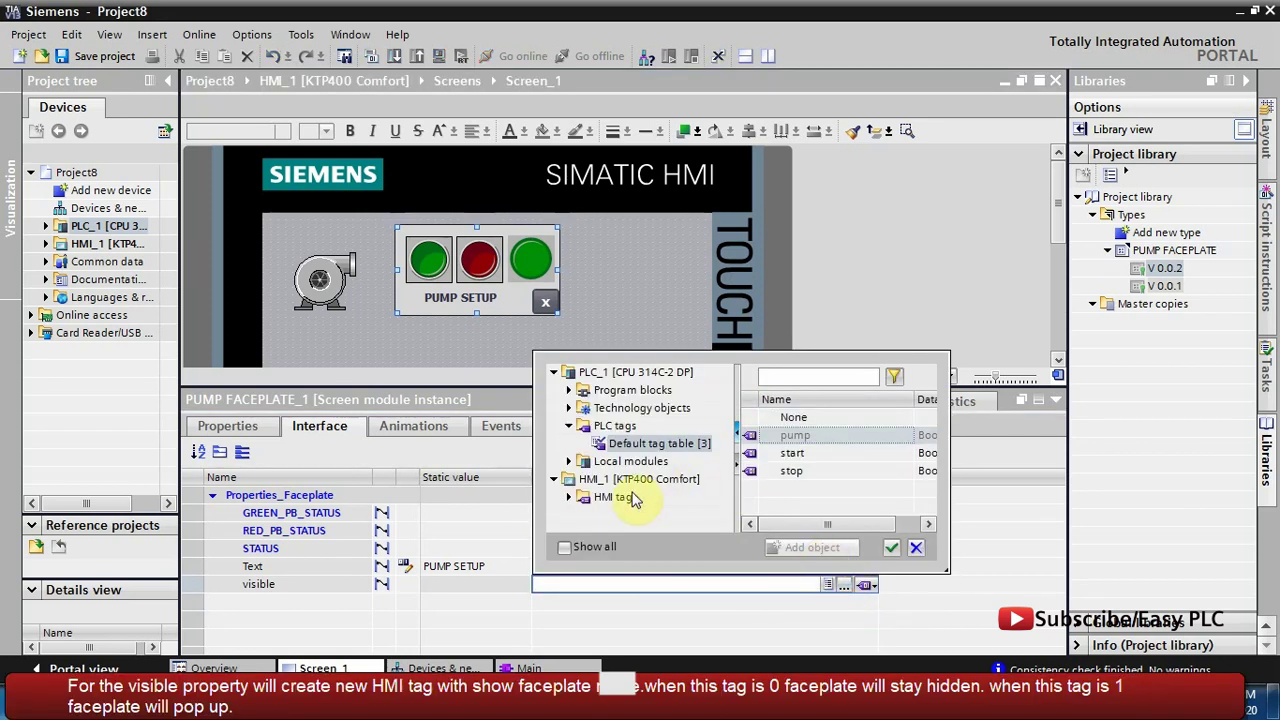
left_click(568, 498)
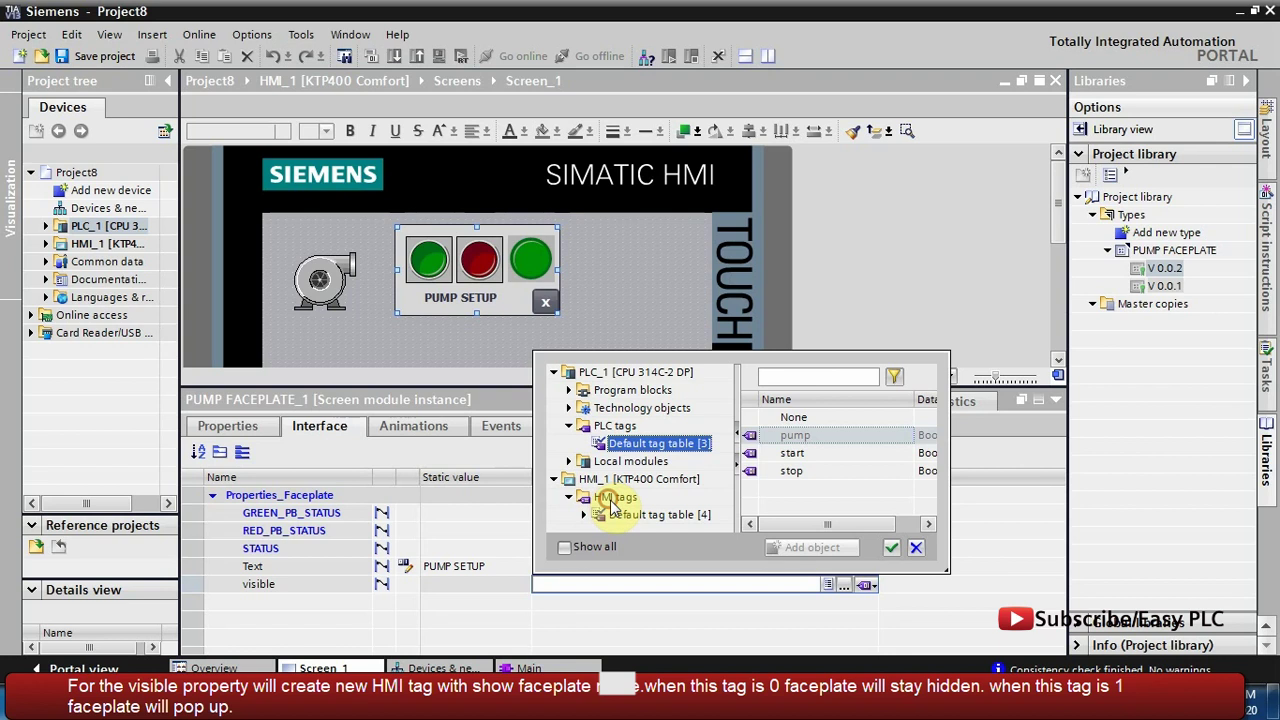
left_click(612, 498)
left_click(617, 516)
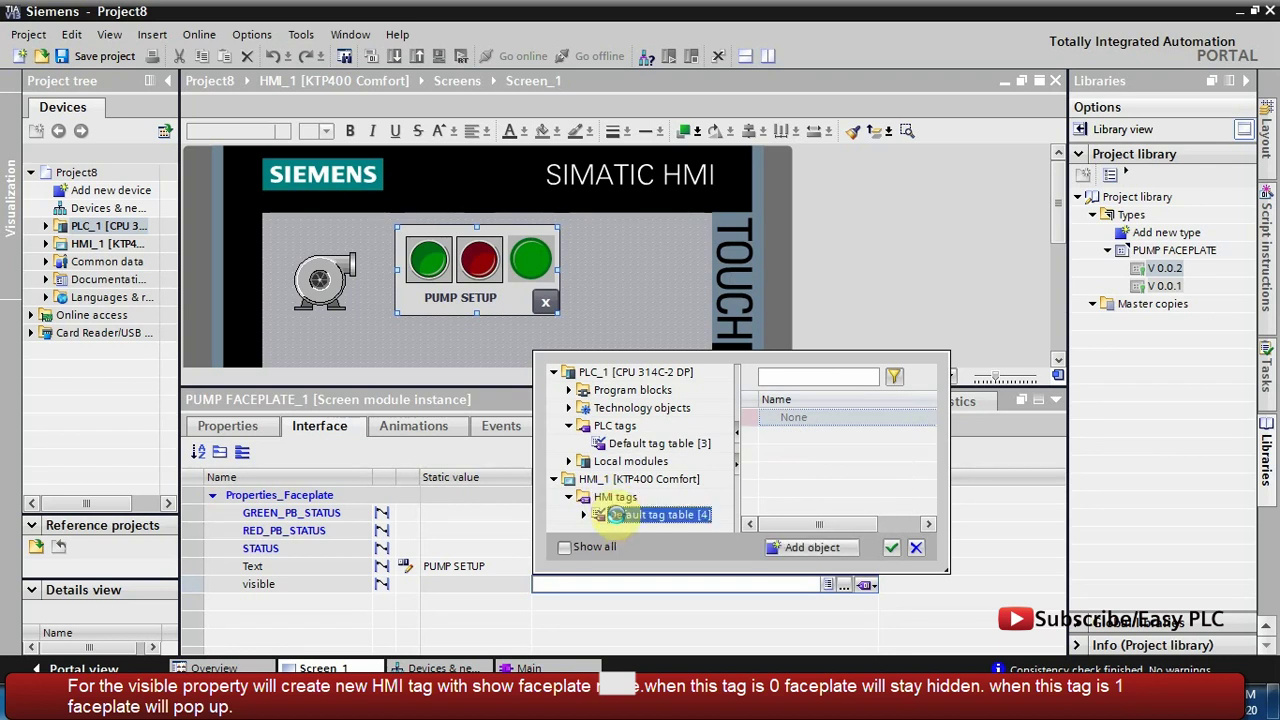
left_click(818, 548)
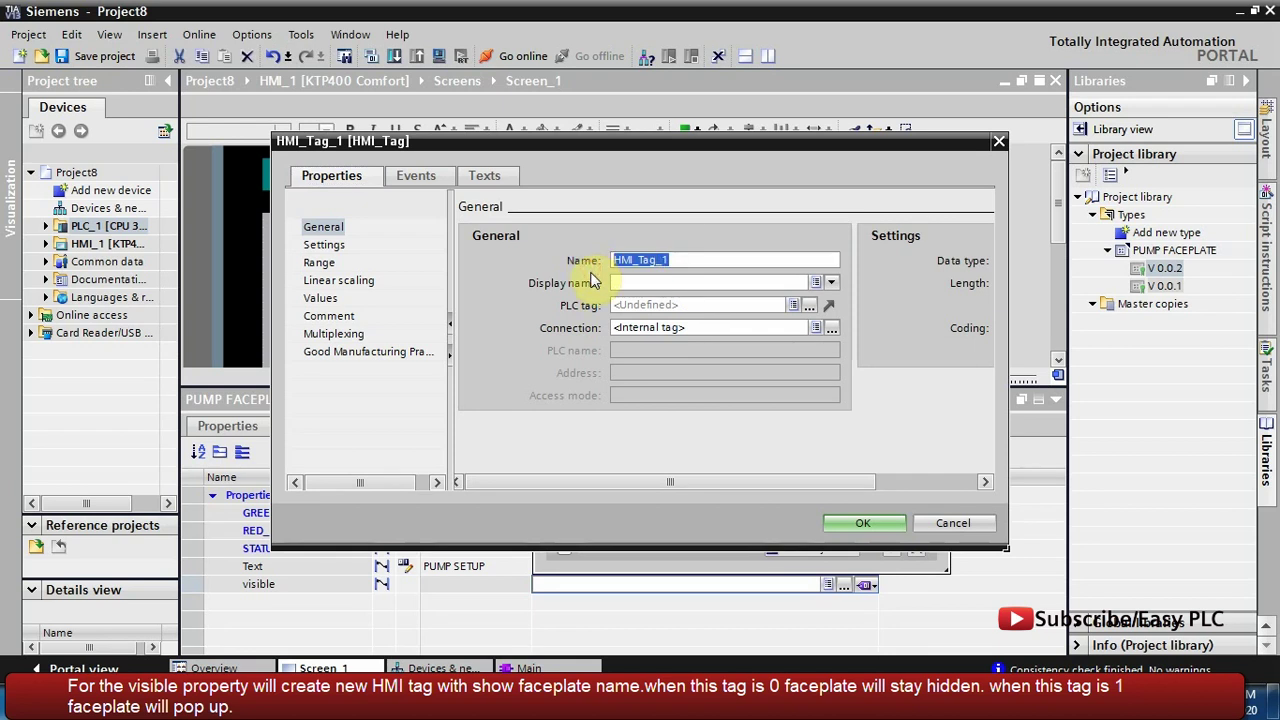
Name the new internal HMI tag SHOW FACEPLATE and assign it to the visible property
type("WHOW FACEPLATE")
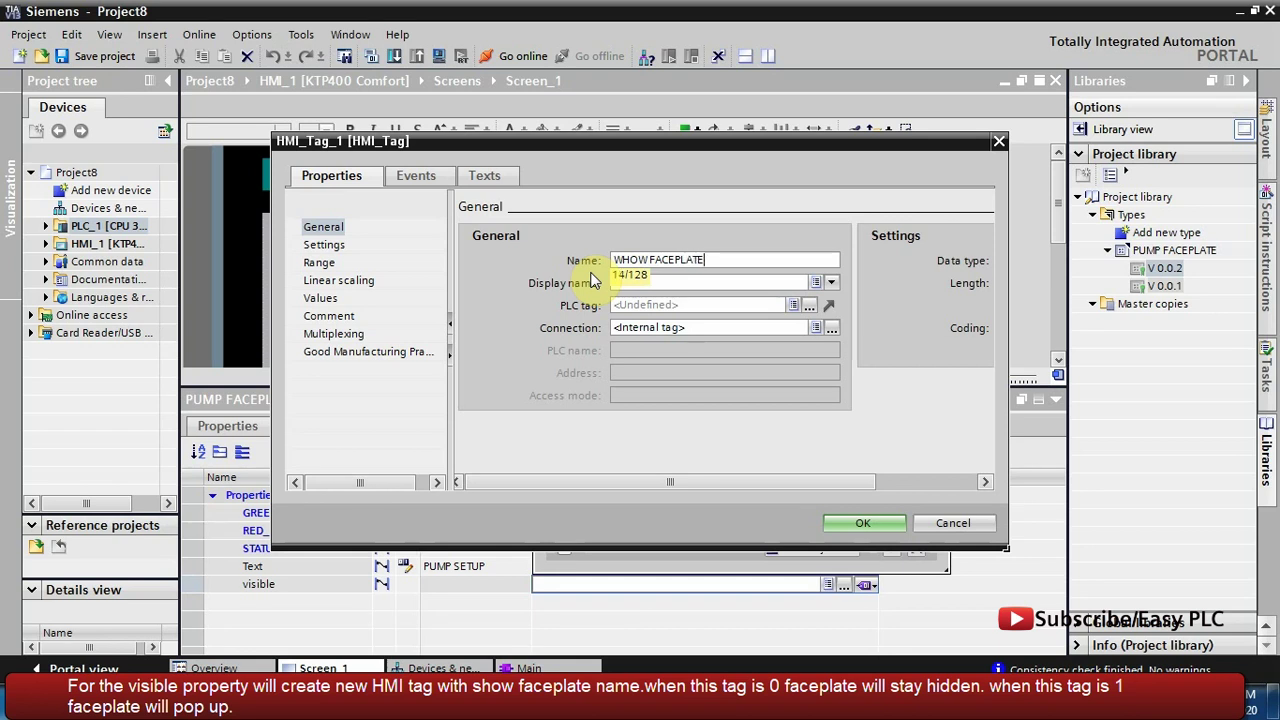
left_click(619, 260)
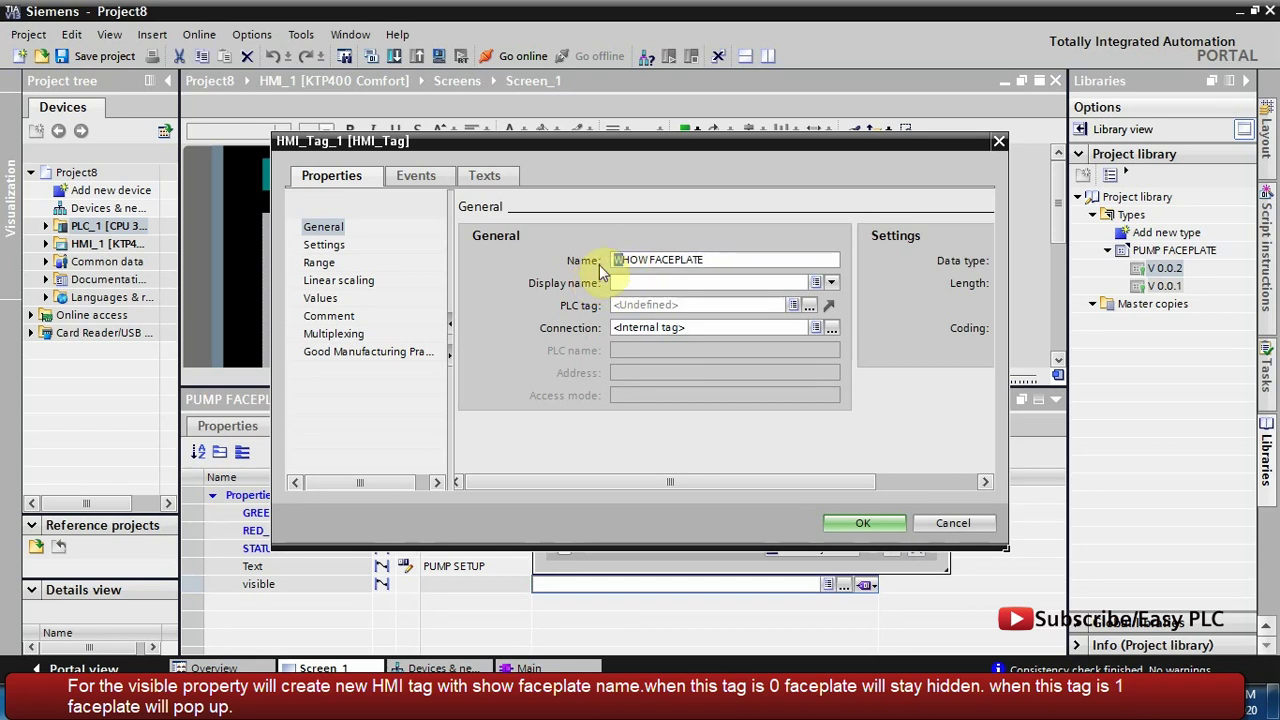
key("BackSpace")
type("S")
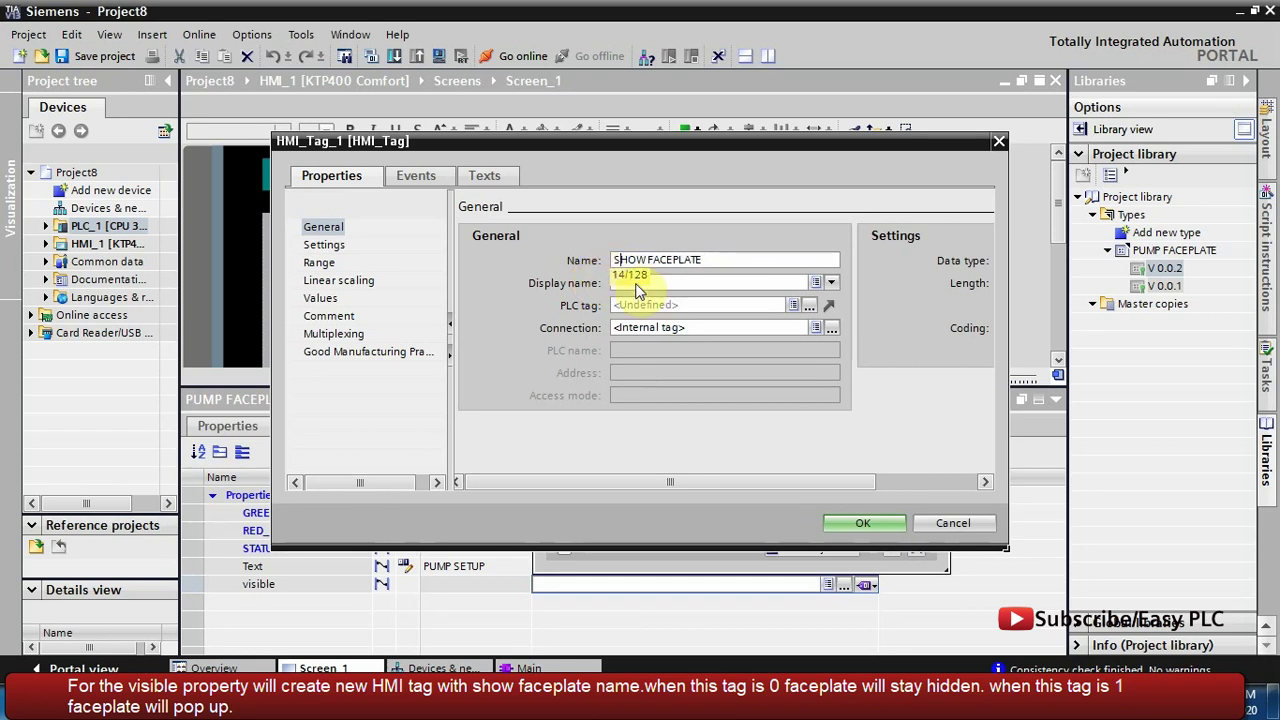
left_click(866, 523)
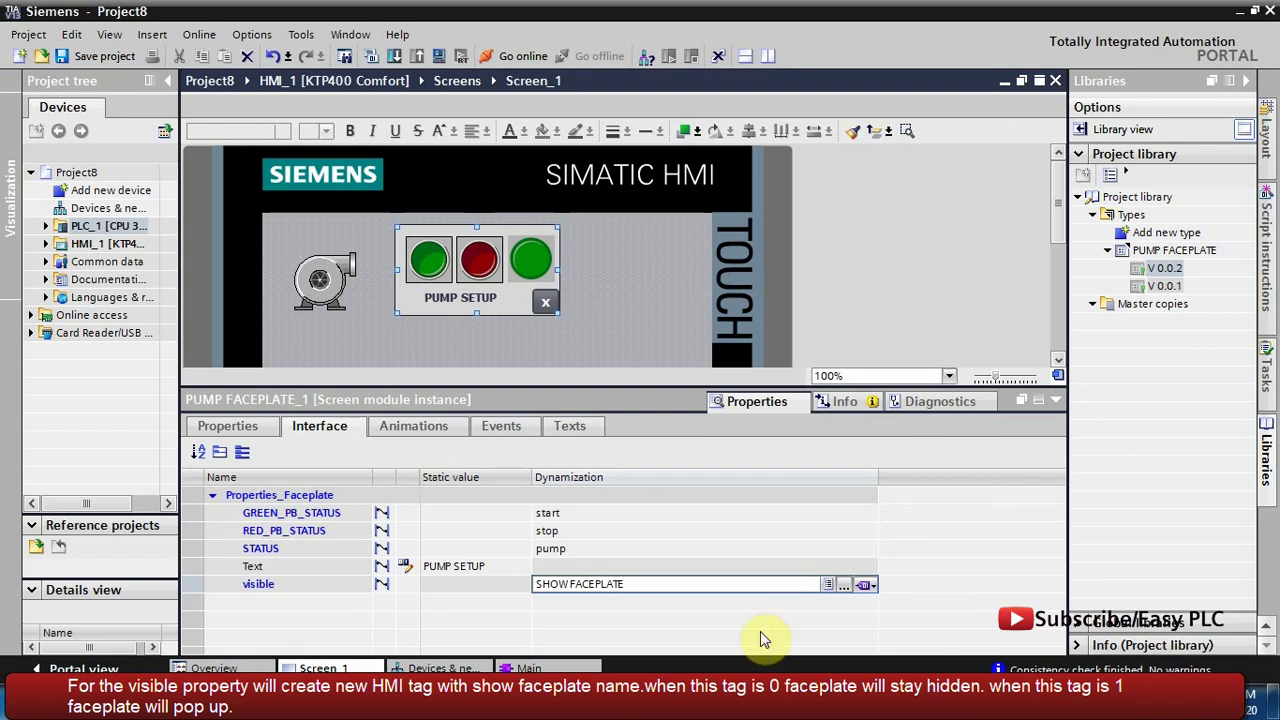
left_click(673, 650)
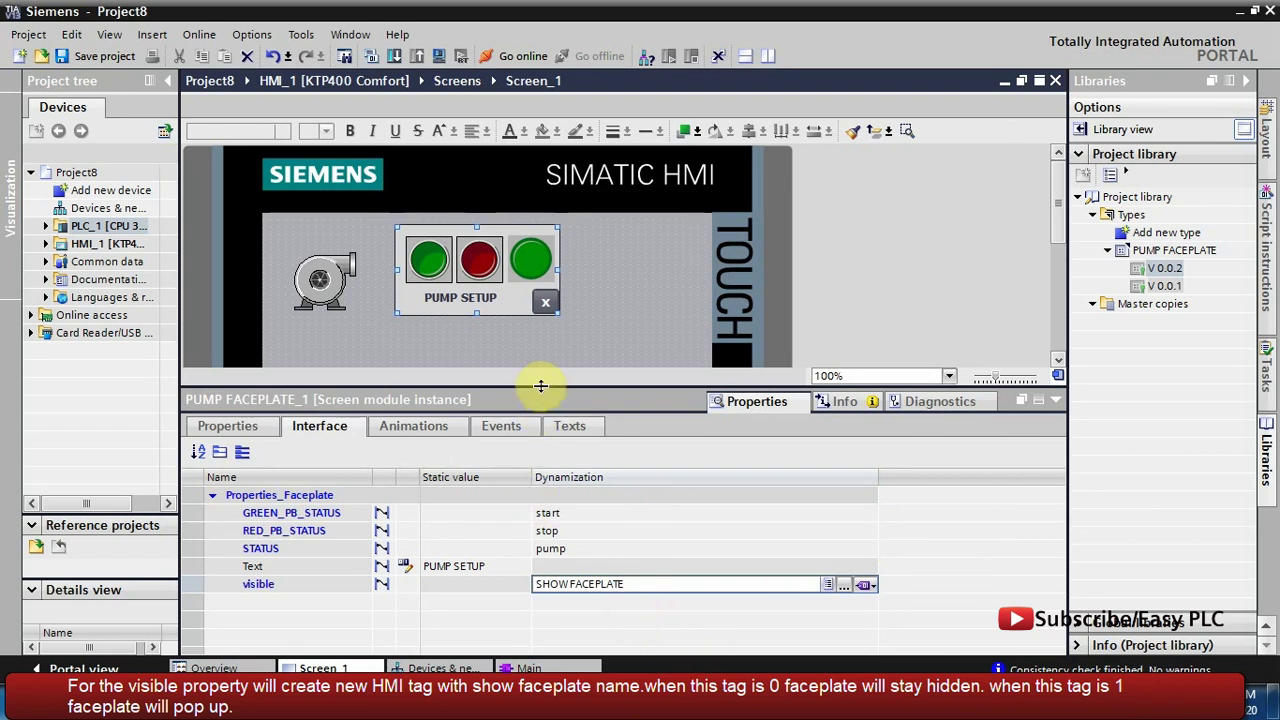
Assign the ResetBit function with the SHOW FACEPLATE tag to the faceplate's Click event
left_click(522, 426)
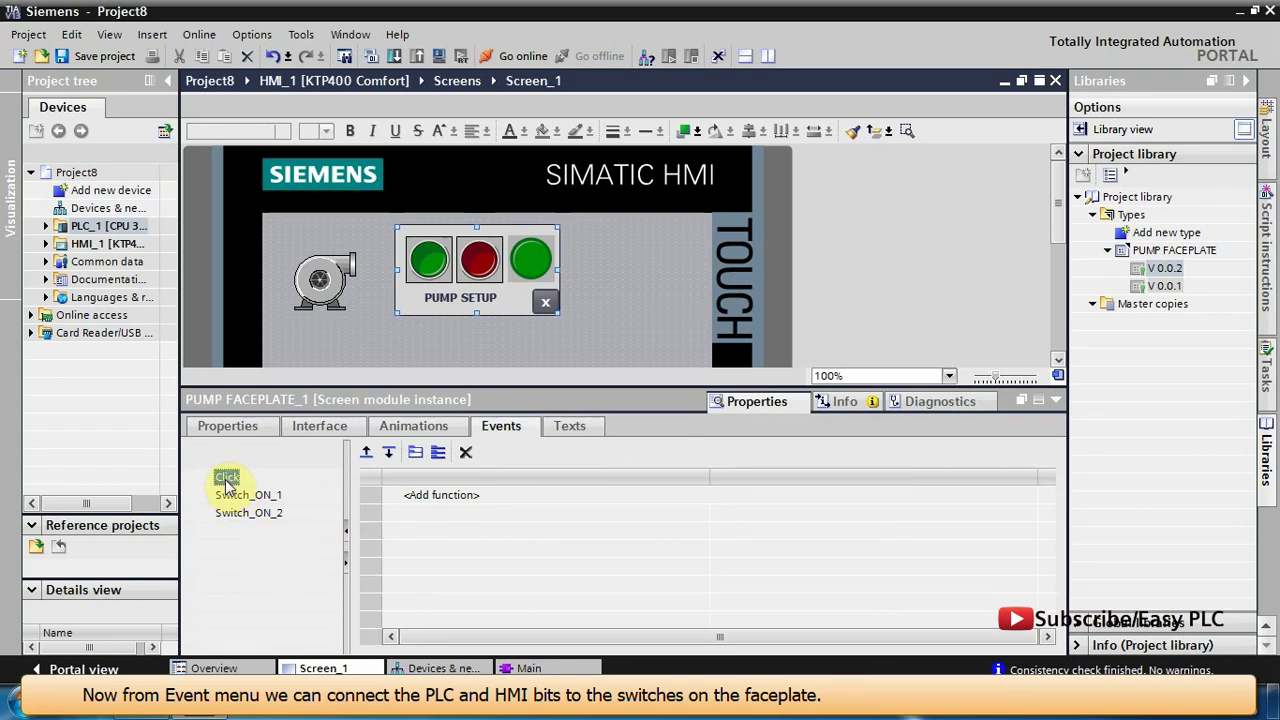
left_click(503, 504)
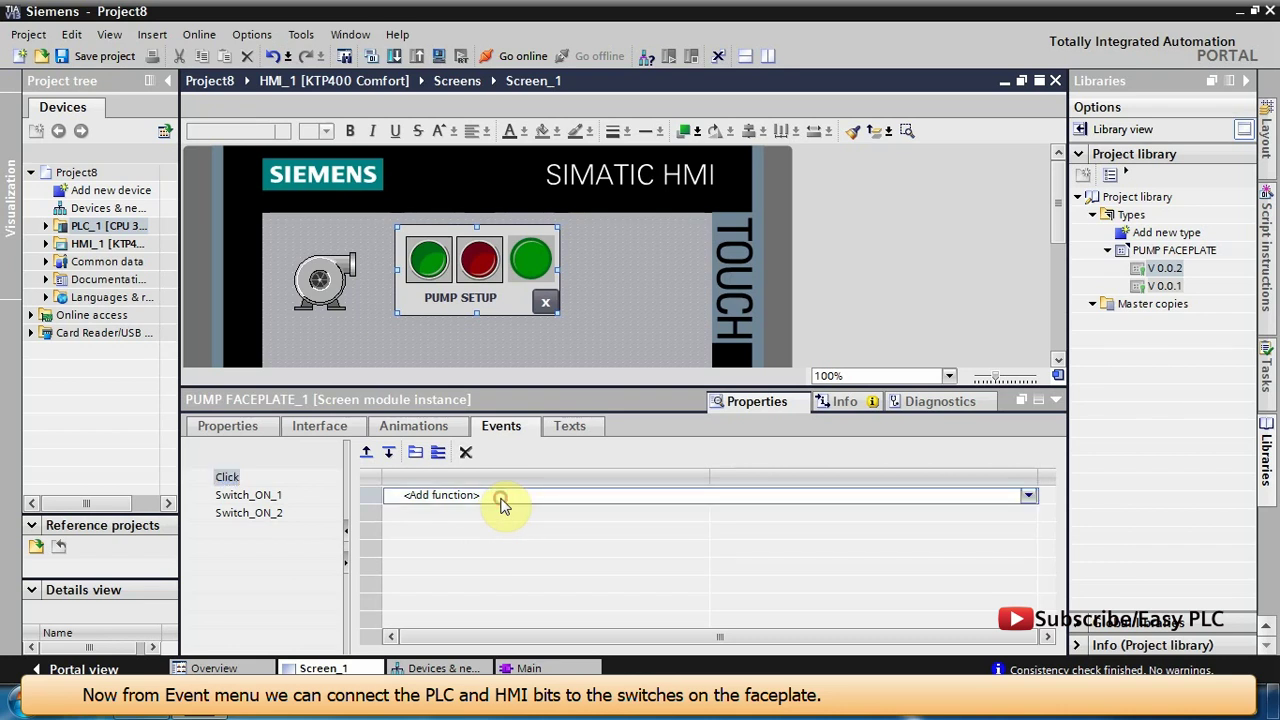
left_click(1032, 496)
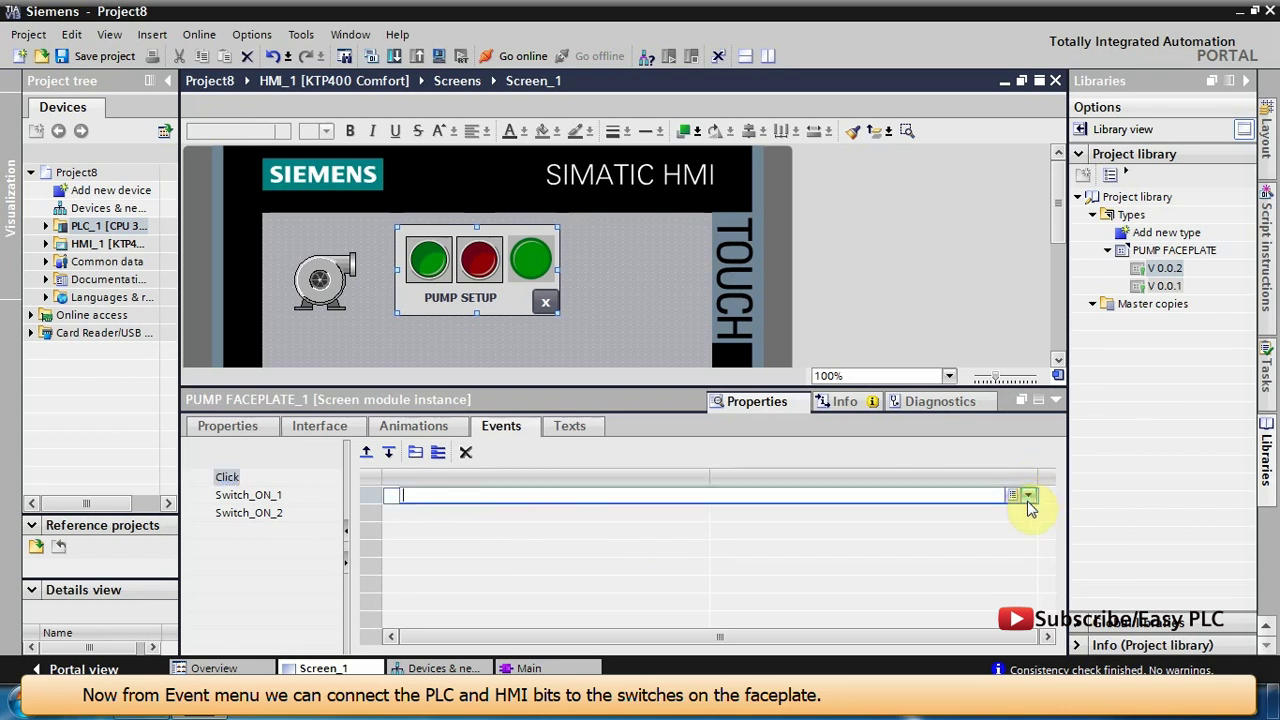
type("RESET")
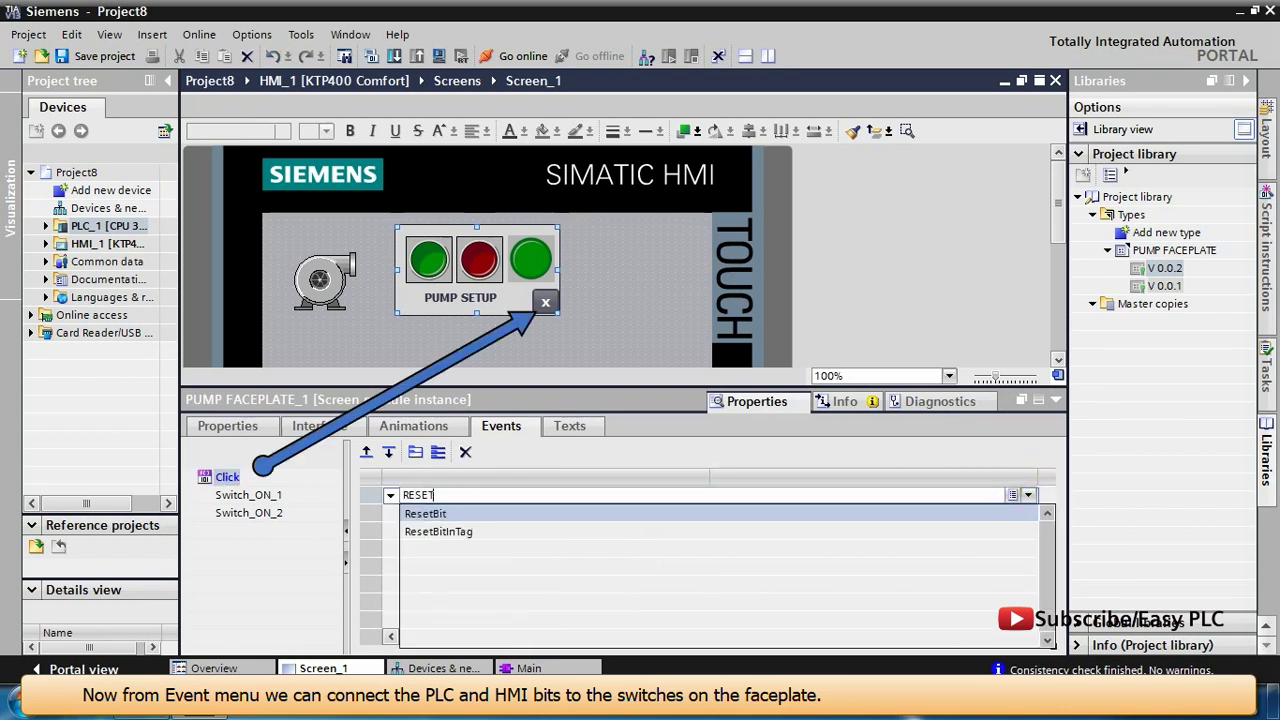
left_click(566, 502)
left_click(1026, 513)
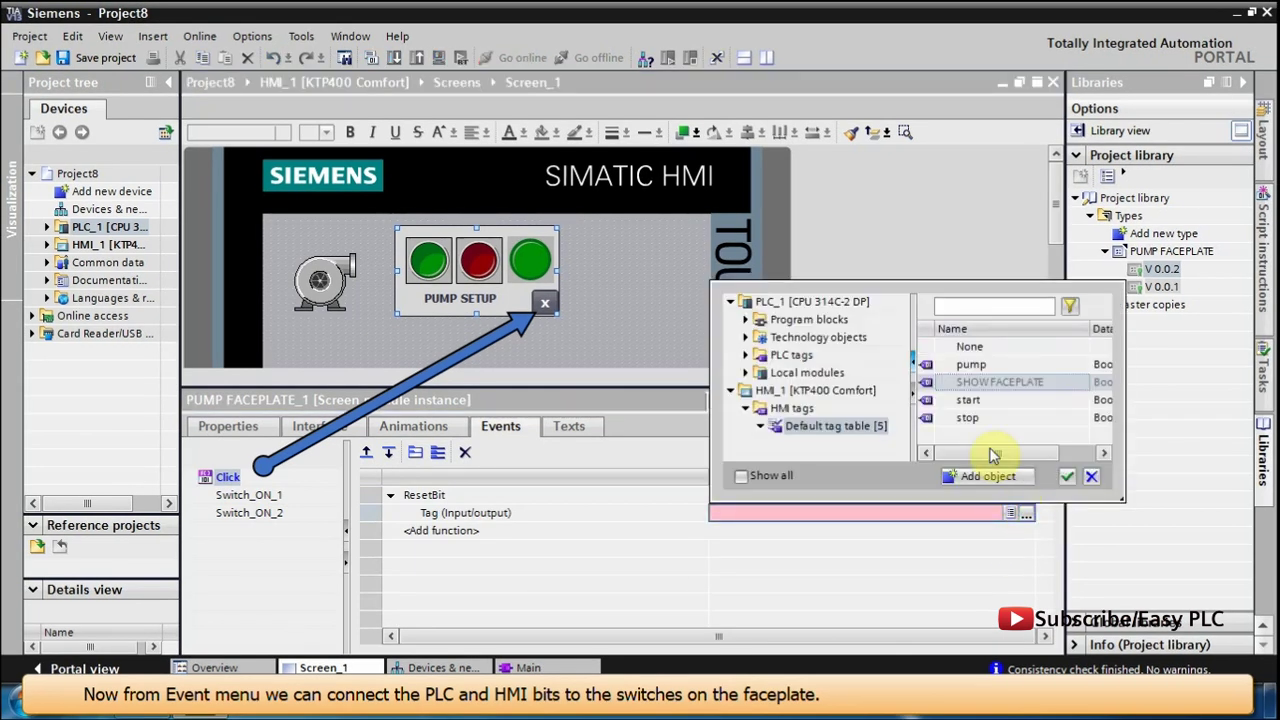
left_click(978, 384)
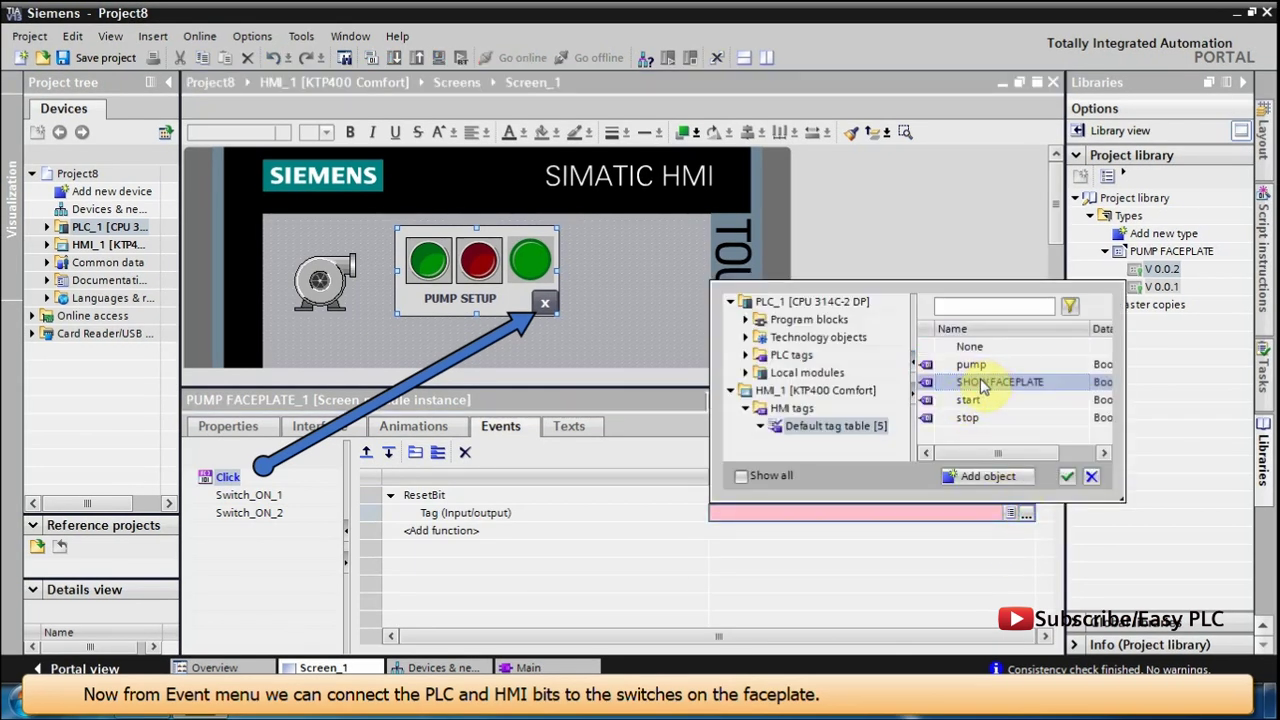
left_click(1067, 476)
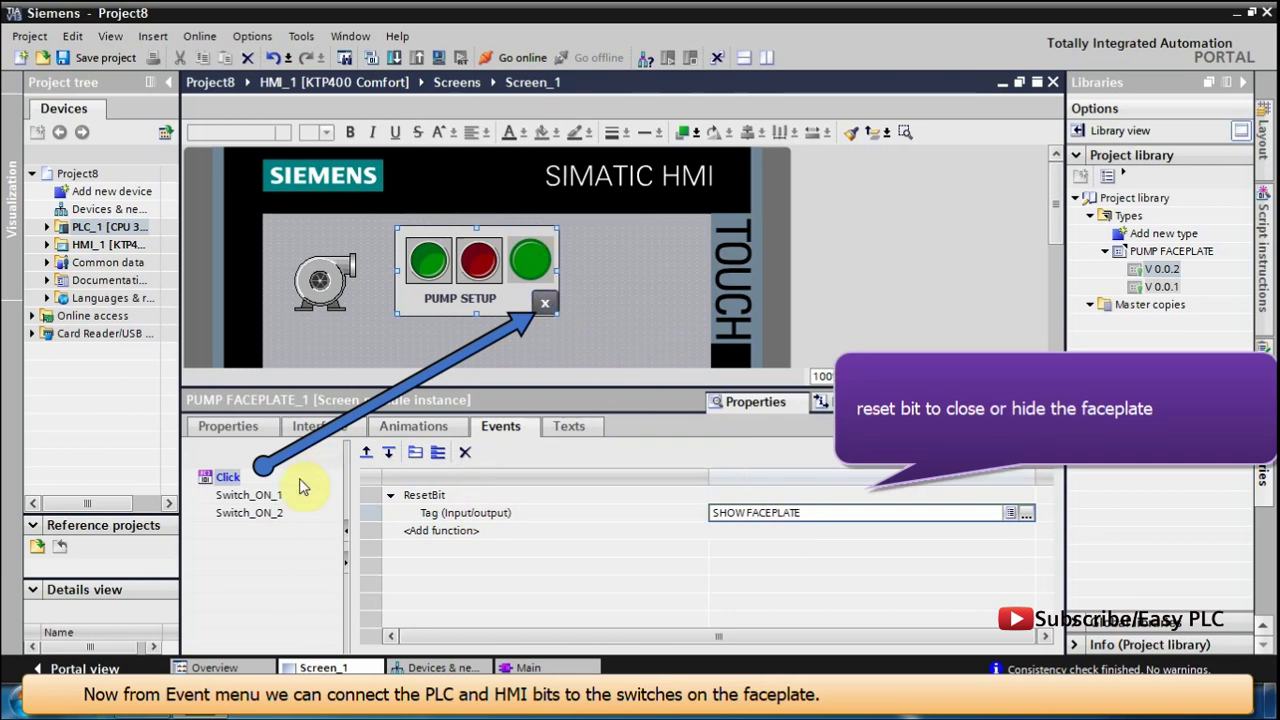
Assign the SetBit function with the HMI tag start to the faceplate's Switch_ON_1 event
left_click(243, 497)
left_click(490, 495)
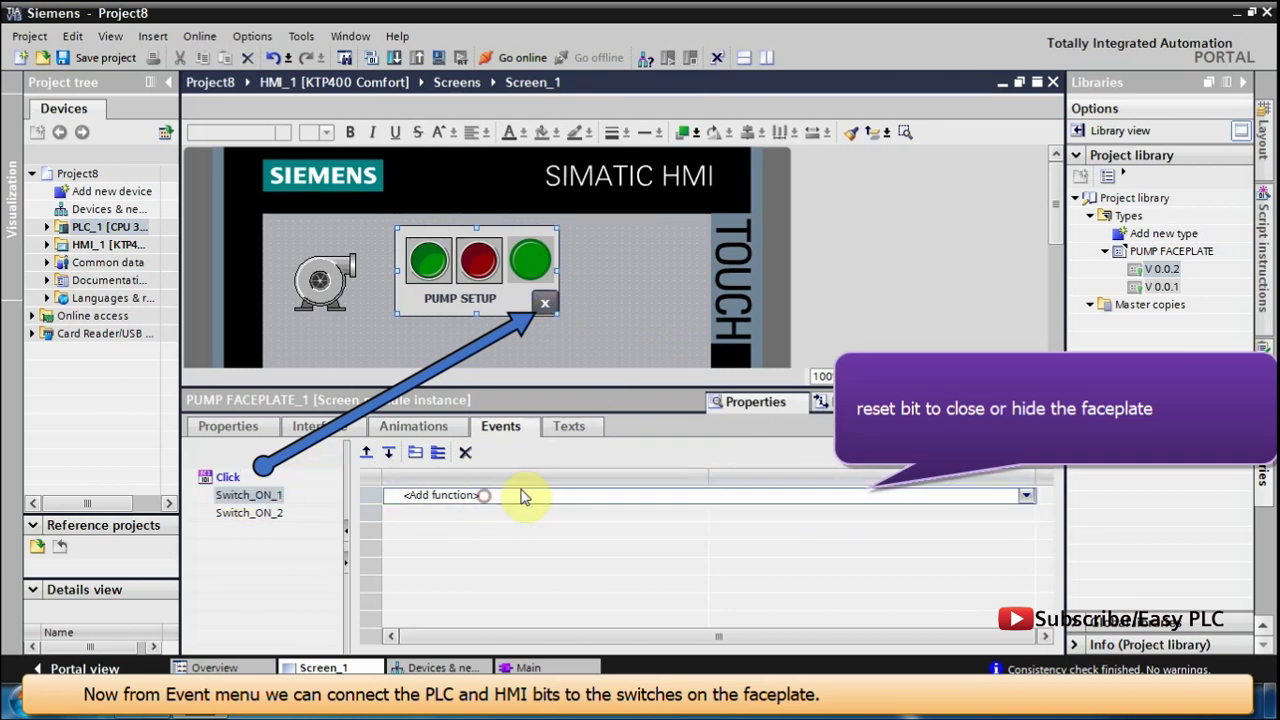
left_click(1027, 496)
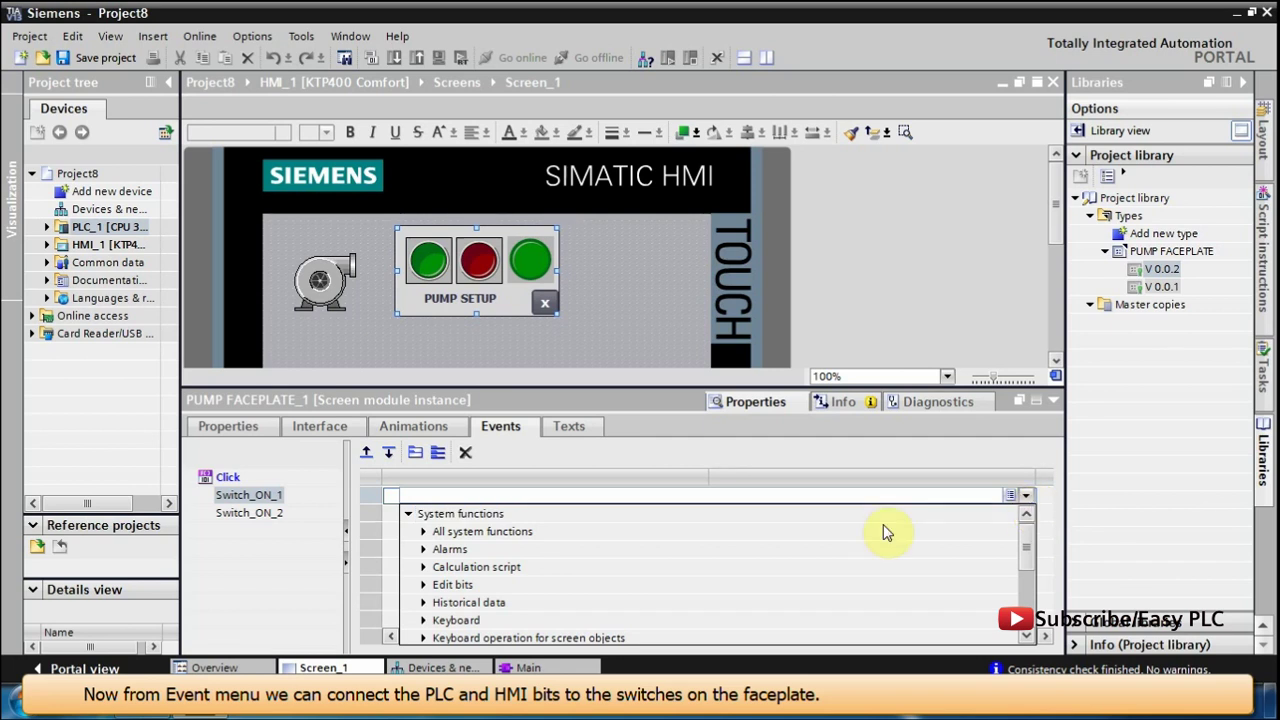
left_click(582, 490)
type("SET")
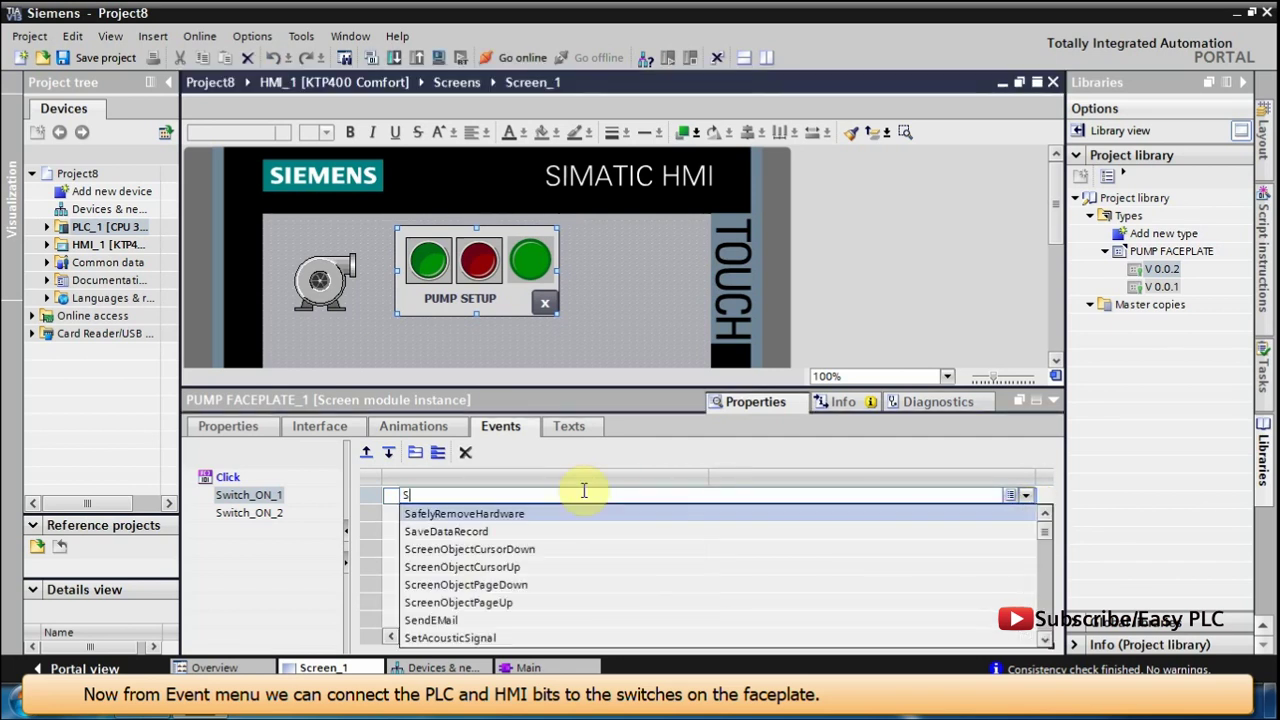
left_click(502, 550)
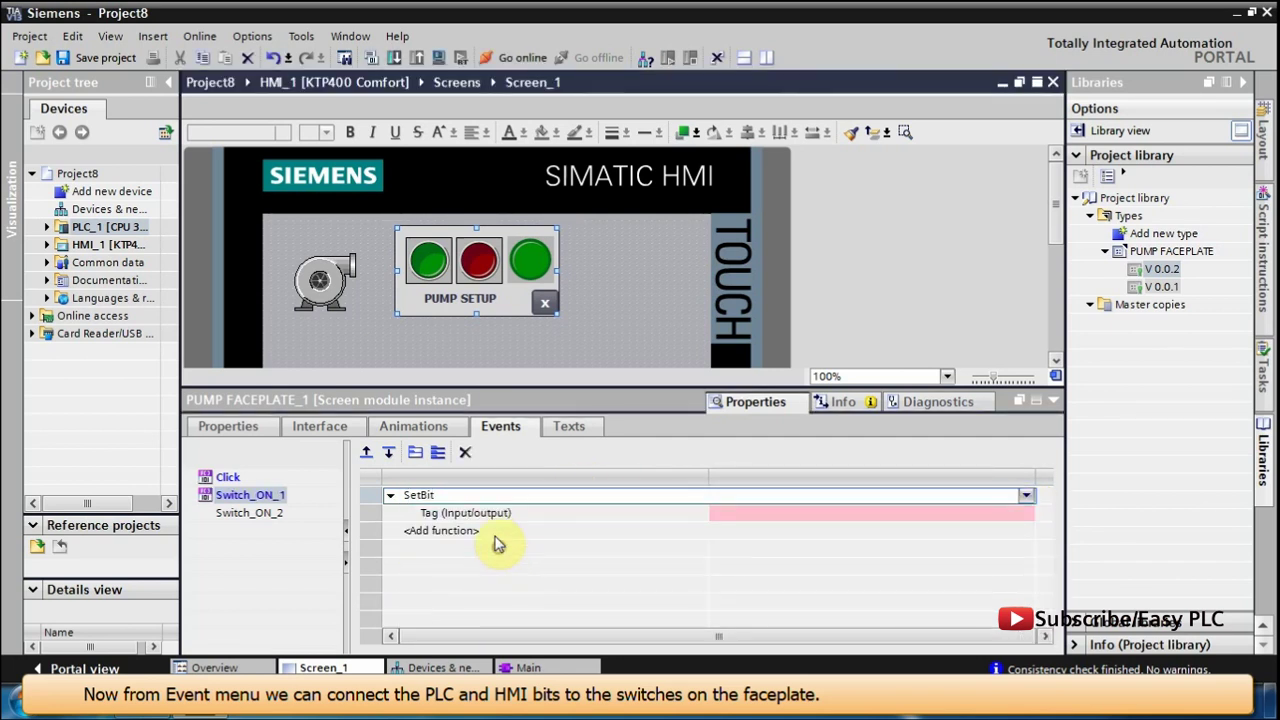
left_click(810, 521)
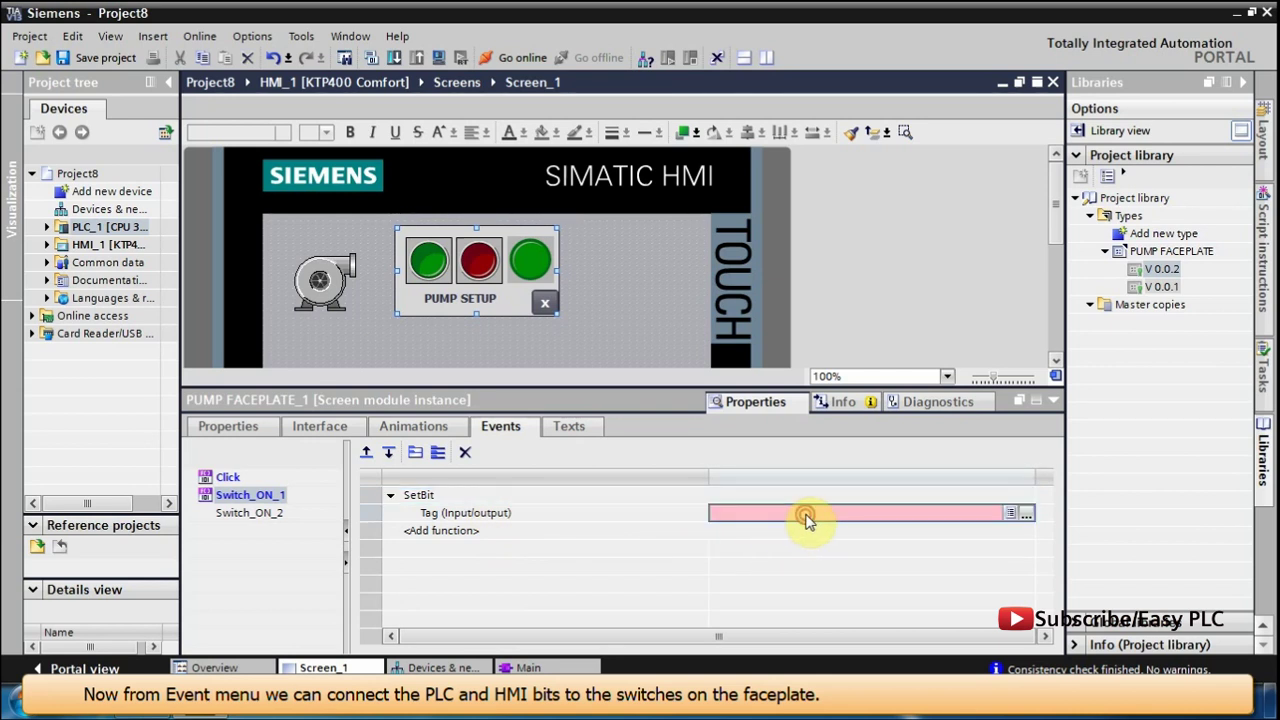
type("ST")
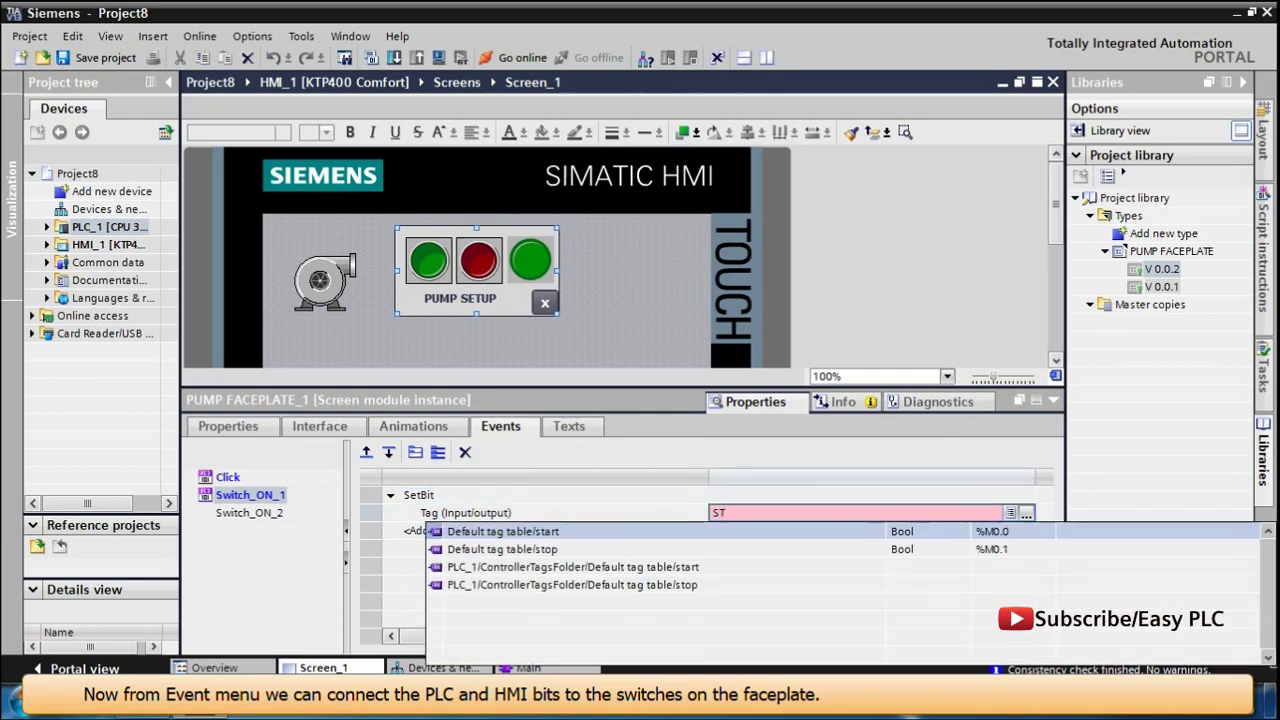
type("ART")
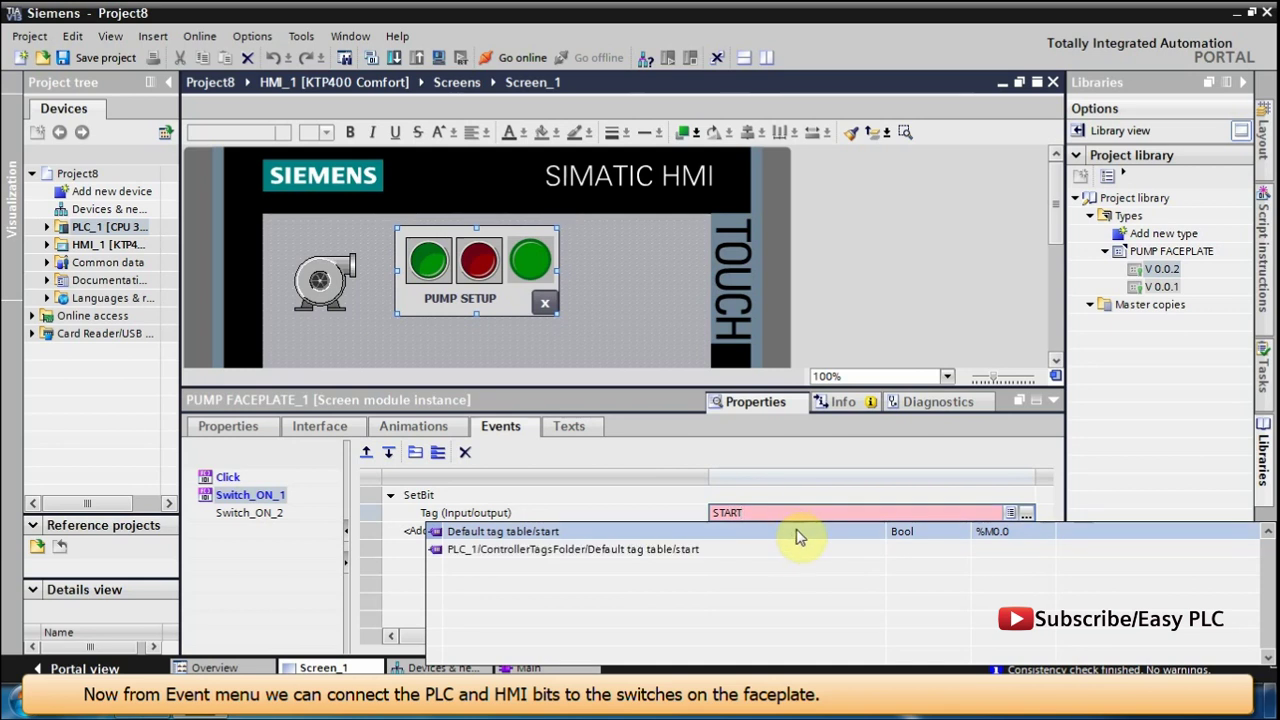
left_click(795, 531)
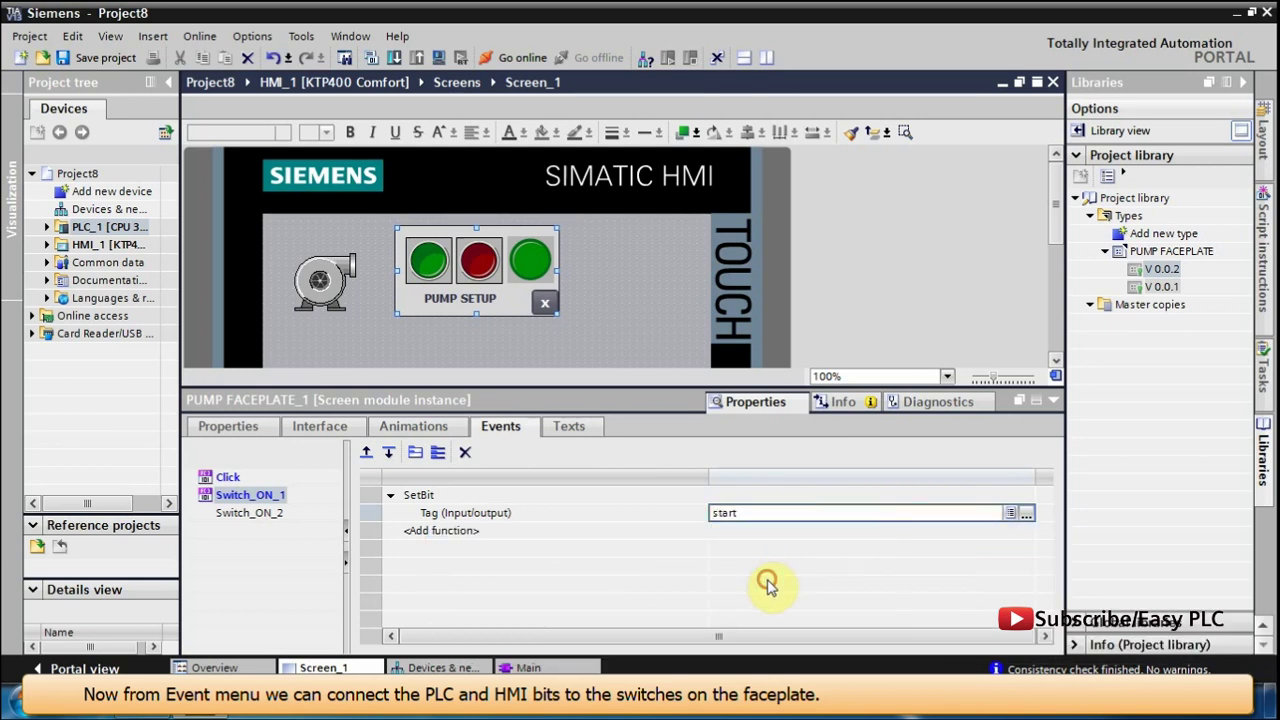
Assign the ResetBit function with the HMI tag start to the faceplate's Switch_ON_2 event
left_click(265, 521)
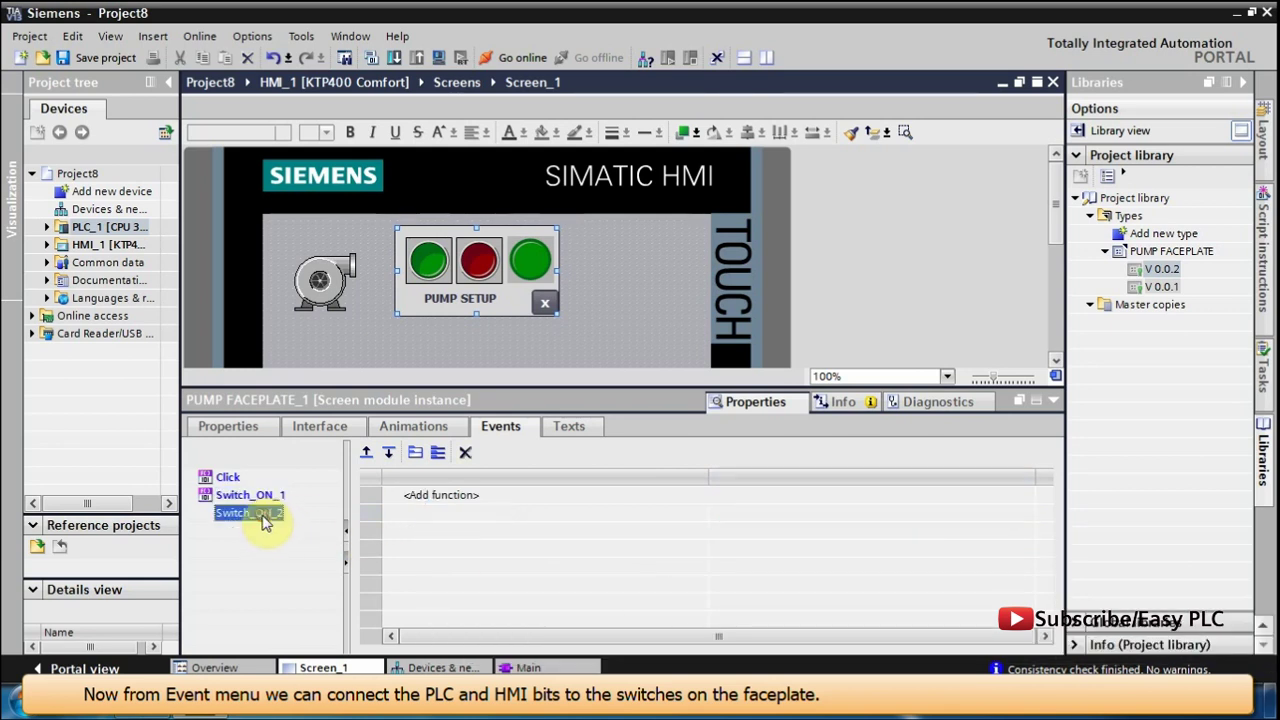
left_click(523, 495)
type("RE")
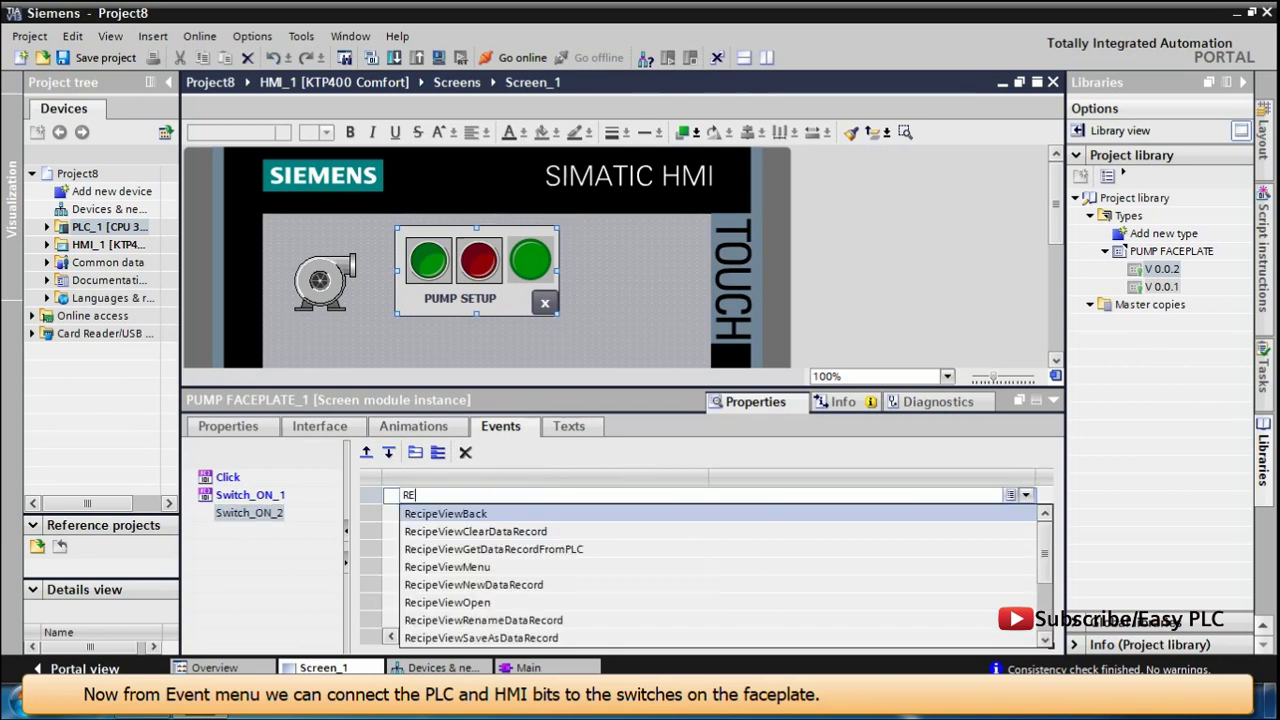
type("SET")
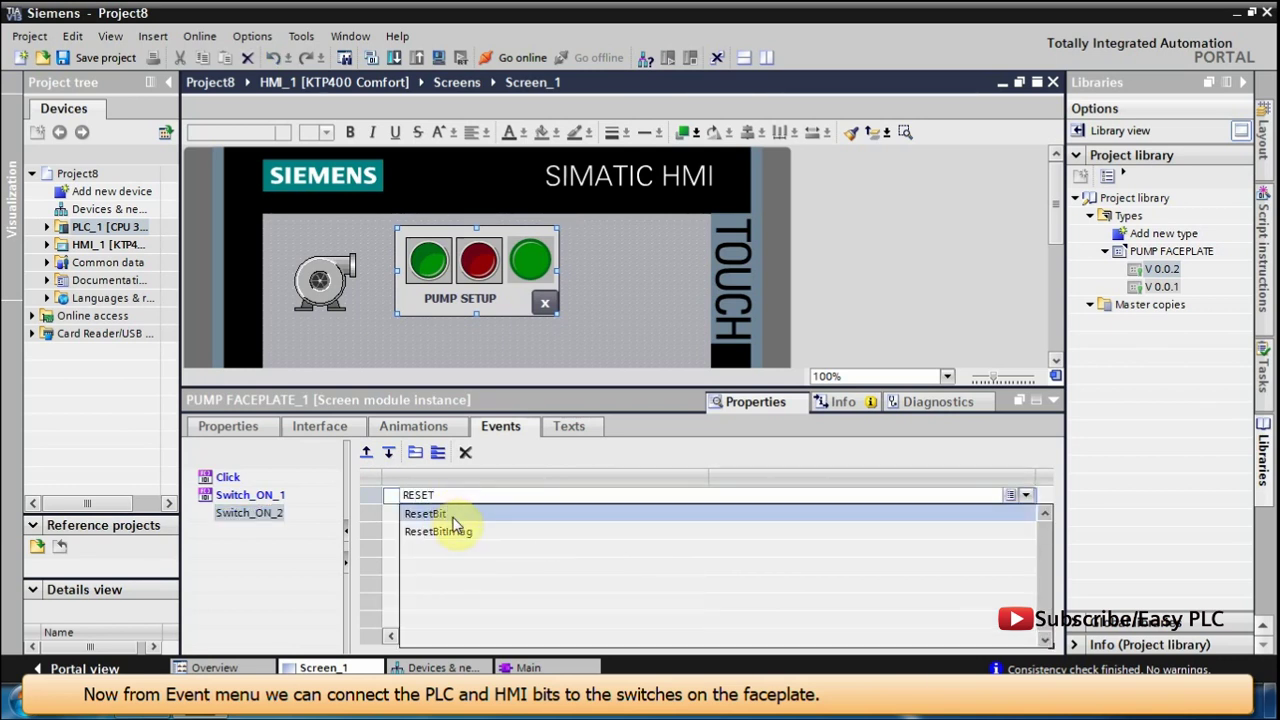
left_click(452, 516)
left_click(808, 513)
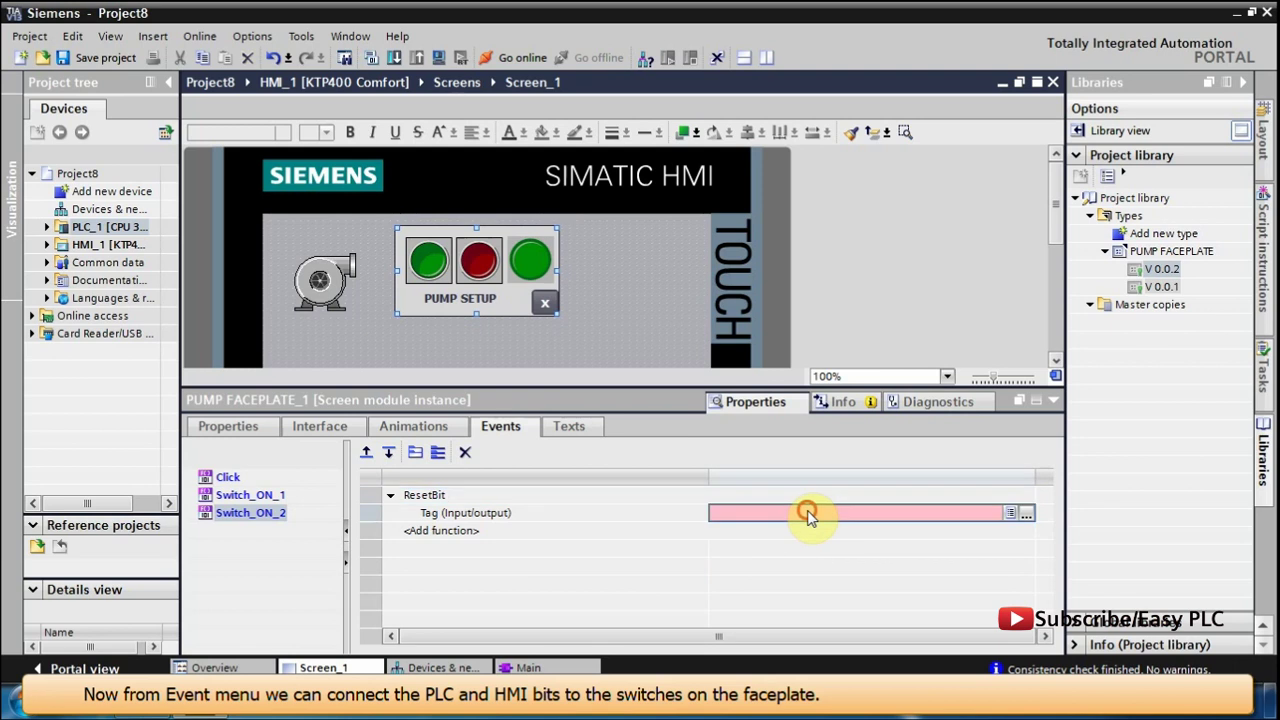
left_click(609, 549)
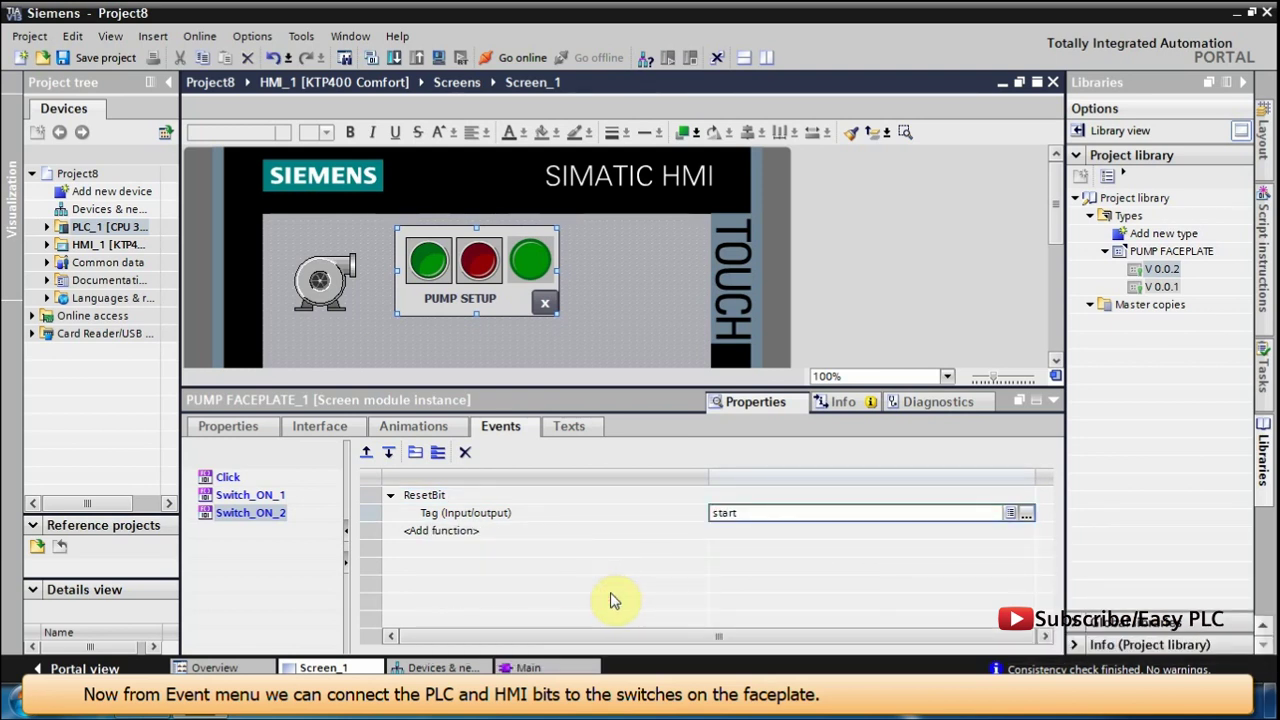
left_click(298, 558)
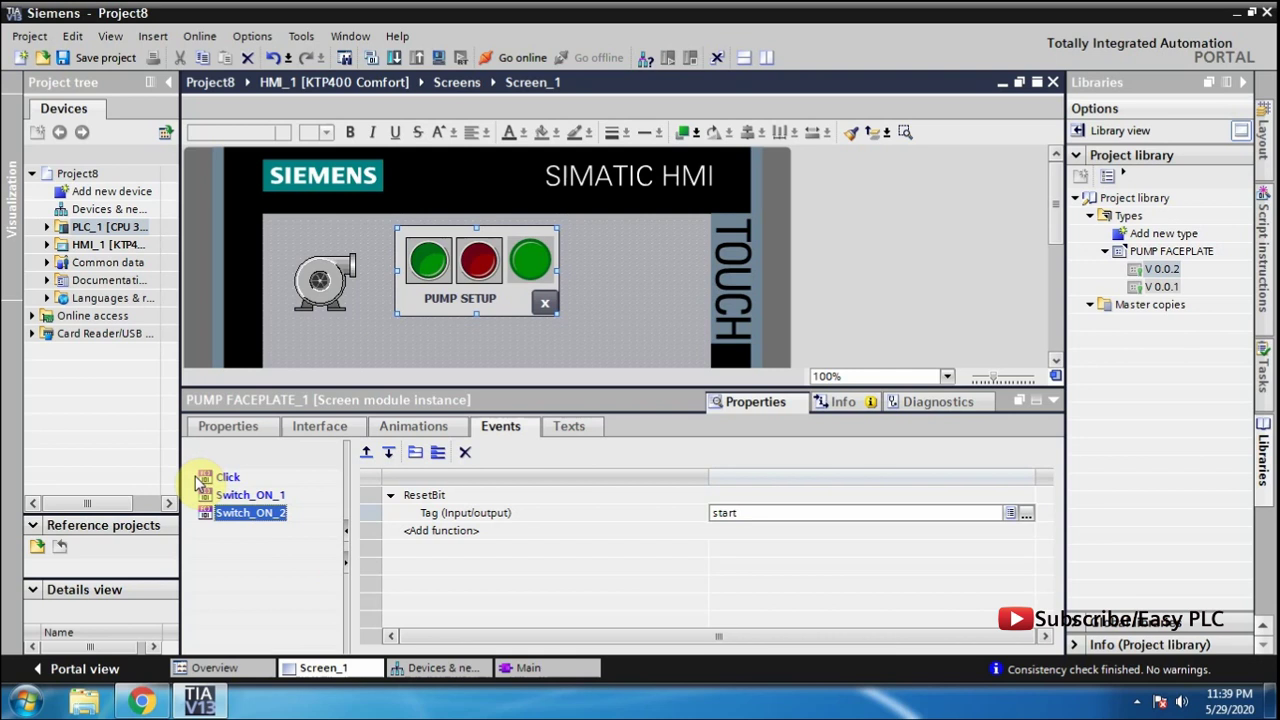
Assign the SetBit function with the SHOW FACEPLATE tag to the Click event of the pump symbol on Screen_1
left_click(318, 428)
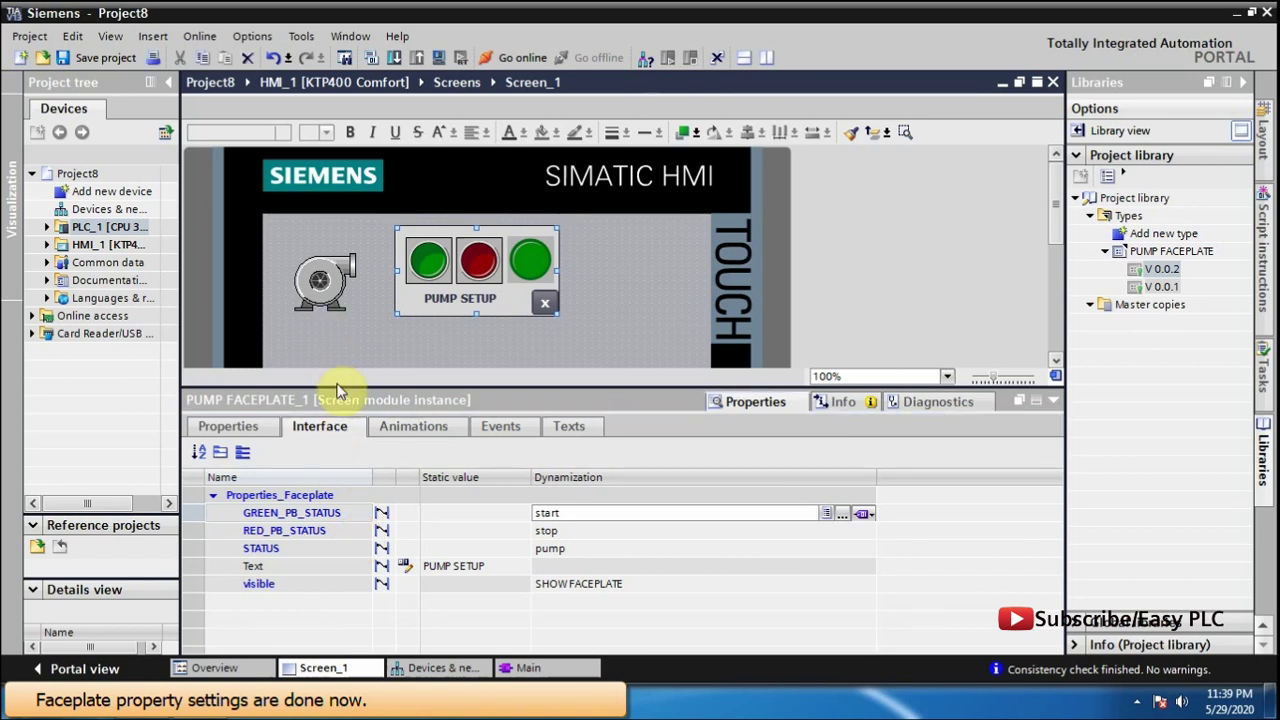
mouse_move(337, 388)
left_mouse_down()
mouse_move(336, 429)
mouse_move(361, 446)
mouse_move(354, 382)
left_mouse_up()
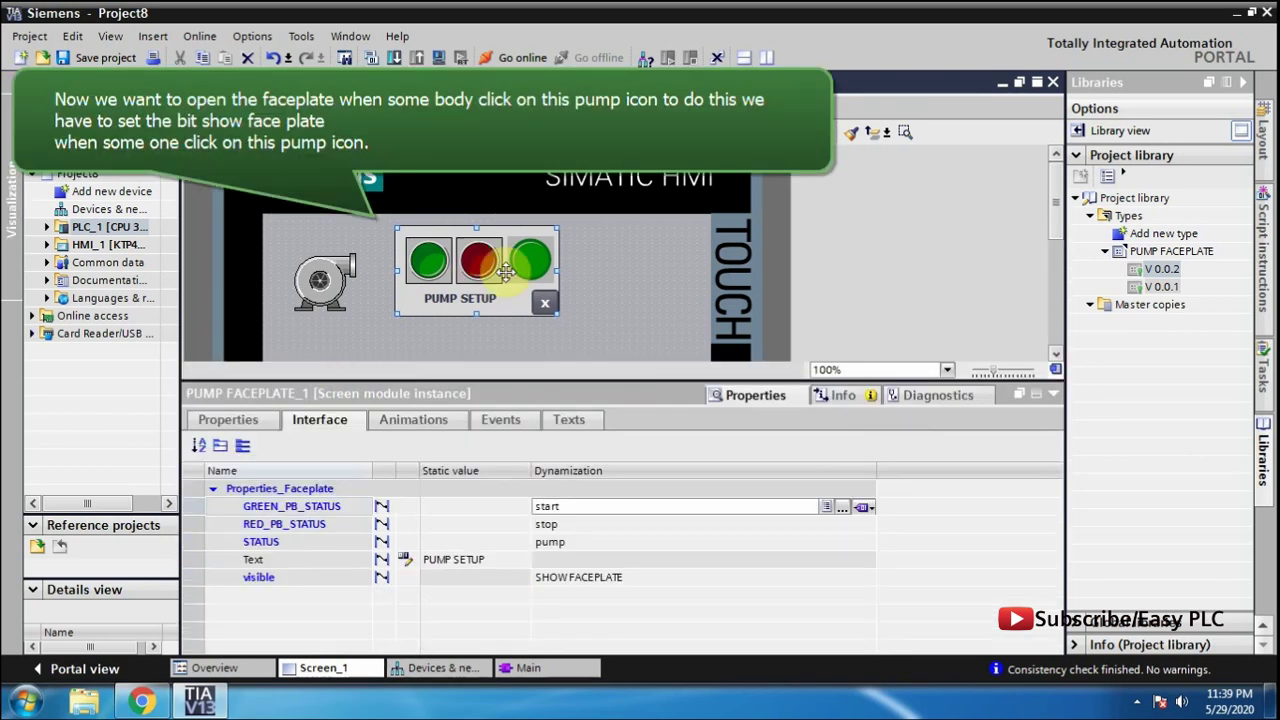
left_click(325, 282)
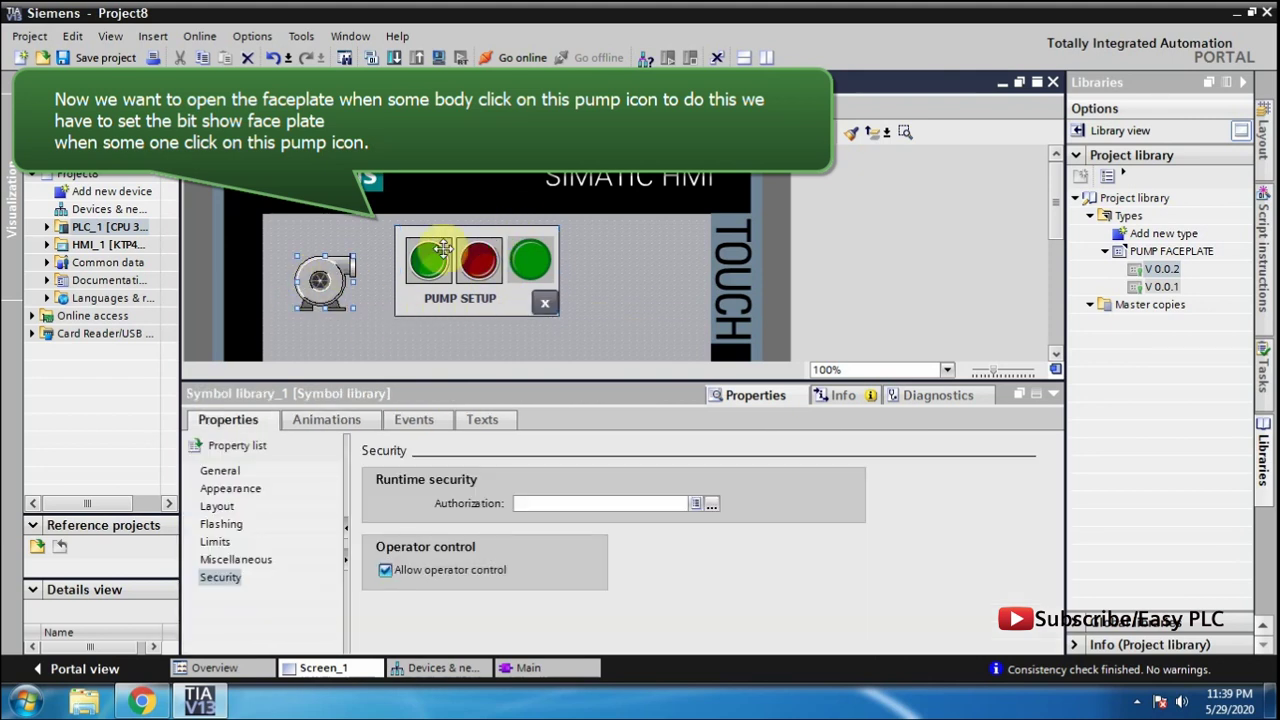
left_click(413, 420)
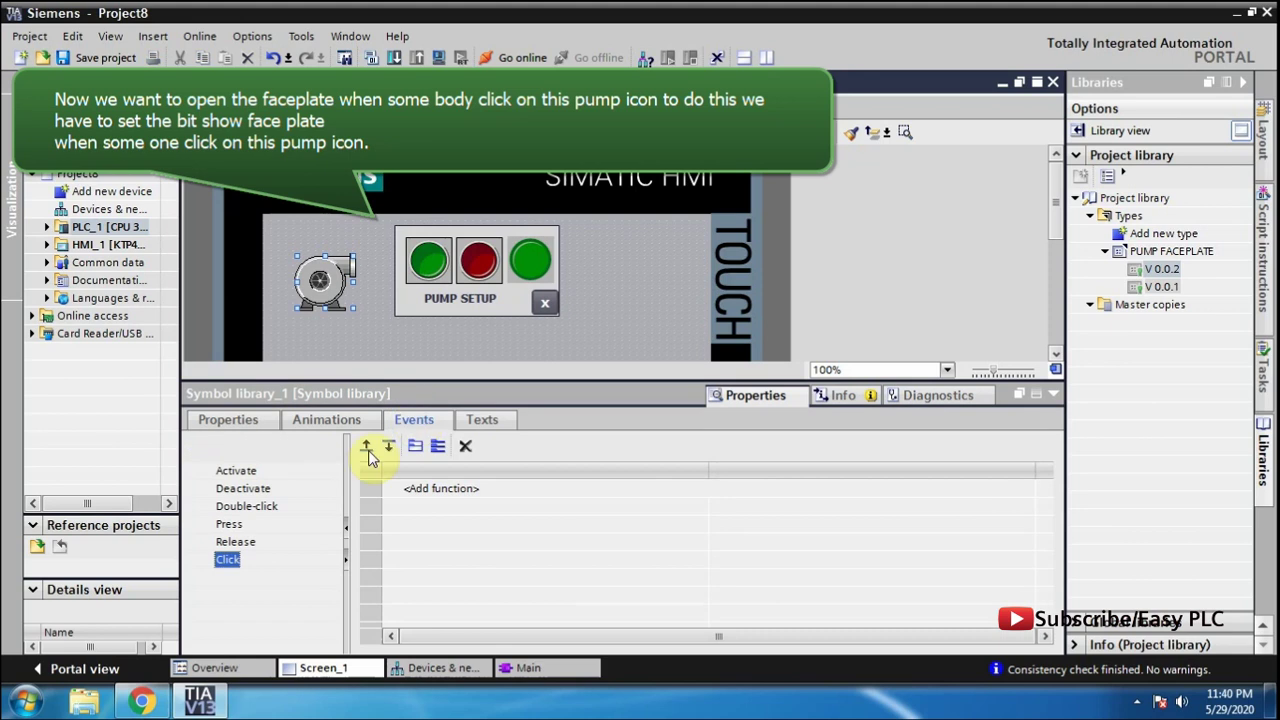
left_click(491, 488)
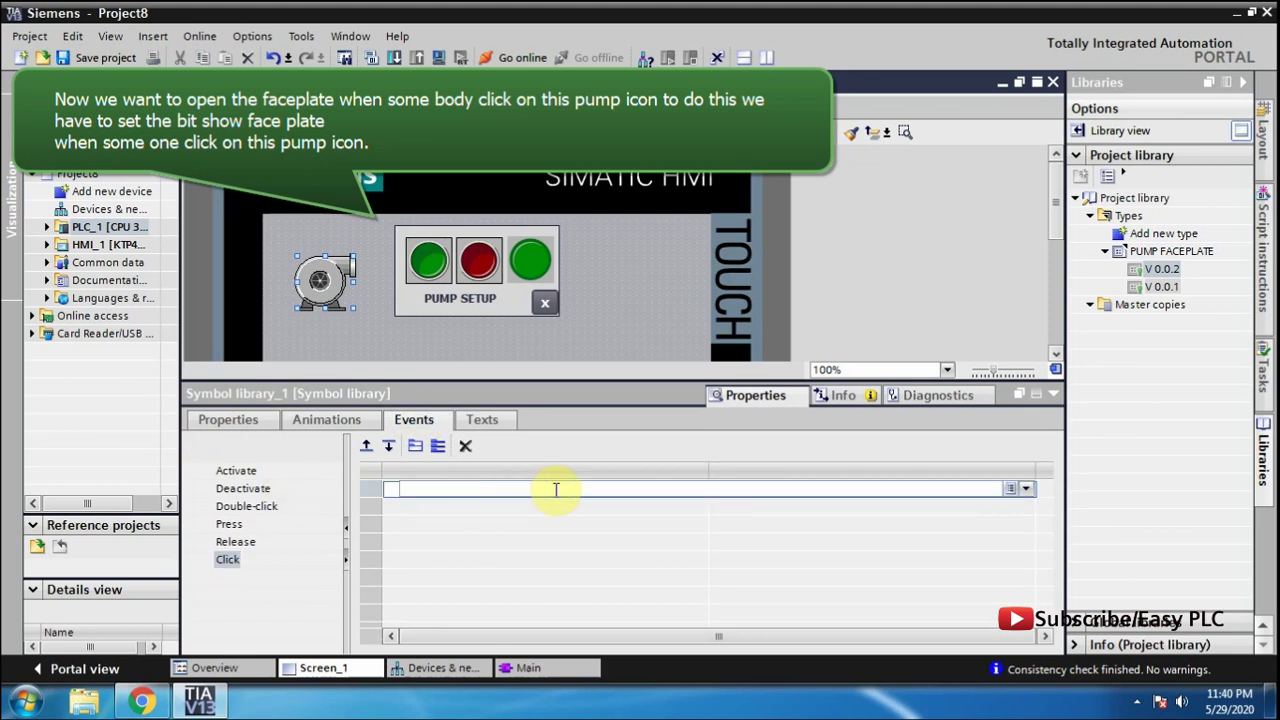
type("SET")
left_click(445, 543)
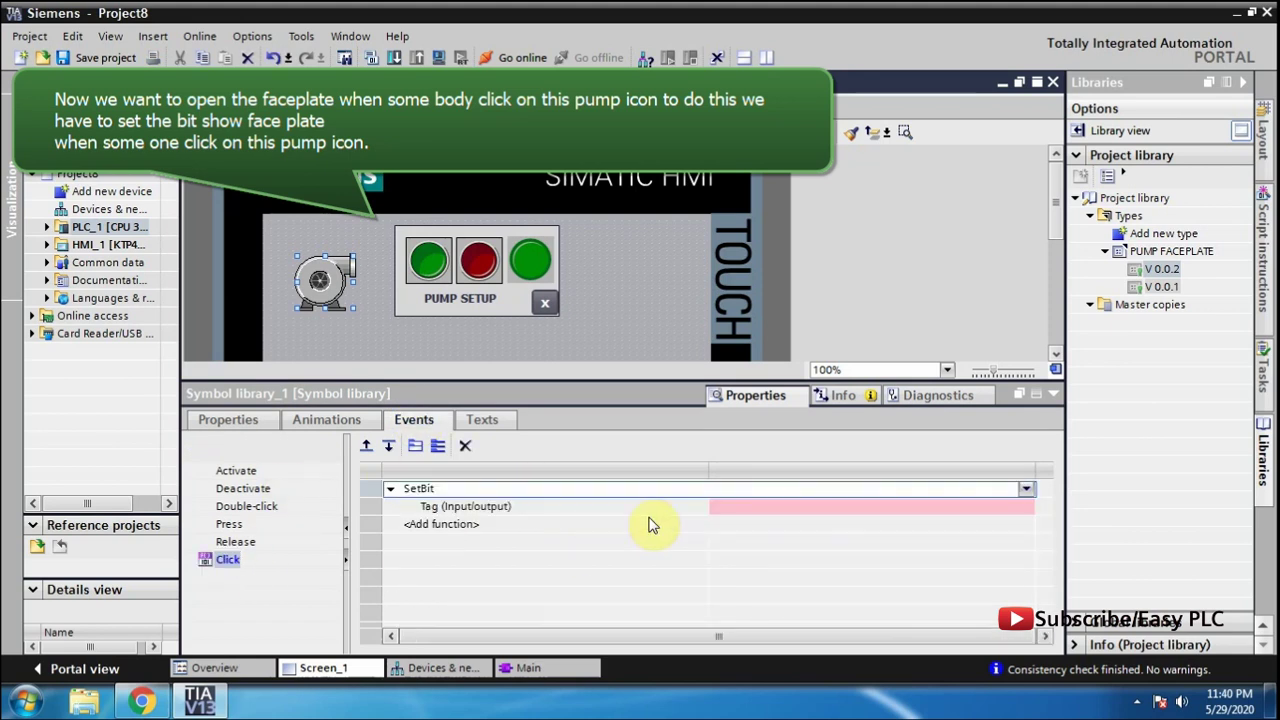
left_click(837, 505)
left_click(1020, 508)
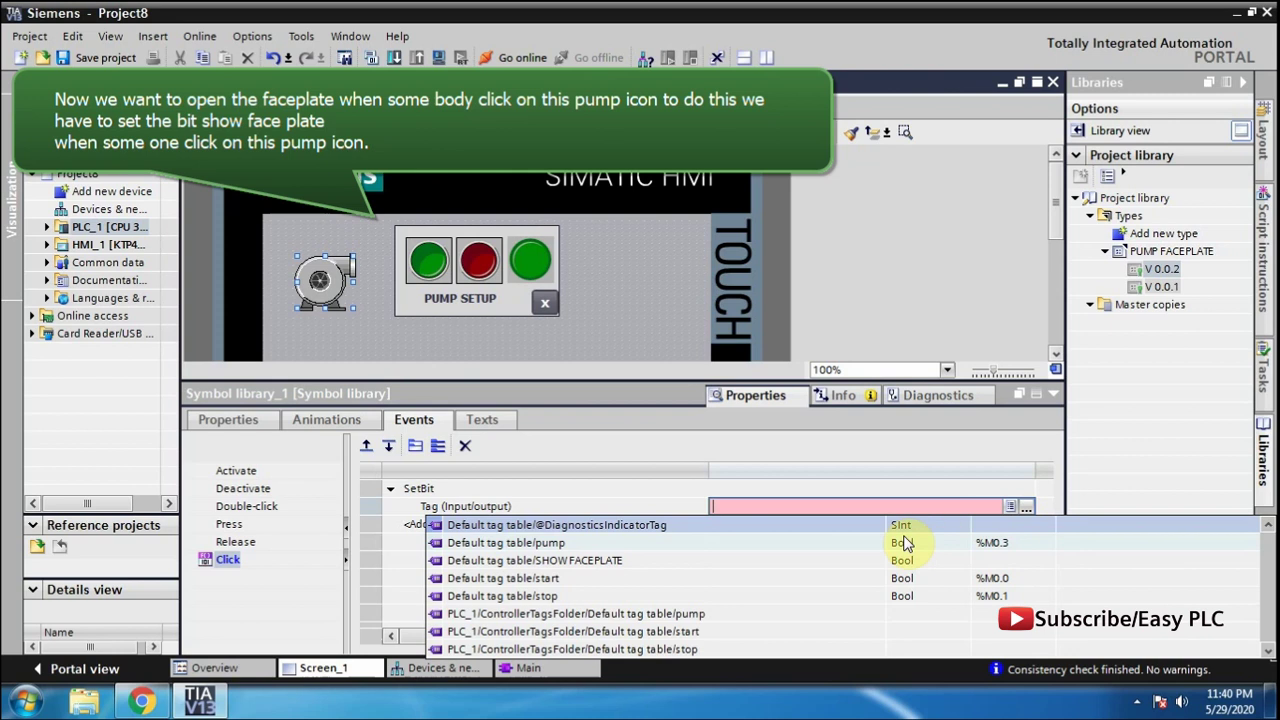
left_click(620, 561)
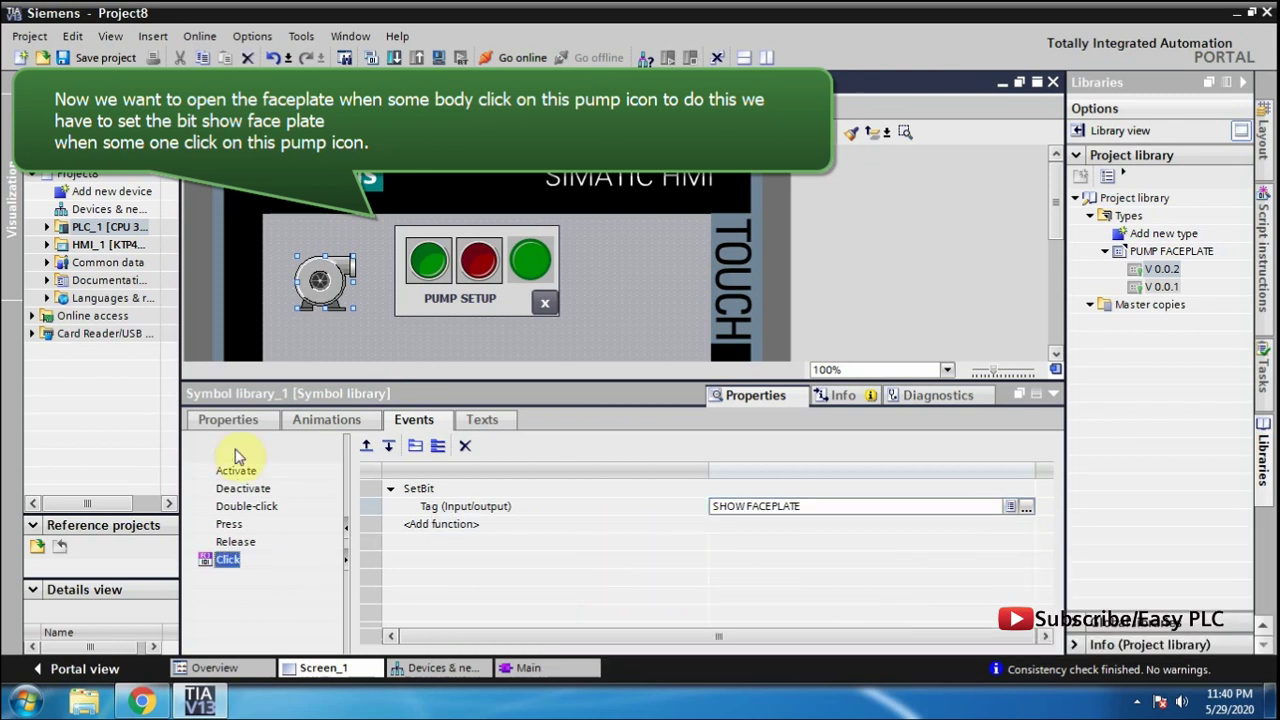
Add an Appearance animation to the pump symbol, driven by the HMI tag pump, with range entries 0 and 1
left_click(312, 430)
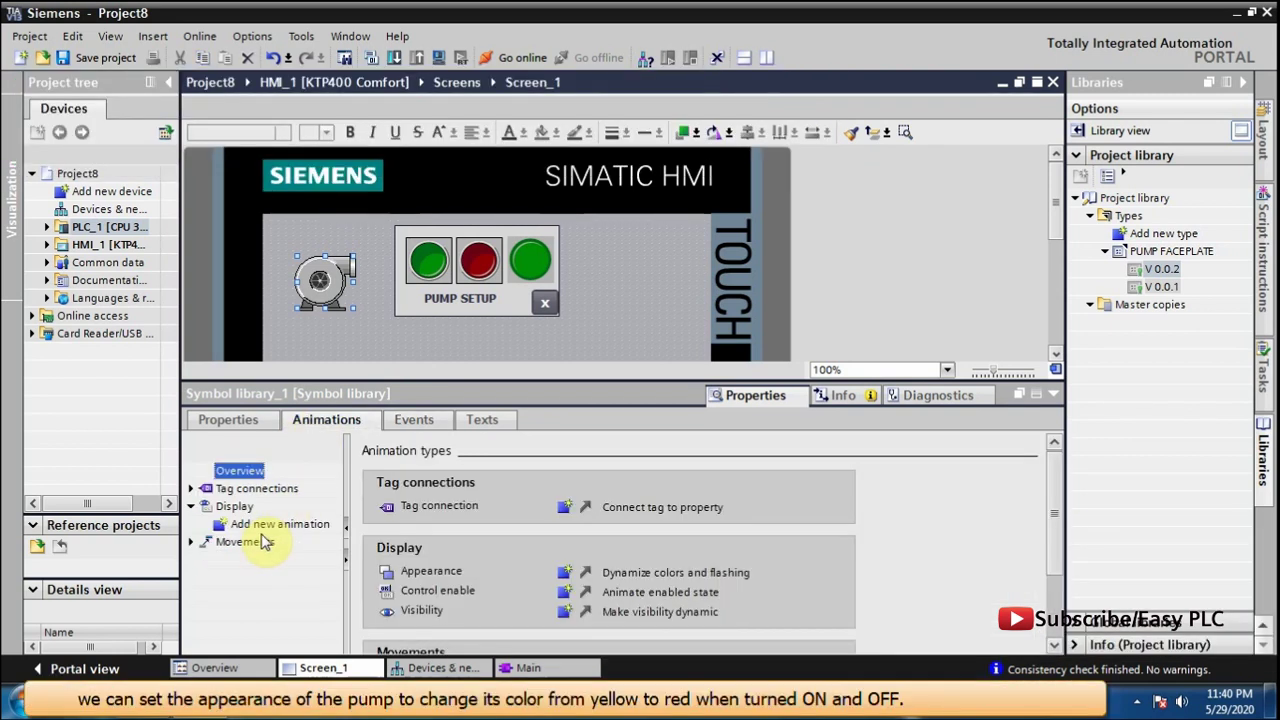
double_click(259, 530)
left_click(462, 301)
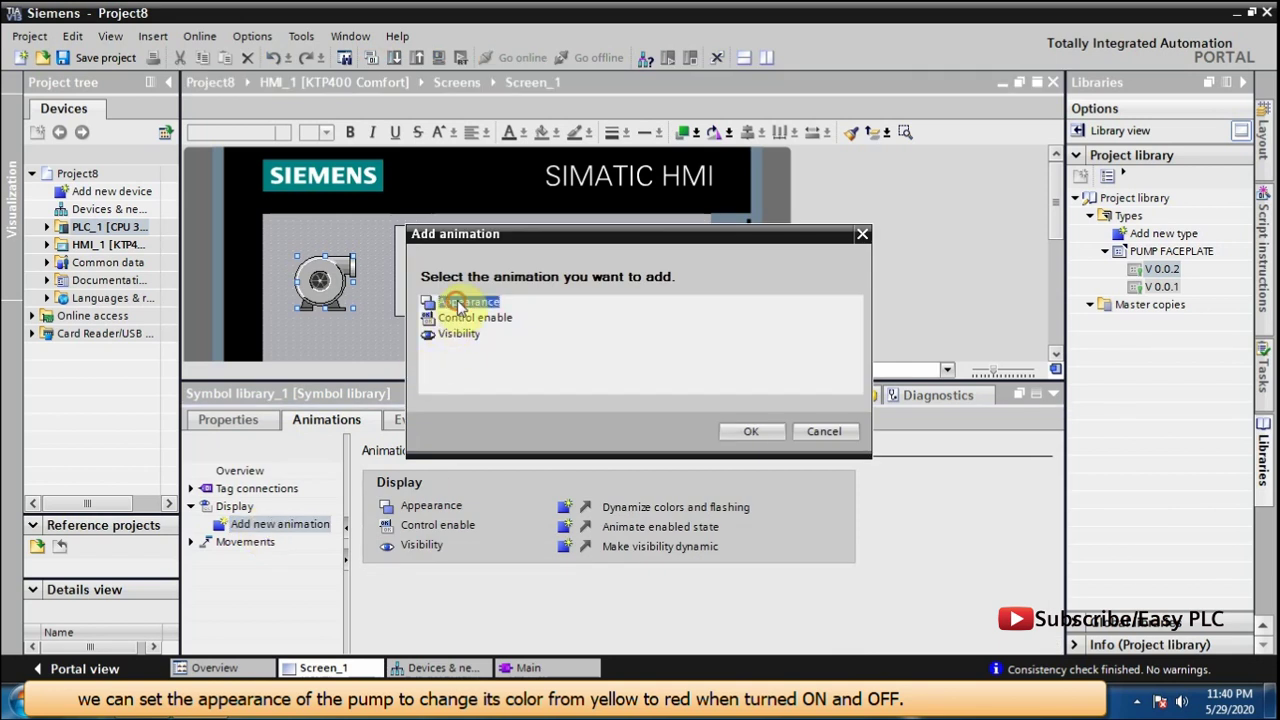
left_click(750, 436)
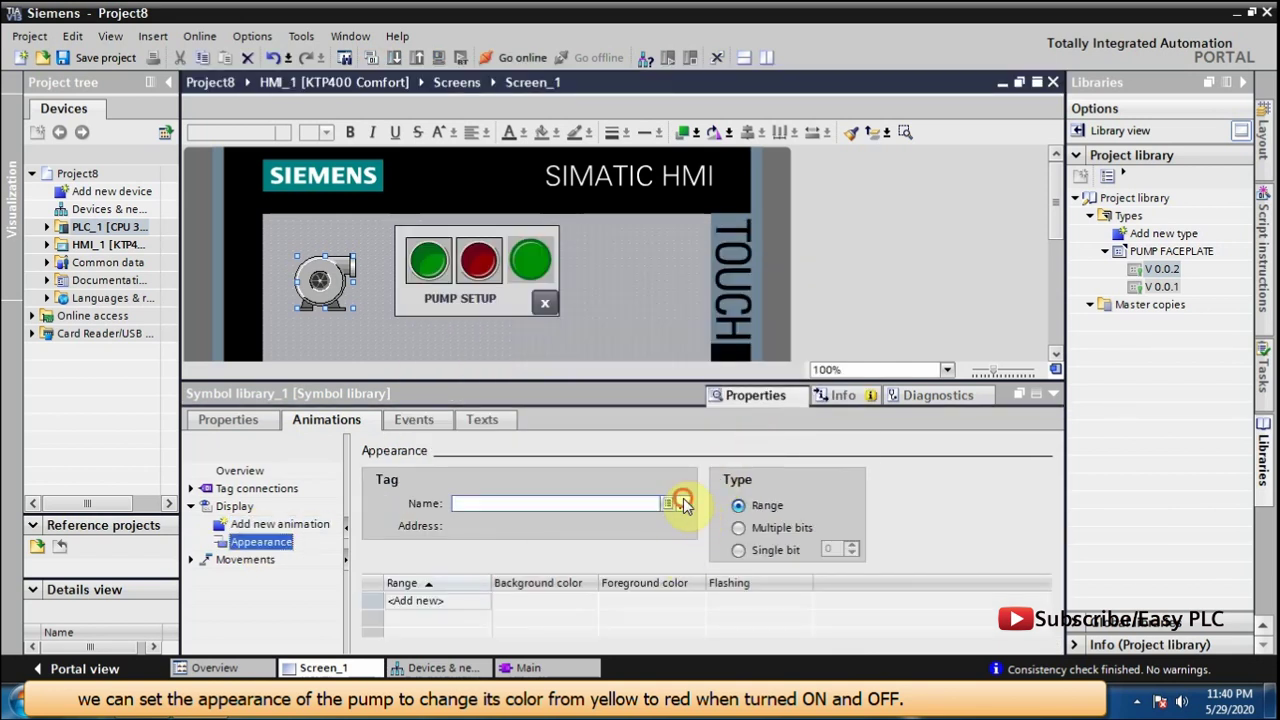
left_click(684, 503)
left_click(708, 372)
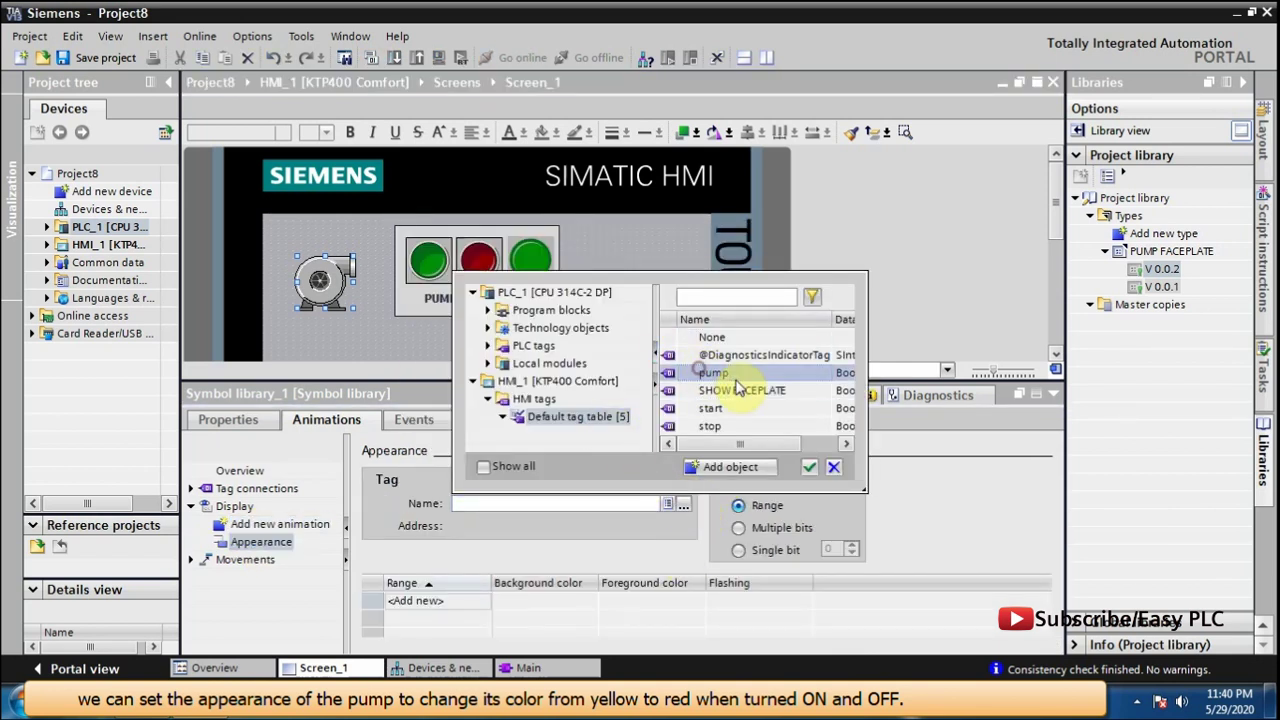
left_click(806, 469)
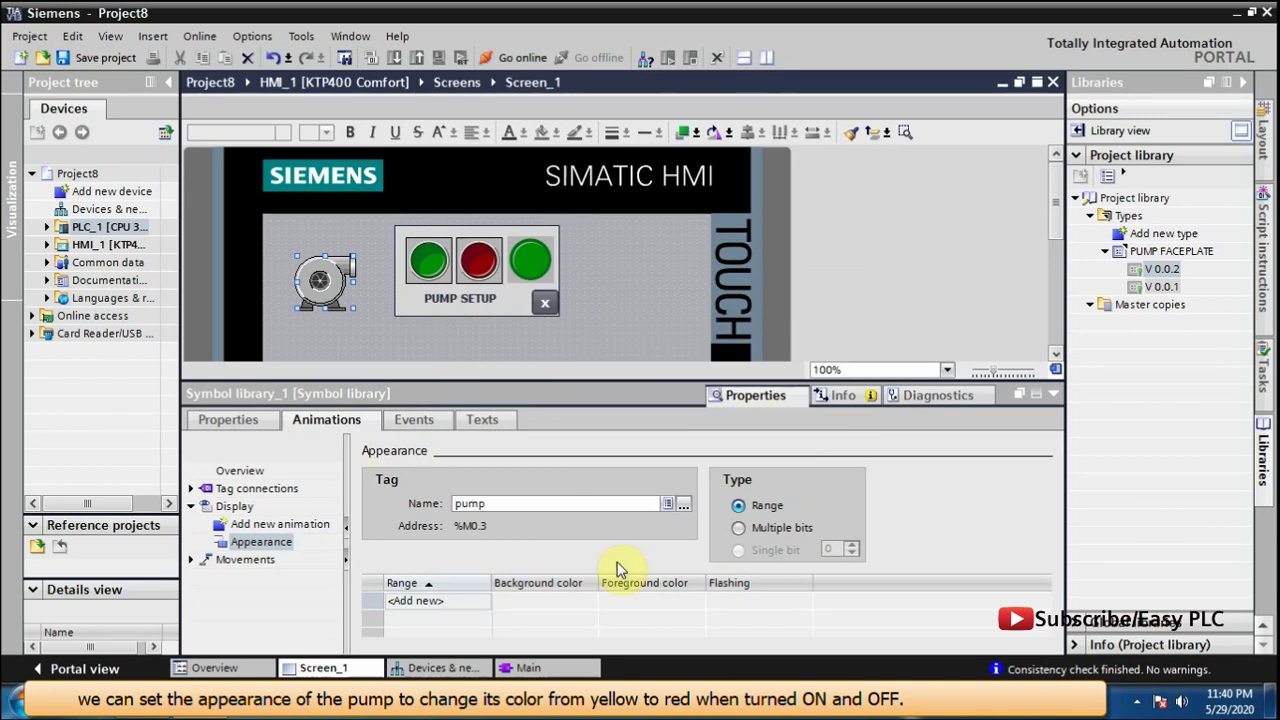
double_click(472, 601)
double_click(470, 620)
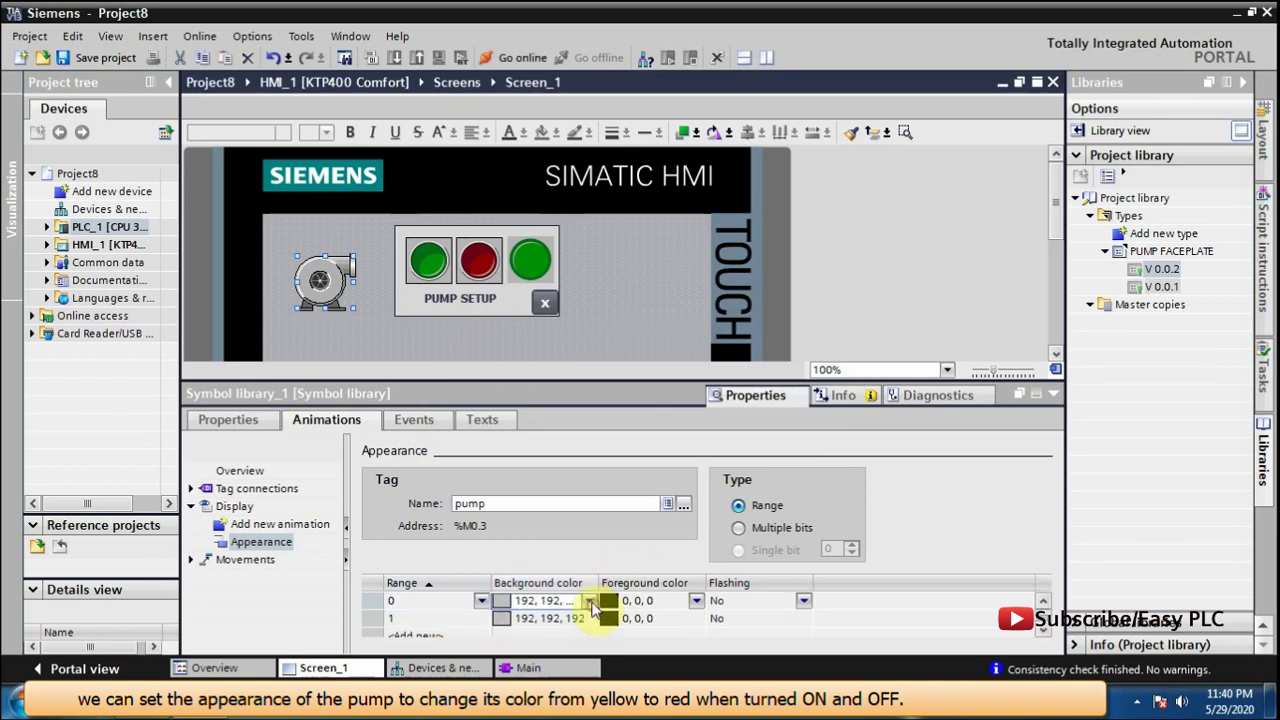
Set the pump animation's background colors to yellow (255, 255, 0) for range 0 and green (0, 255, 0) for range 1
left_click(590, 601)
left_click(527, 503)
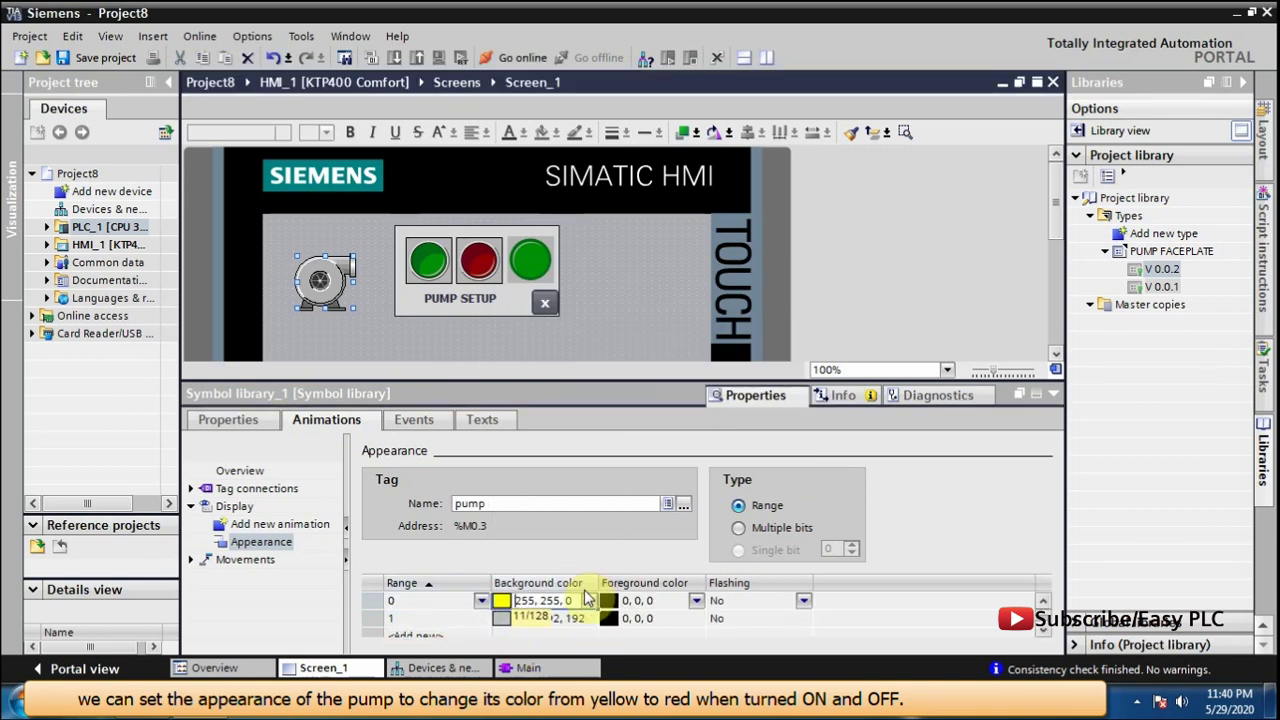
left_click(596, 620)
left_click(592, 619)
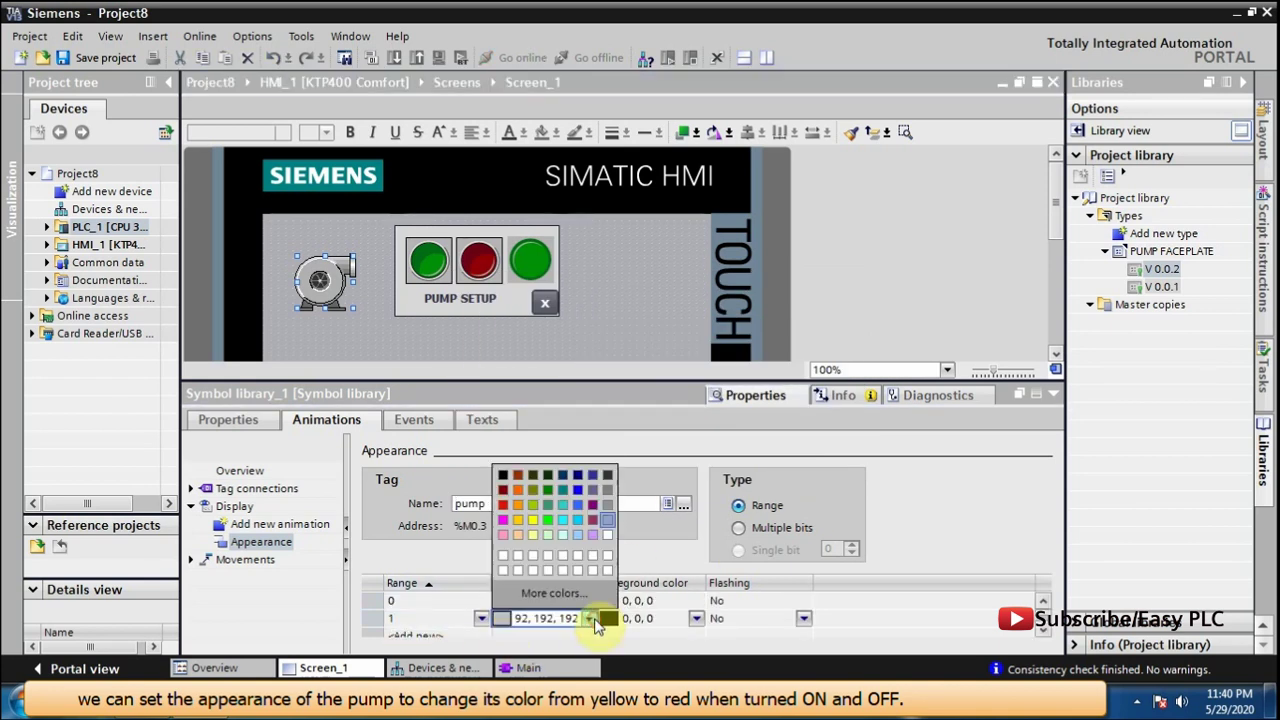
left_click(548, 521)
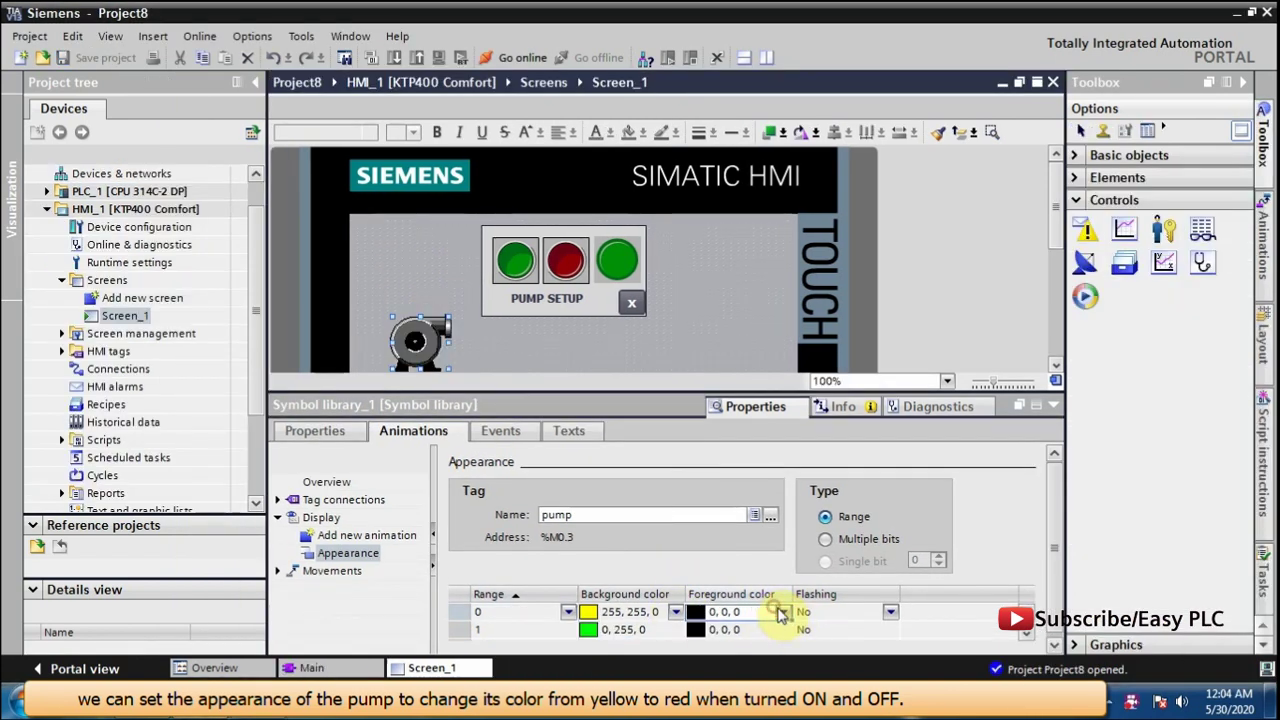
Set the pump animation's foreground colors to yellow (255, 255, 0) for range 0 and green (0, 255, 0) for range 1
left_click(778, 612)
left_click(782, 612)
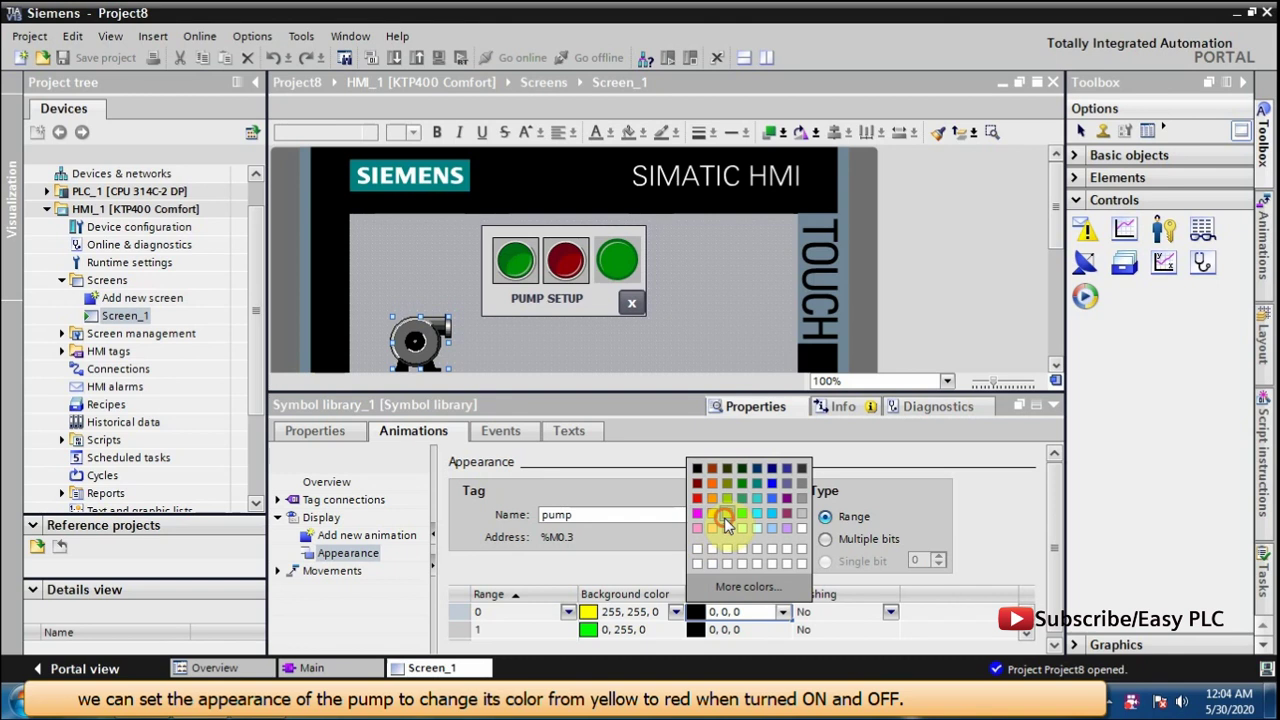
left_click(728, 515)
left_click(780, 630)
left_click(781, 630)
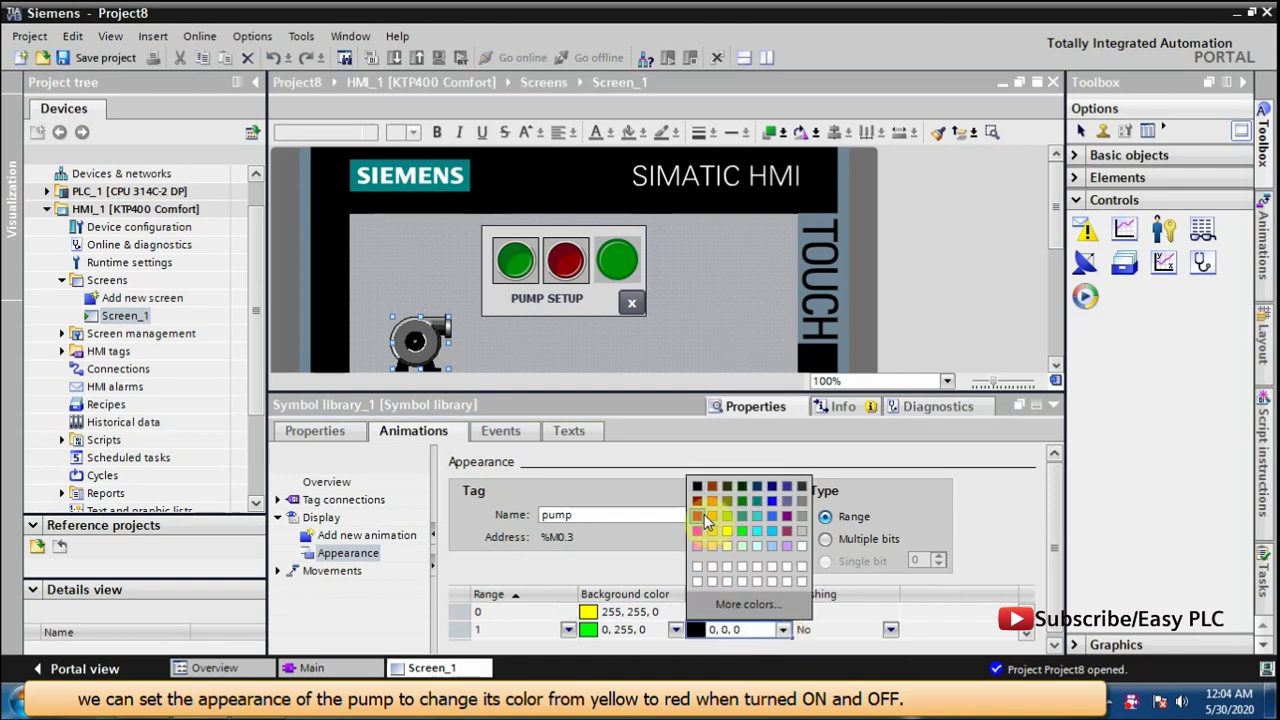
left_click(742, 538)
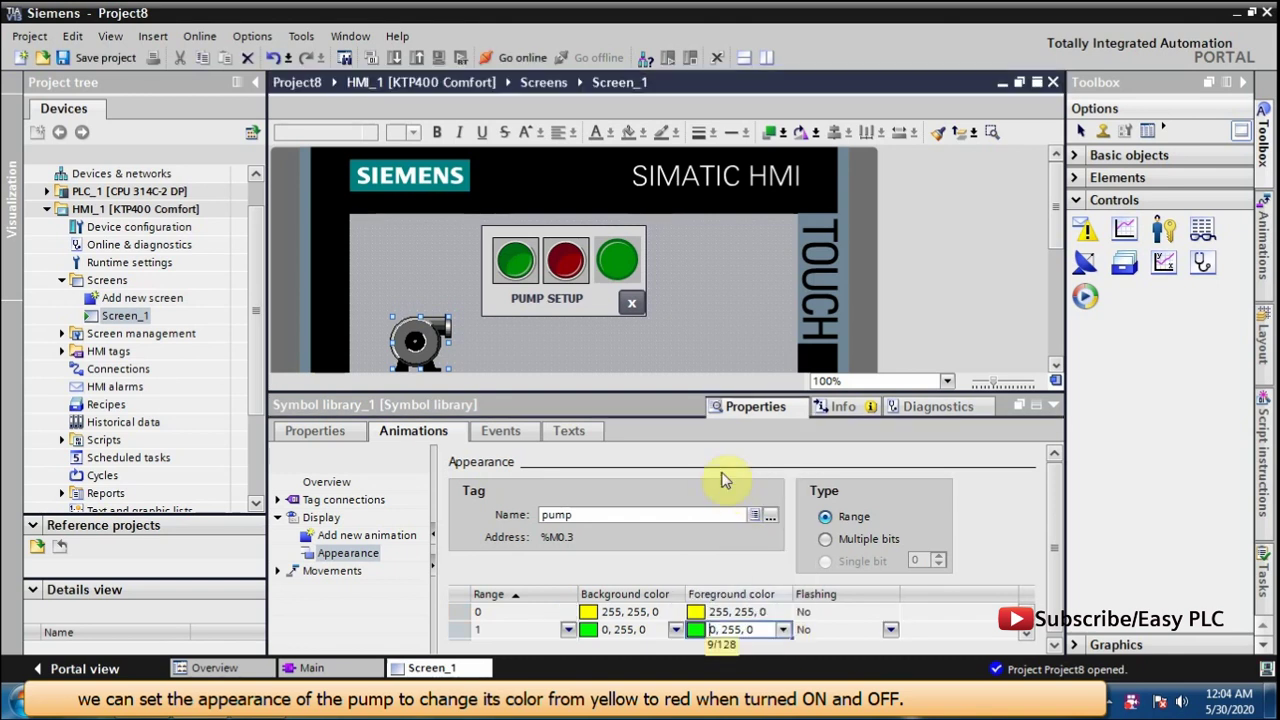
Replace the pump symbol's graphic with the horizontal motor-driven pump, and enlarge and place it below the faceplate's level
left_click(345, 556)
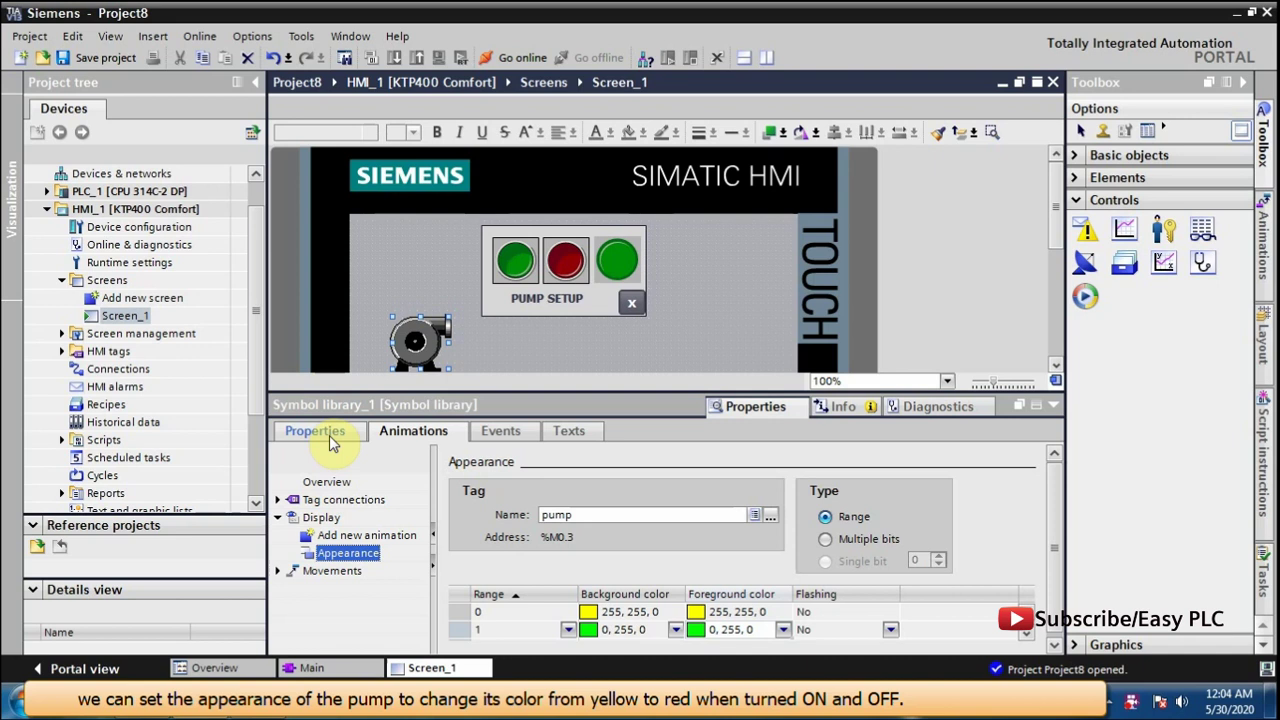
left_click(316, 431)
left_click(322, 500)
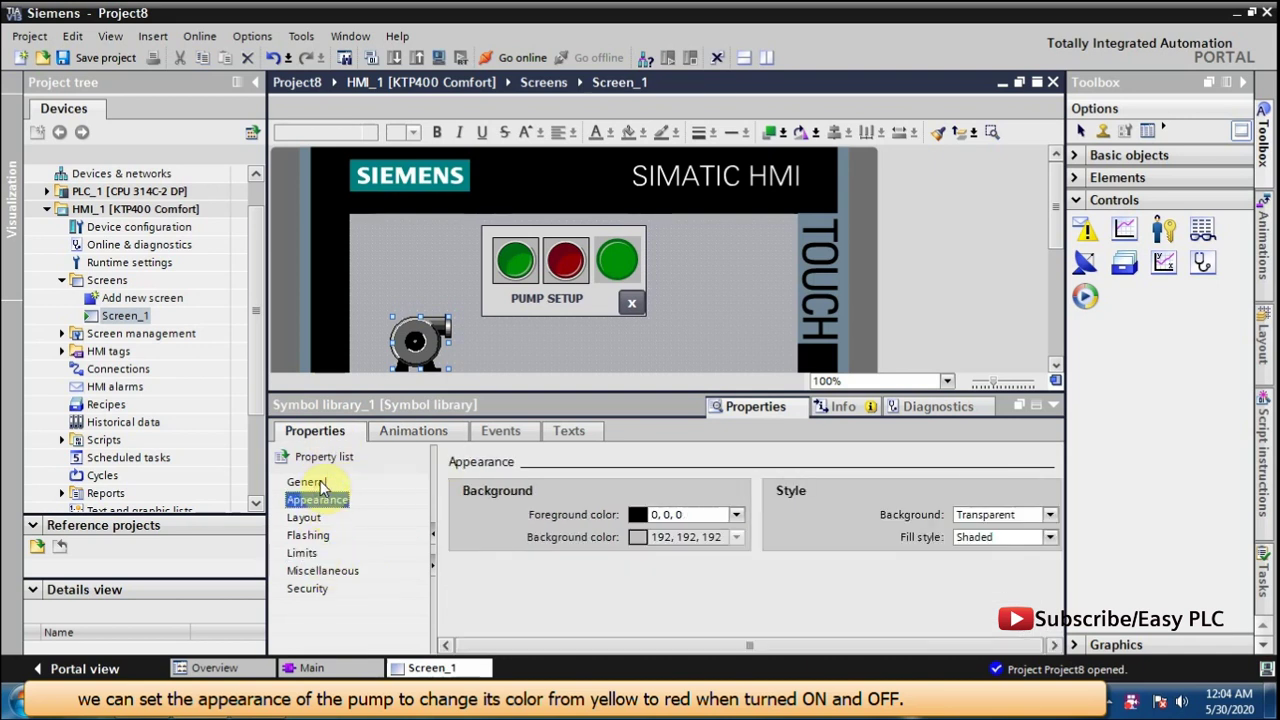
left_click(318, 484)
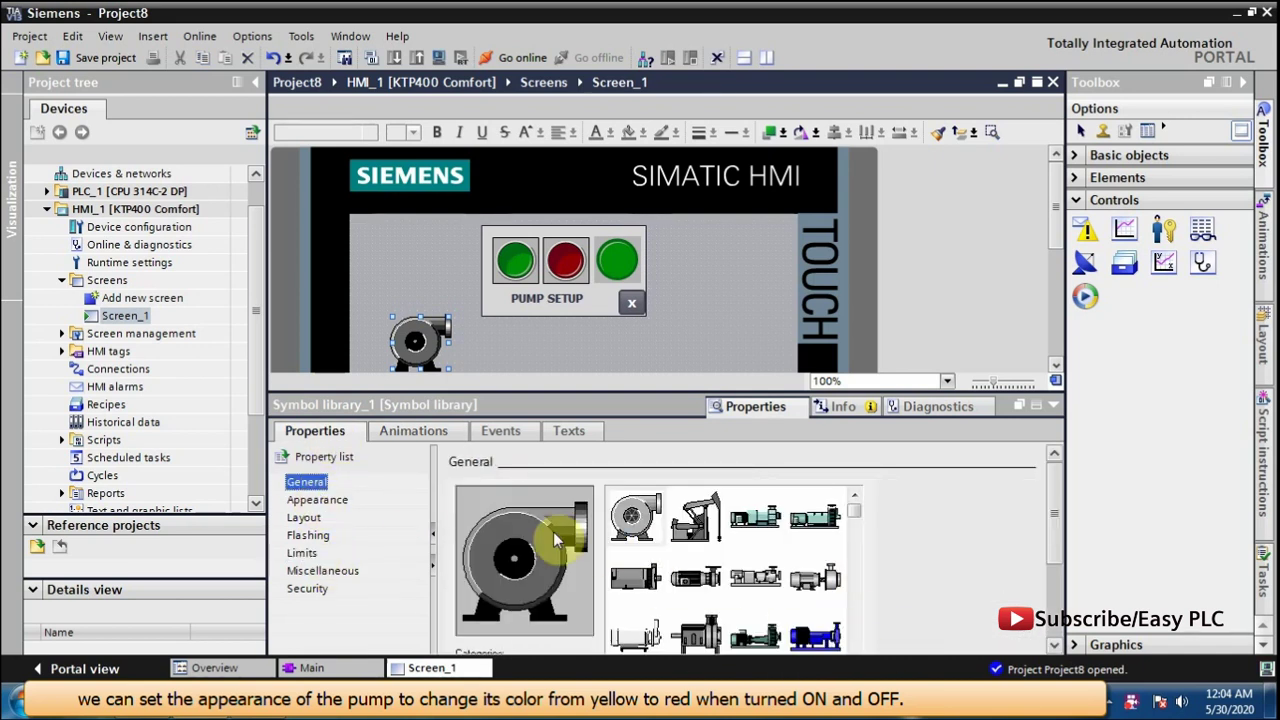
left_click(815, 578)
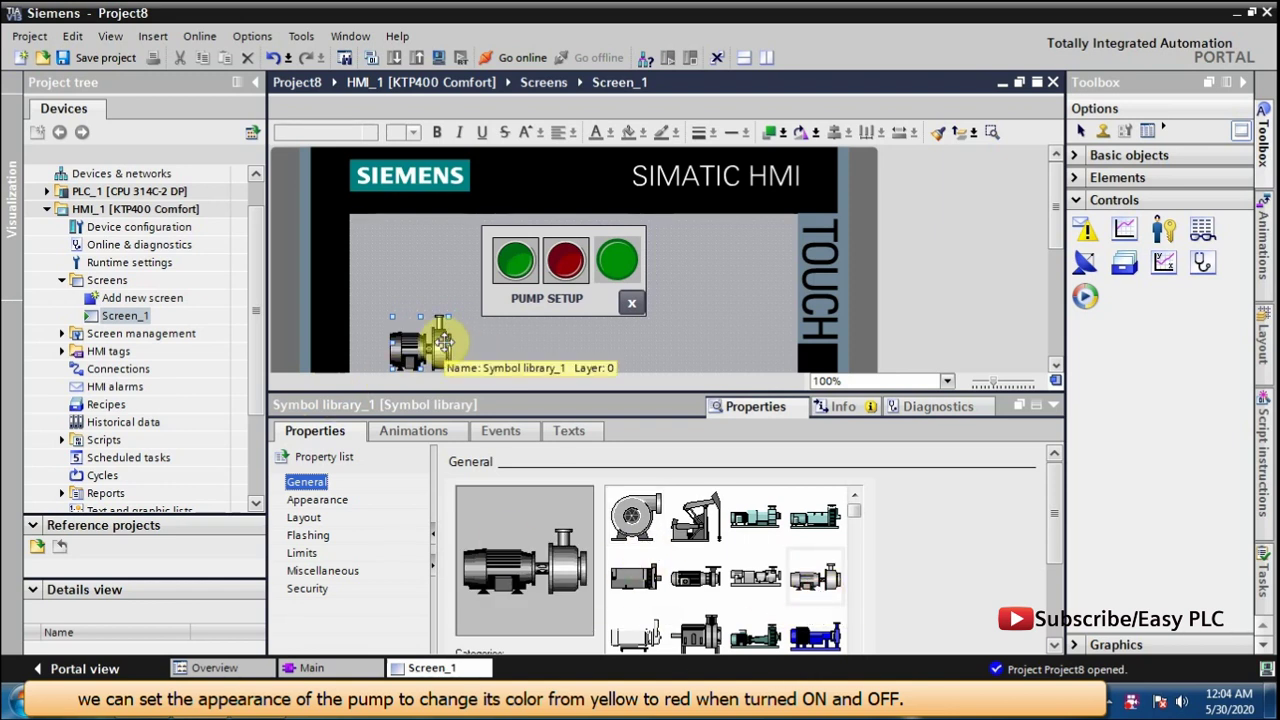
mouse_move(443, 342)
left_mouse_down()
mouse_move(432, 326)
mouse_move(443, 332)
left_mouse_up()
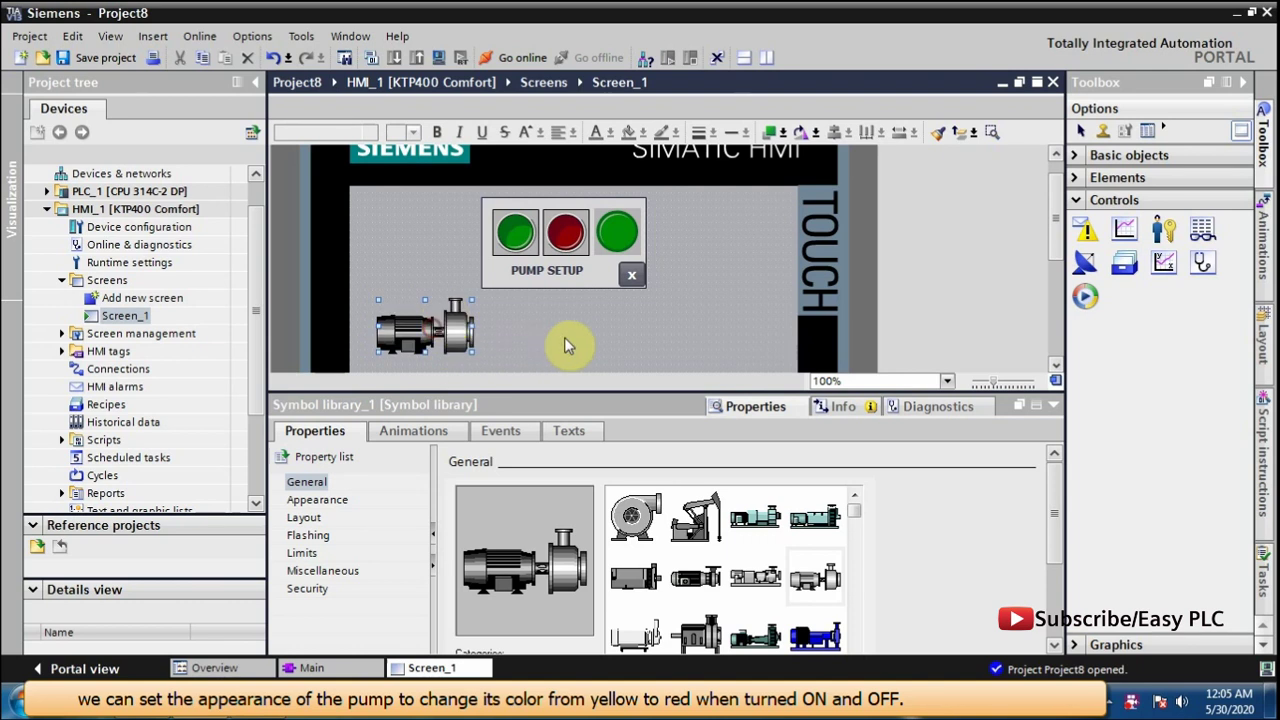
Try the Original, Hollow and Solid fill styles on the pump symbol and set it back to Shaded
left_click(565, 345)
left_click(420, 328)
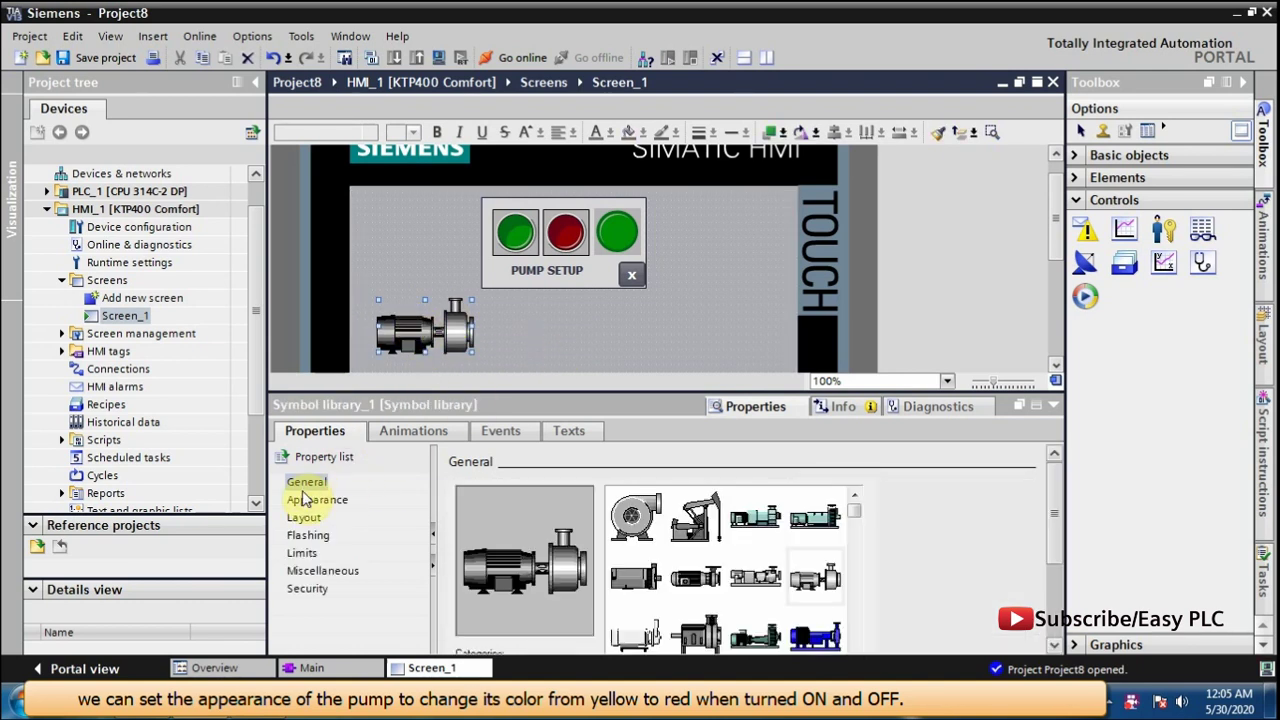
left_click(306, 499)
left_click(1048, 537)
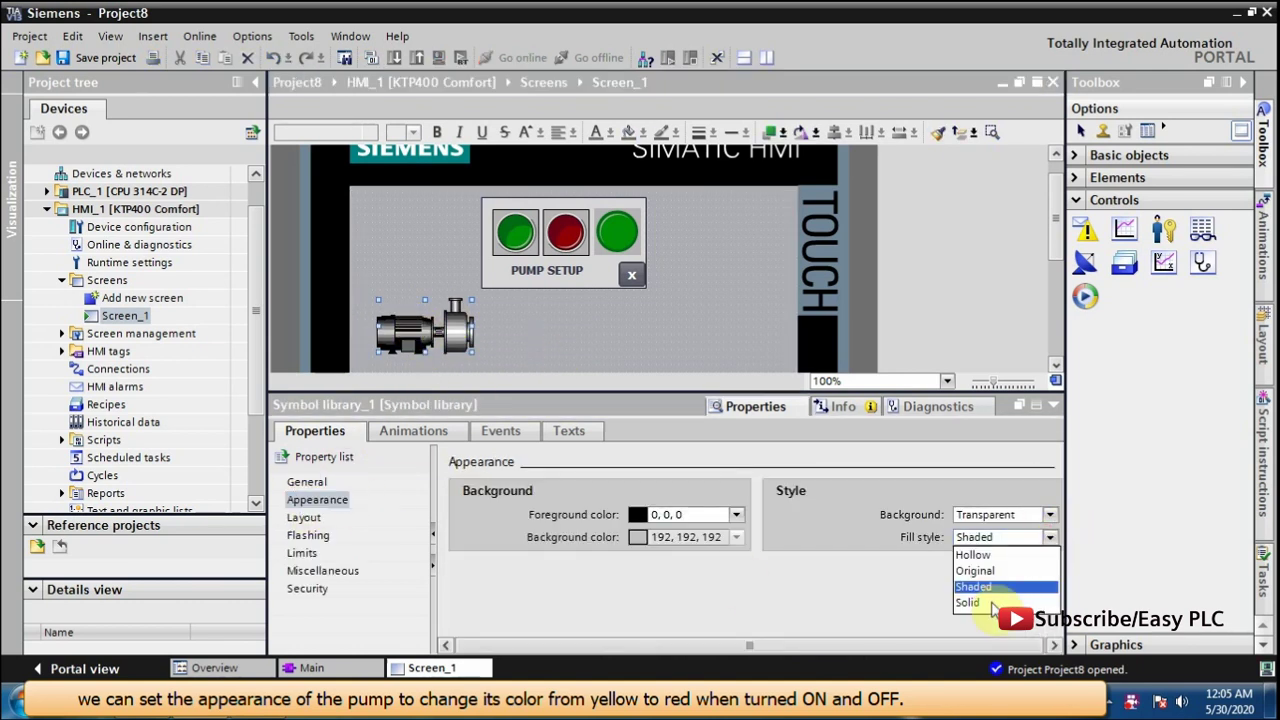
left_click(976, 566)
left_click(978, 540)
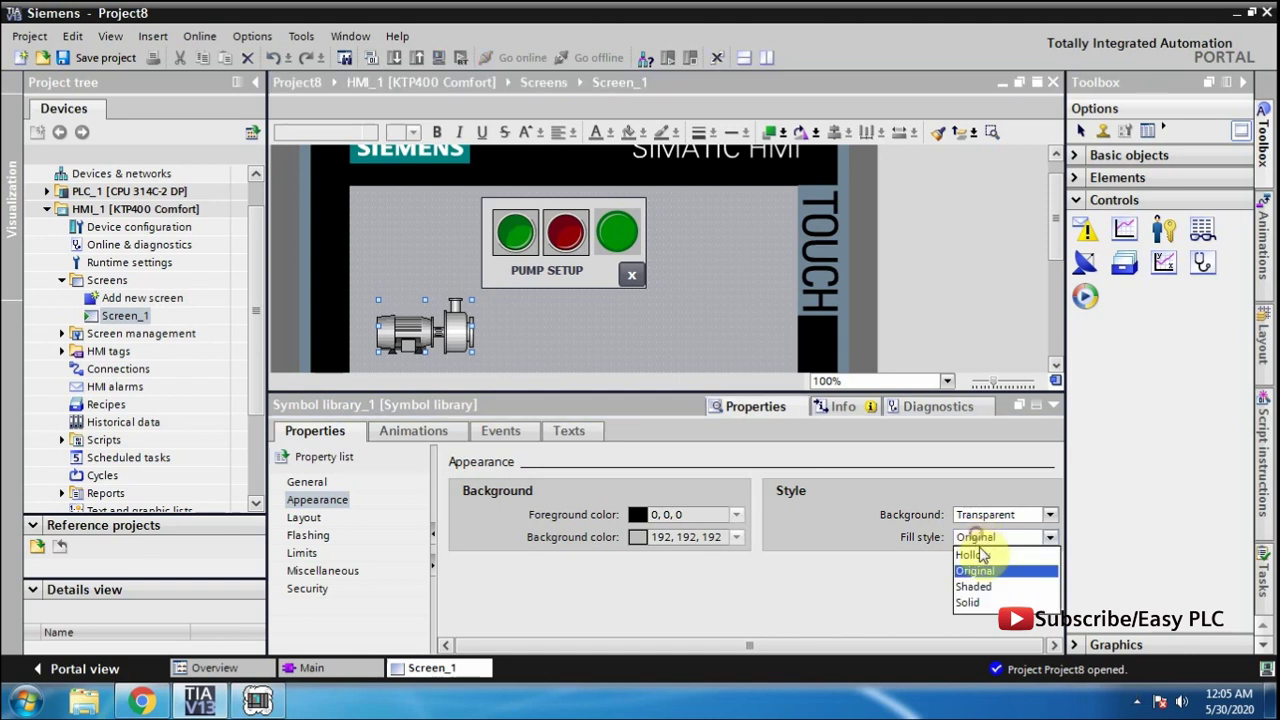
left_click(973, 554)
left_click(975, 537)
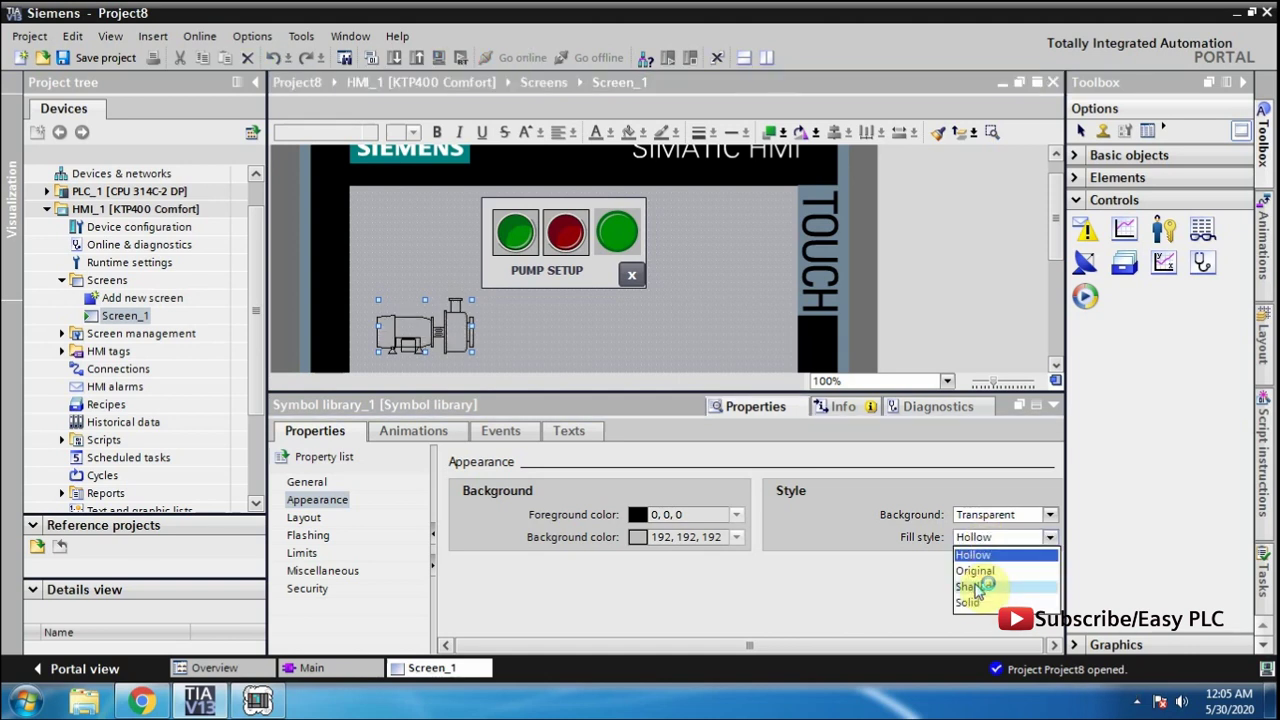
left_click(978, 587)
left_click(995, 537)
left_click(1000, 602)
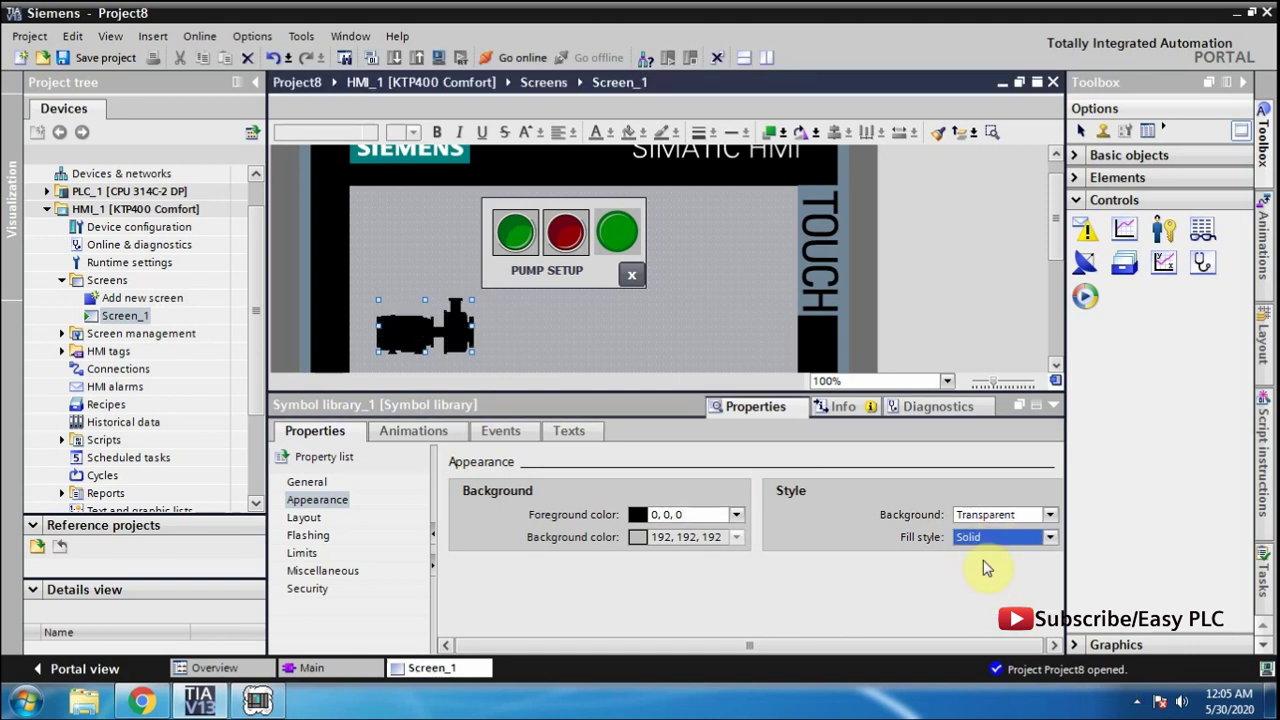
left_click(1000, 537)
left_click(975, 587)
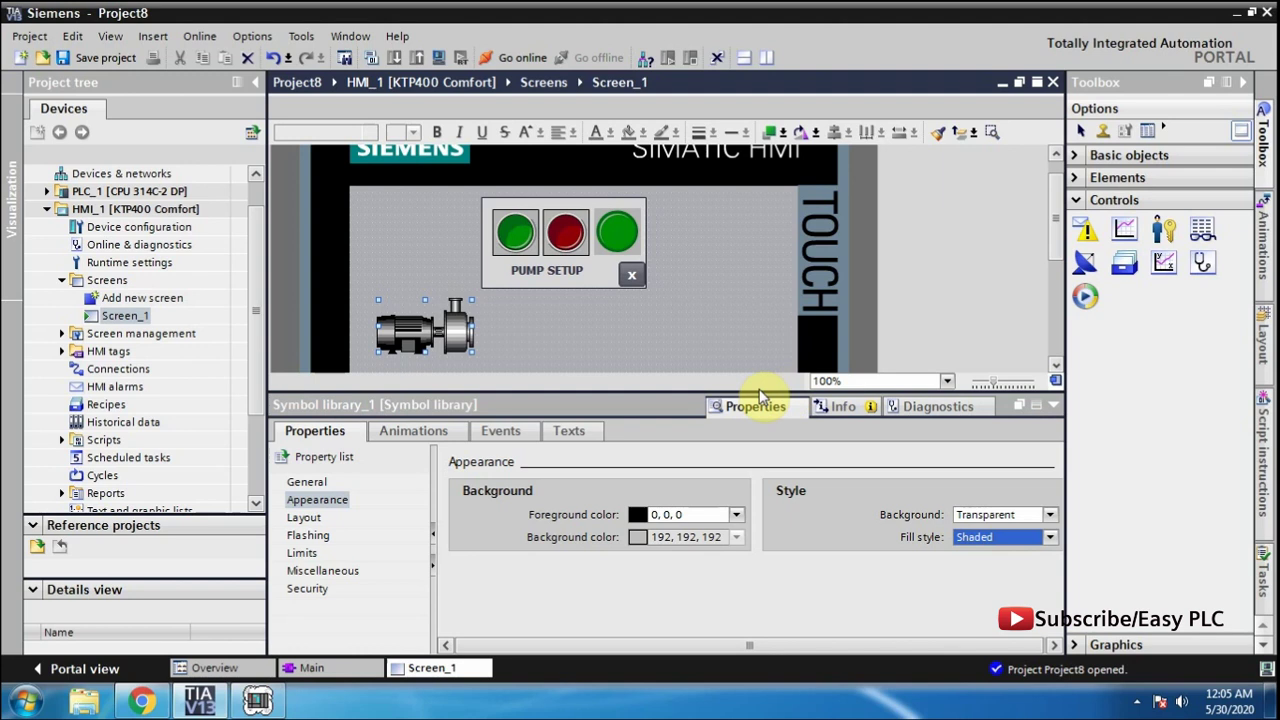
Start the simulation of PLC_1 and load its software into the simulated PLC
left_click_drag(757, 394, 762, 500)
left_click(726, 373)
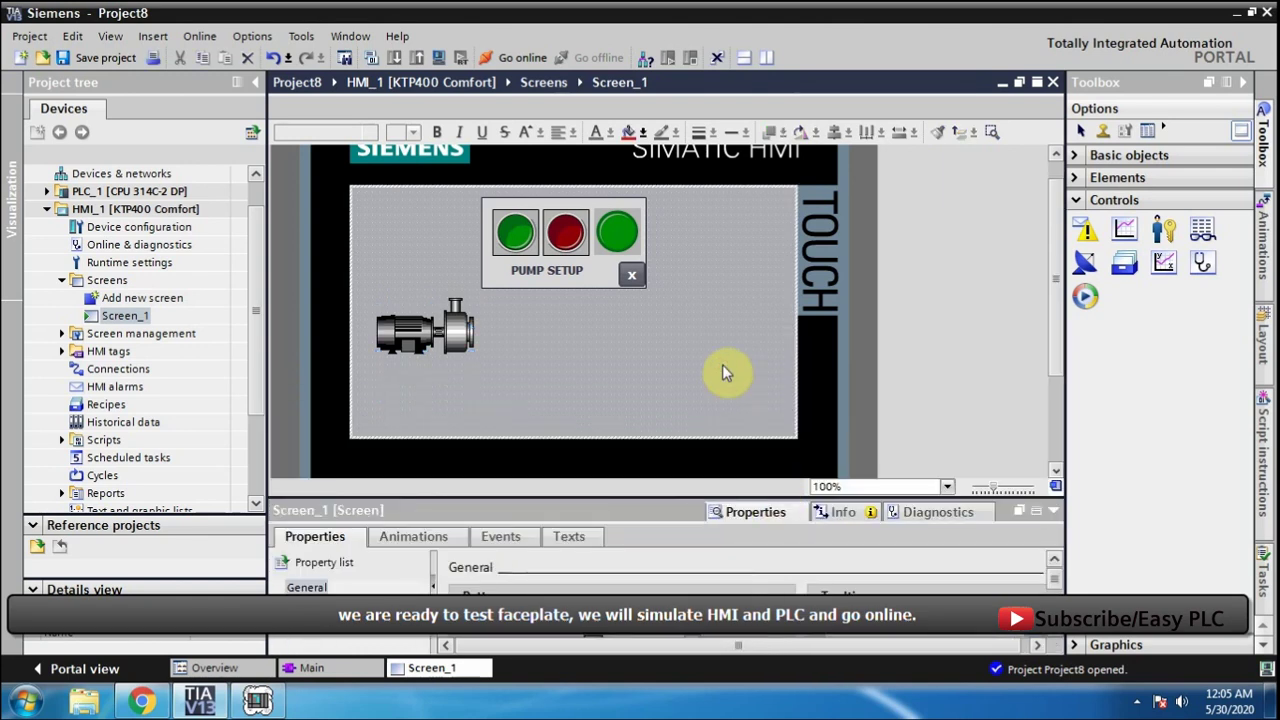
left_click(140, 190)
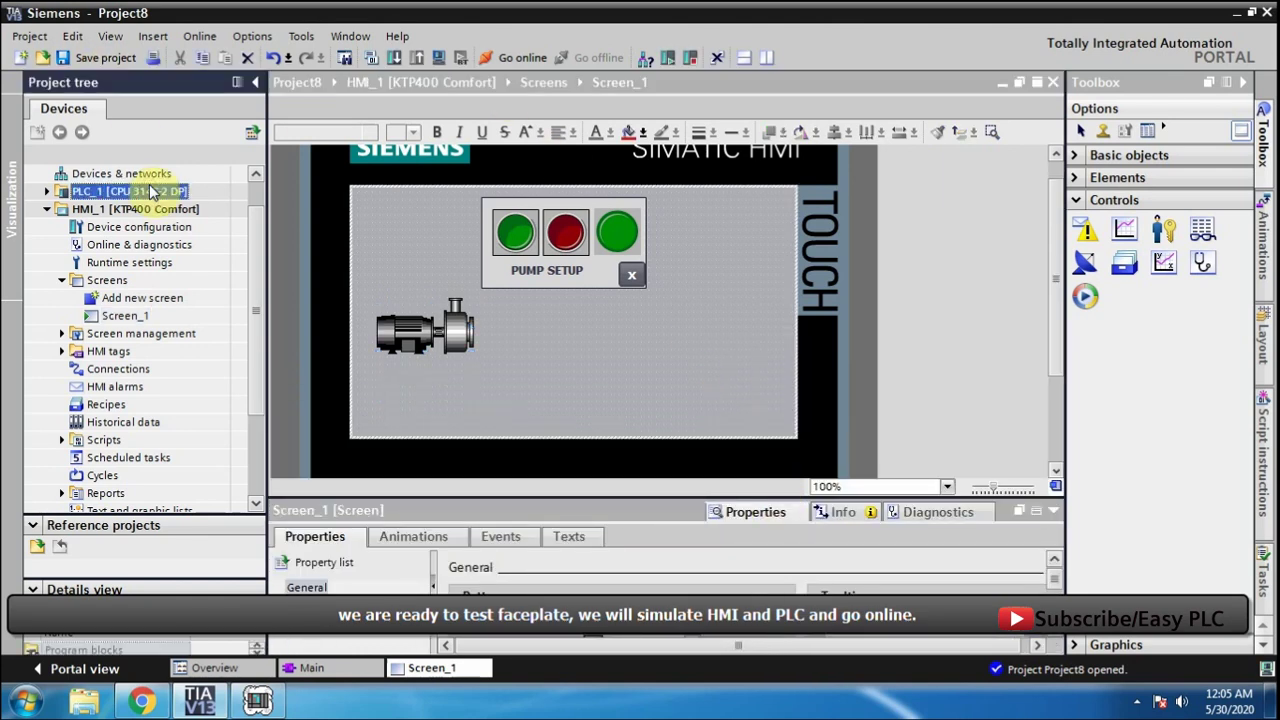
left_click(440, 57)
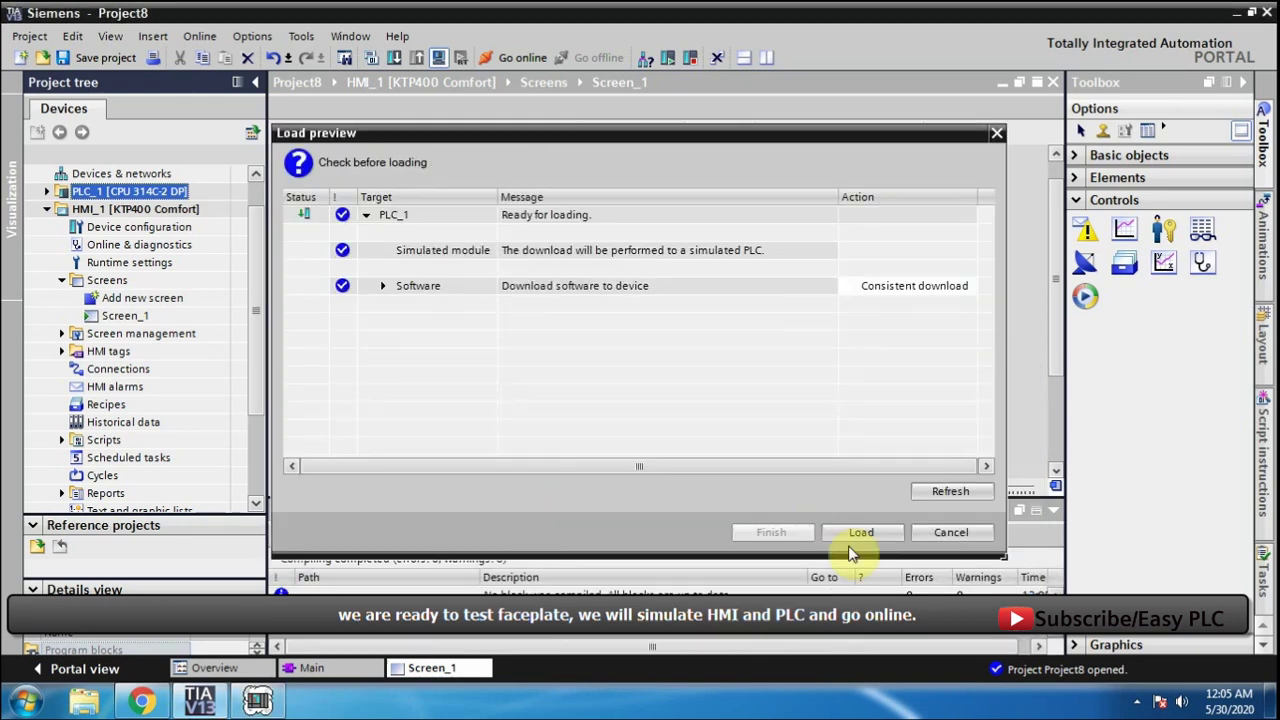
left_click(845, 535)
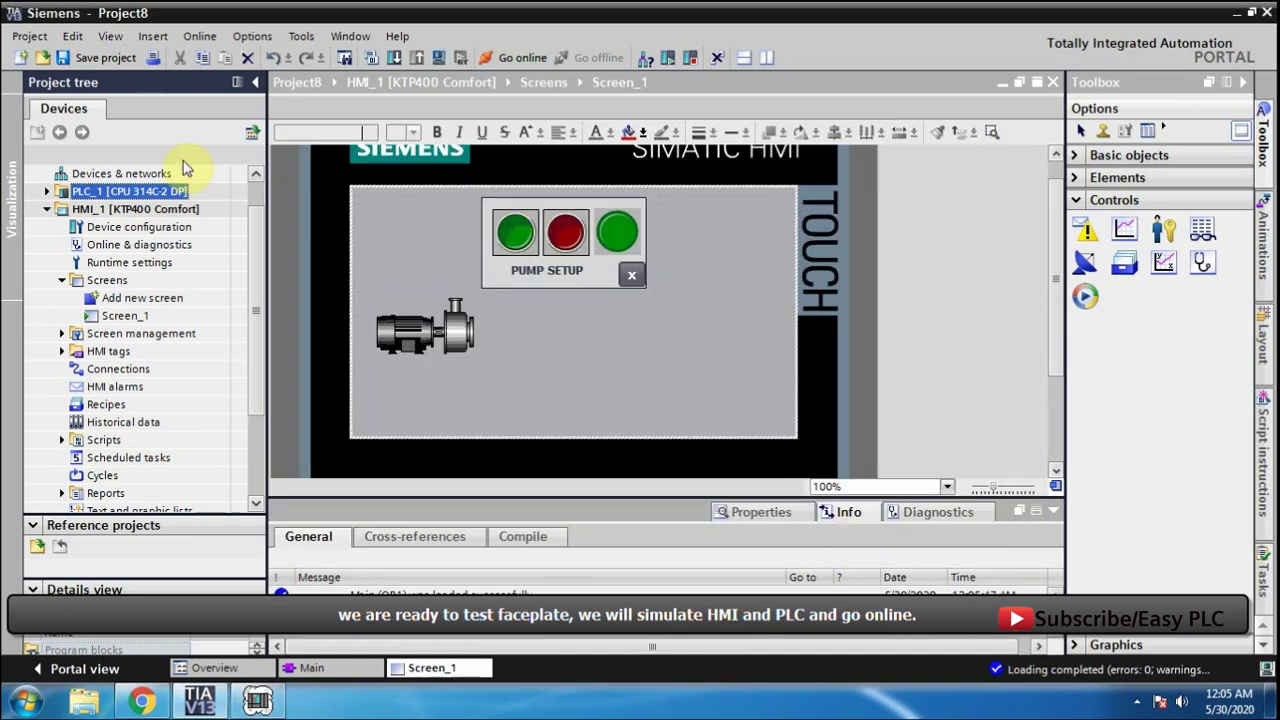
Start the simulation of HMI_1 and set the simulated CPU to RUN-P in S7-PLCSIM
left_click(184, 208)
left_click(438, 57)
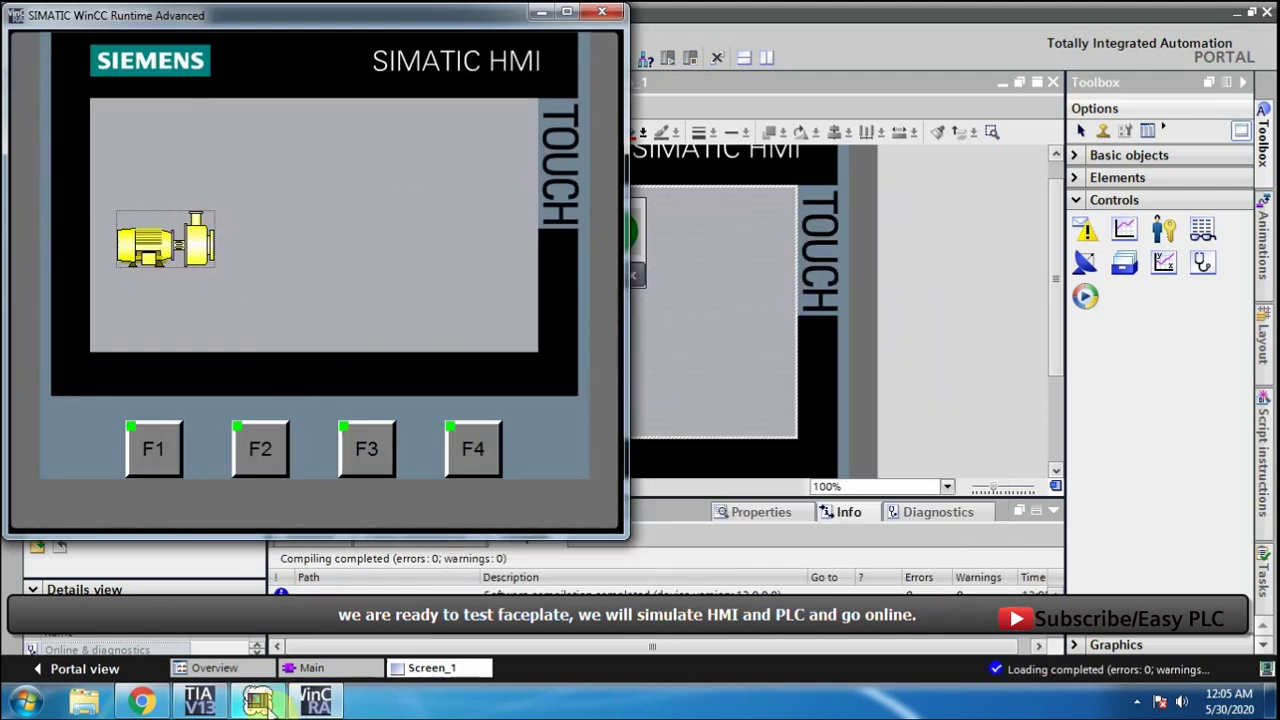
left_click(258, 700)
left_click(648, 541)
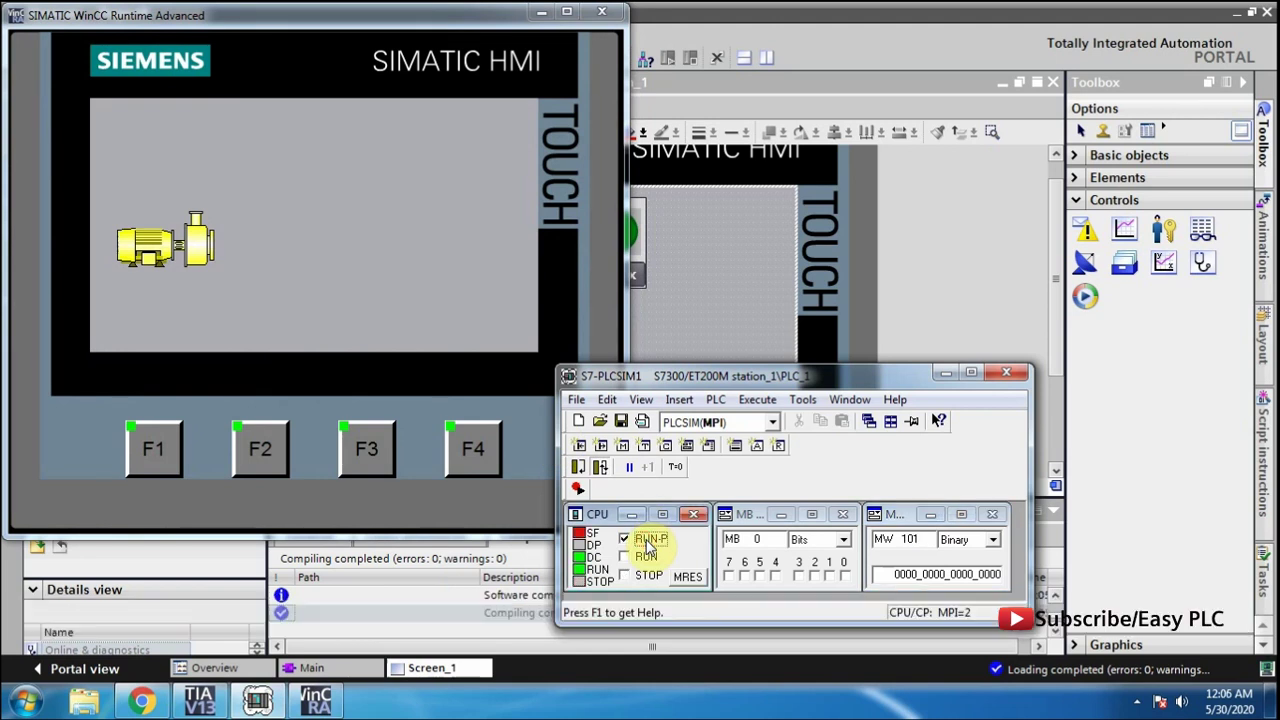
left_click(945, 374)
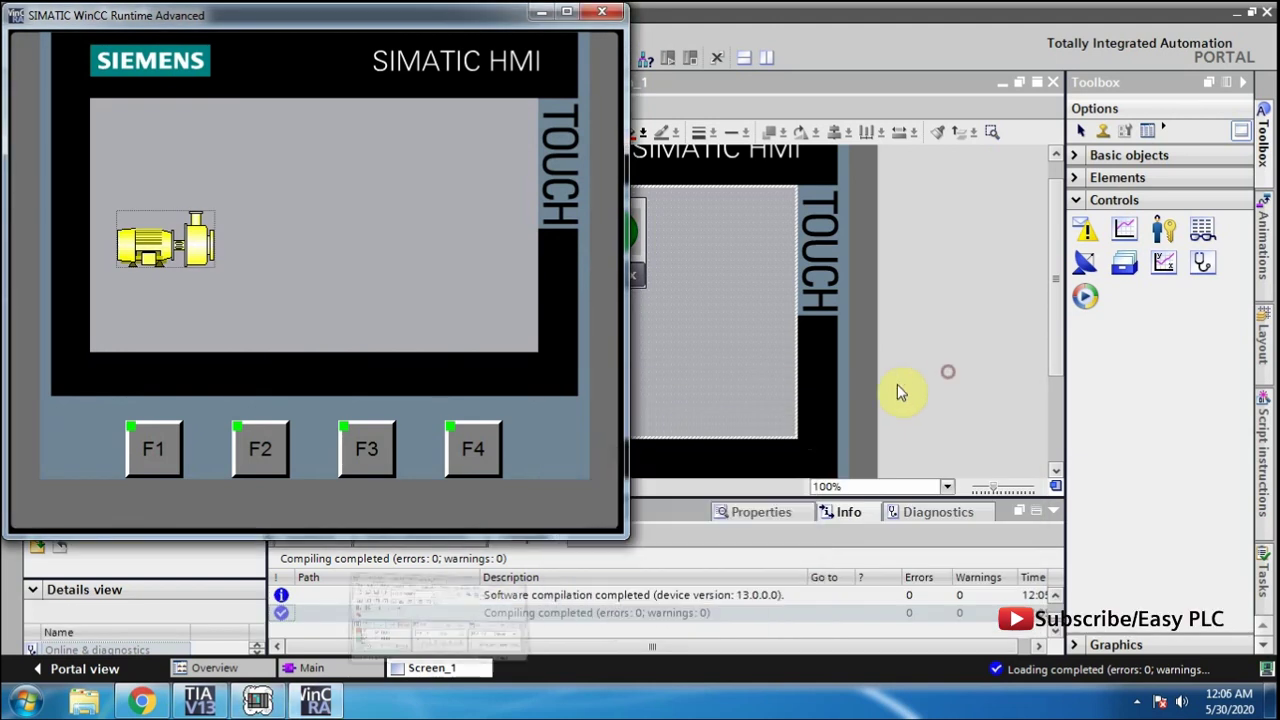
Open the faceplate from the pump symbol in the WinCC Runtime simulation and start and stop the pump twice with its buttons
left_click_drag(235, 18, 837, 118)
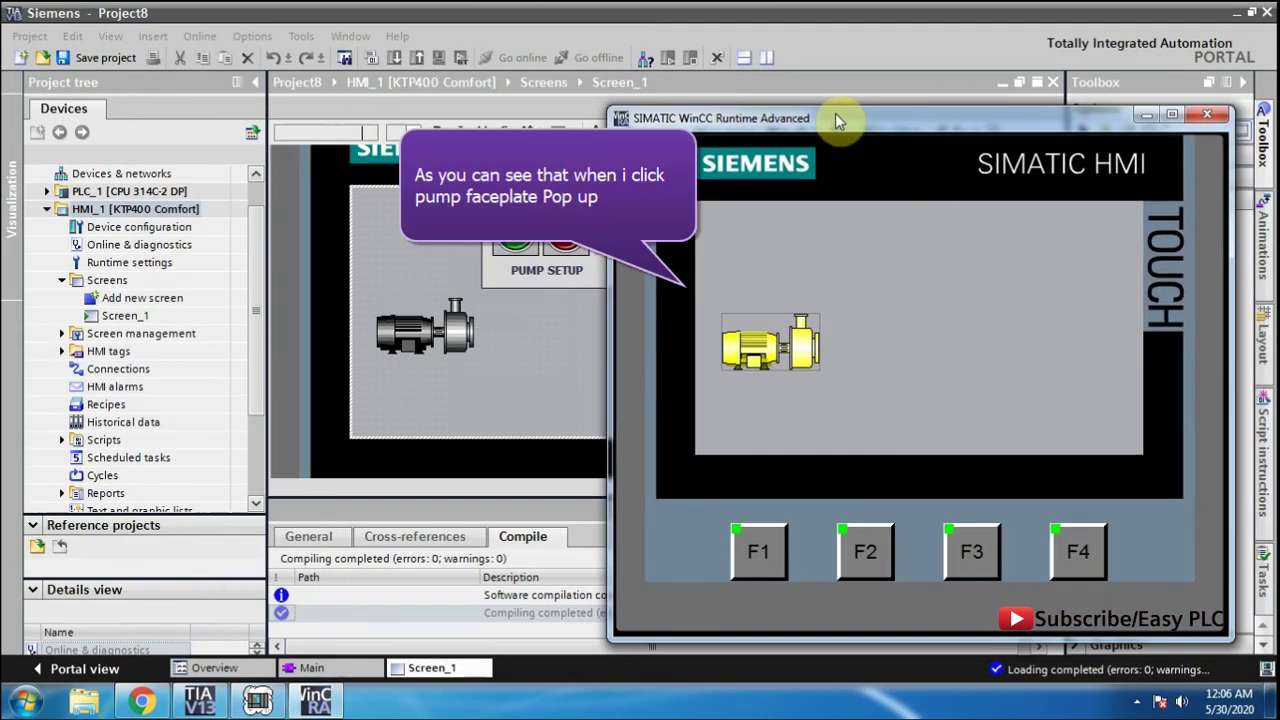
left_click(798, 348)
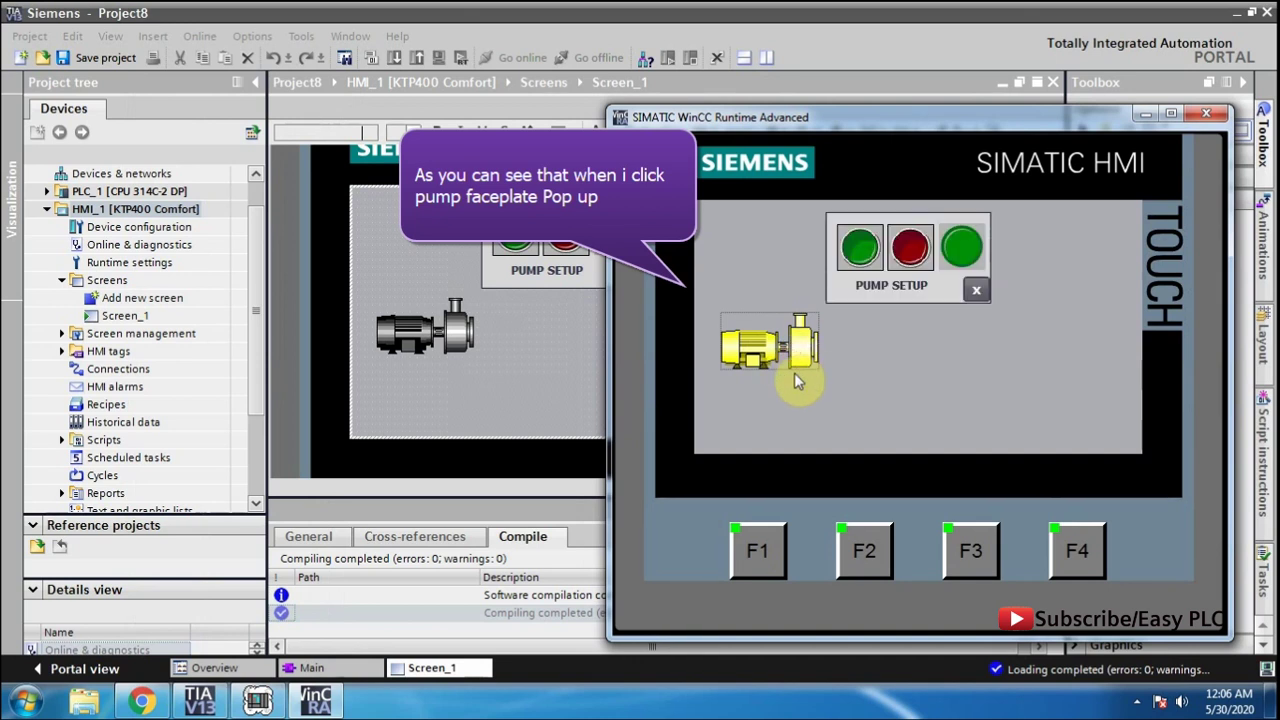
left_click(858, 256)
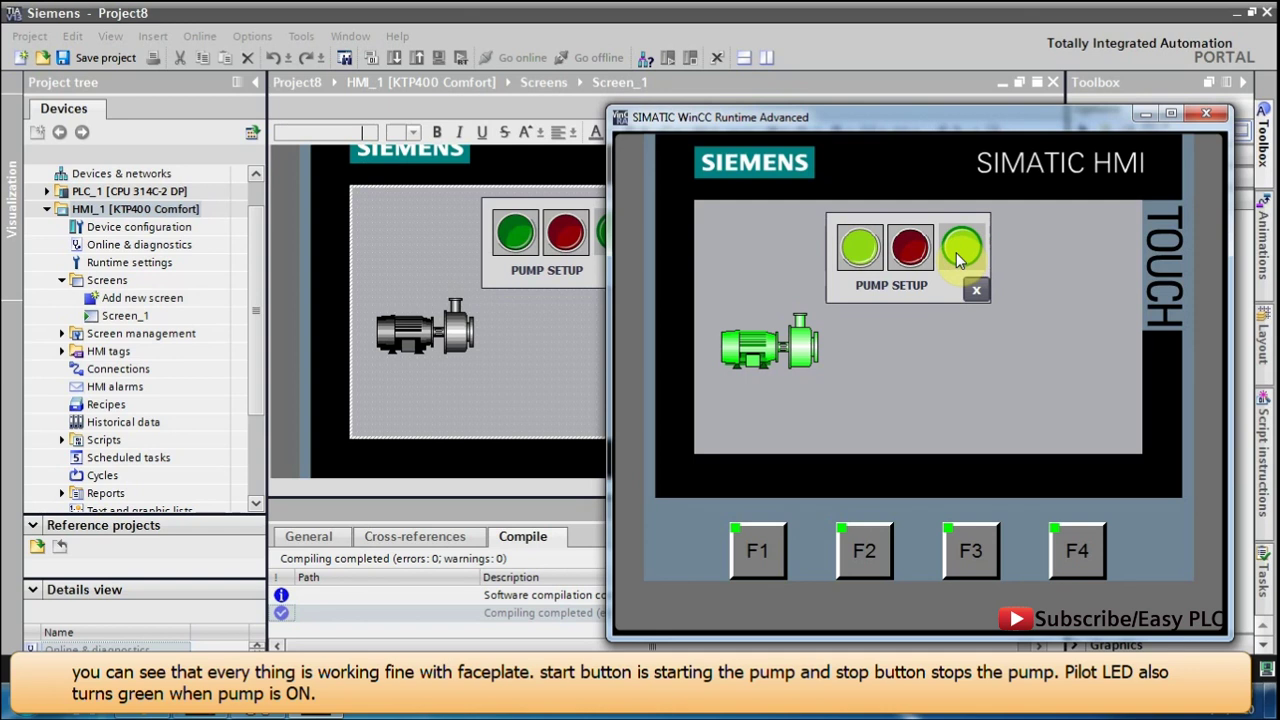
left_click(910, 250)
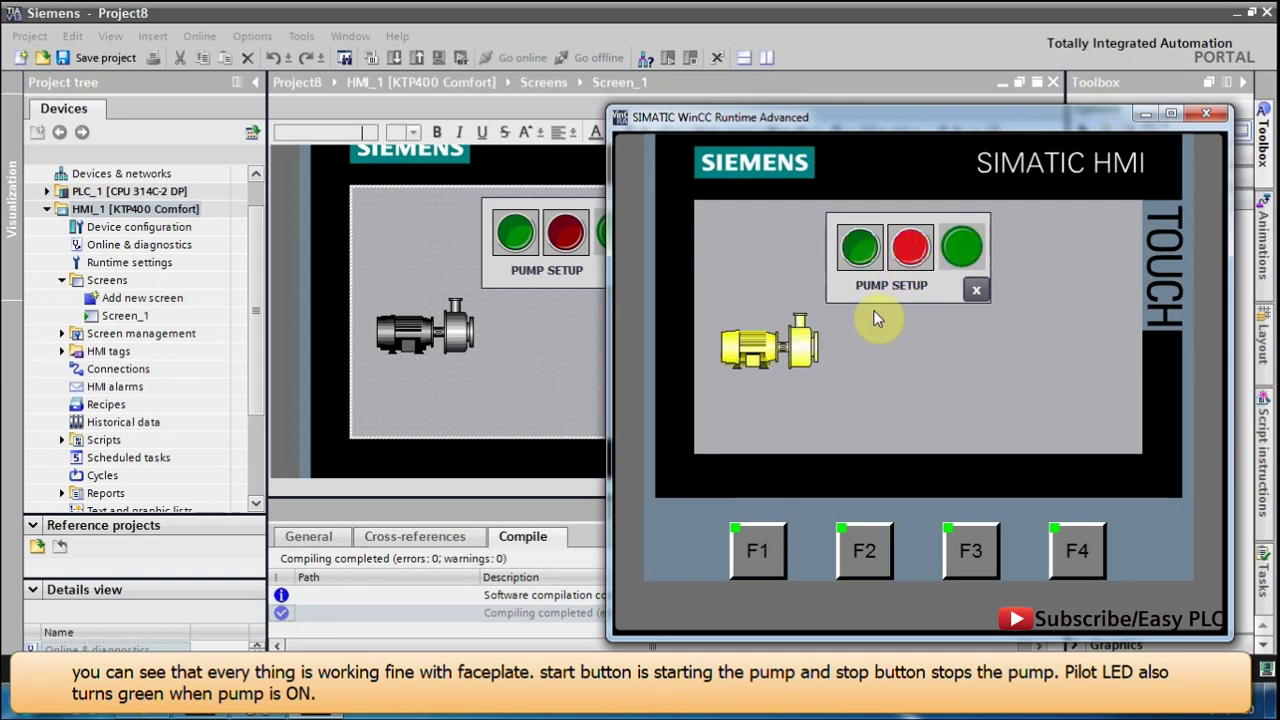
left_click(908, 250)
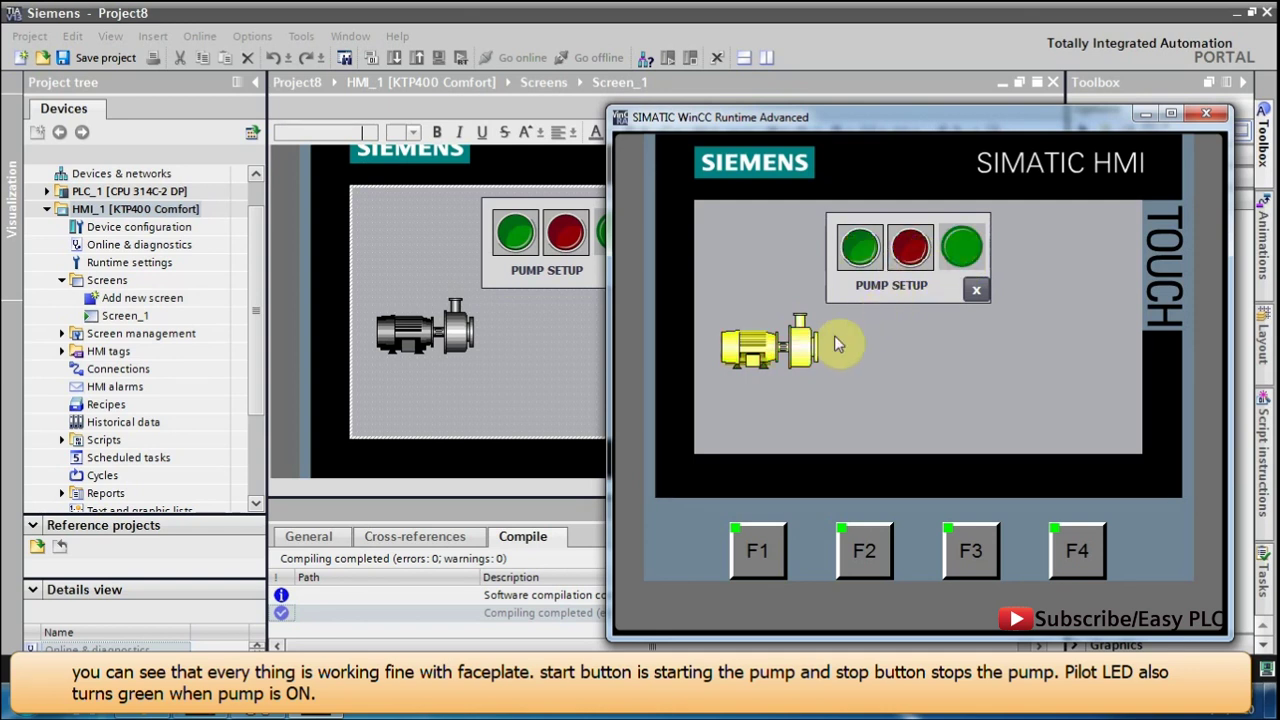
left_click(860, 252)
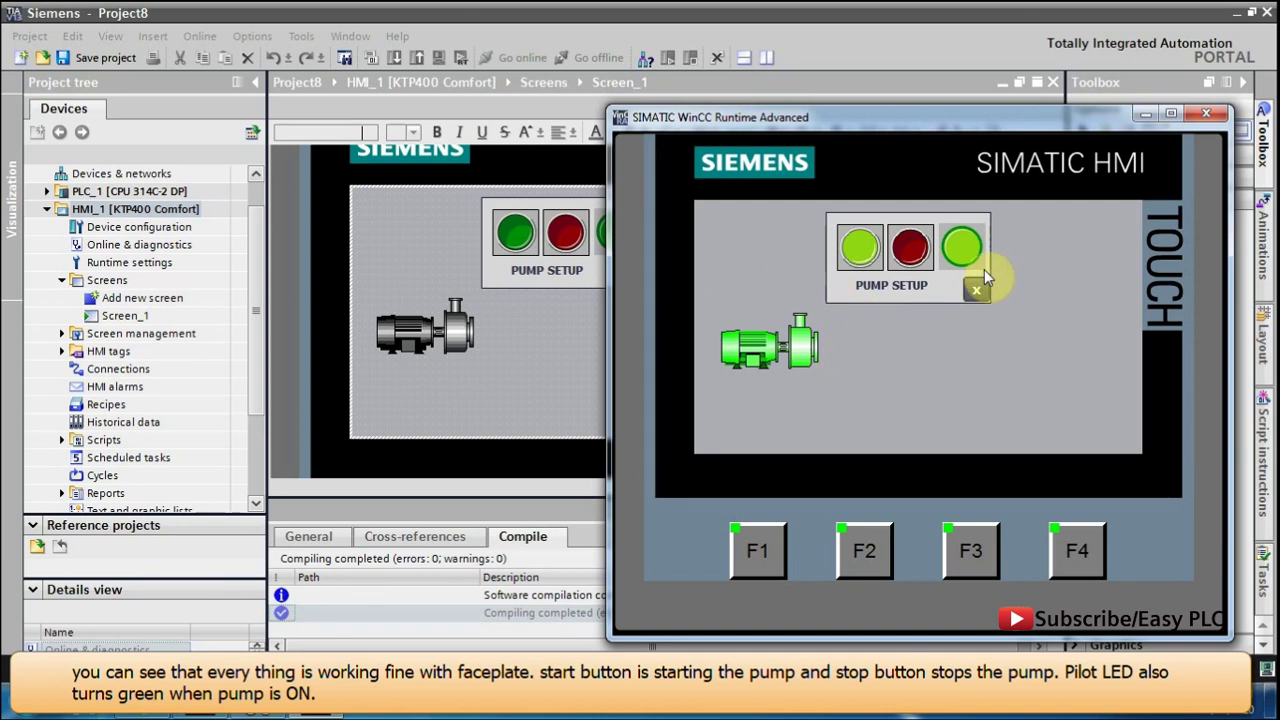
left_click(910, 250)
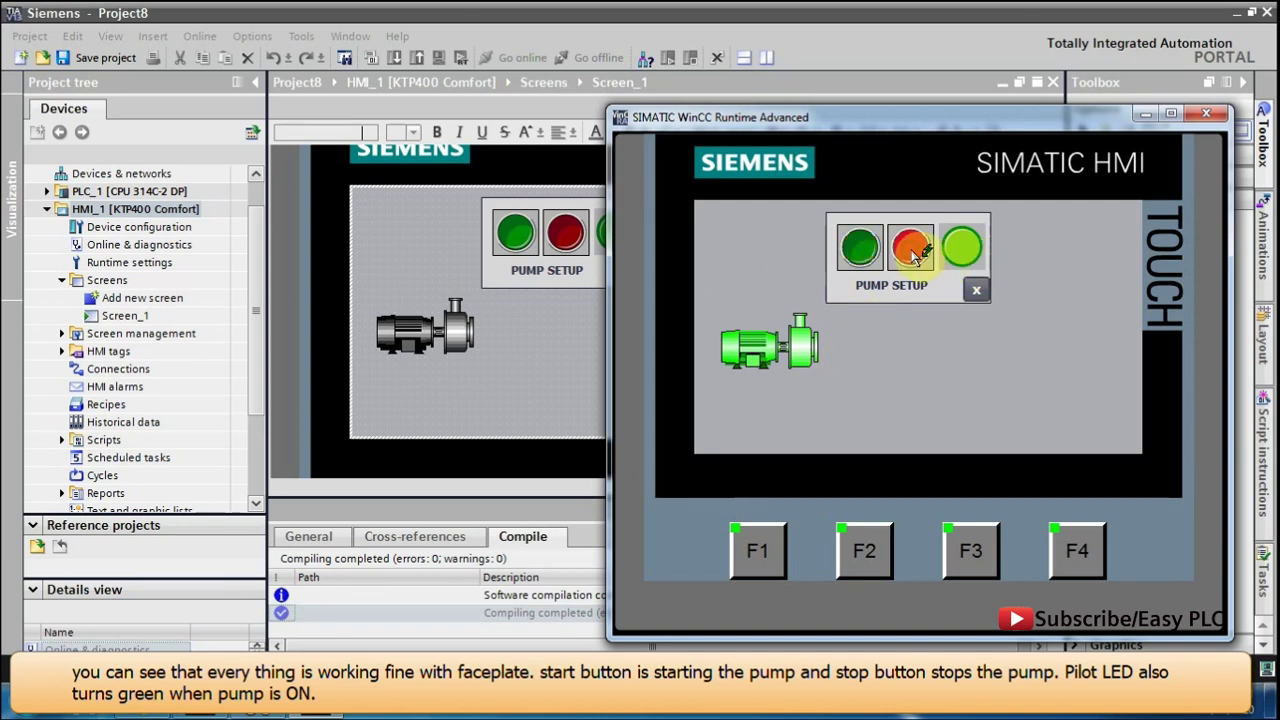
Close the PUMP SETUP faceplate, reopen it from the pump symbol, and start the pump again
left_click(978, 288)
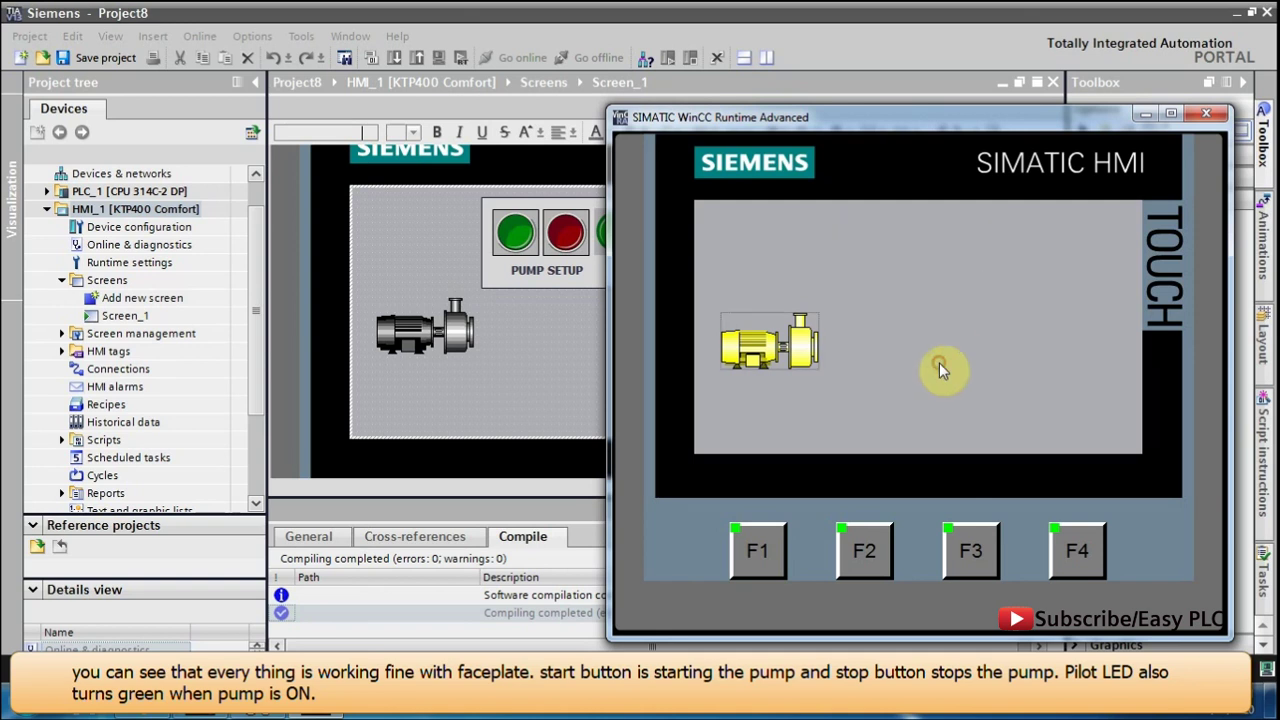
left_click(795, 350)
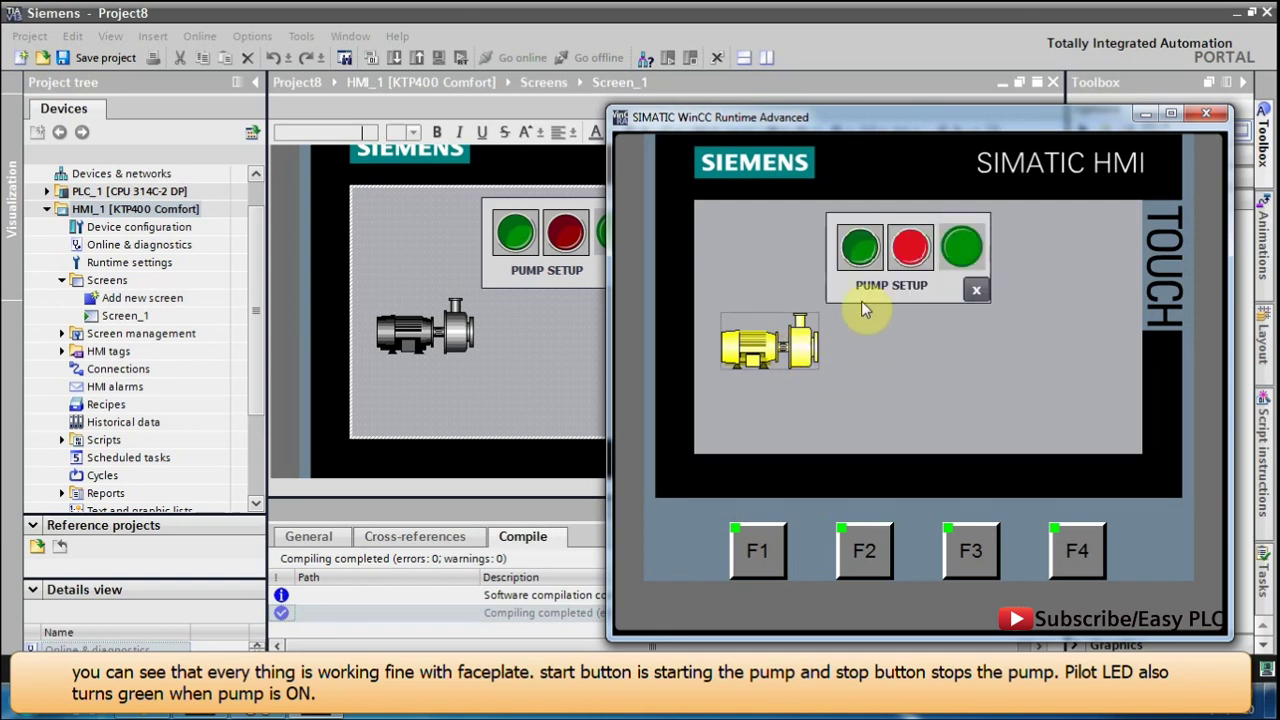
left_click(860, 247)
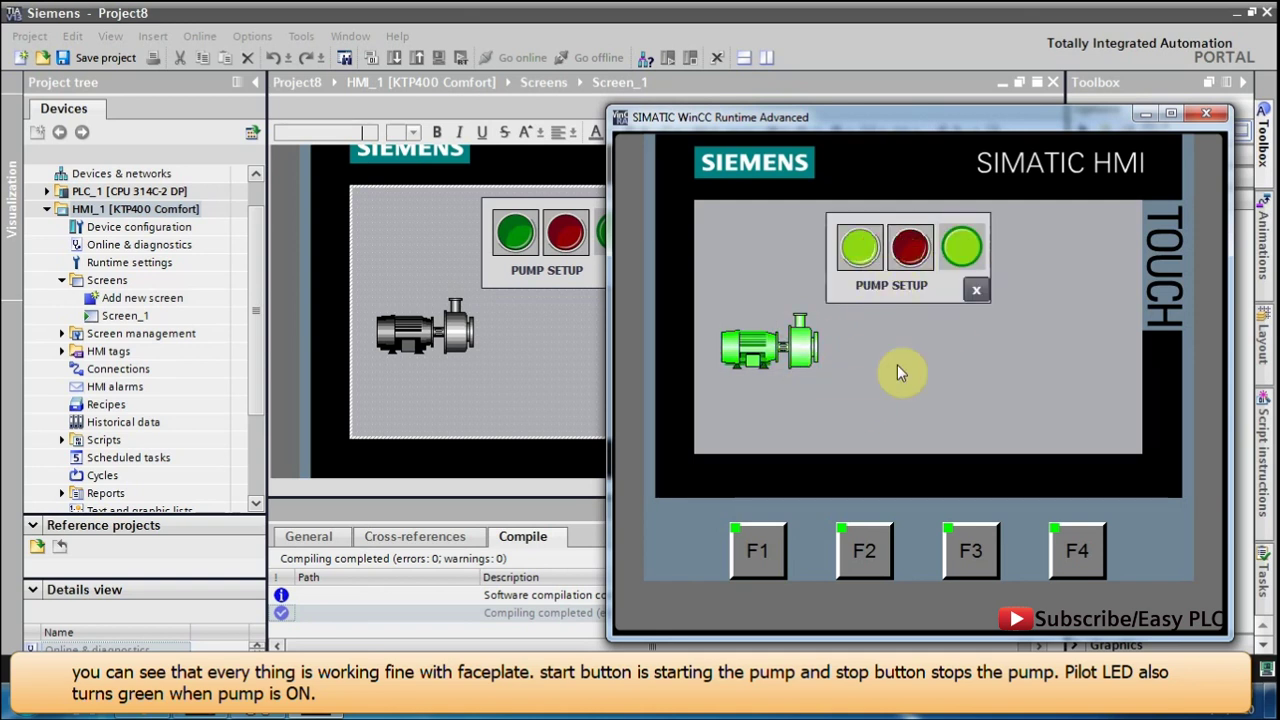